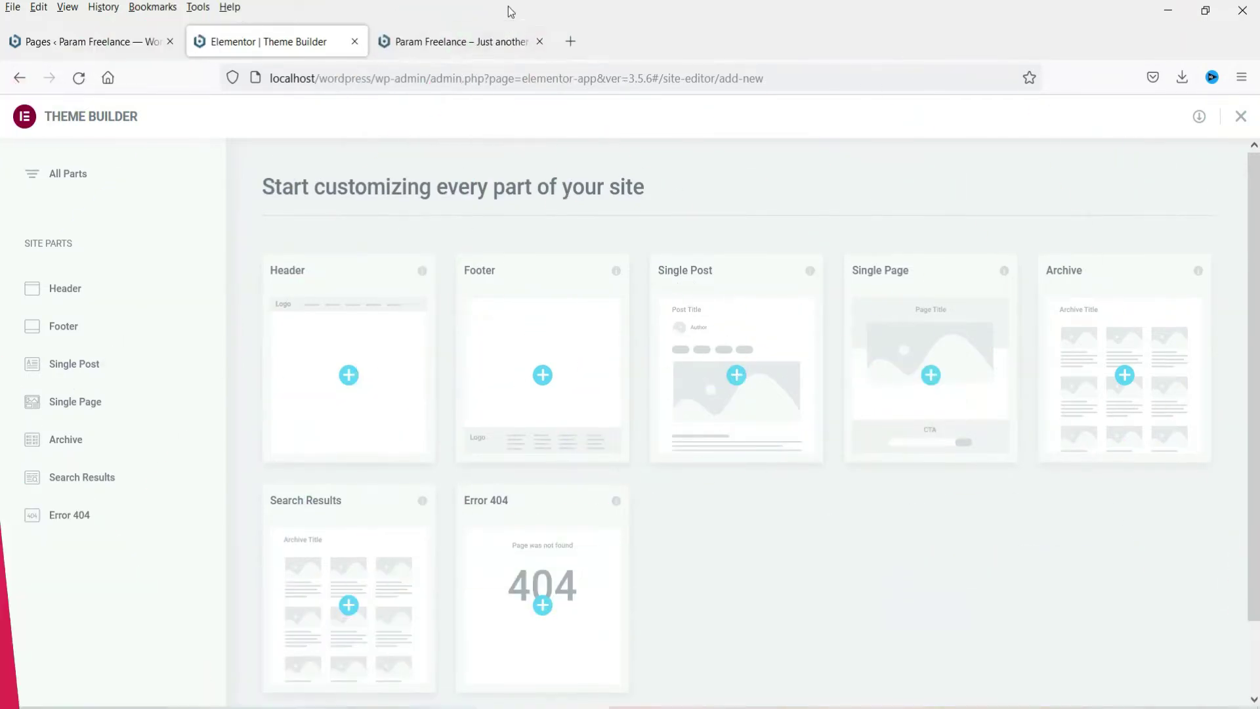
Review the site's front page, the page list, the installed plugins and the installed themes
click(472, 26)
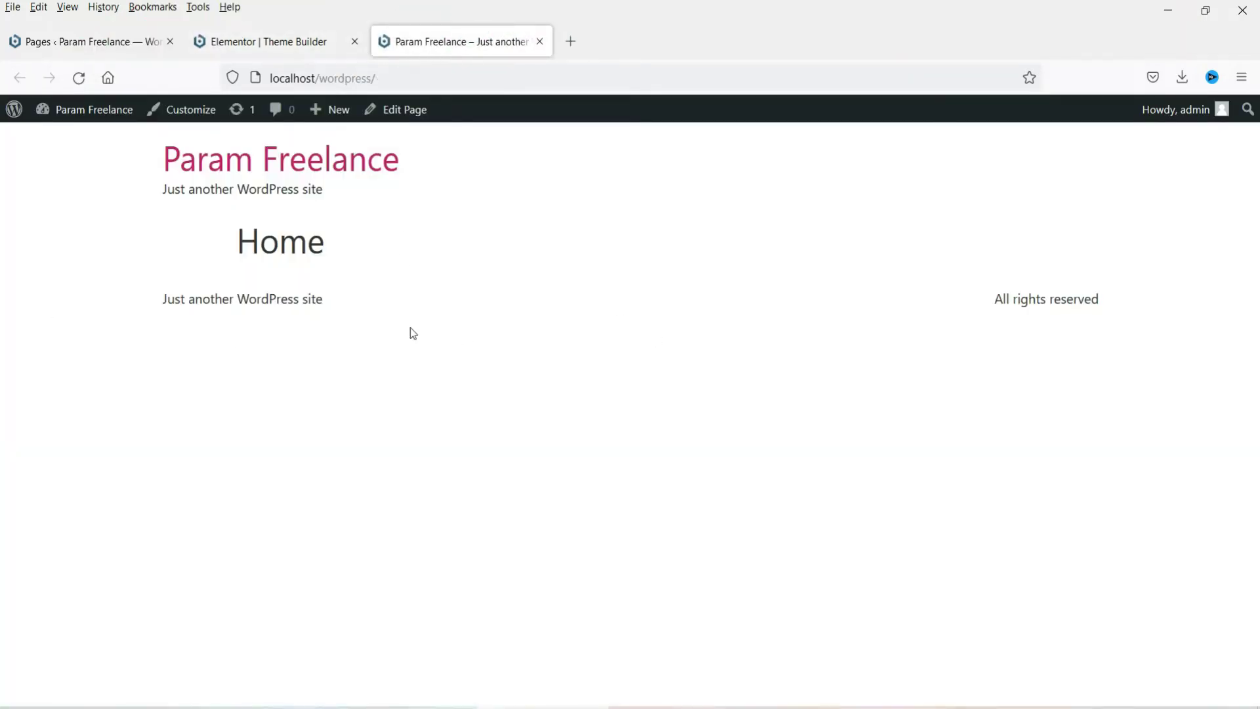
click(73, 42)
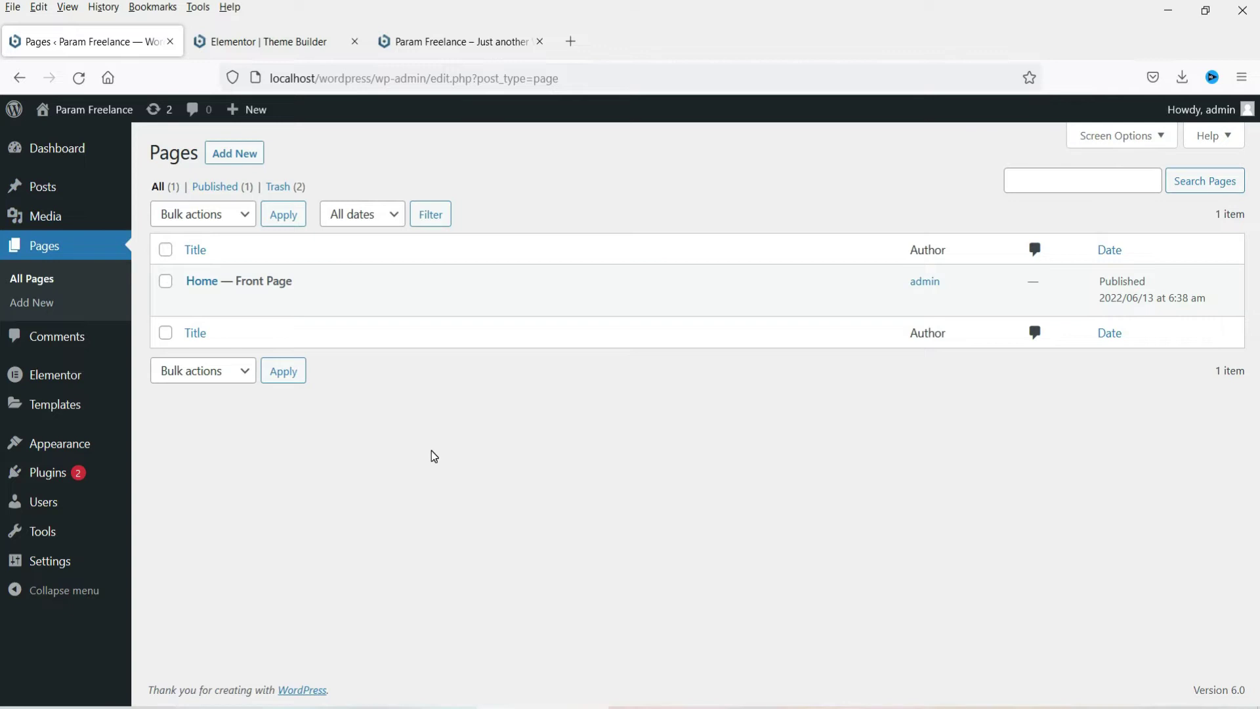
click(38, 475)
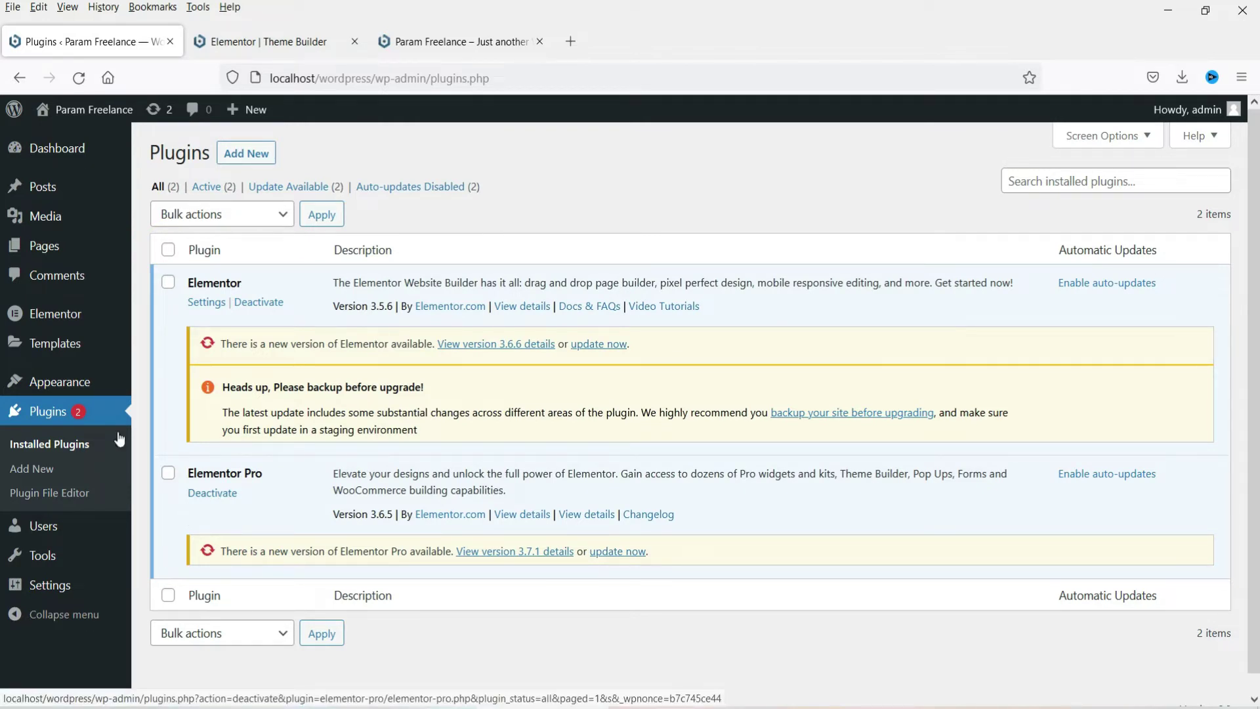
click(92, 380)
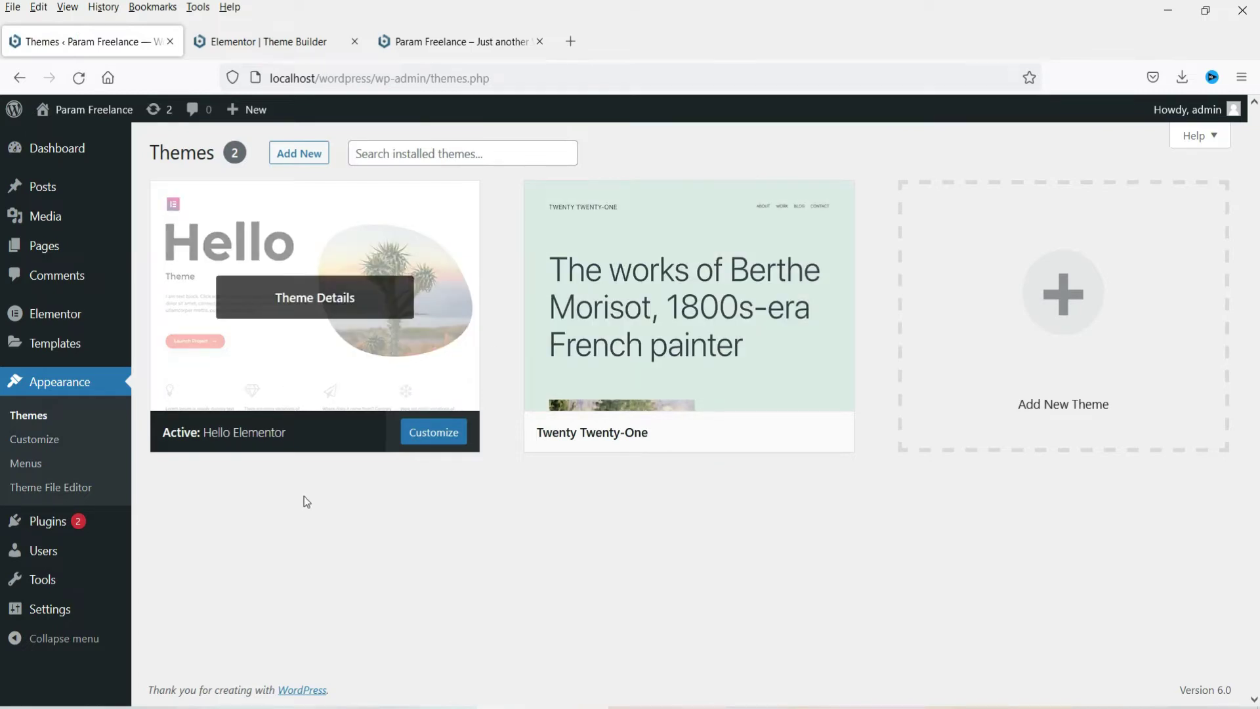
click(422, 41)
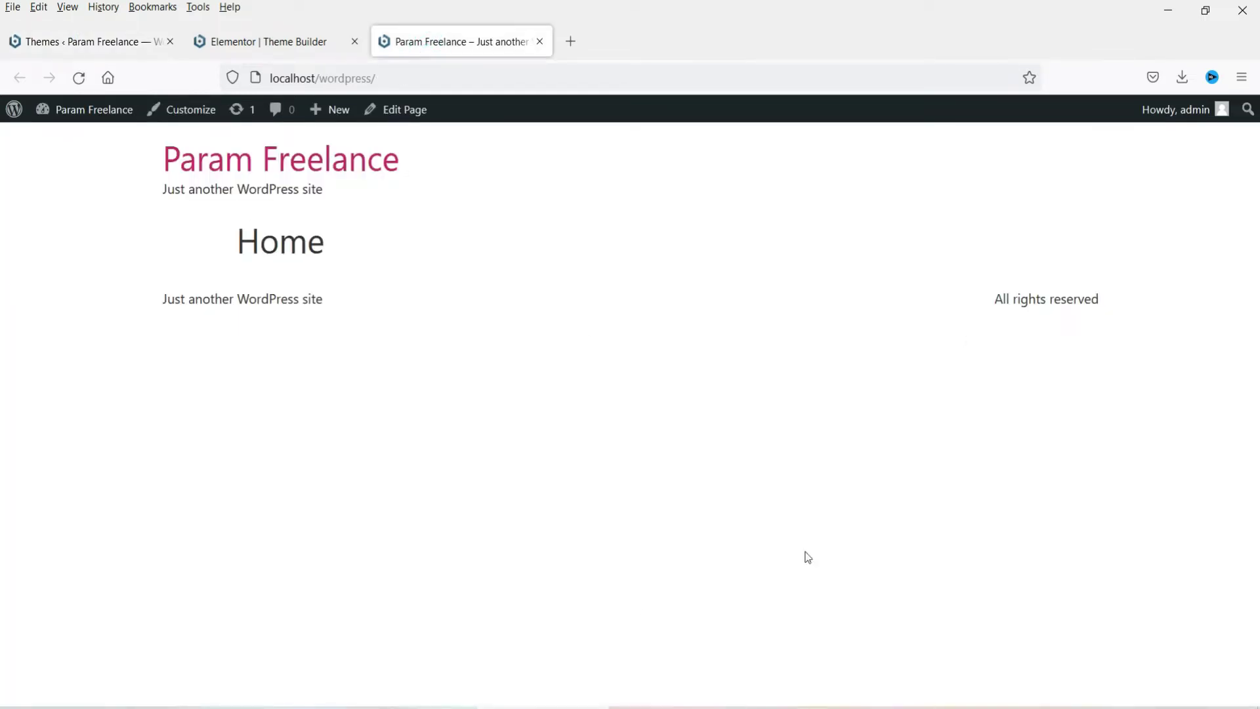
key(ctrl+shift+Tab)
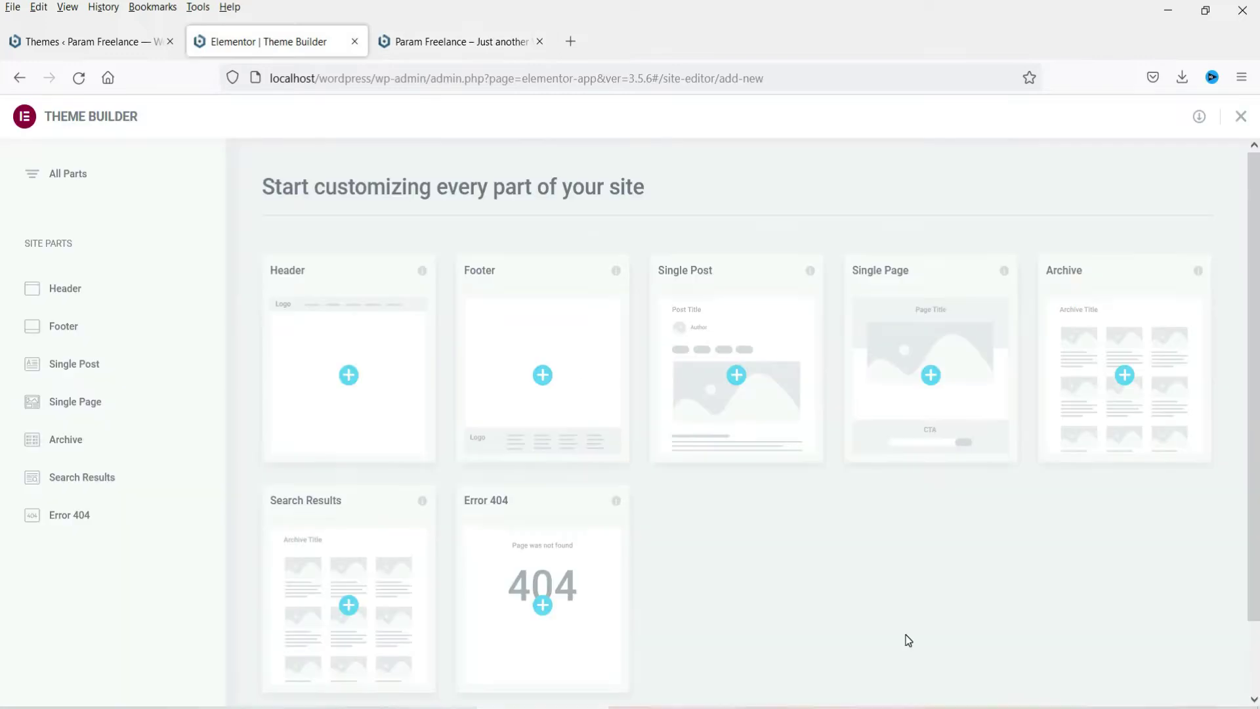
Open the Theme Builder from the WordPress dashboard and start a new Header template
click(36, 41)
click(57, 145)
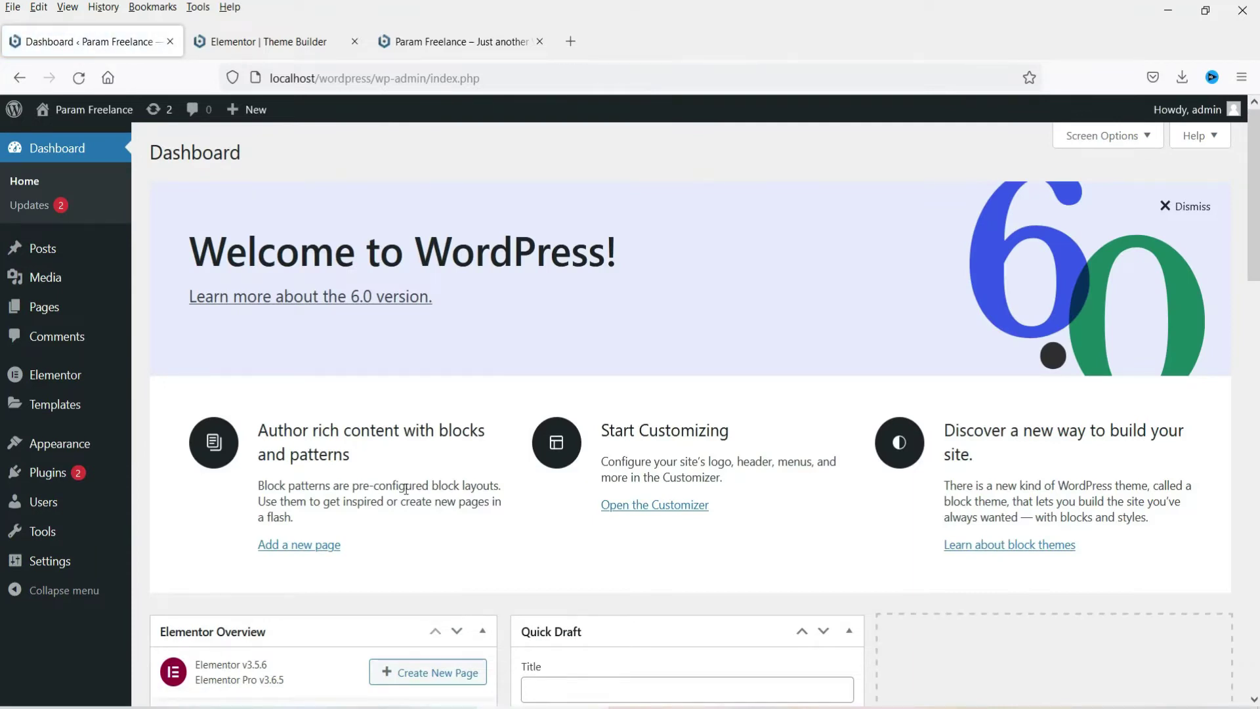
mouse_move(72, 410)
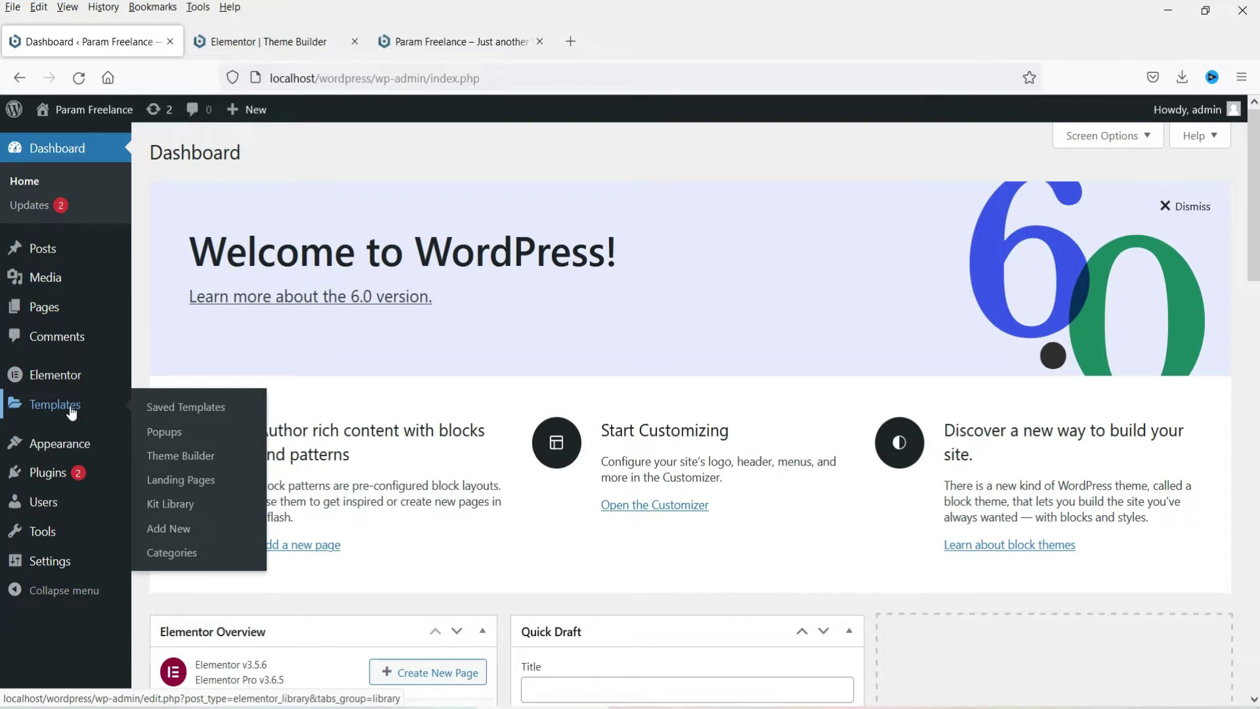
click(195, 461)
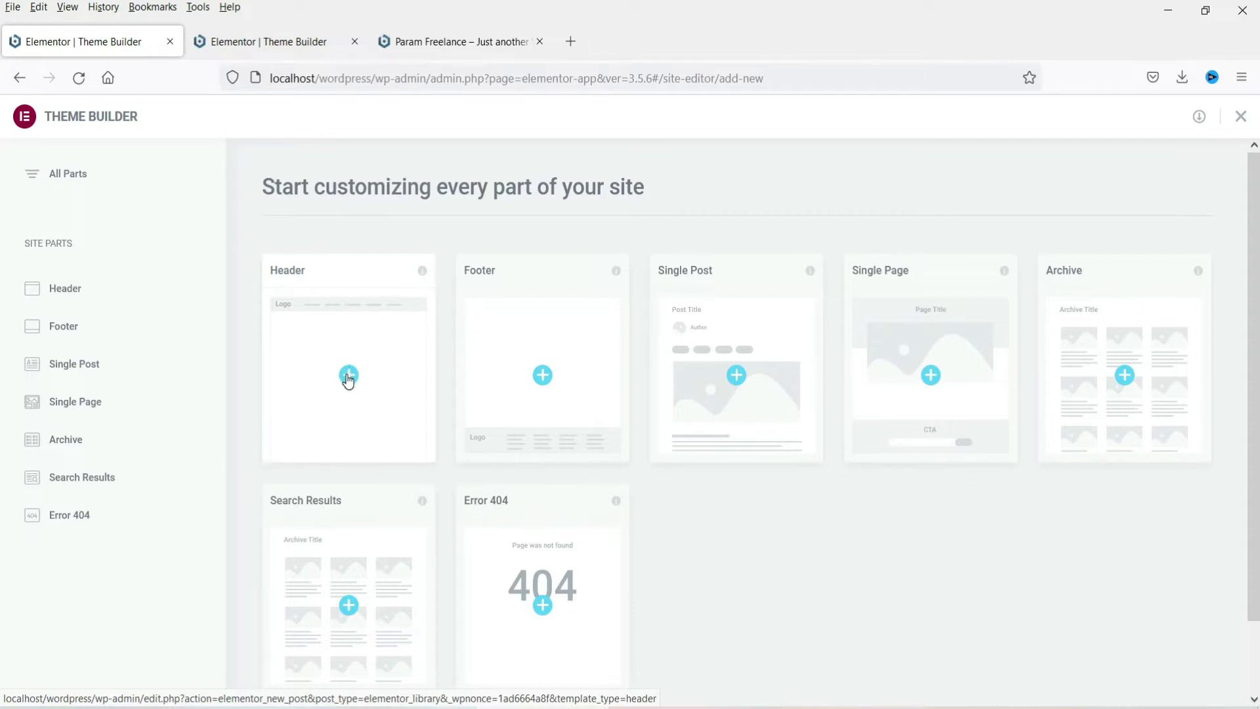
click(348, 377)
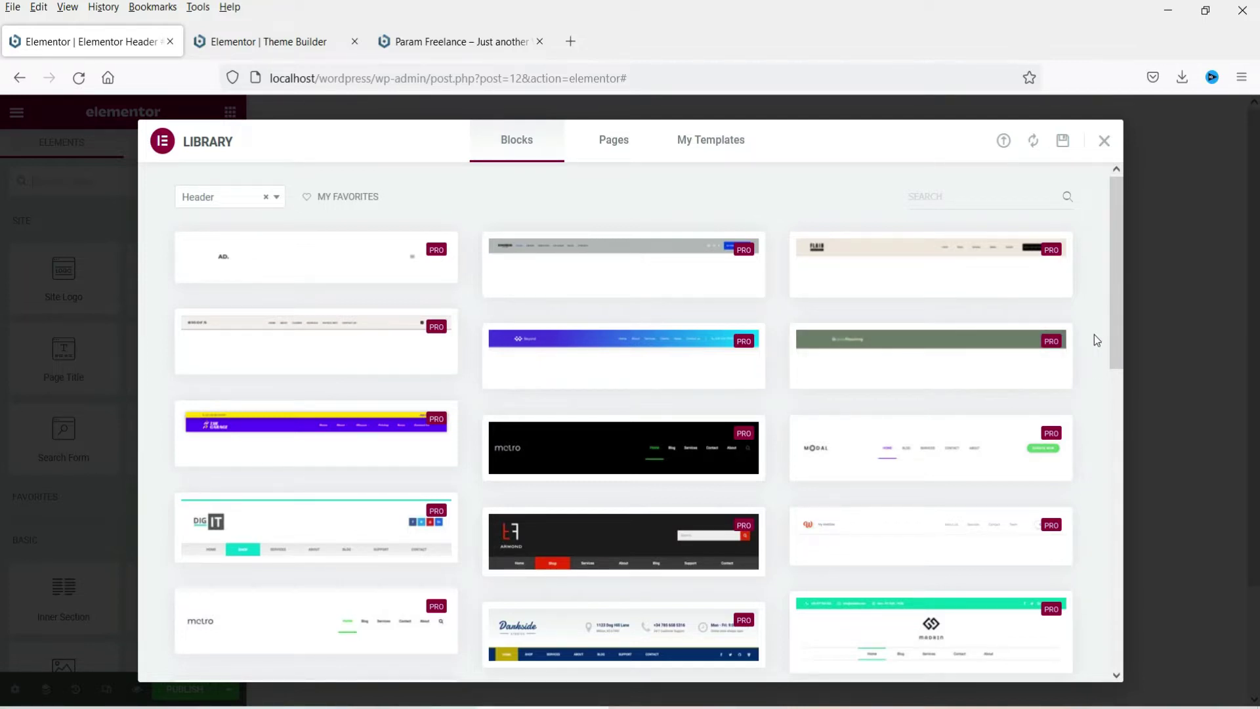
Browse the header blocks in the template library and preview the Darkside Studios header
scroll(906, 453, down, 3)
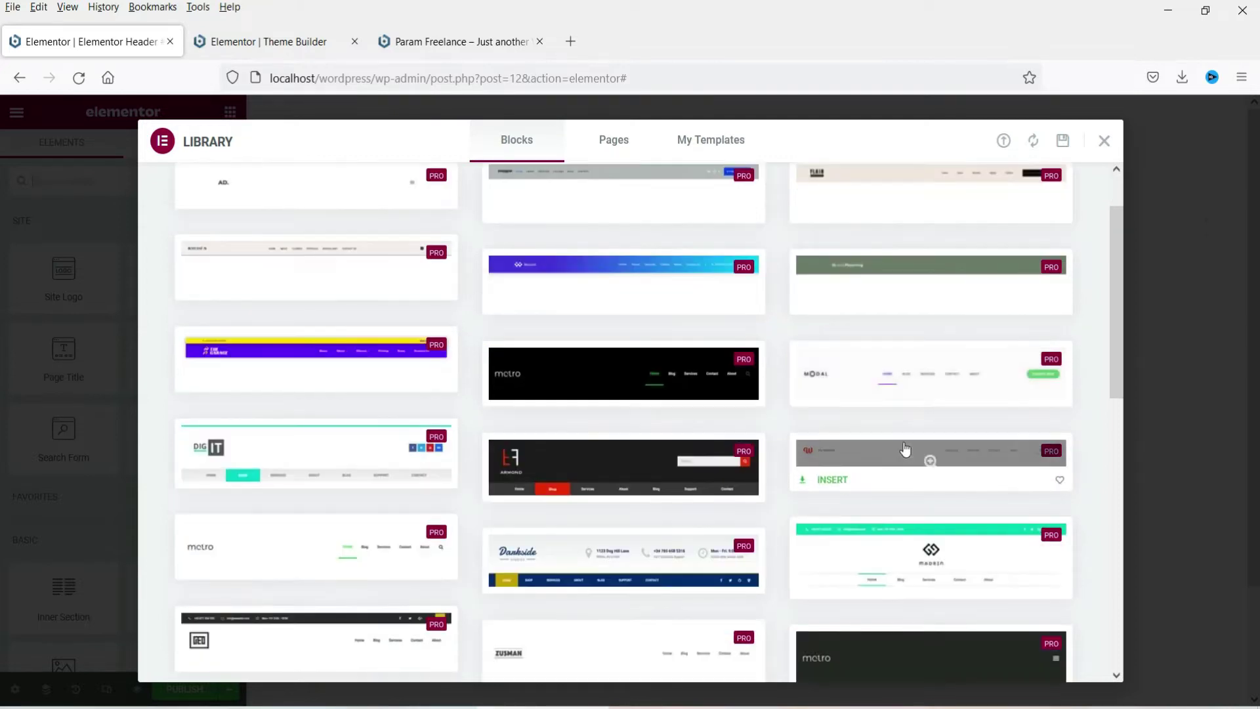
scroll(905, 452, down, 2)
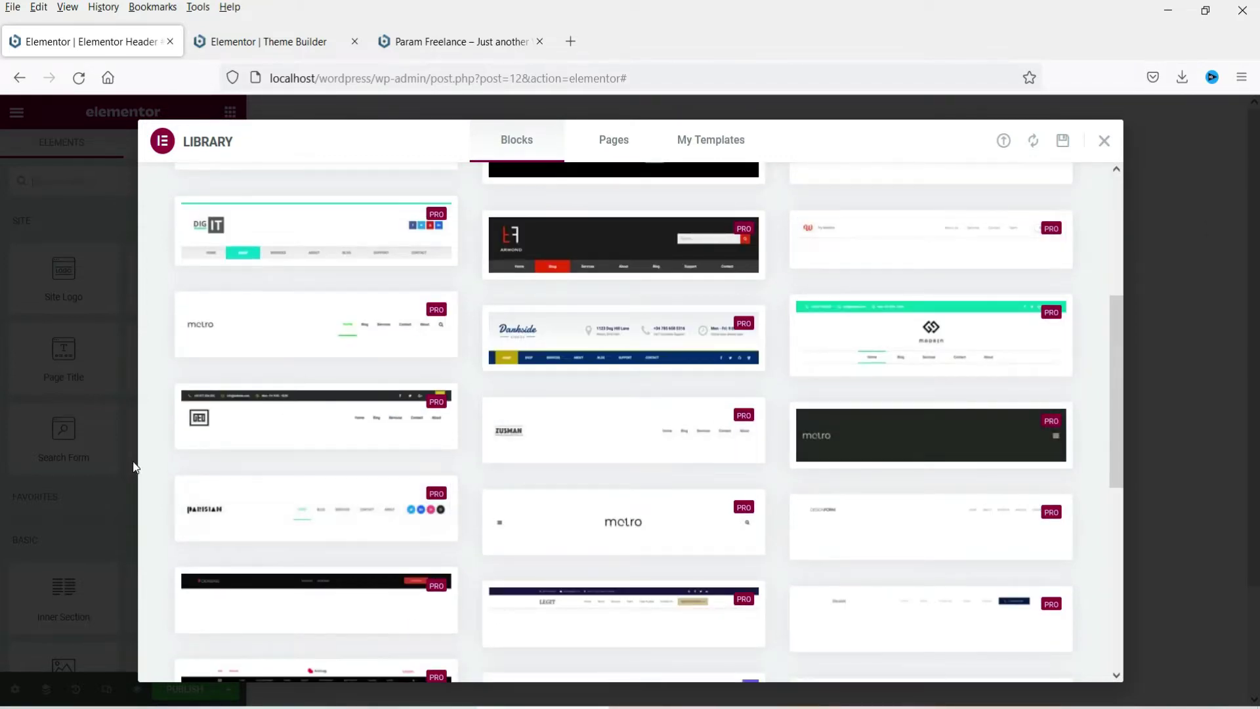
scroll(656, 624, up, 5)
click(676, 633)
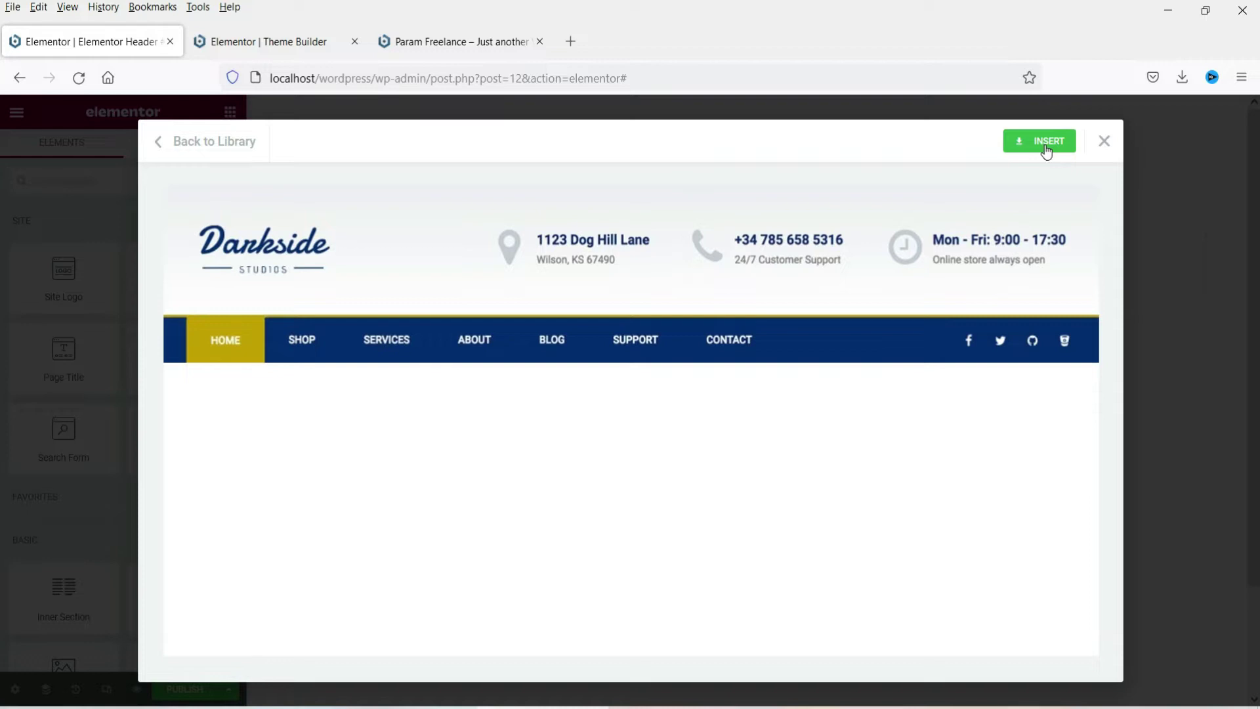
Close the duplicate Theme Builder page, open the Darkside preview image in a separate browser tab, and dismiss the template library
click(354, 42)
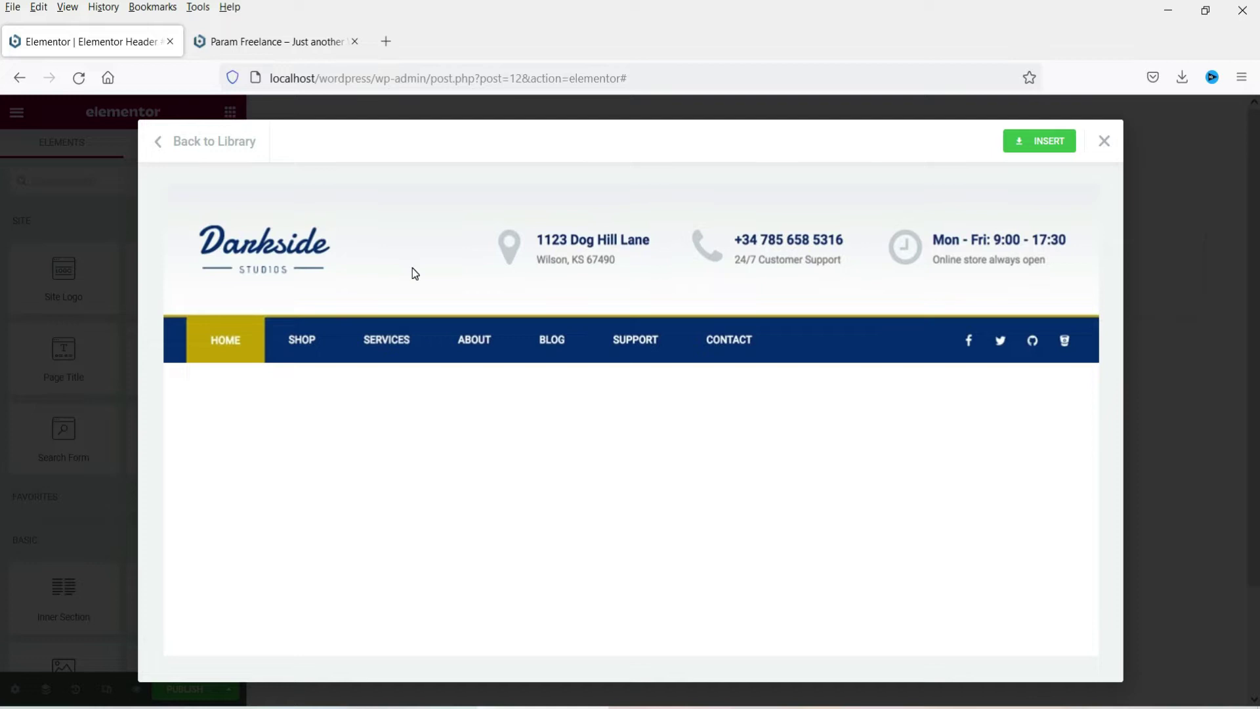
right_click(586, 232)
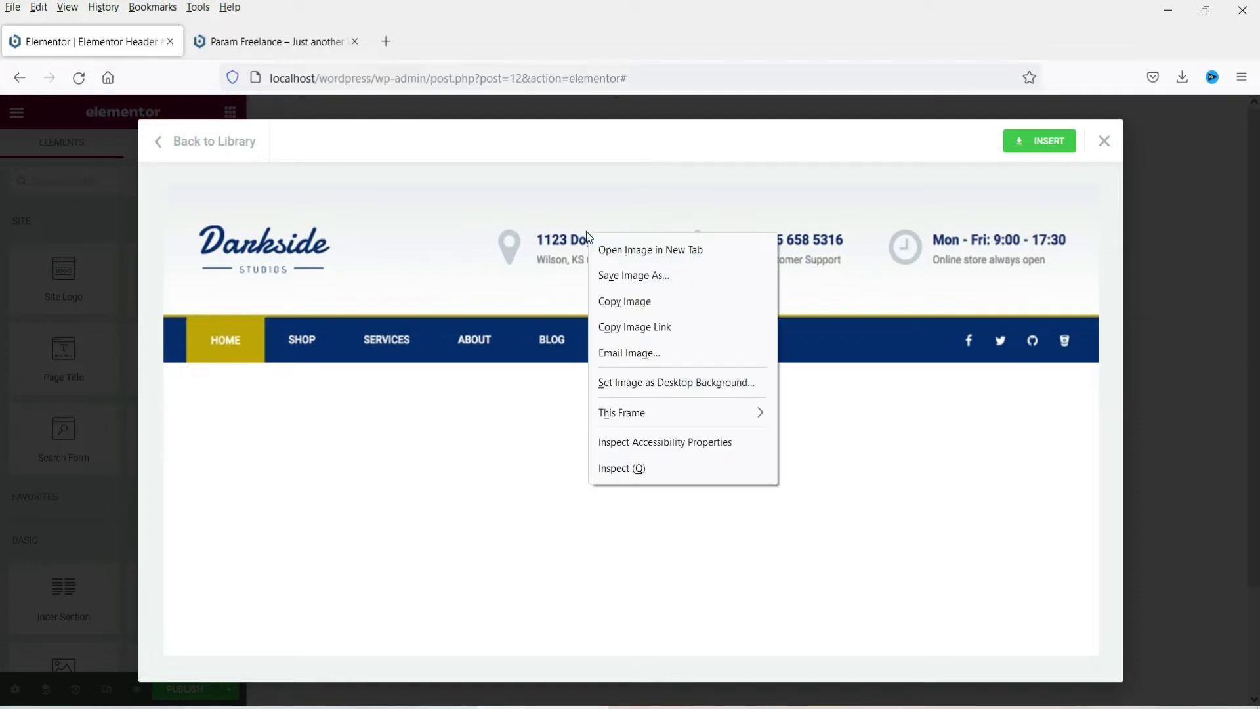
click(672, 251)
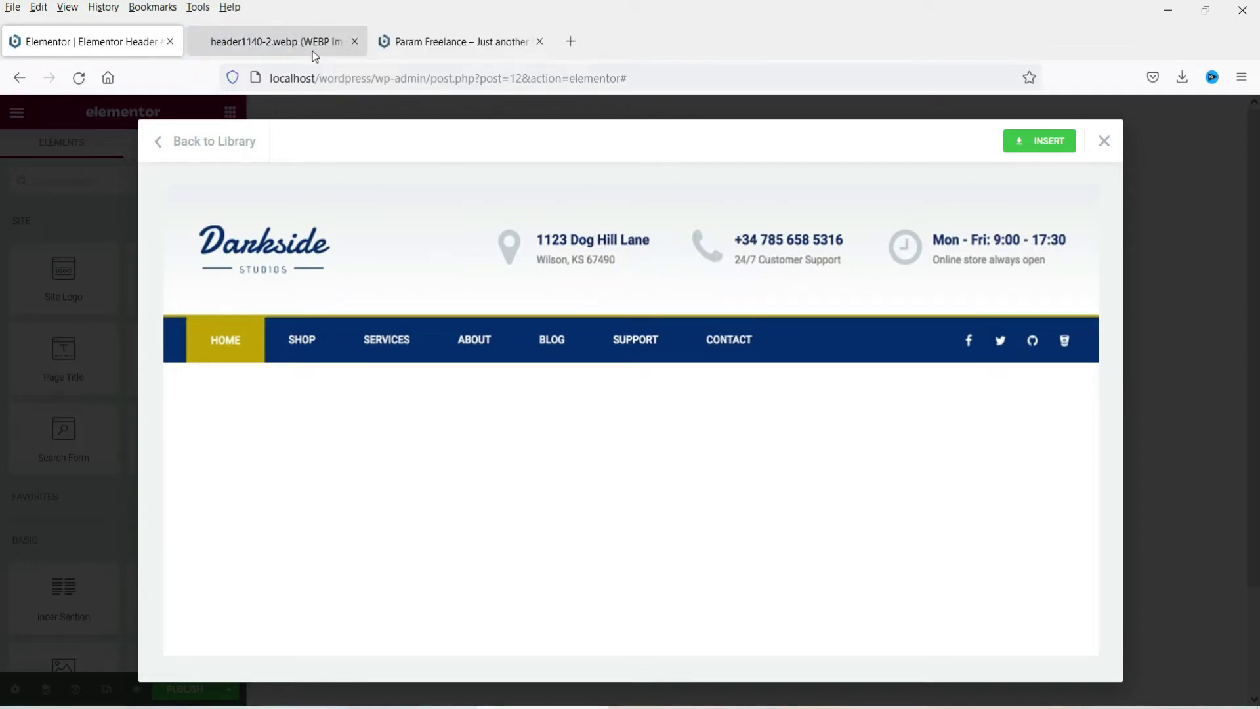
click(316, 49)
click(112, 42)
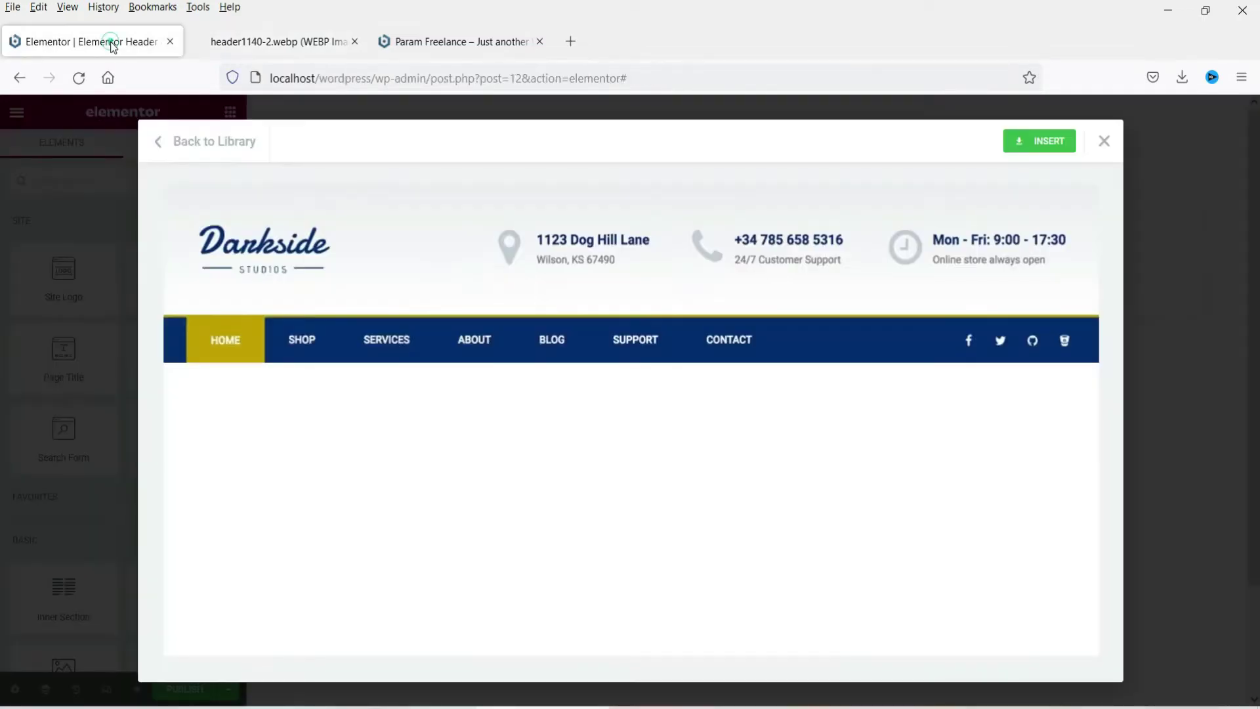
click(1103, 142)
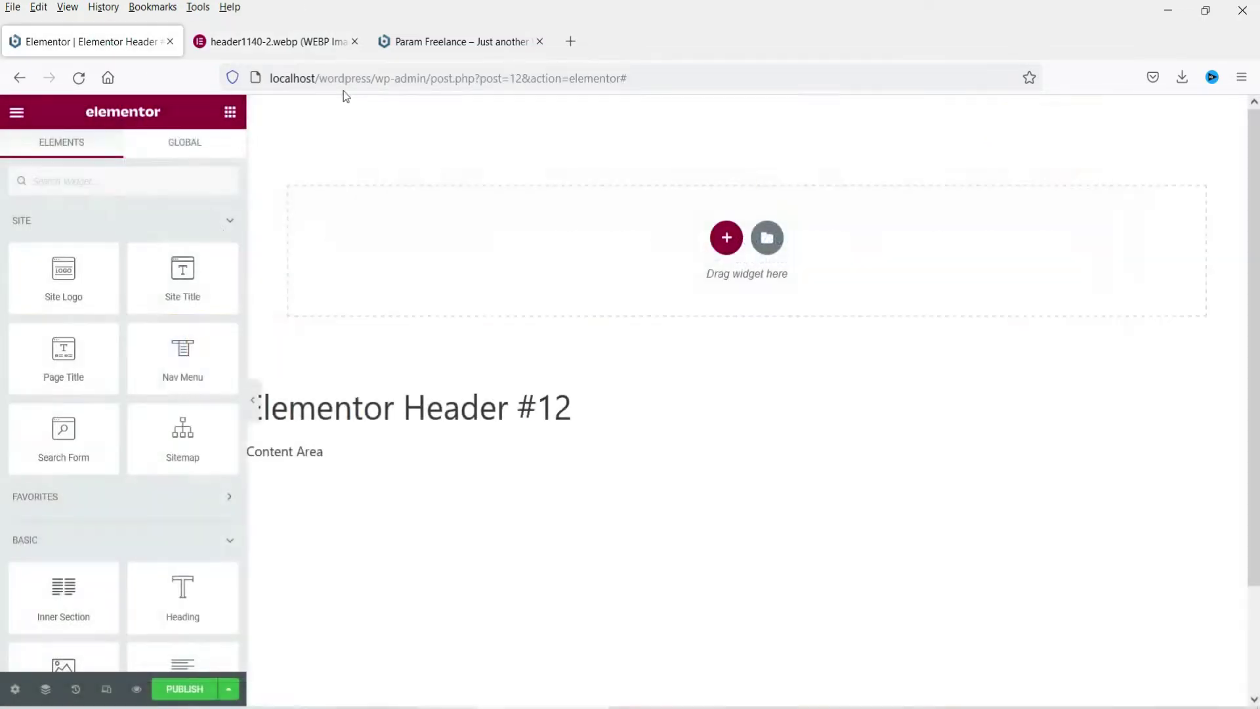
Check the Darkside reference image and add a section with four equal columns to the header template
click(308, 42)
click(112, 42)
click(256, 42)
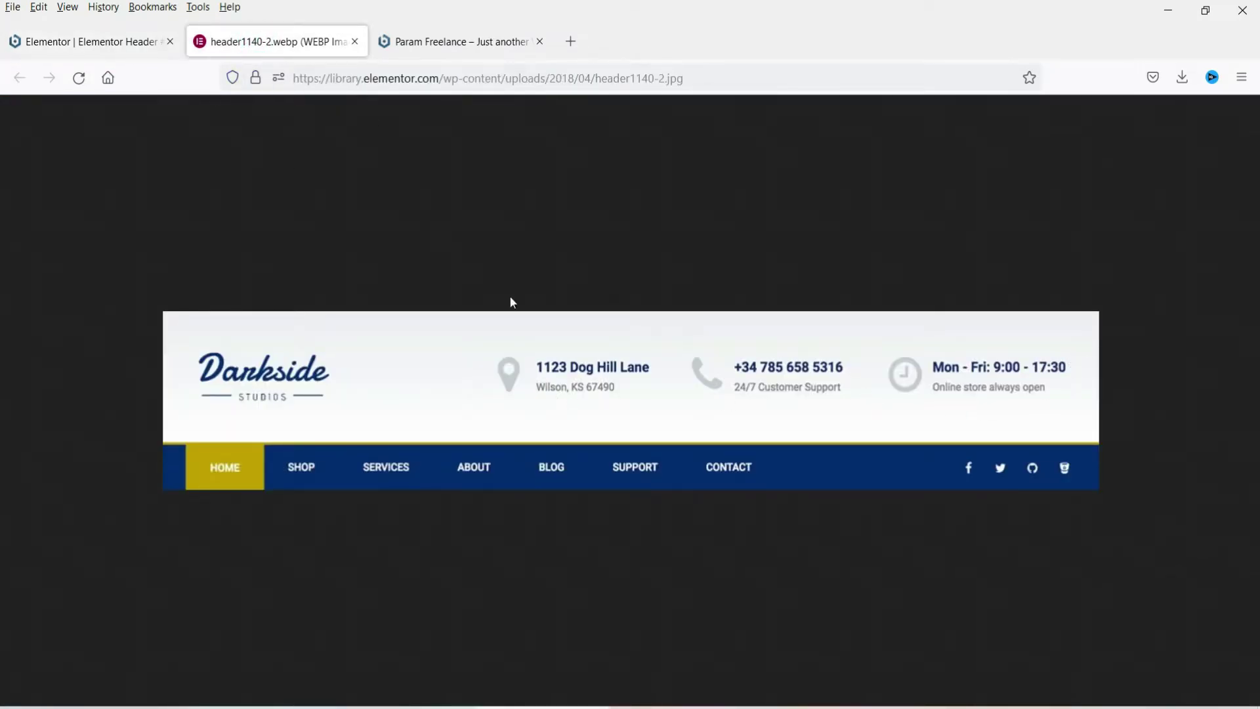
click(64, 51)
click(727, 240)
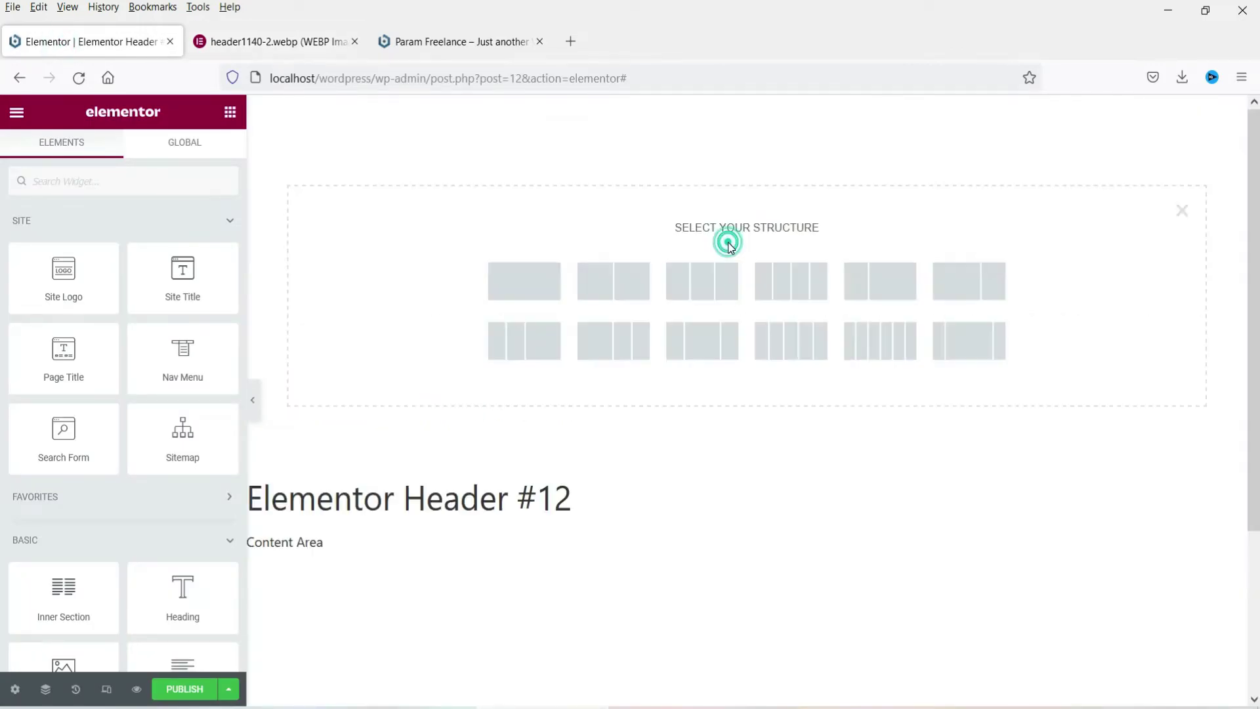
click(790, 282)
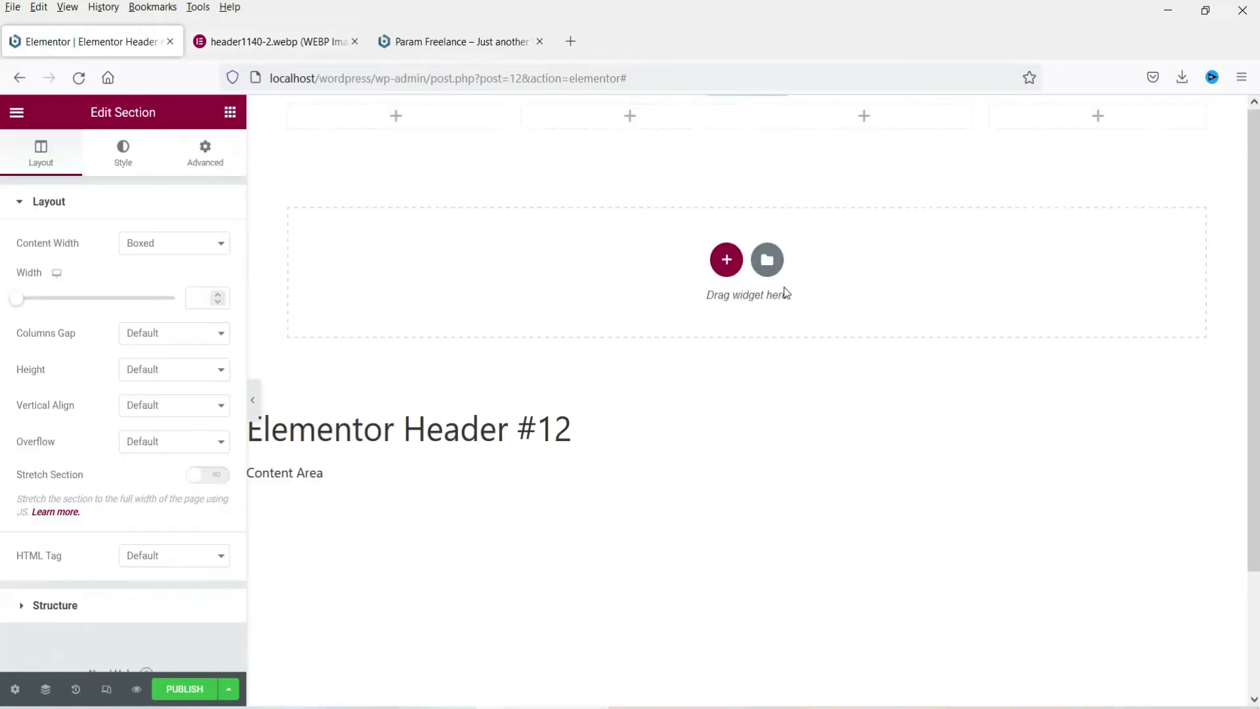
click(395, 118)
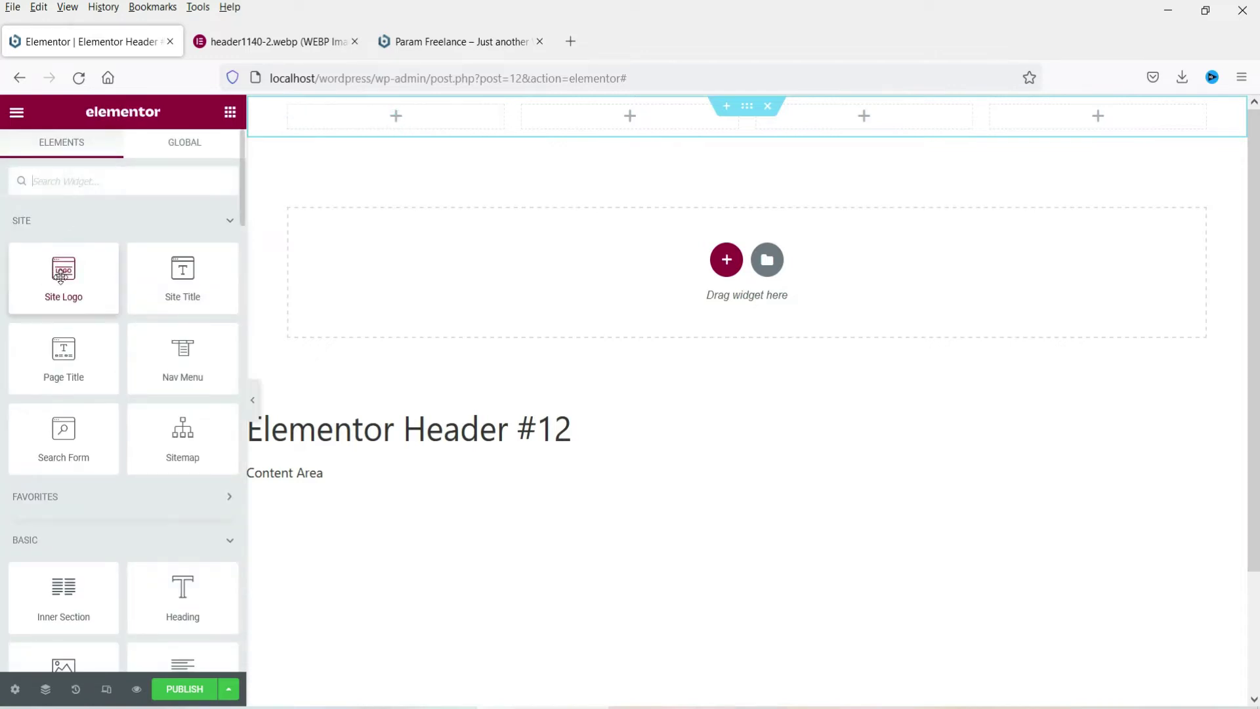
drag(60, 277, 352, 114)
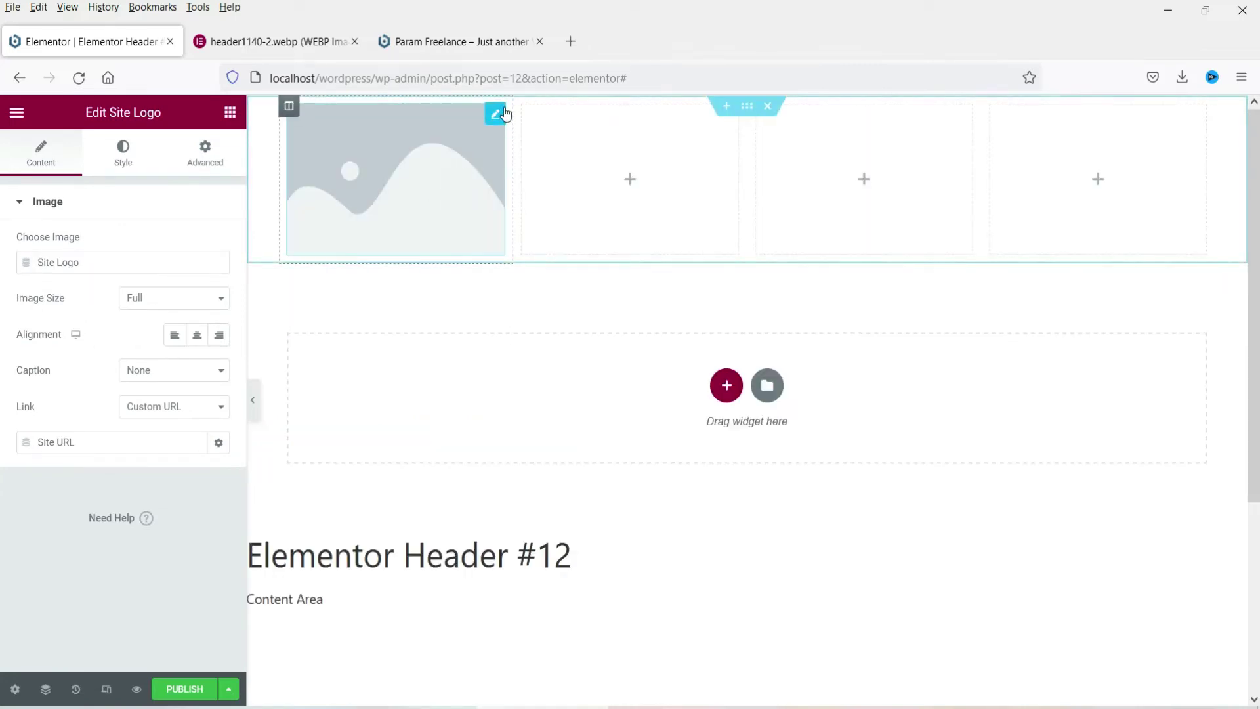
right_click(501, 113)
click(566, 353)
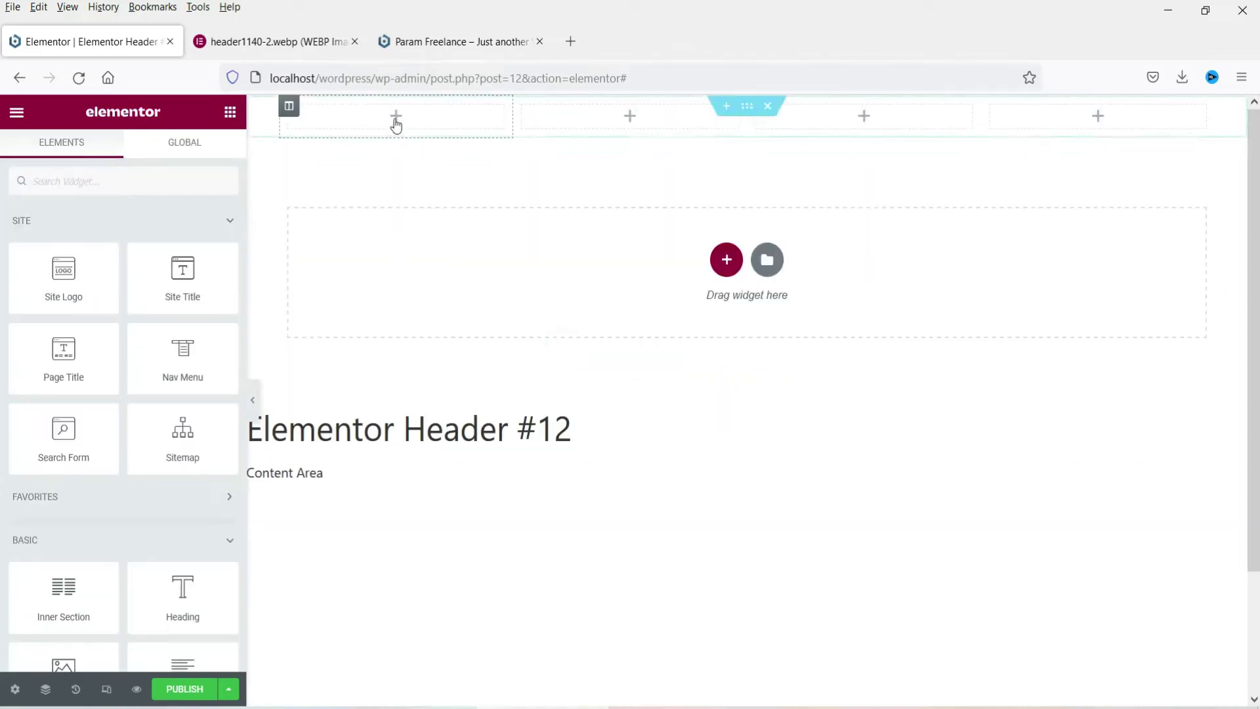
Add an Image widget to the section's first column and fill it with the logo file uploaded from the Desktop
scroll(85, 492, down, 3)
drag(71, 510, 540, 400)
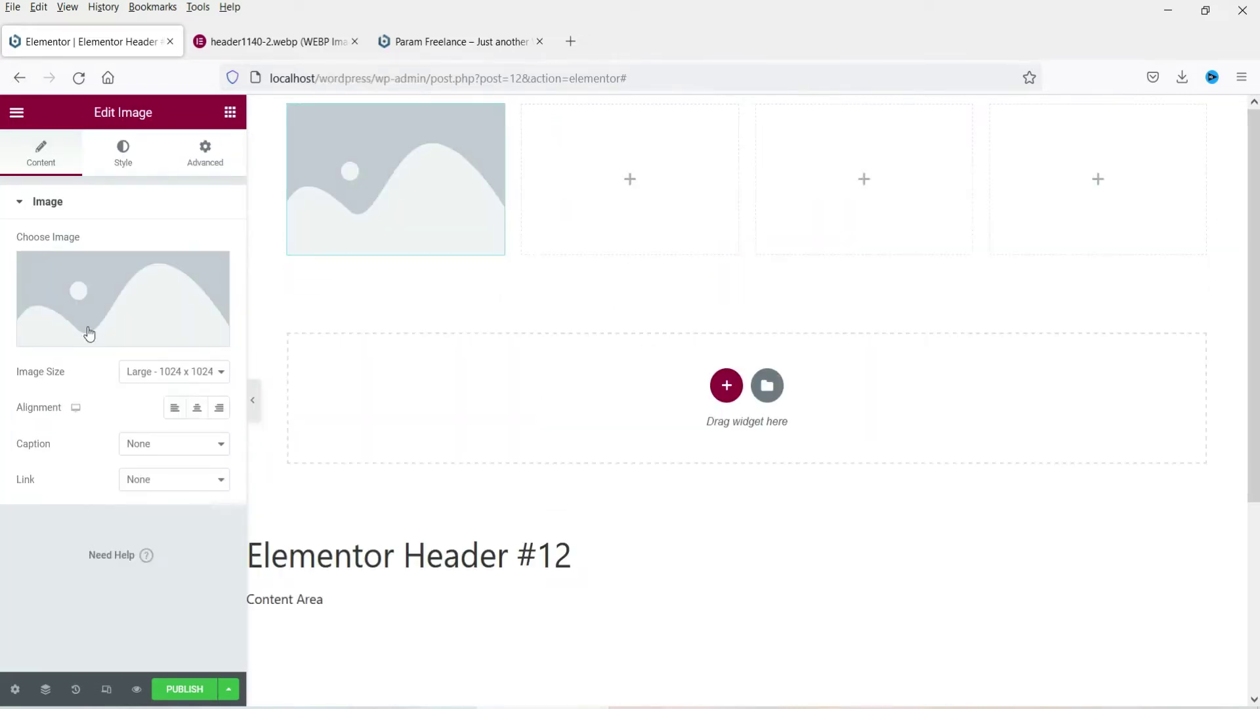
click(105, 292)
click(599, 439)
click(66, 97)
click(292, 148)
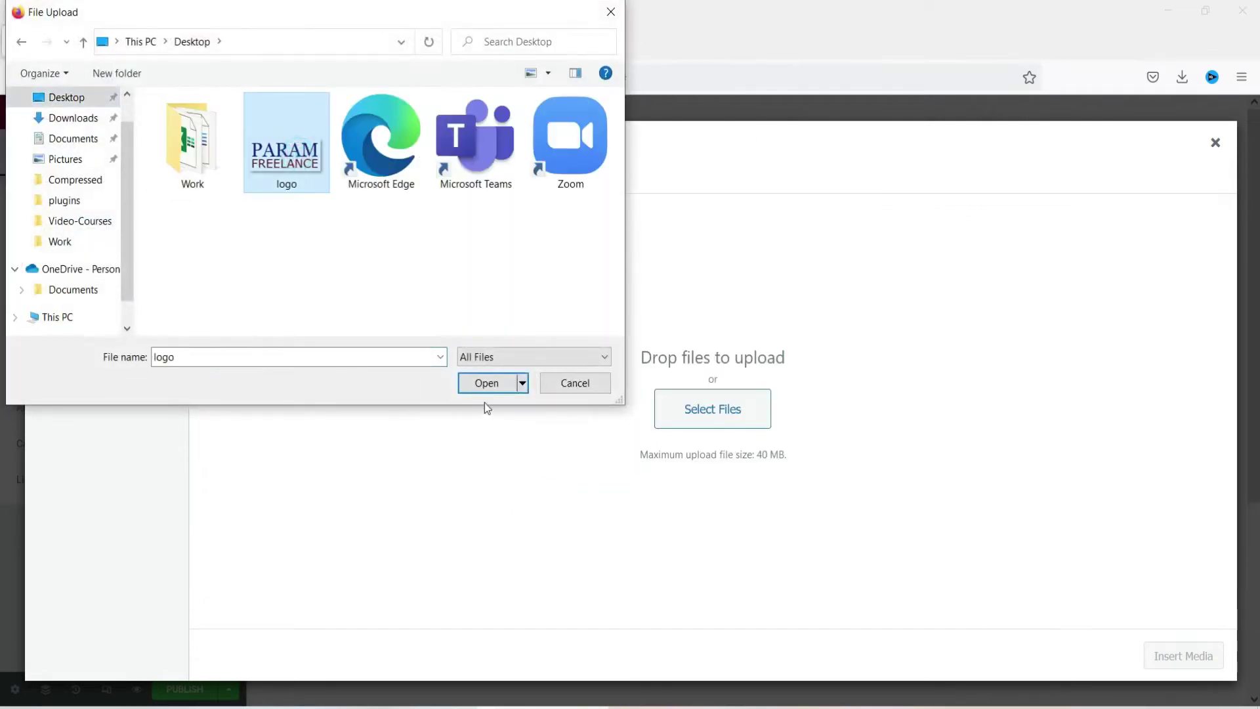
click(489, 381)
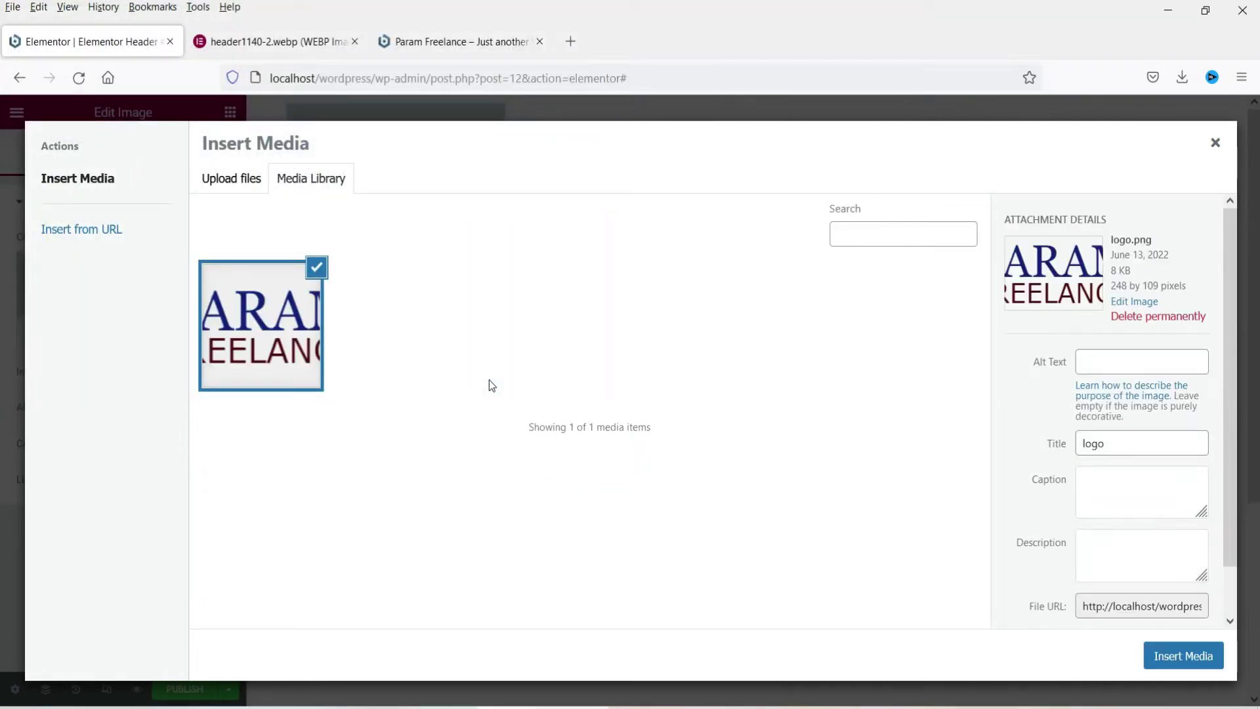
click(1179, 656)
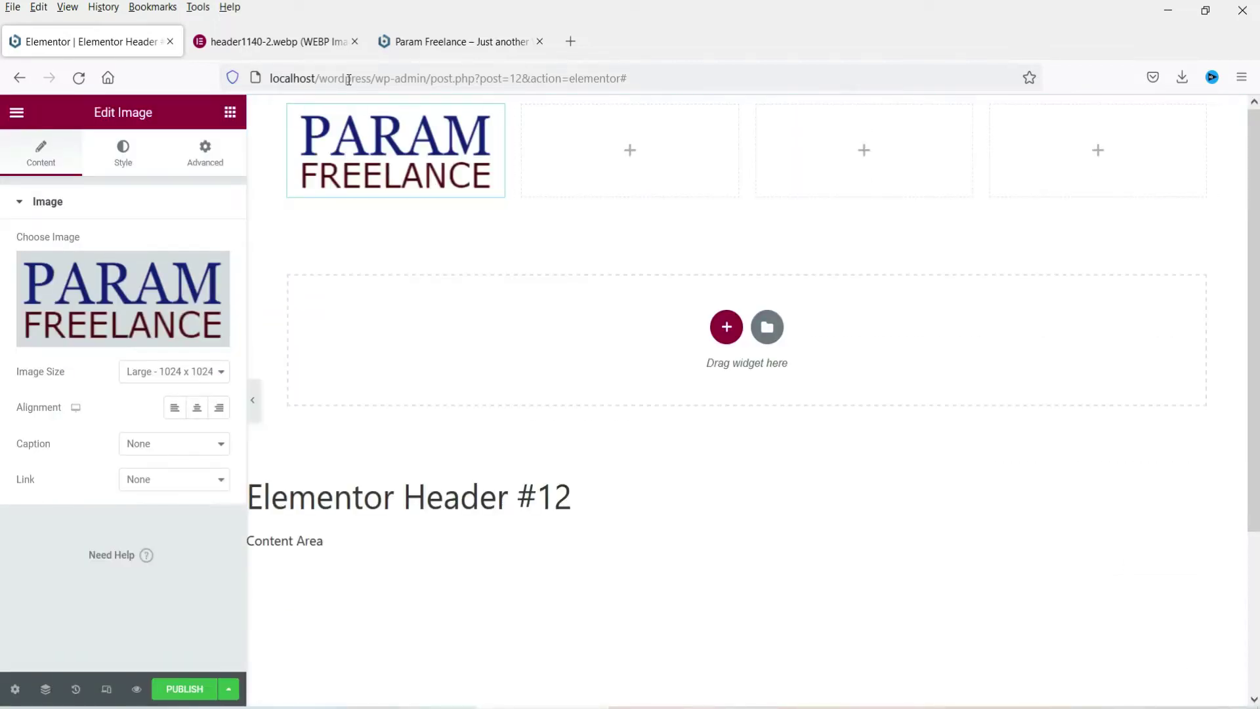
Add an Icon Box widget to the second column and set its icon position to left, comparing it with the reference header
click(276, 41)
click(96, 44)
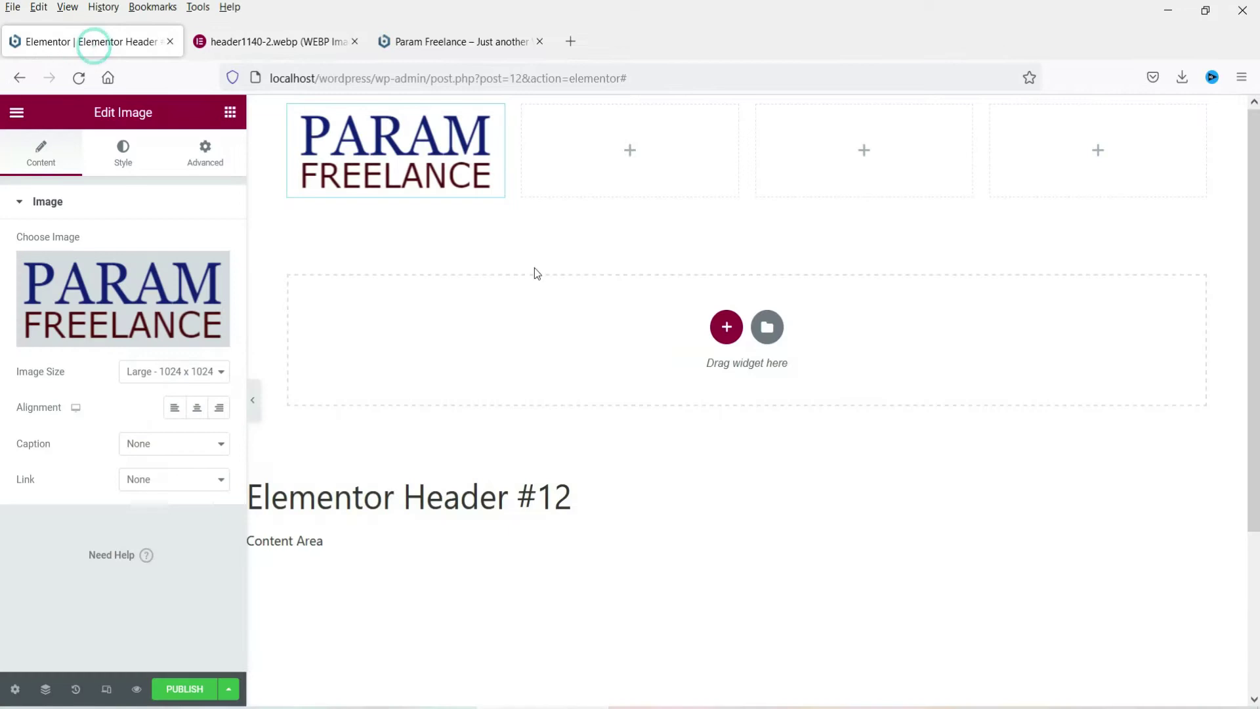
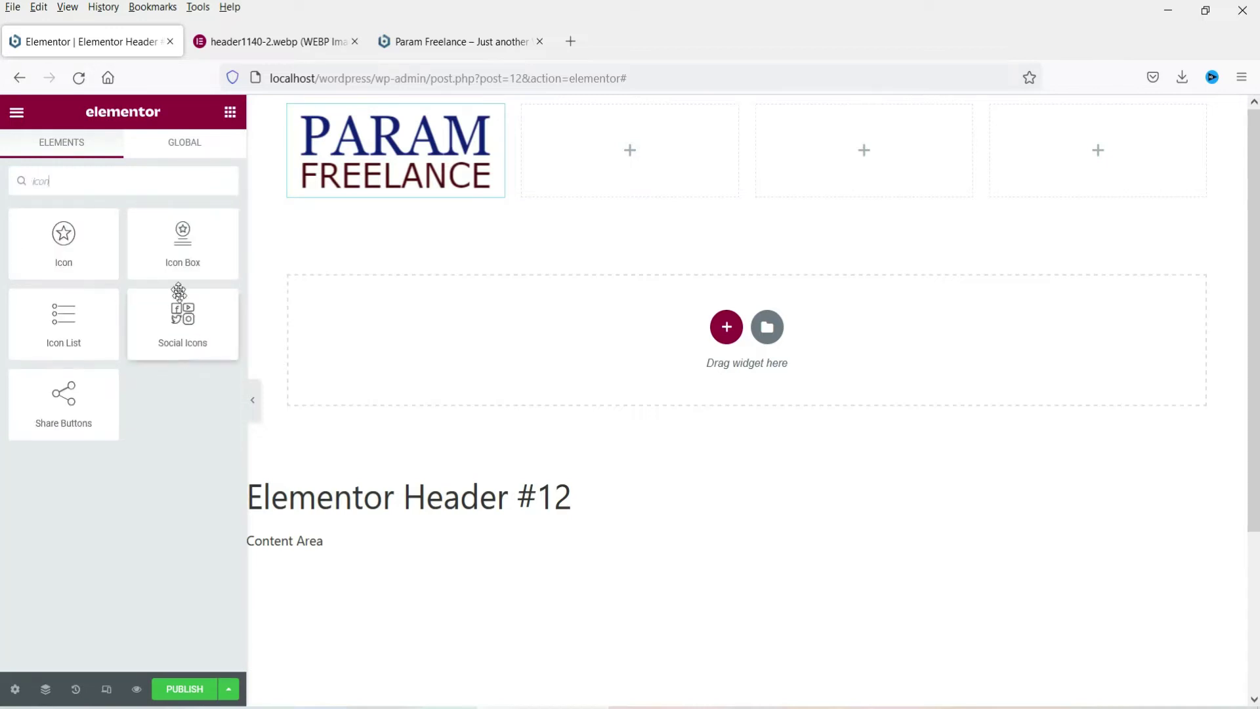
drag(175, 247, 617, 151)
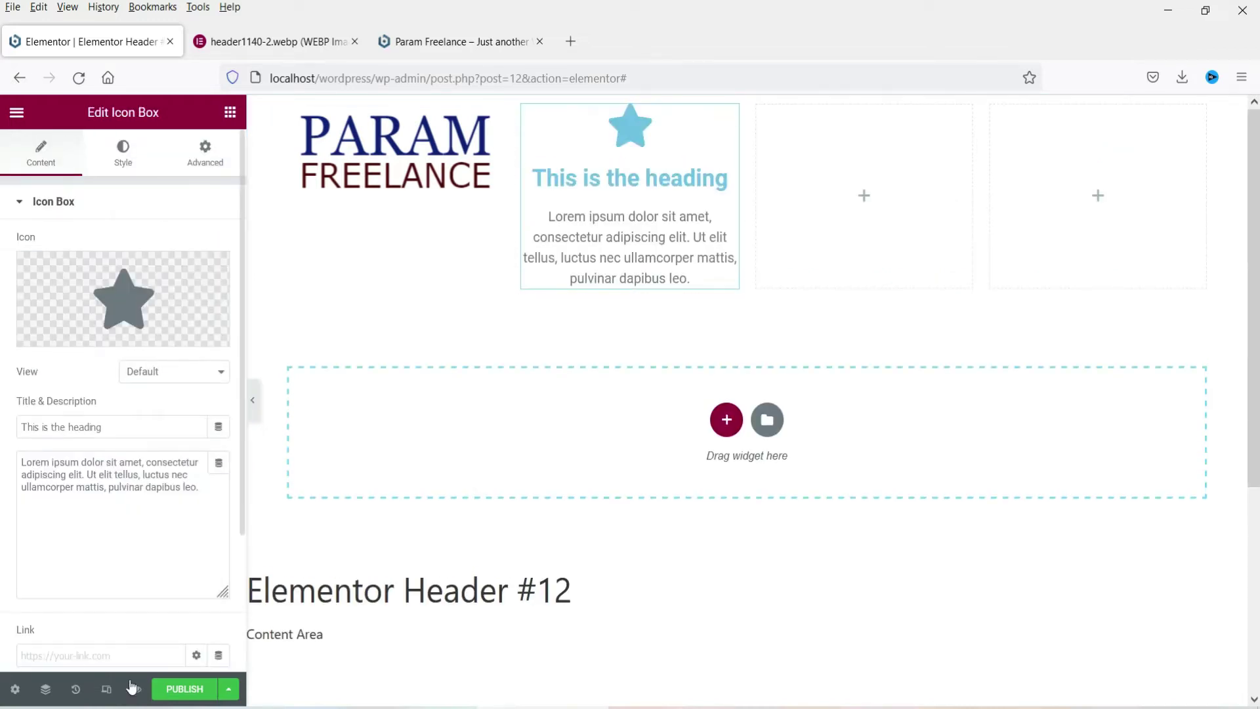
scroll(197, 630, down, 3)
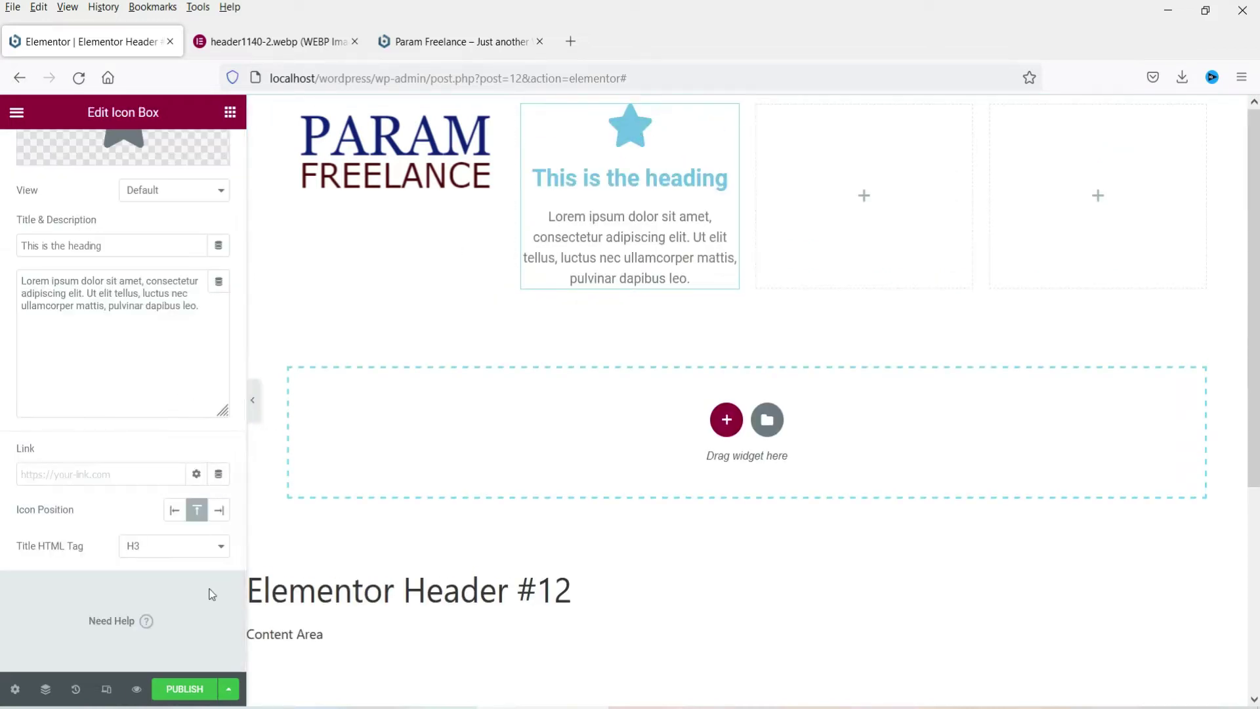
click(174, 517)
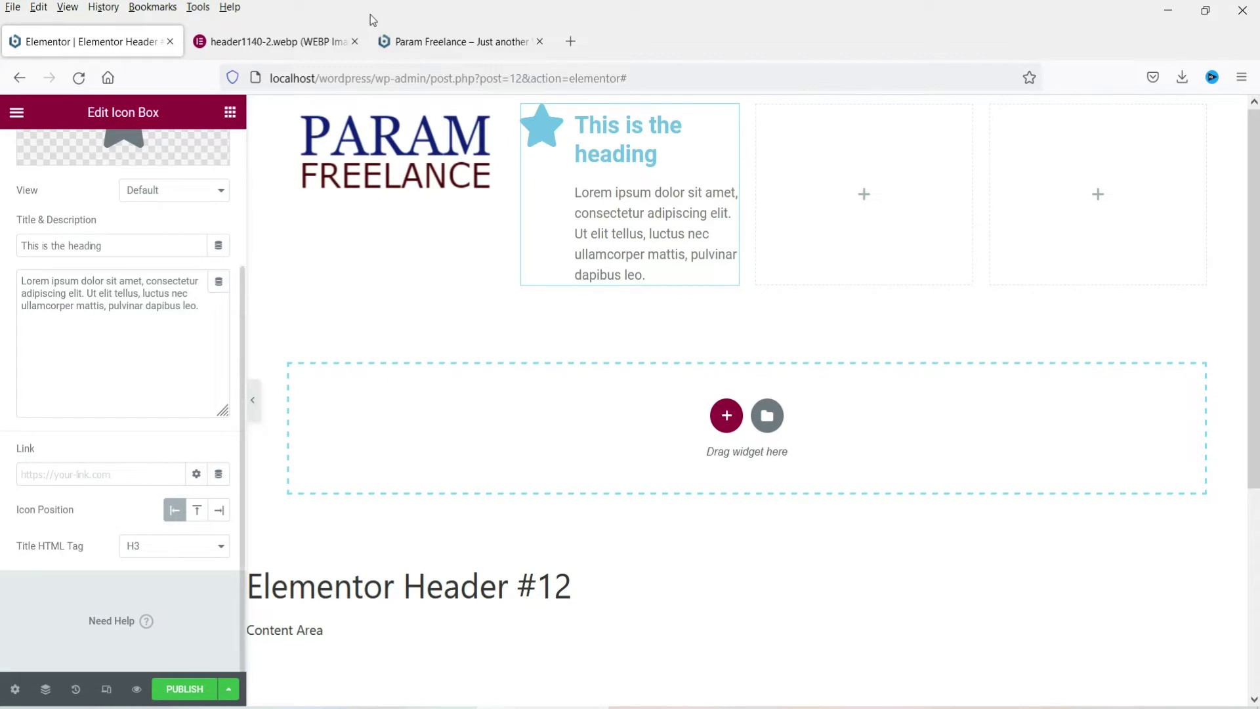
click(298, 41)
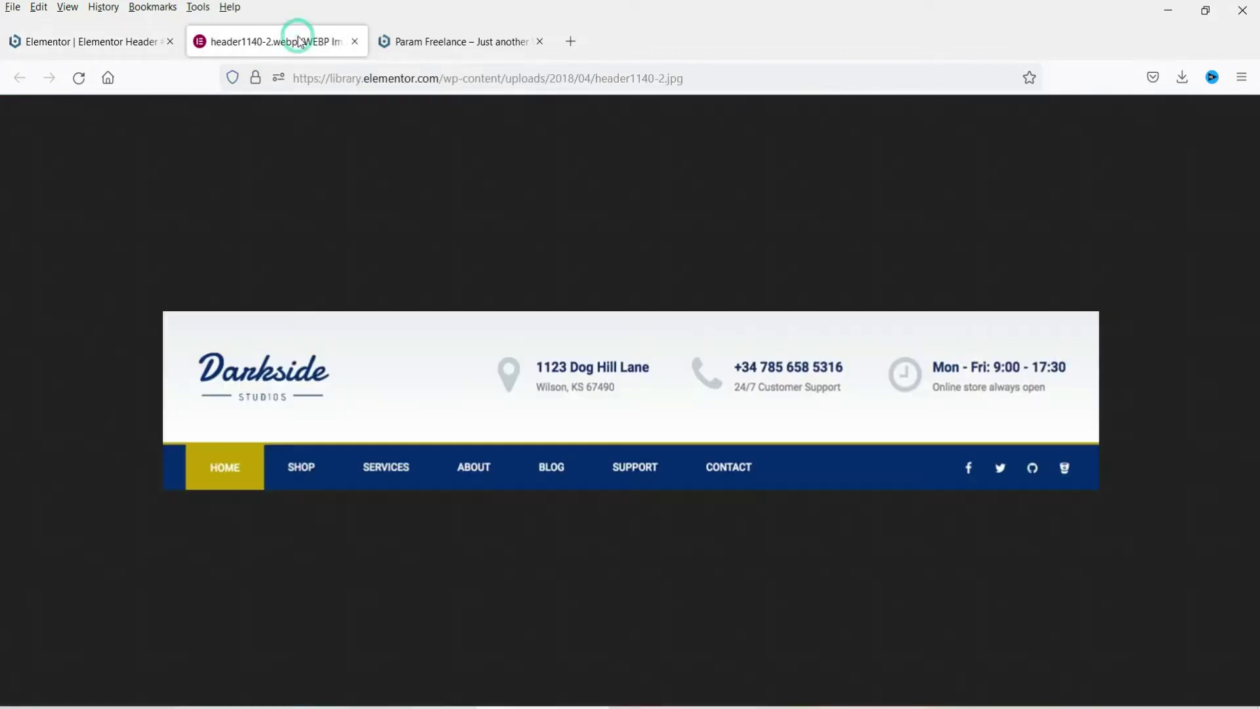
click(104, 41)
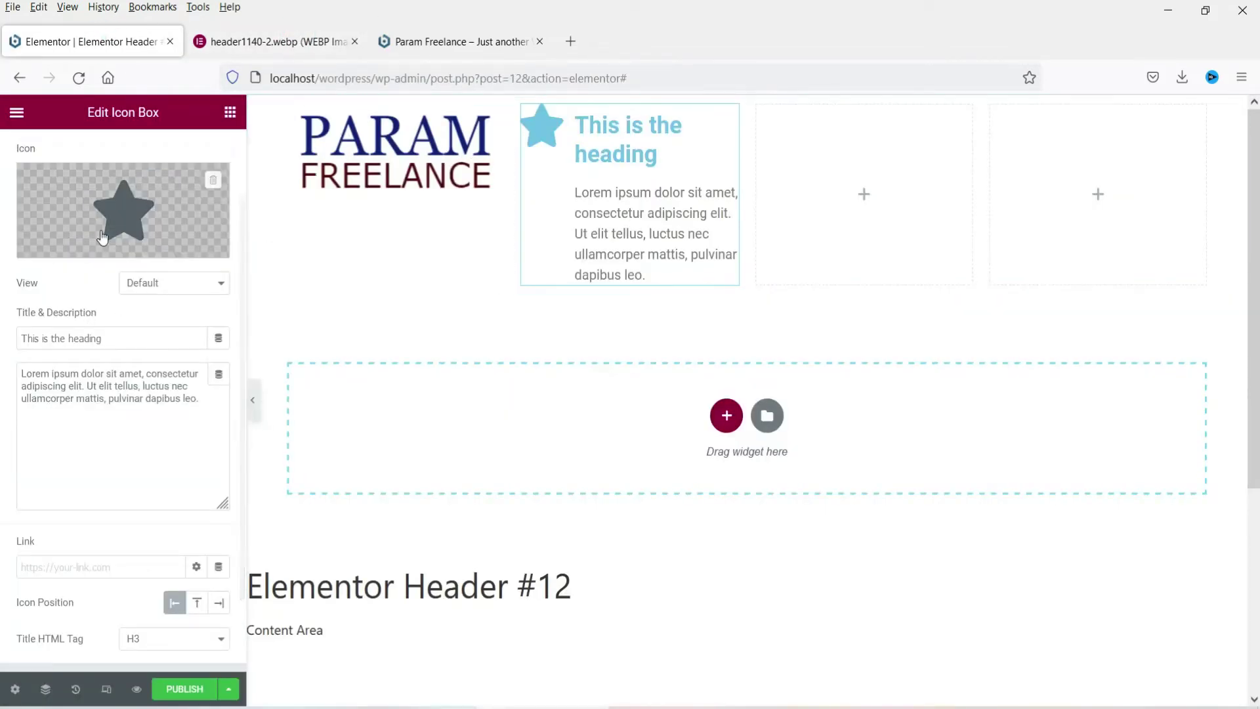
Replace the icon box's star with the map marker icon that has a hole, found by searching the icon library for "map"
click(101, 202)
click(563, 181)
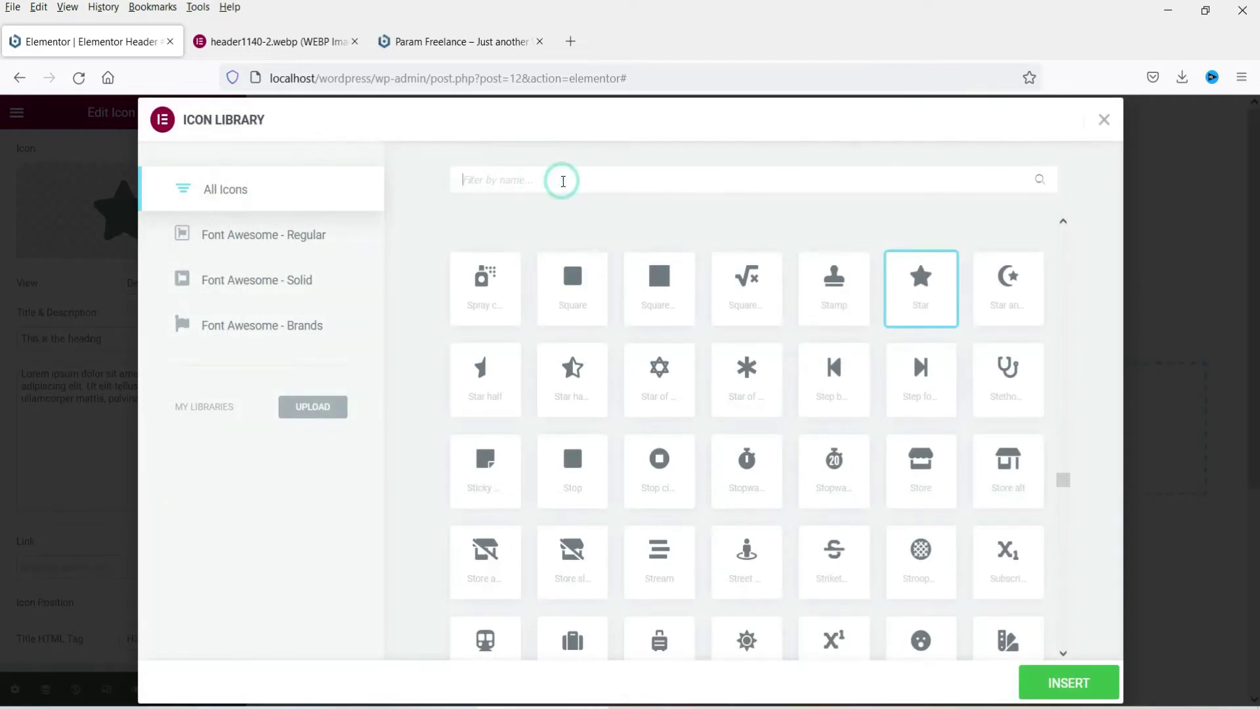
text(mp)
key(BackSpace)
text(ap)
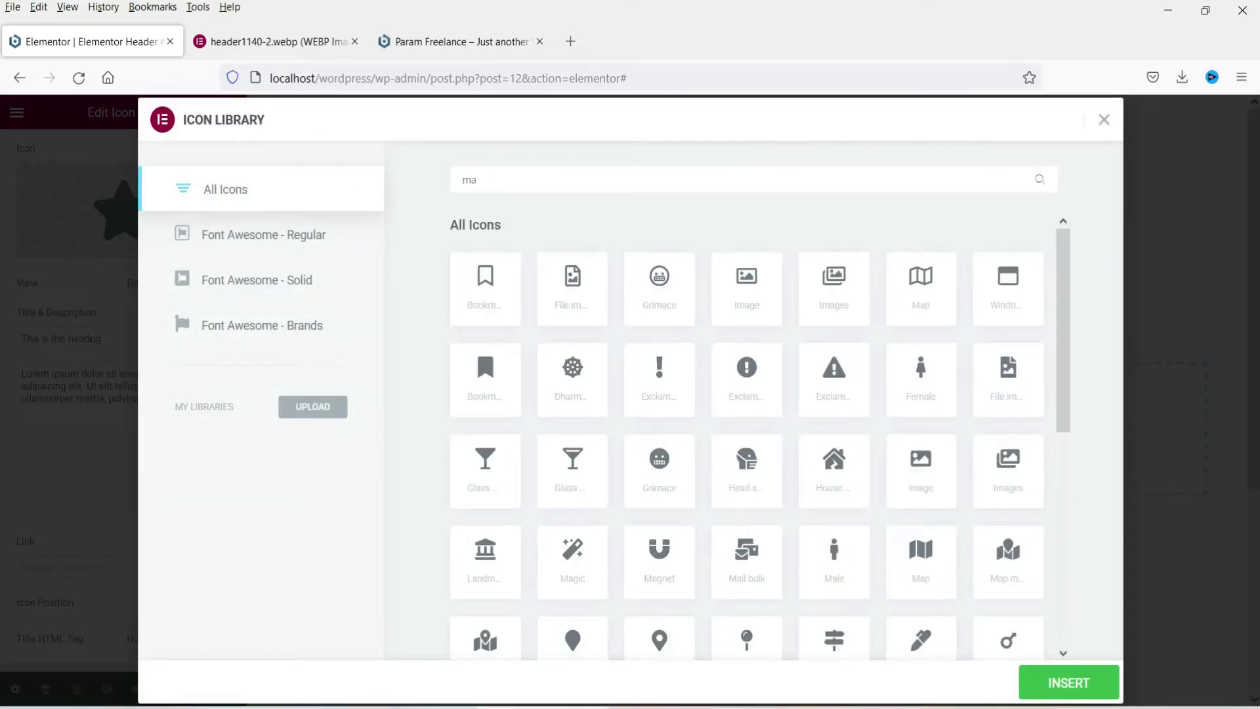
click(922, 308)
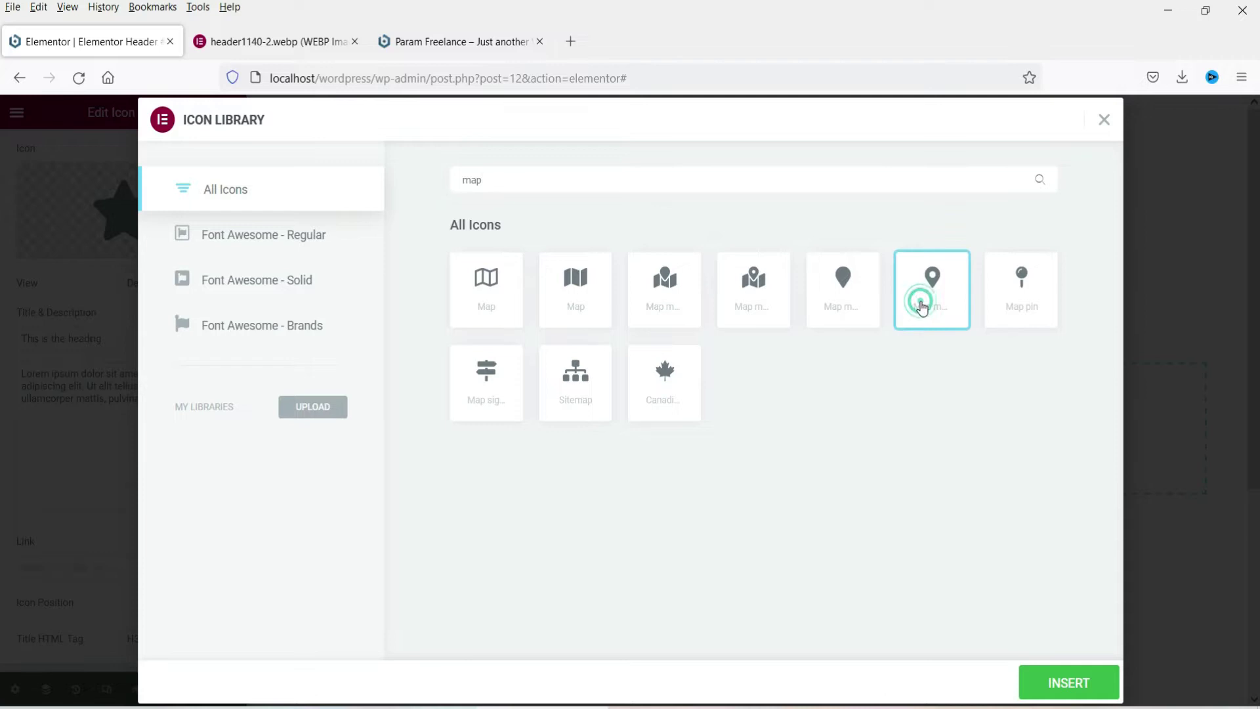
click(1066, 697)
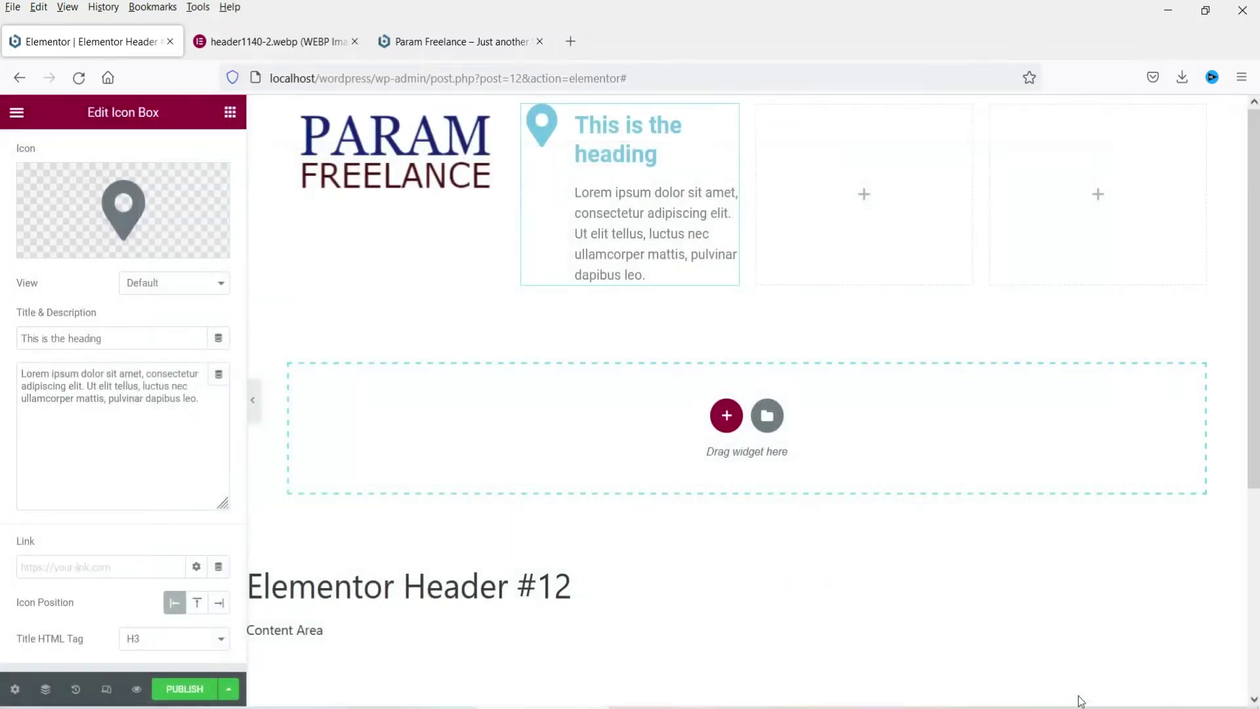
Set the icon box's title to "Address" and replace the placeholder description with the business's city, state and country
click(83, 338)
key(ctrl+a)
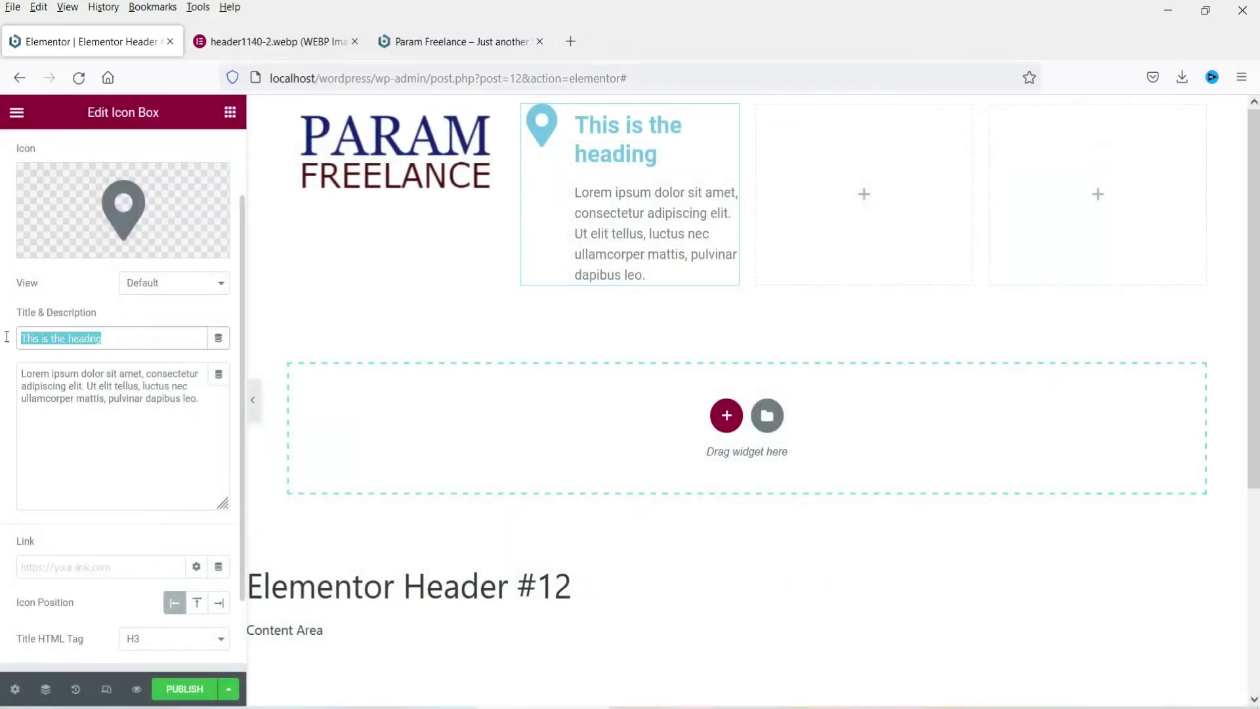
text(Address)
click(46, 390)
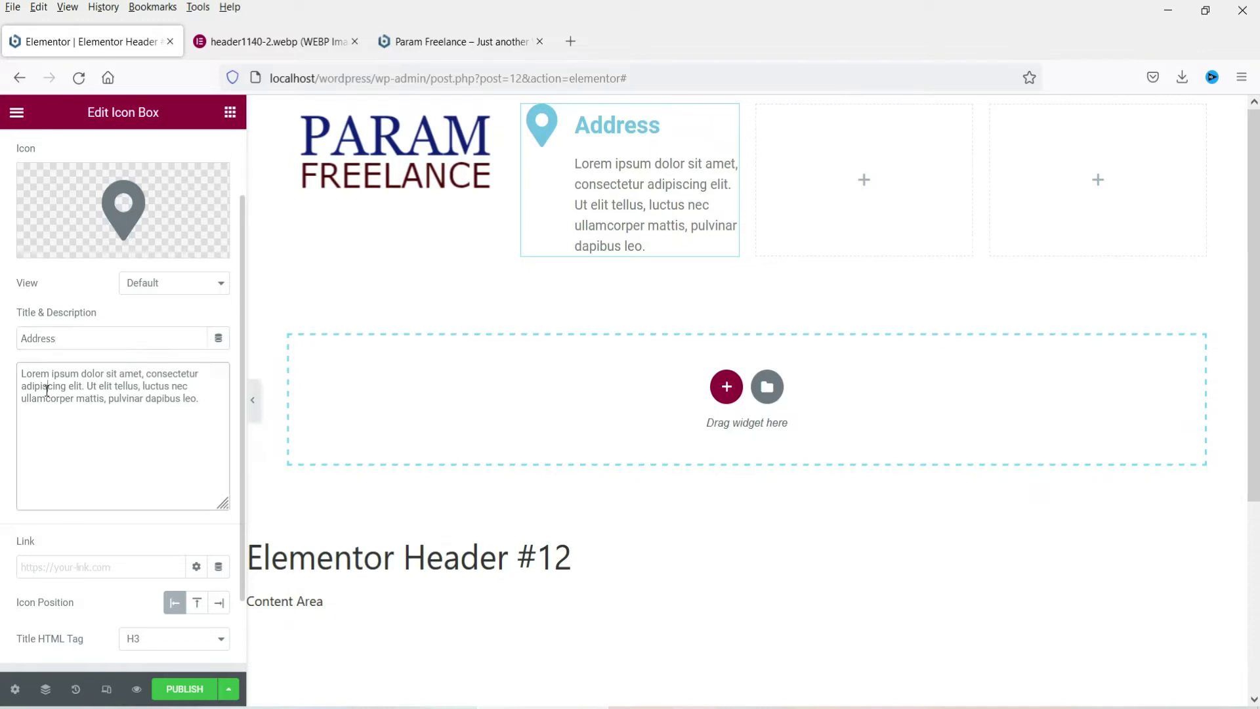
key(ctrl+a)
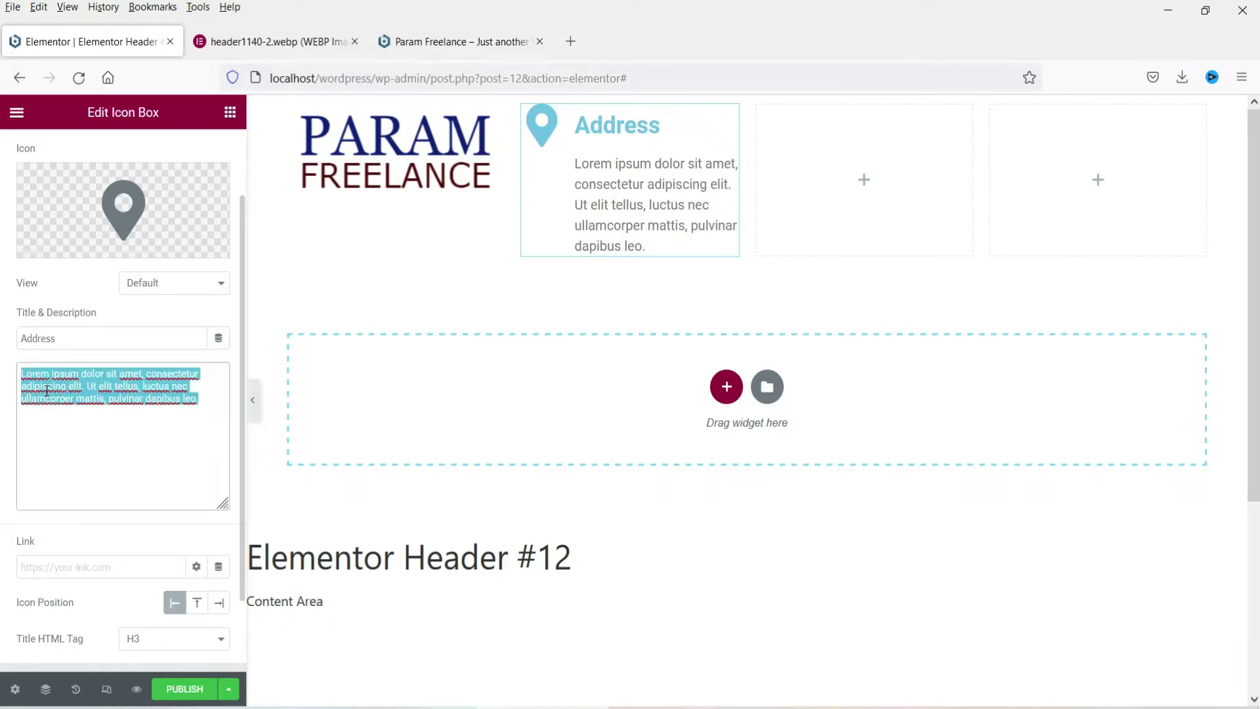
text(Pl)
text(ne, Maharashtra, India)
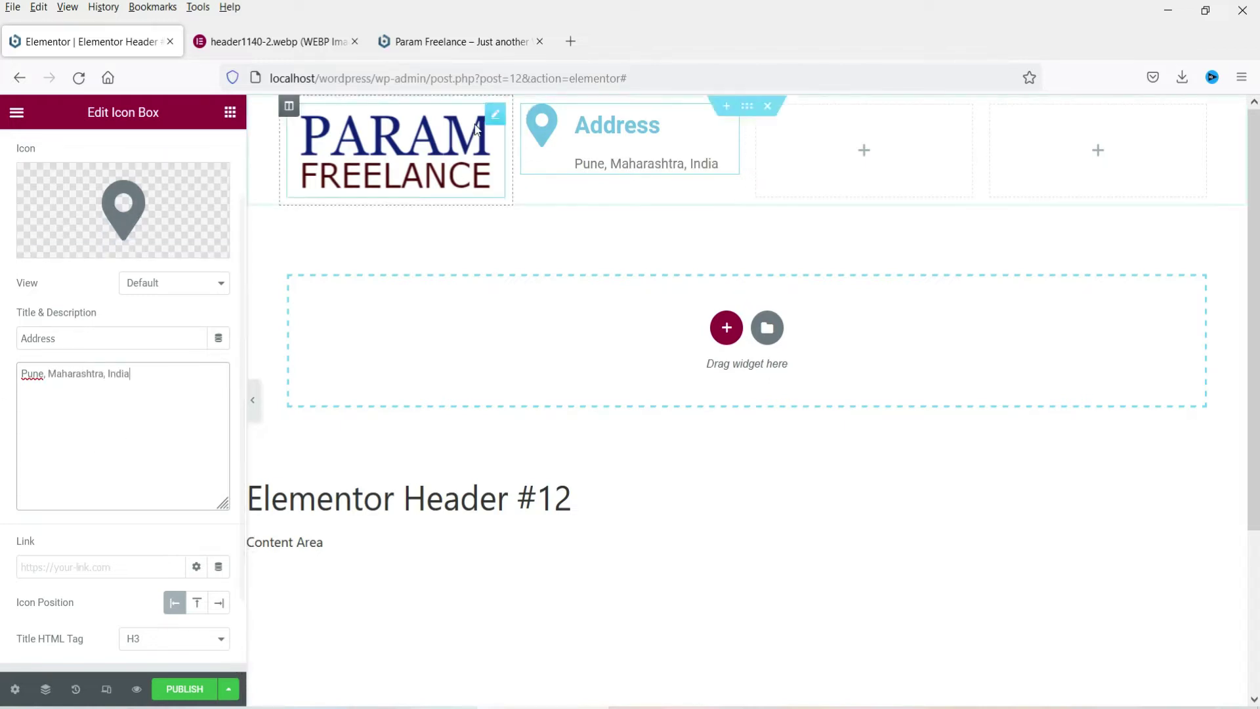
Set the map marker icon's primary color to the custom dark blue #14267E to match the logo
scroll(113, 217, up, 2)
click(120, 151)
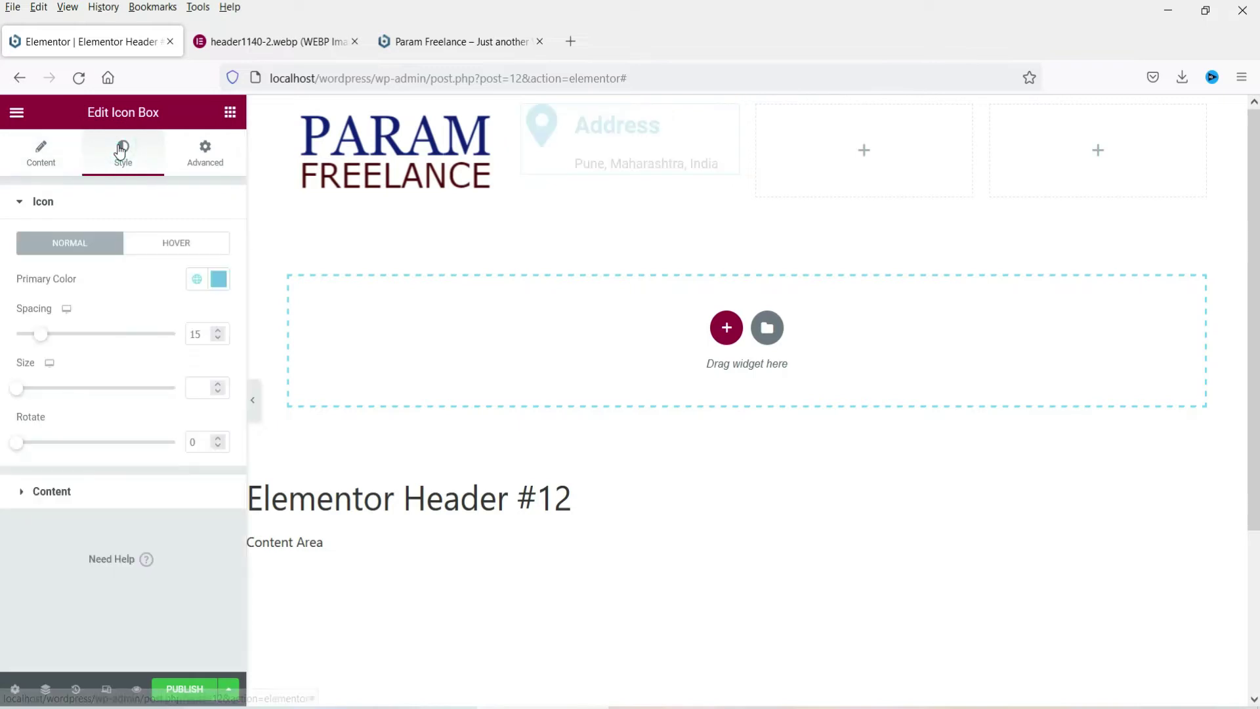
click(195, 287)
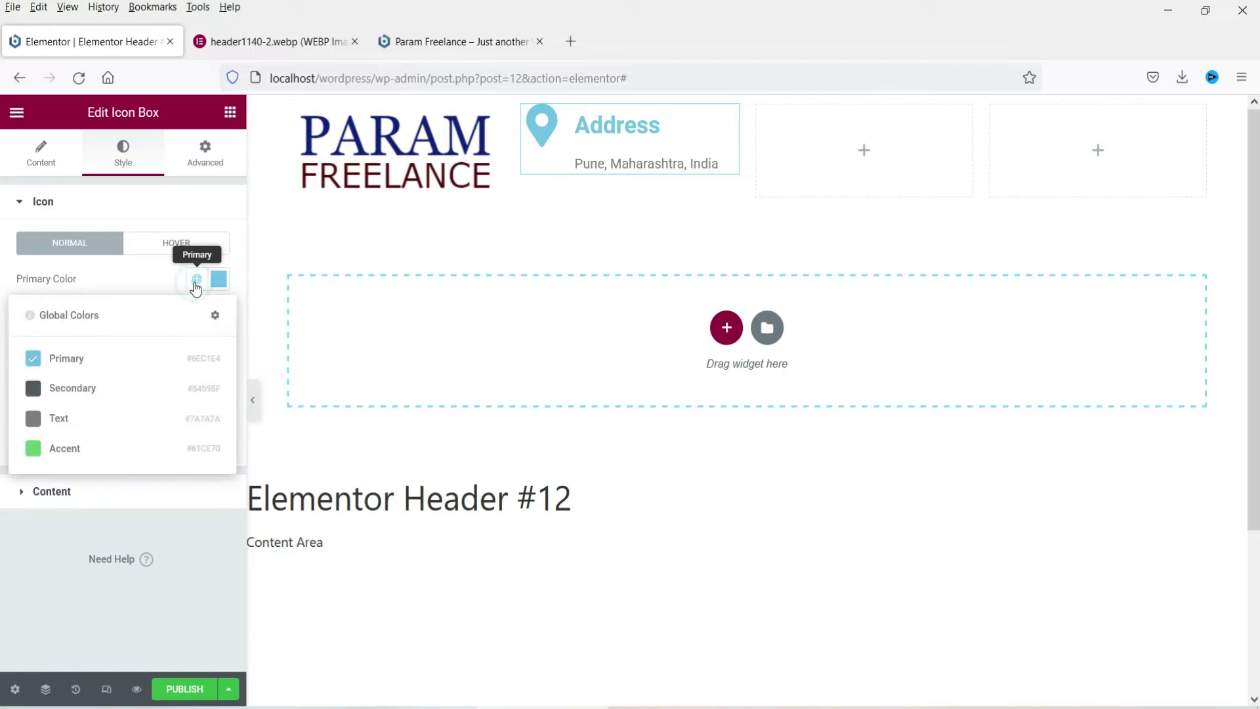
click(218, 279)
click(197, 279)
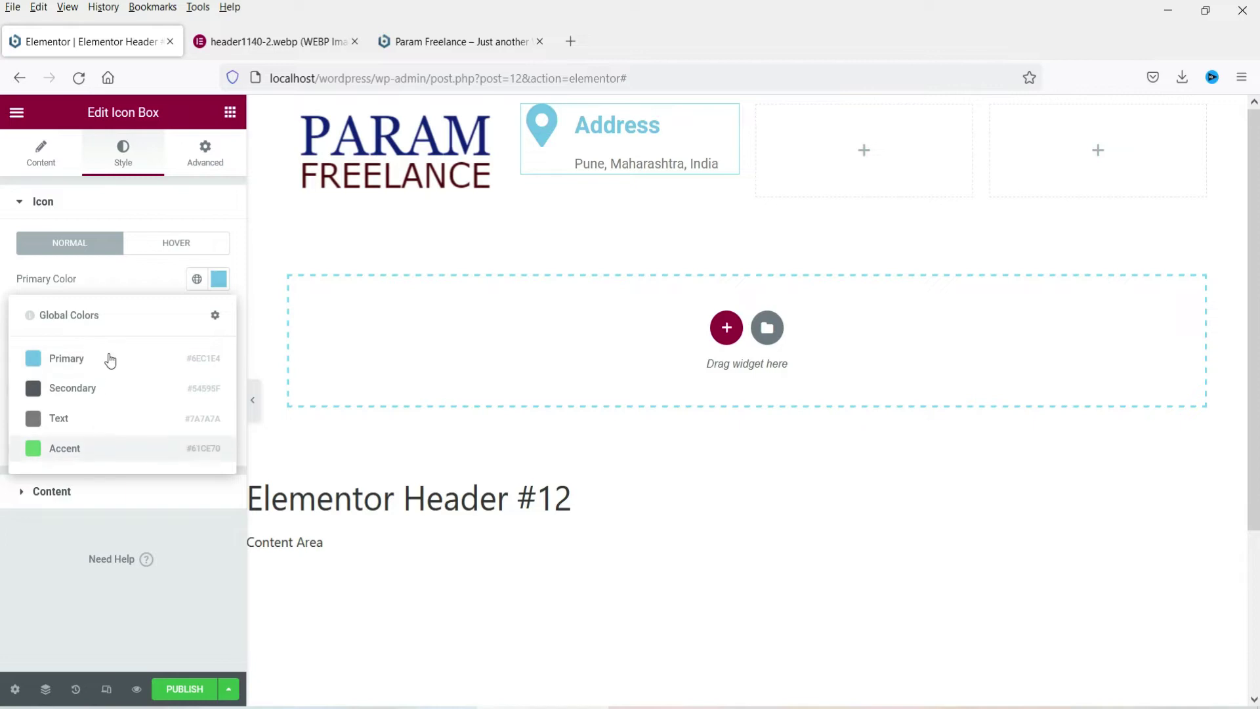
click(219, 279)
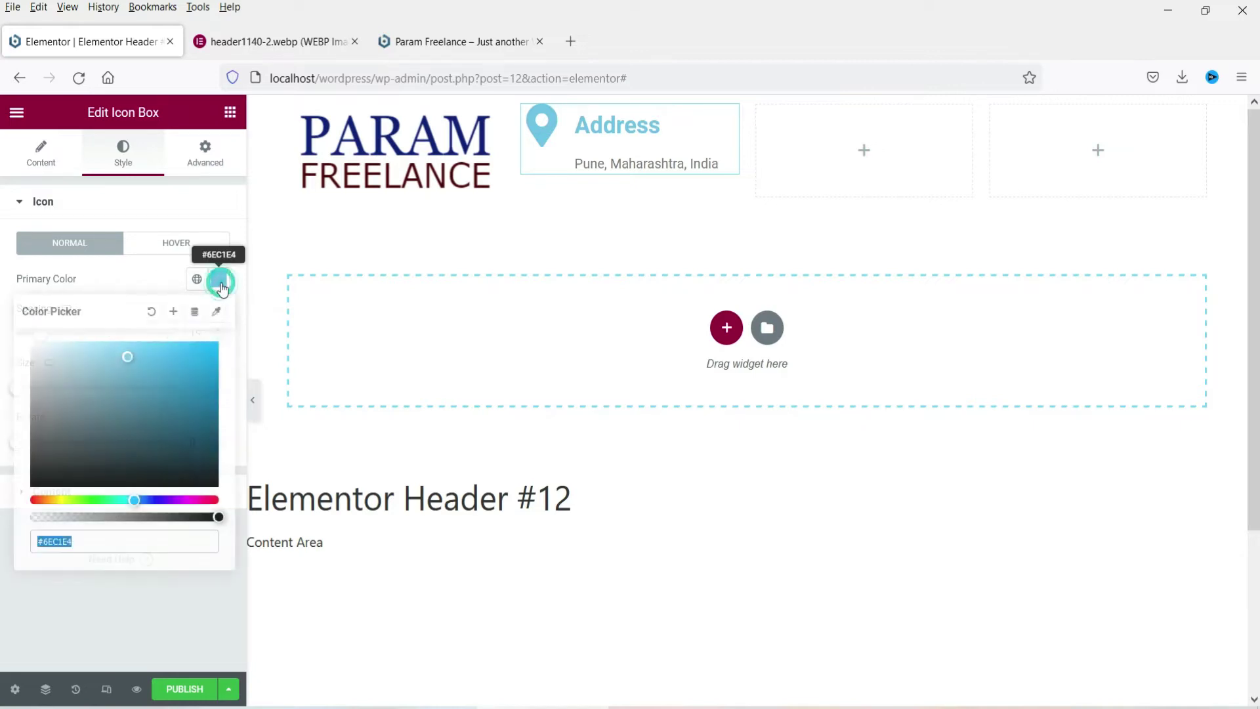
click(173, 429)
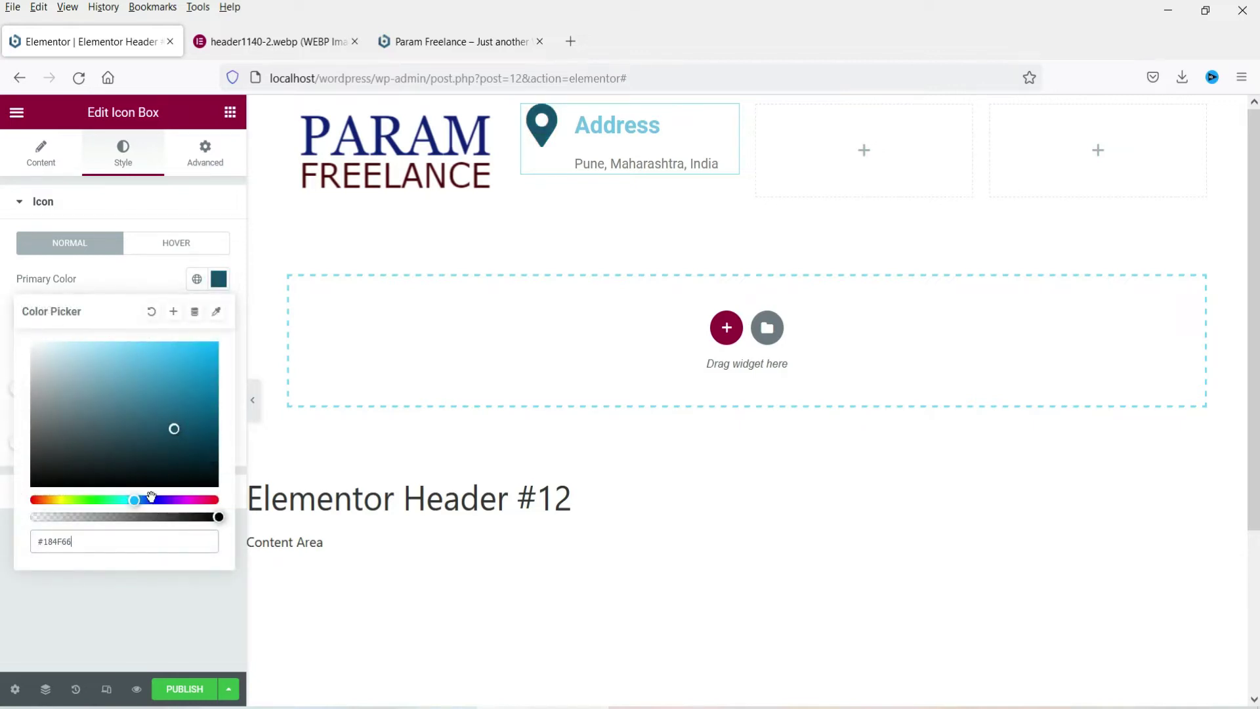
click(151, 500)
click(189, 415)
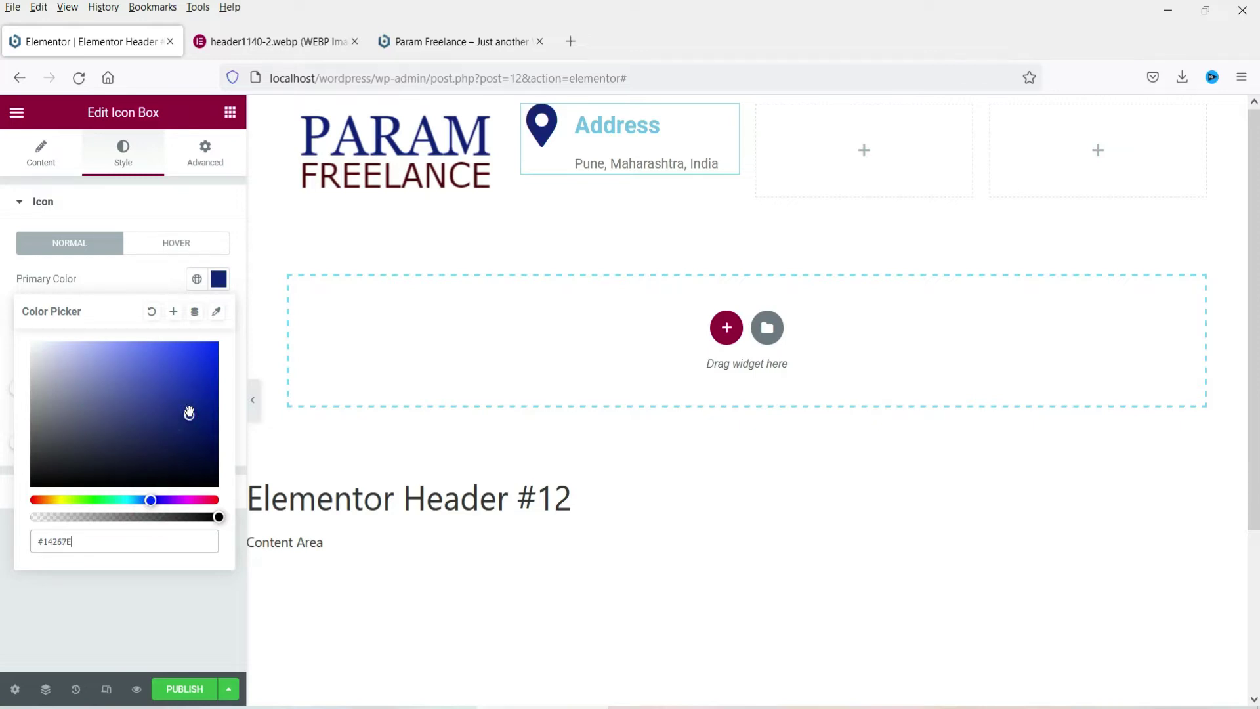
click(98, 284)
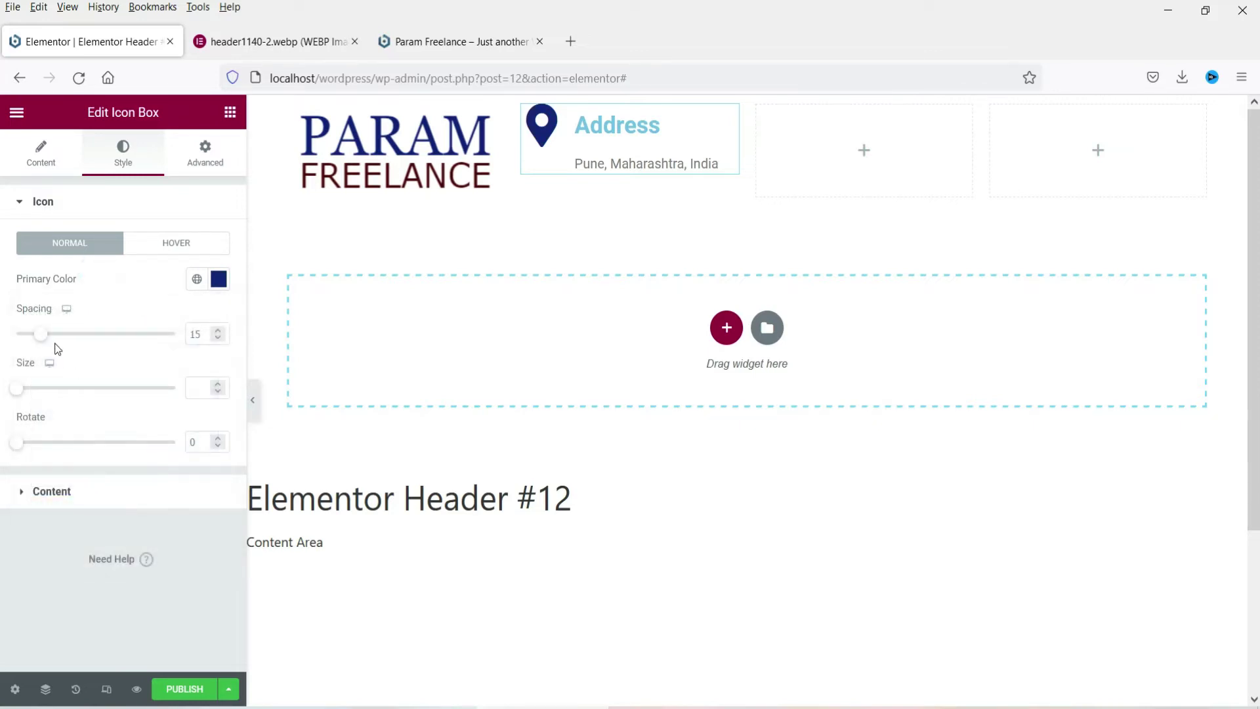
Change the icon box title's color to the custom dark blue #061469
click(75, 491)
click(197, 449)
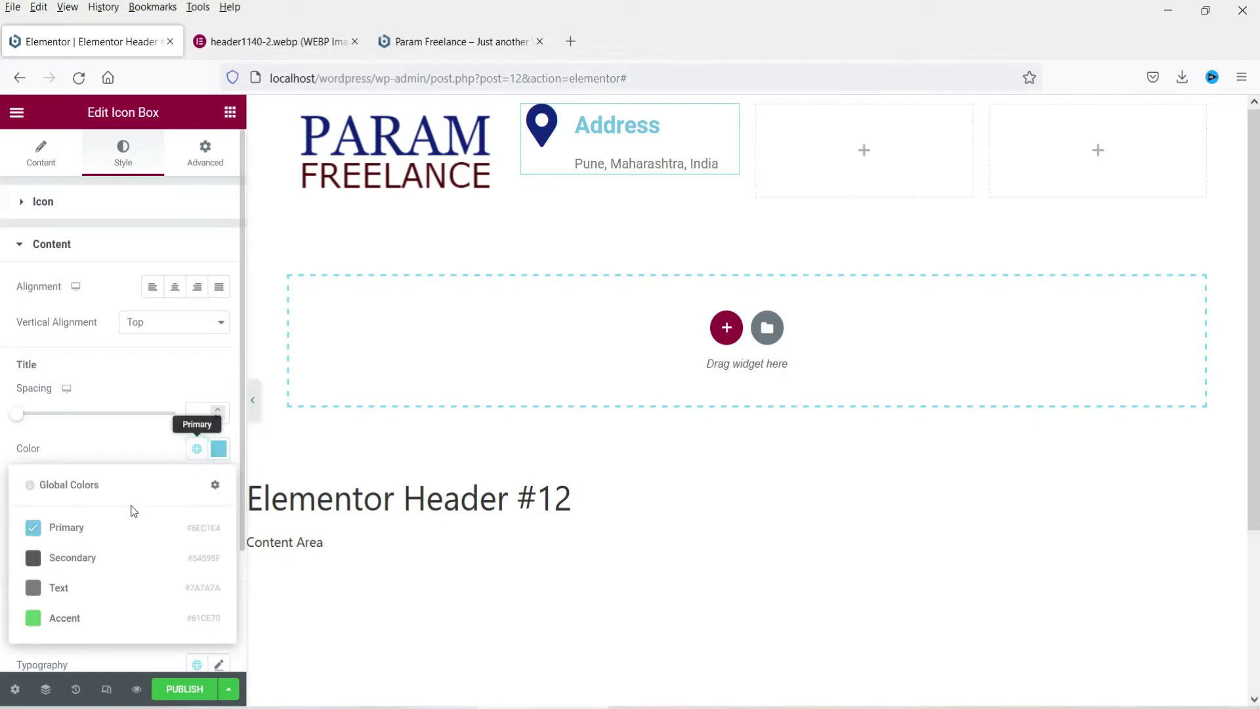
click(218, 451)
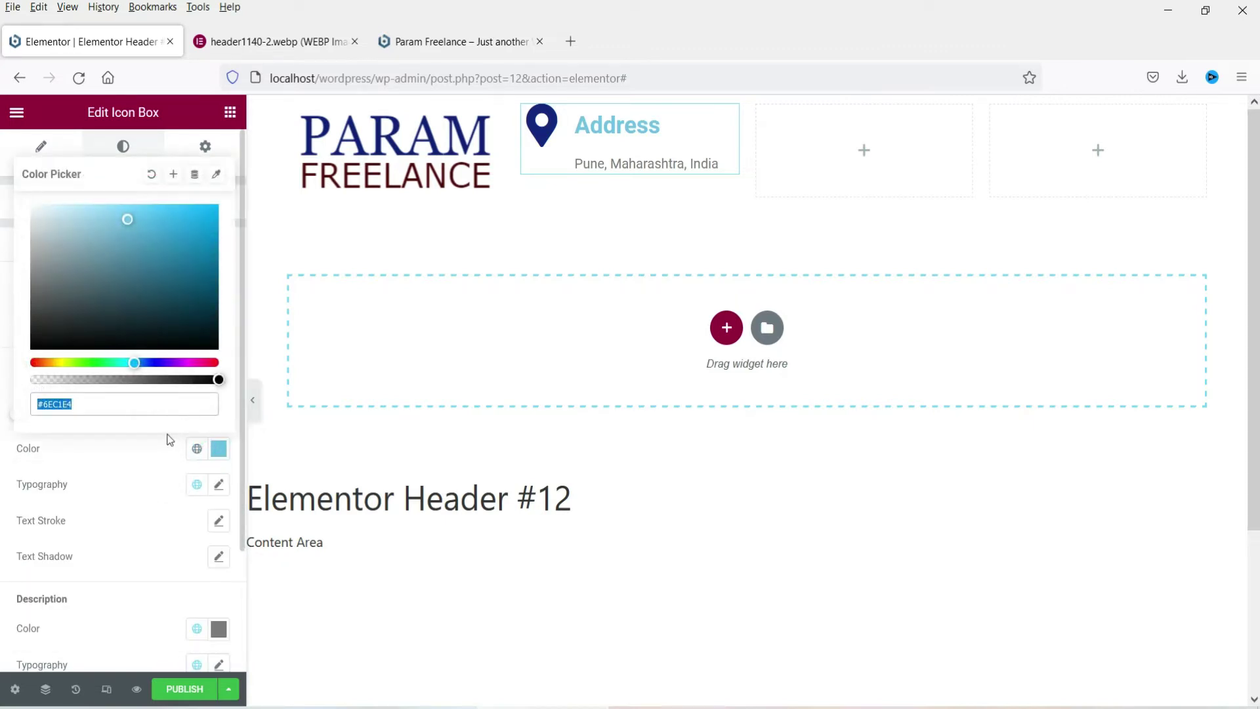
click(198, 294)
drag(134, 365, 151, 363)
click(200, 292)
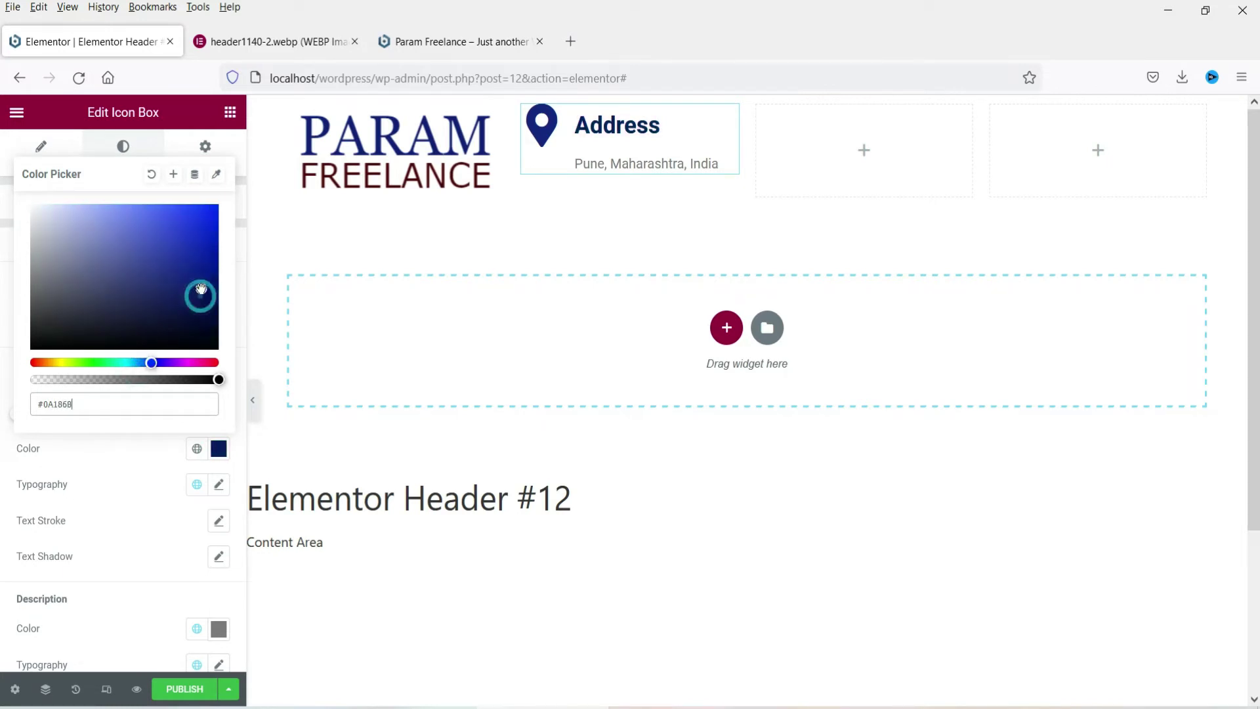
click(209, 289)
Save the title's color as a new global color named "dark blue"
click(173, 176)
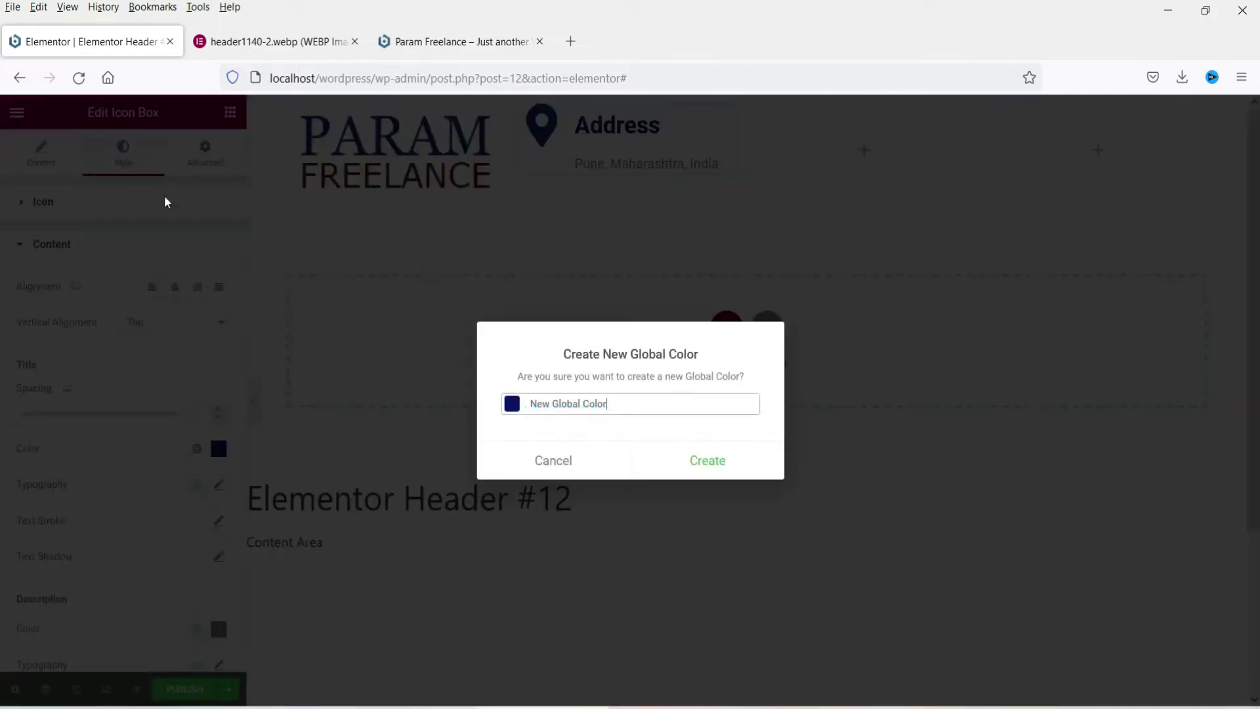
triple_click(627, 404)
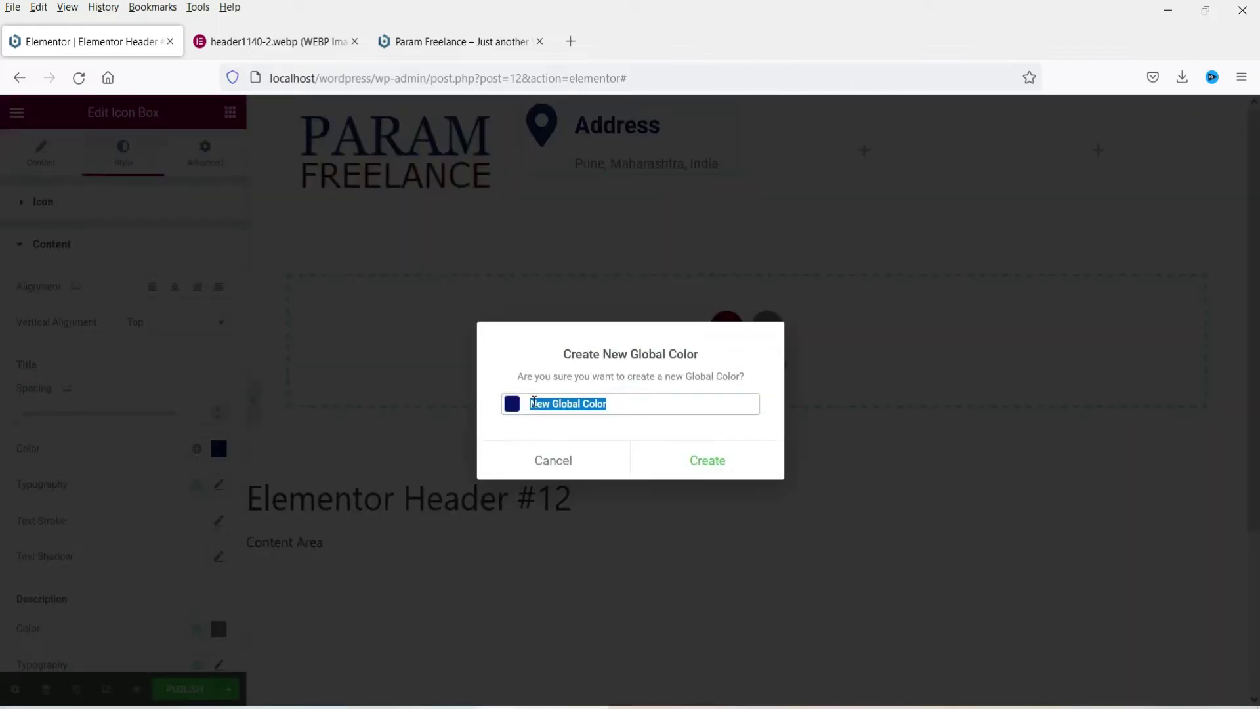
text(dark b)
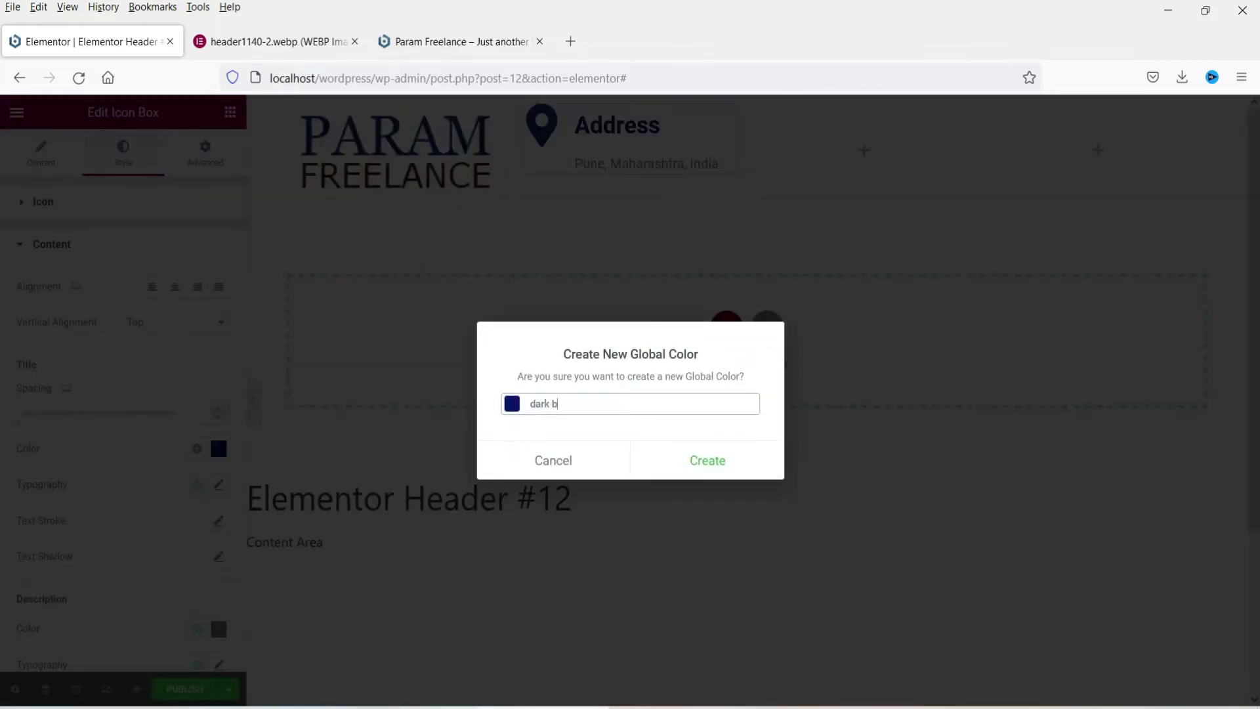
click(712, 471)
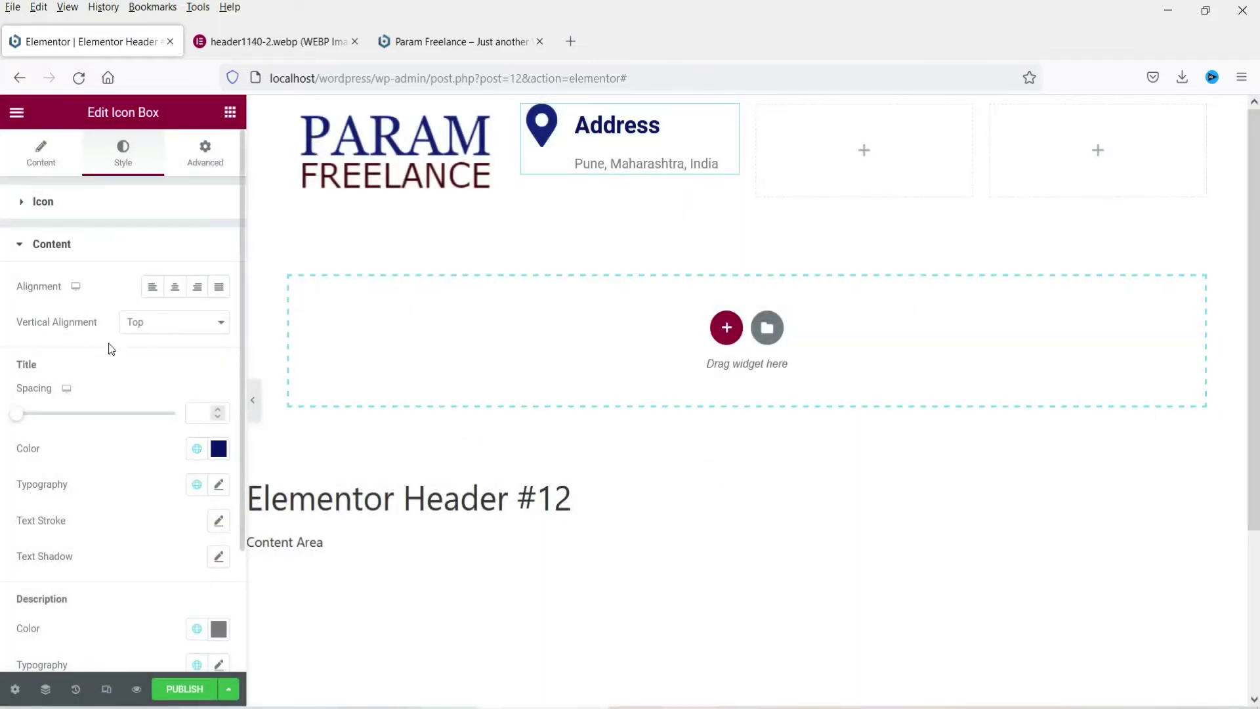
Change the icon box description's color to the near-black #020202
scroll(73, 442, down, 2)
click(197, 536)
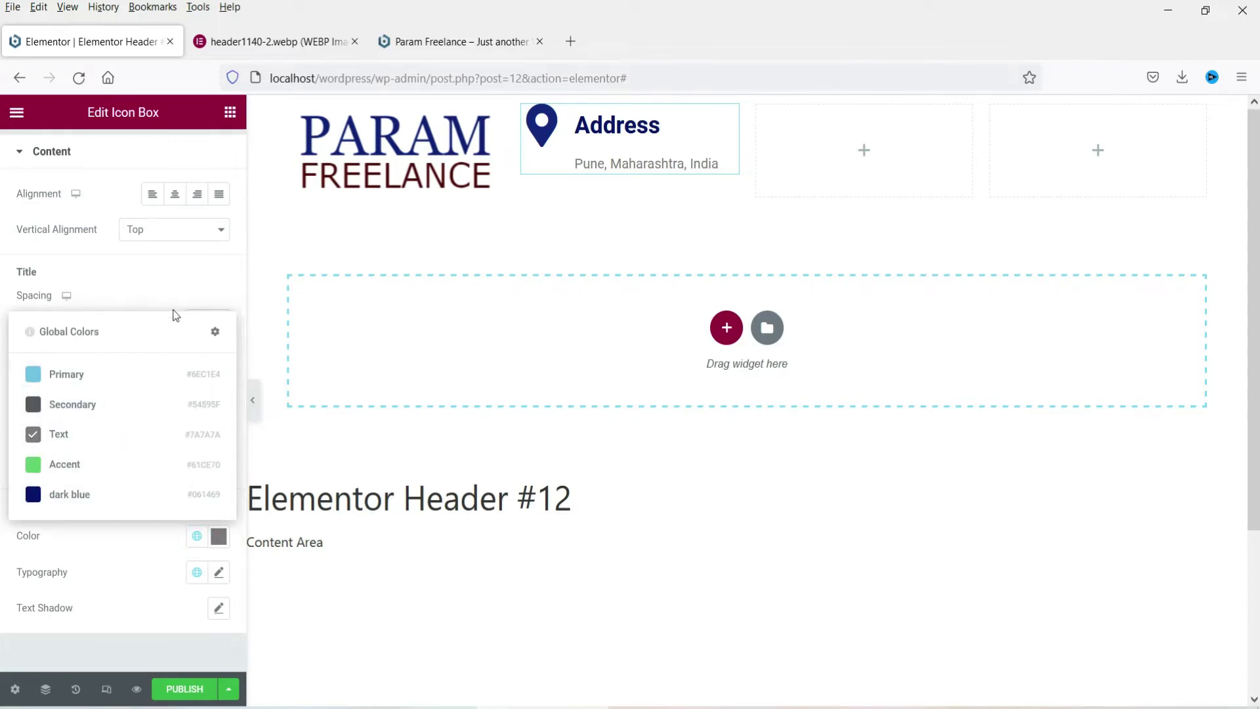
click(225, 536)
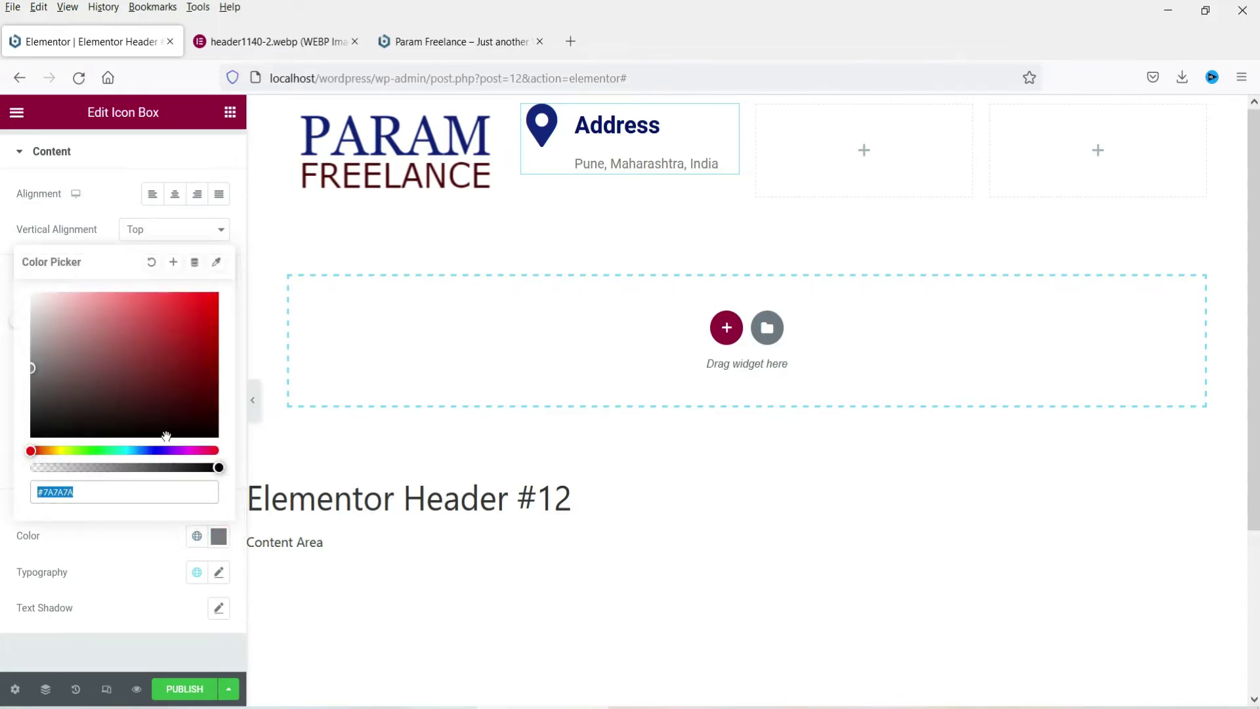
drag(39, 438, 30, 437)
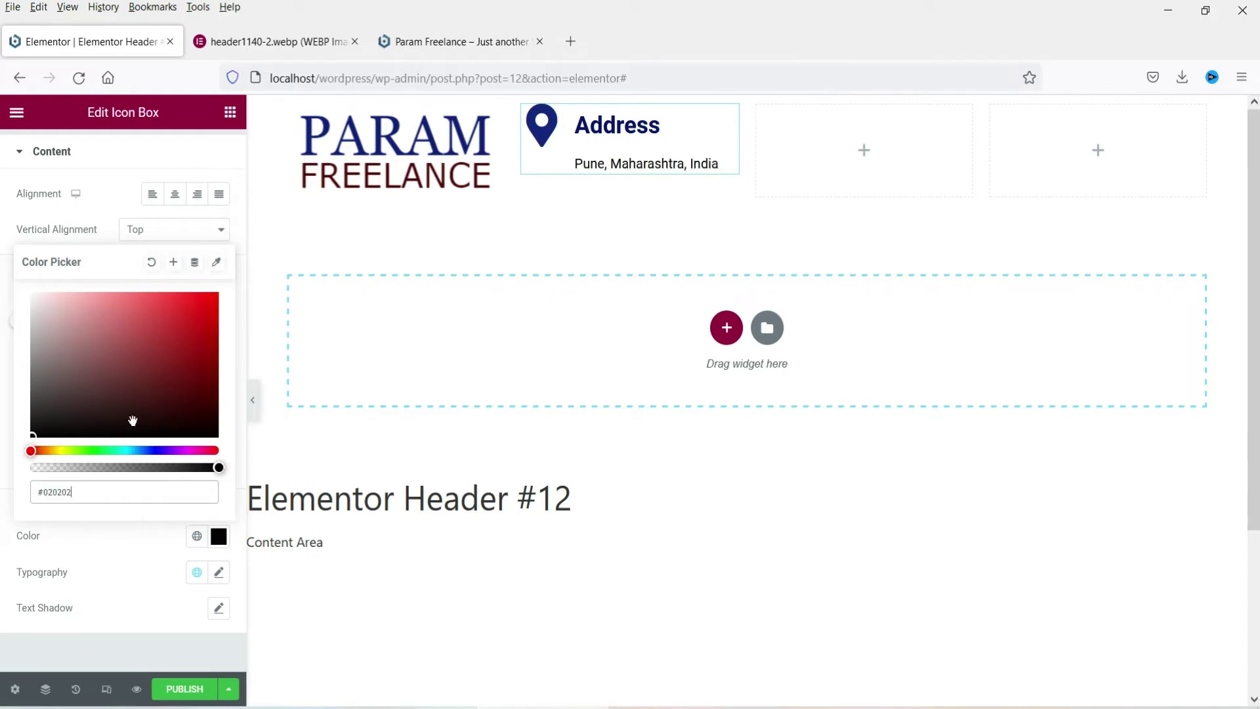
Save the description's color as a new global color named "black"
click(173, 262)
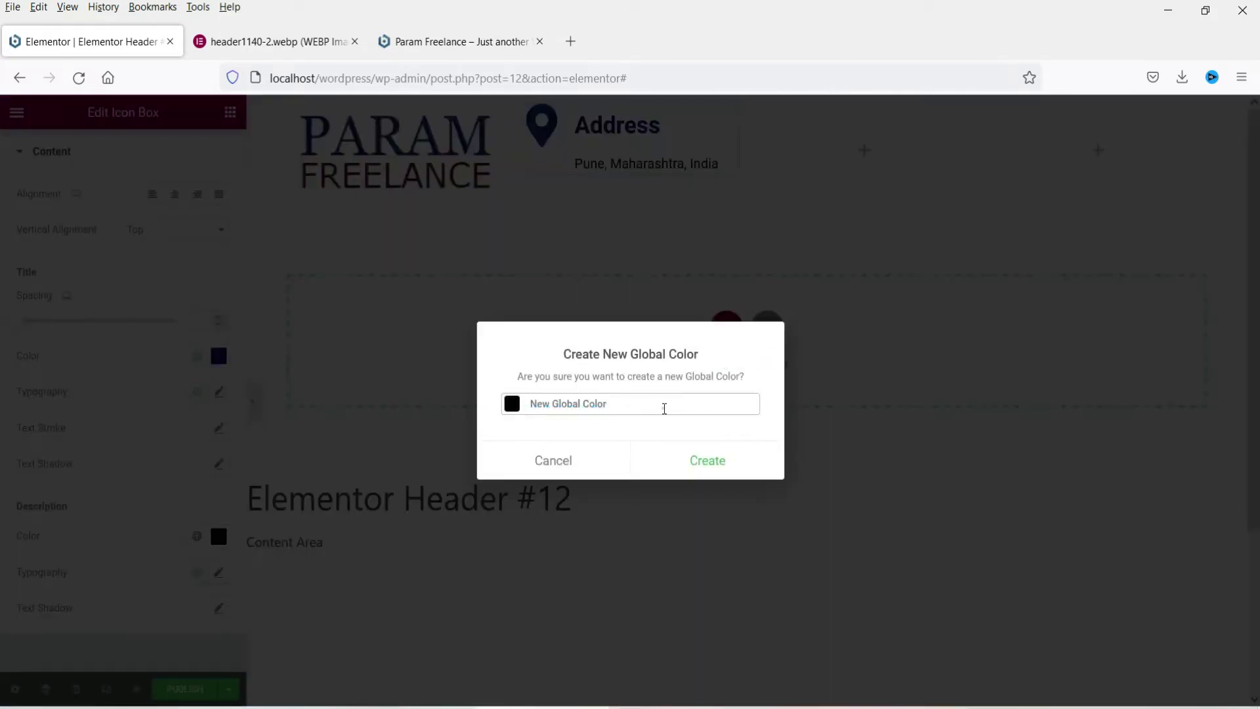
triple_click(663, 407)
text(black)
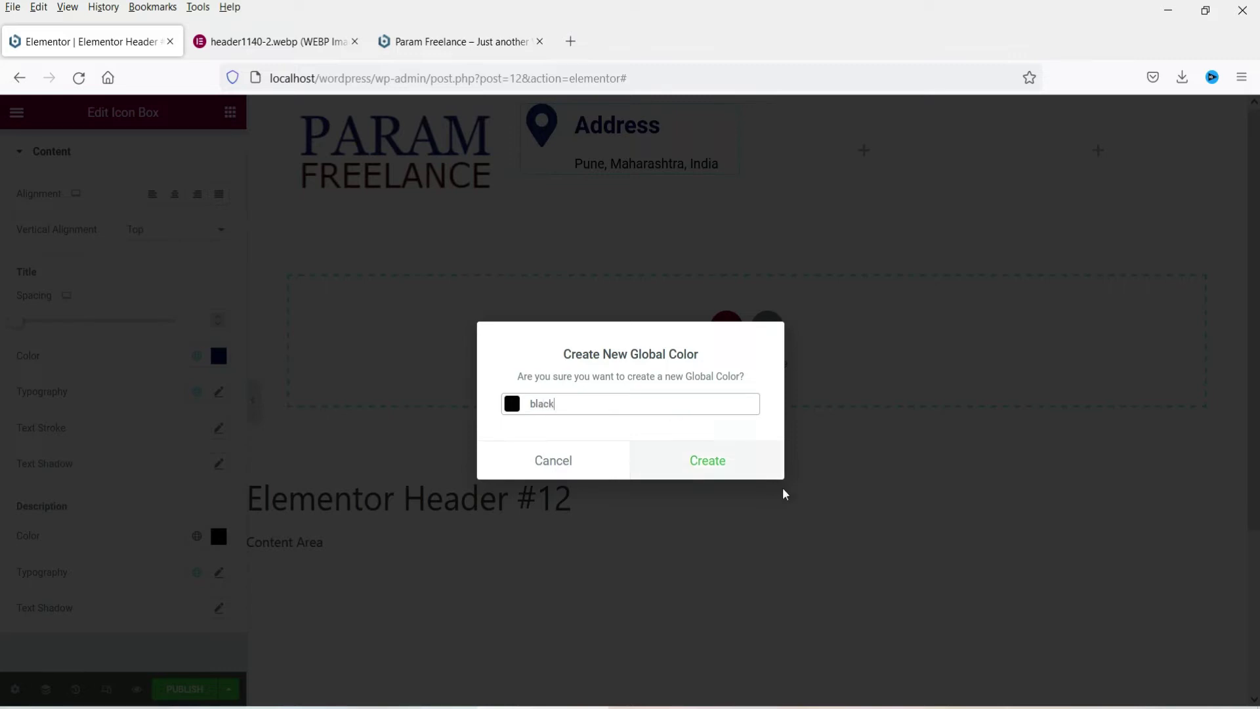
click(707, 461)
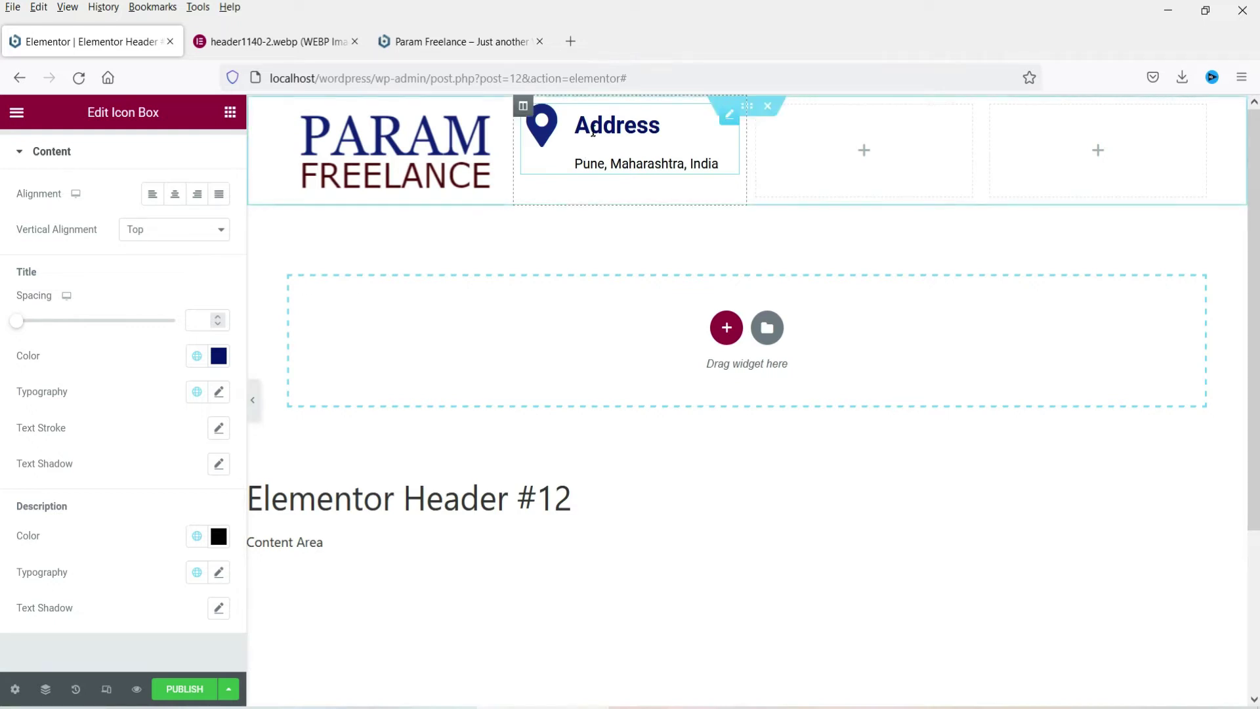
Set the font size of the icon box's title to 18 px in its typography settings
click(219, 393)
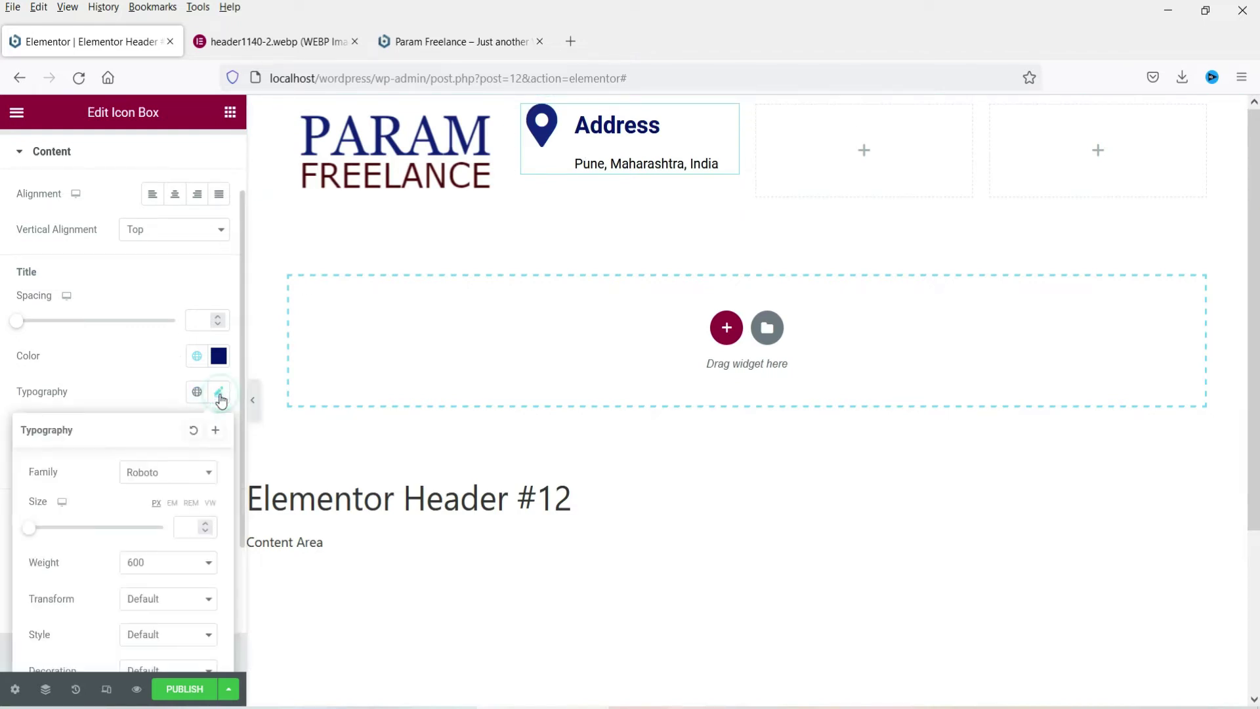
click(177, 525)
text(16)
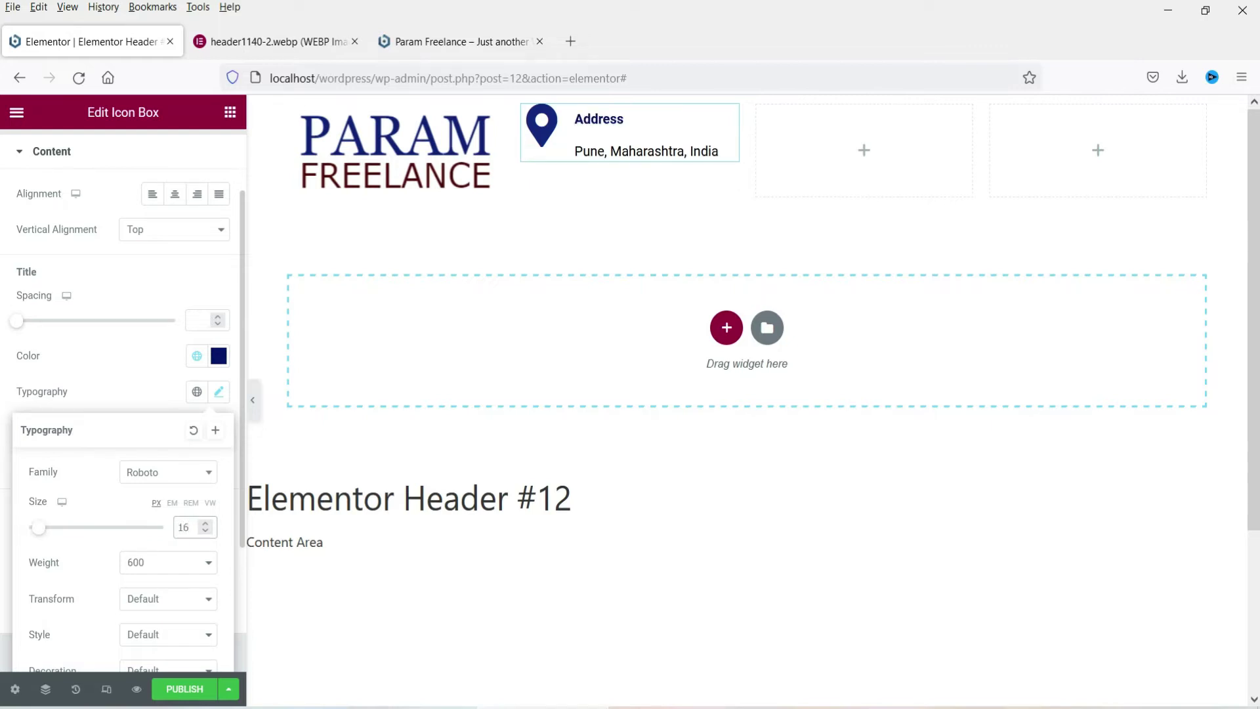
key(BackSpace)
text(8)
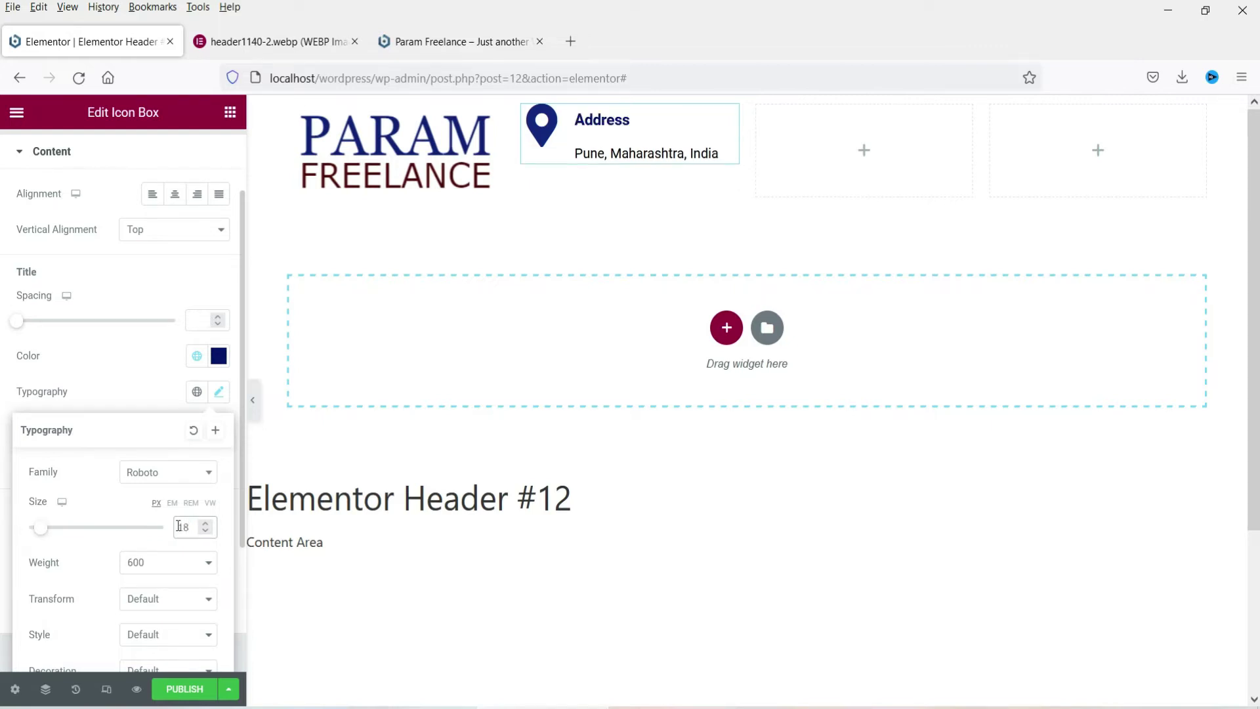
click(109, 402)
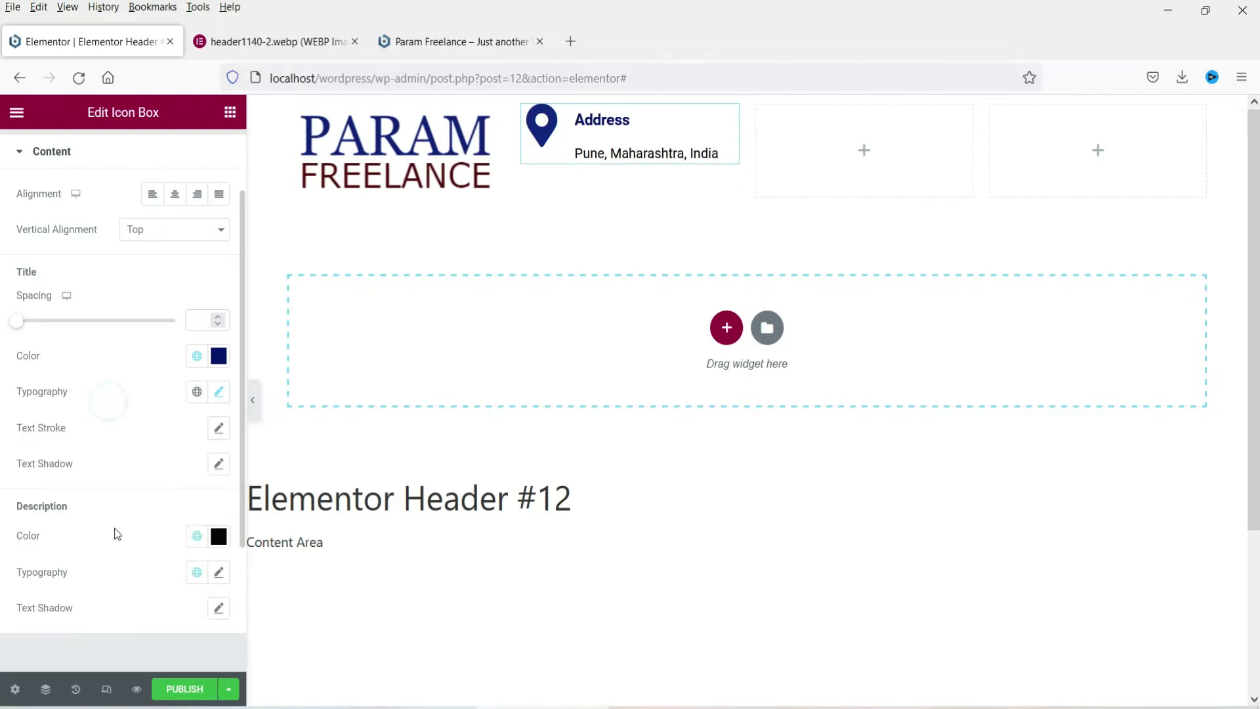
Switch the description to custom typography without altering its values, and set the title's spacing to 0
click(219, 574)
scroll(132, 523, down, 3)
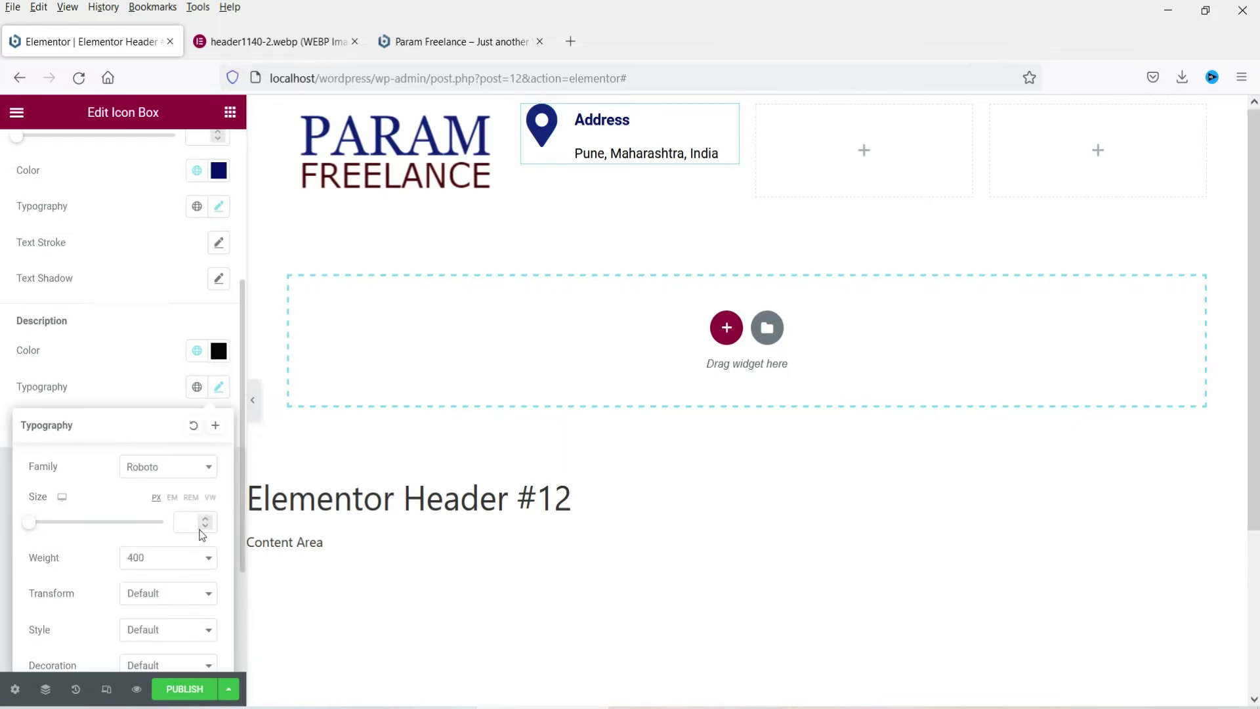
click(124, 379)
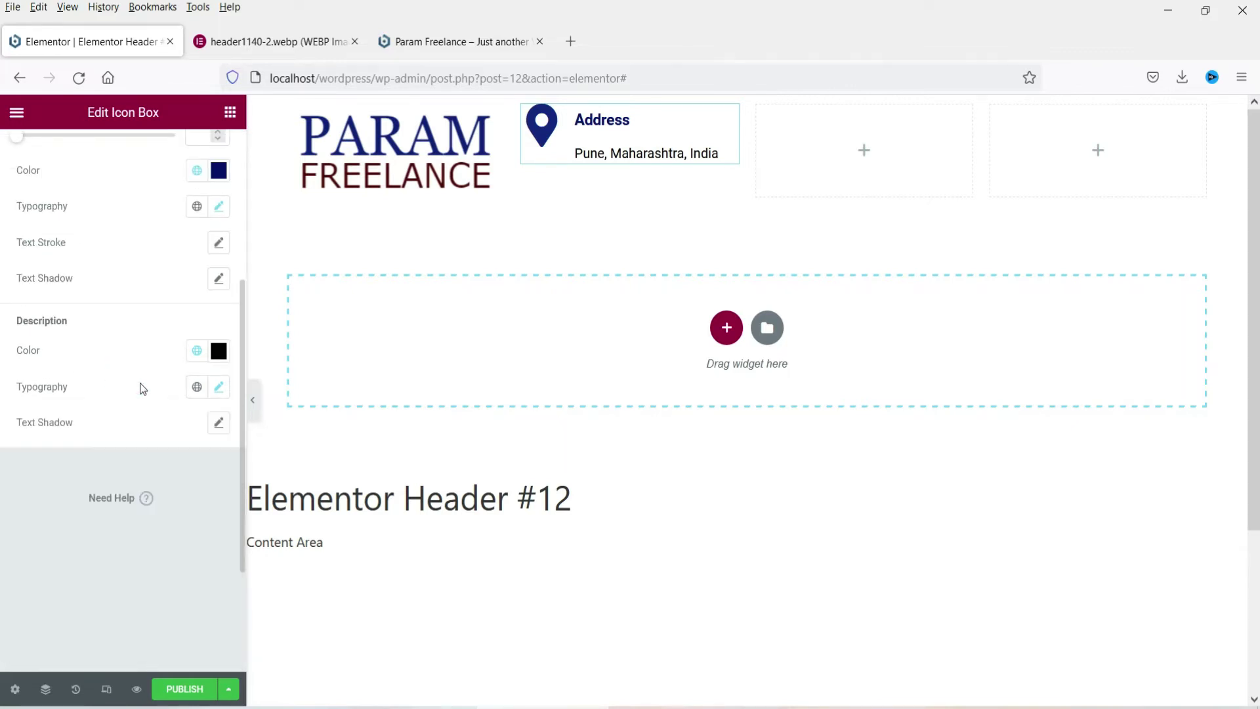
click(19, 230)
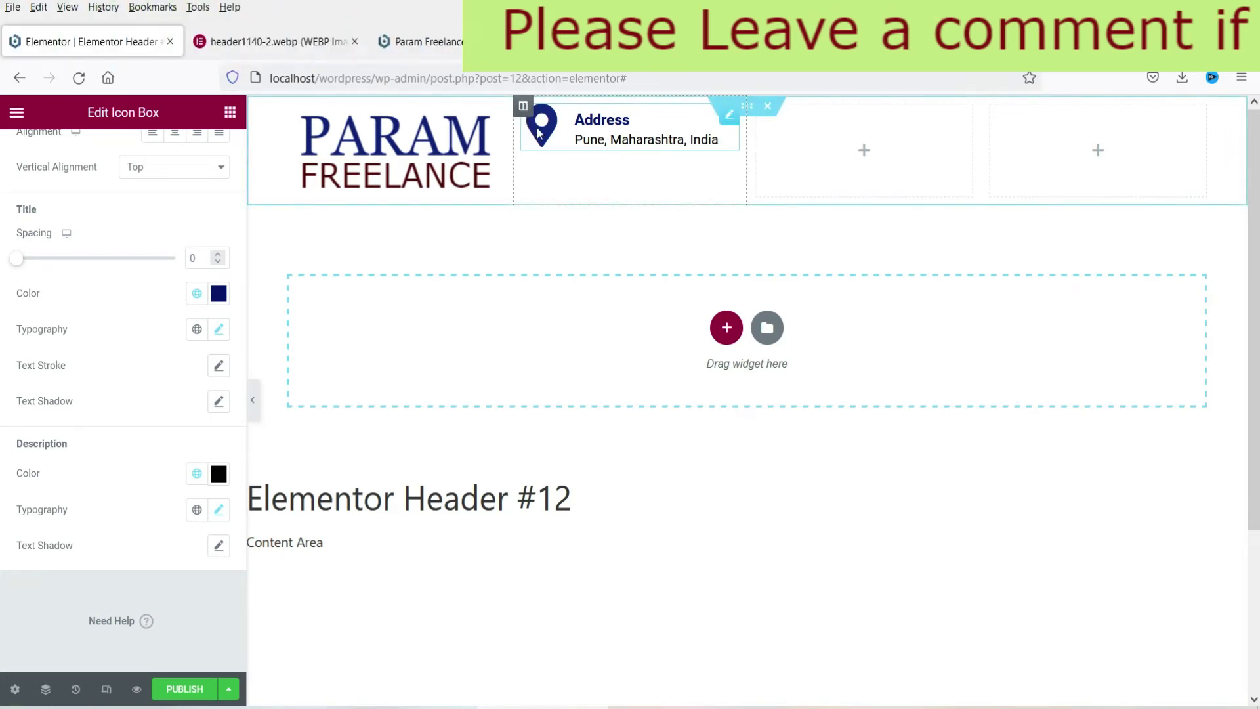
Set the size of the Address icon box's icon to 50 in its style settings
scroll(93, 272, up, 3)
click(72, 208)
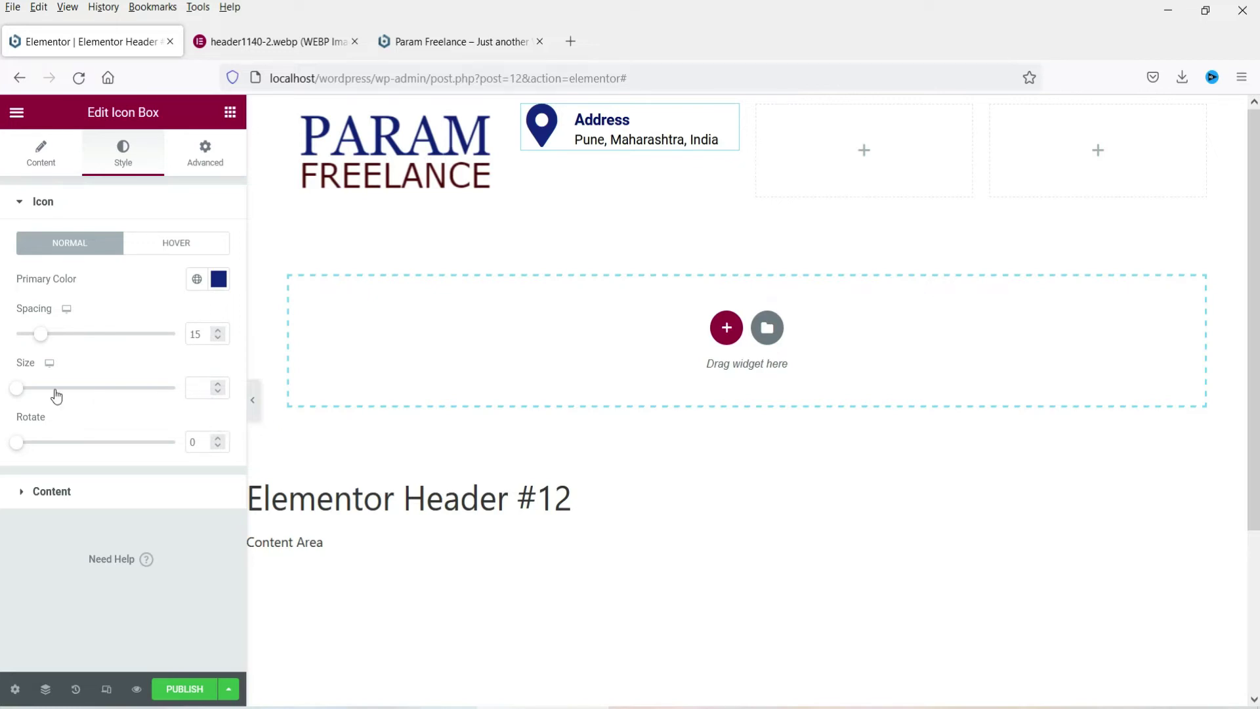
click(200, 391)
text(30)
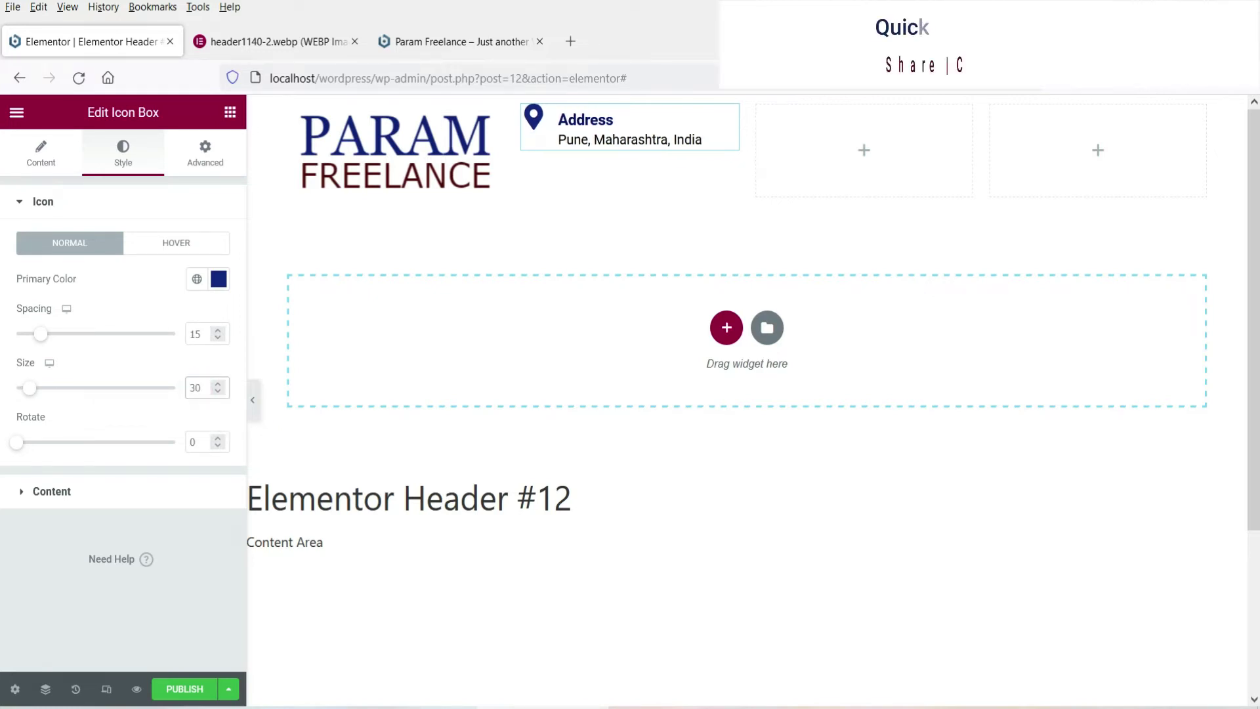
key(BackSpace)
key(BackSpace)
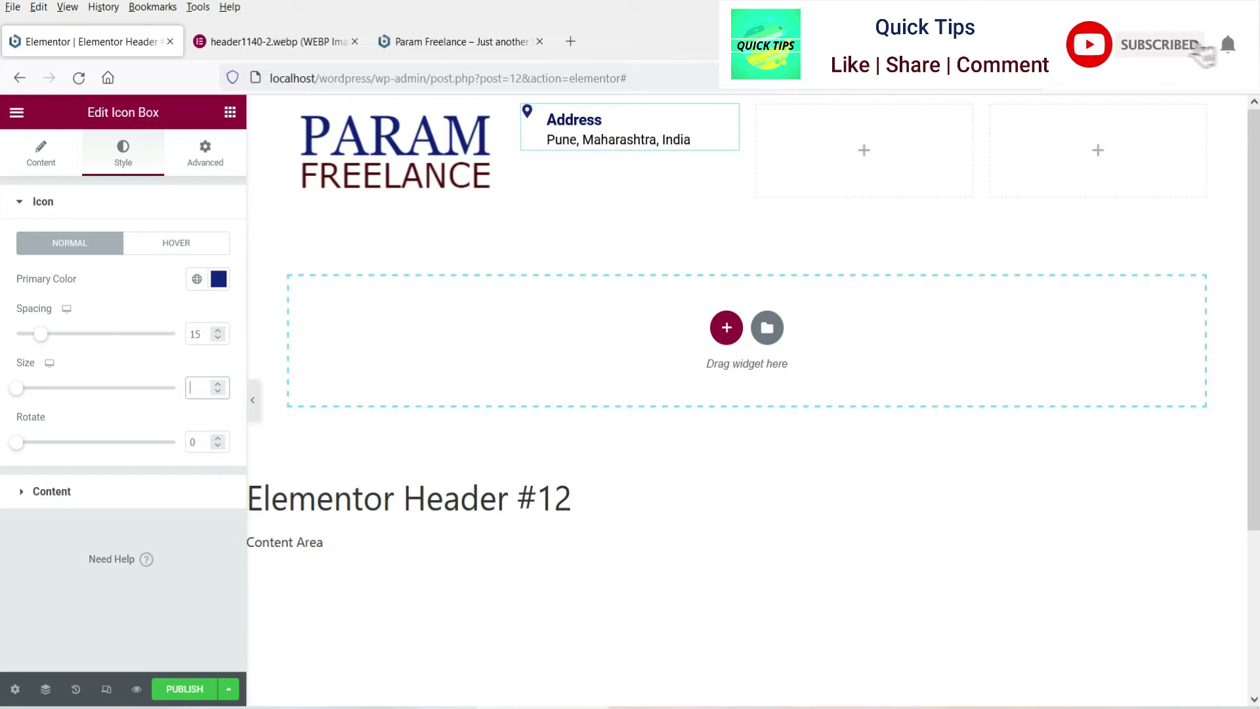
text(50)
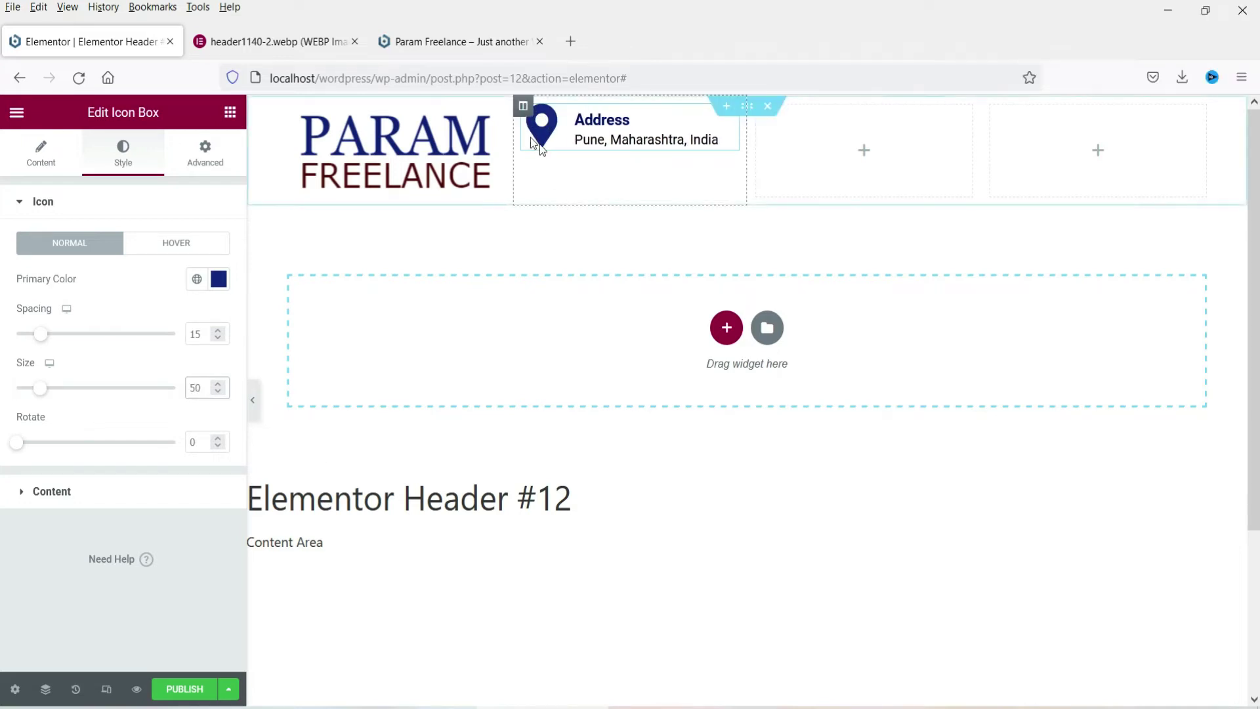
Set the vertical alignment of the column holding the Address icon box to Middle
click(522, 108)
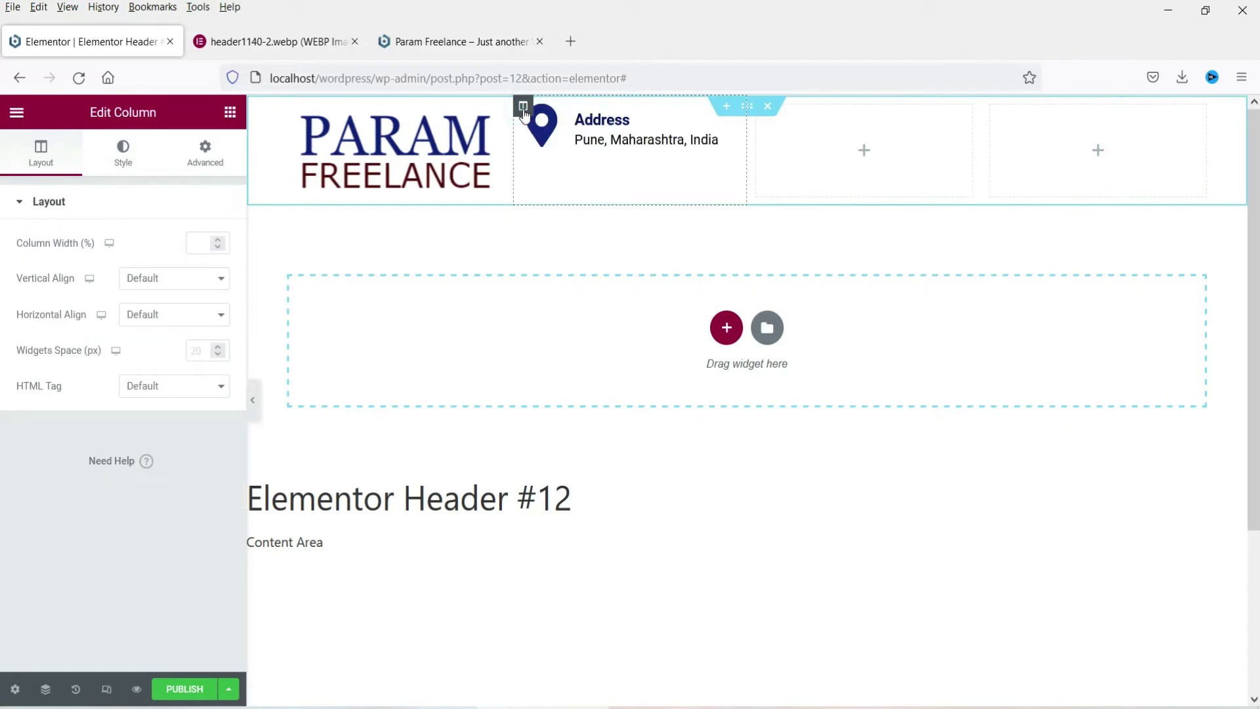
click(164, 278)
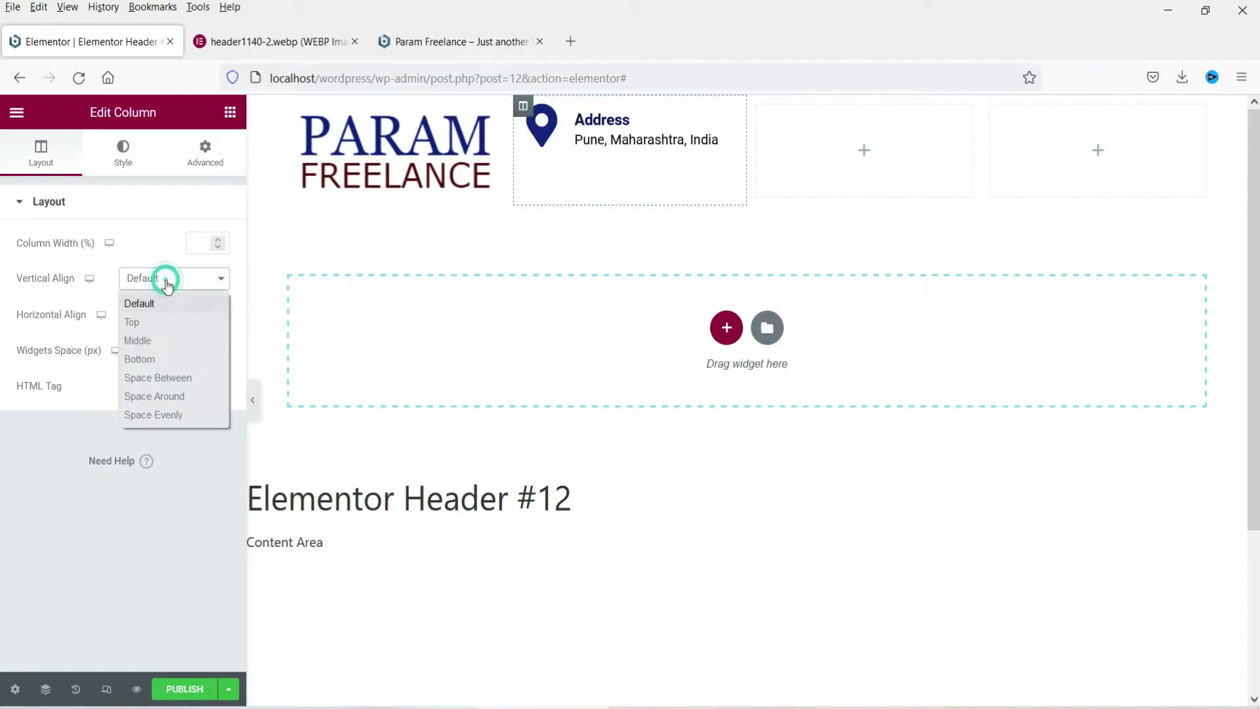
click(151, 344)
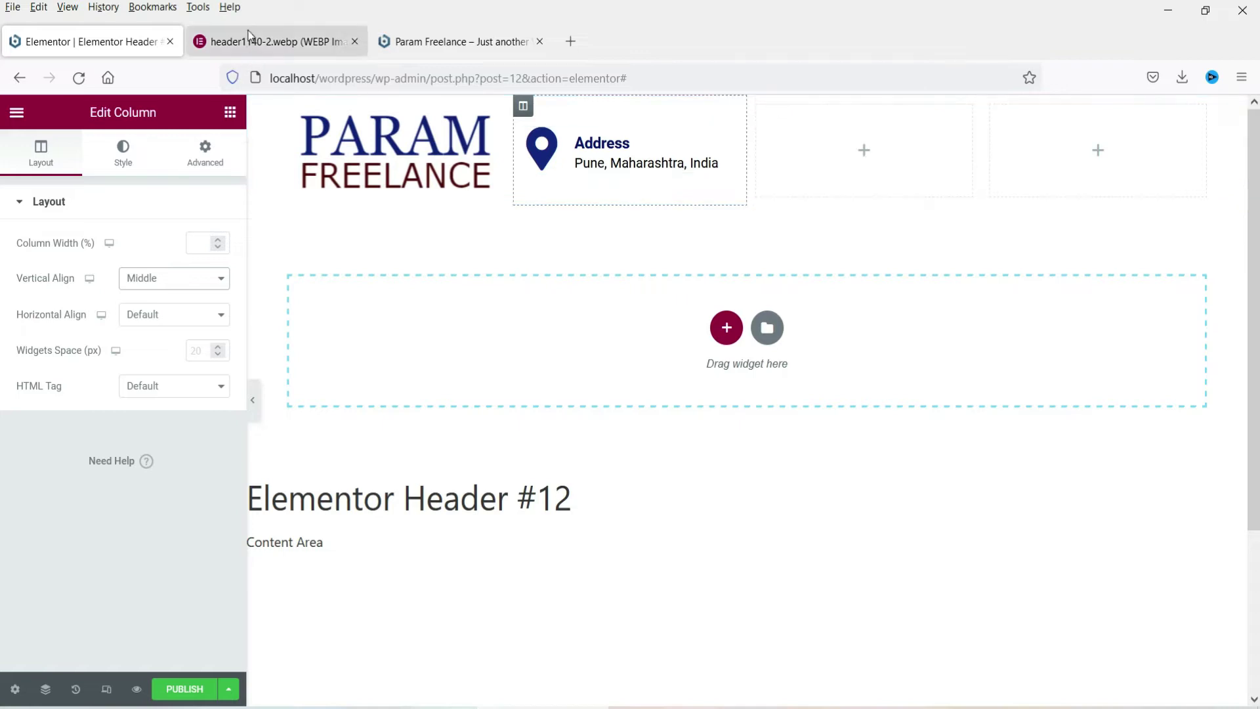
Duplicate the Address icon box and move the copy into the empty third column of the header
click(276, 41)
click(92, 41)
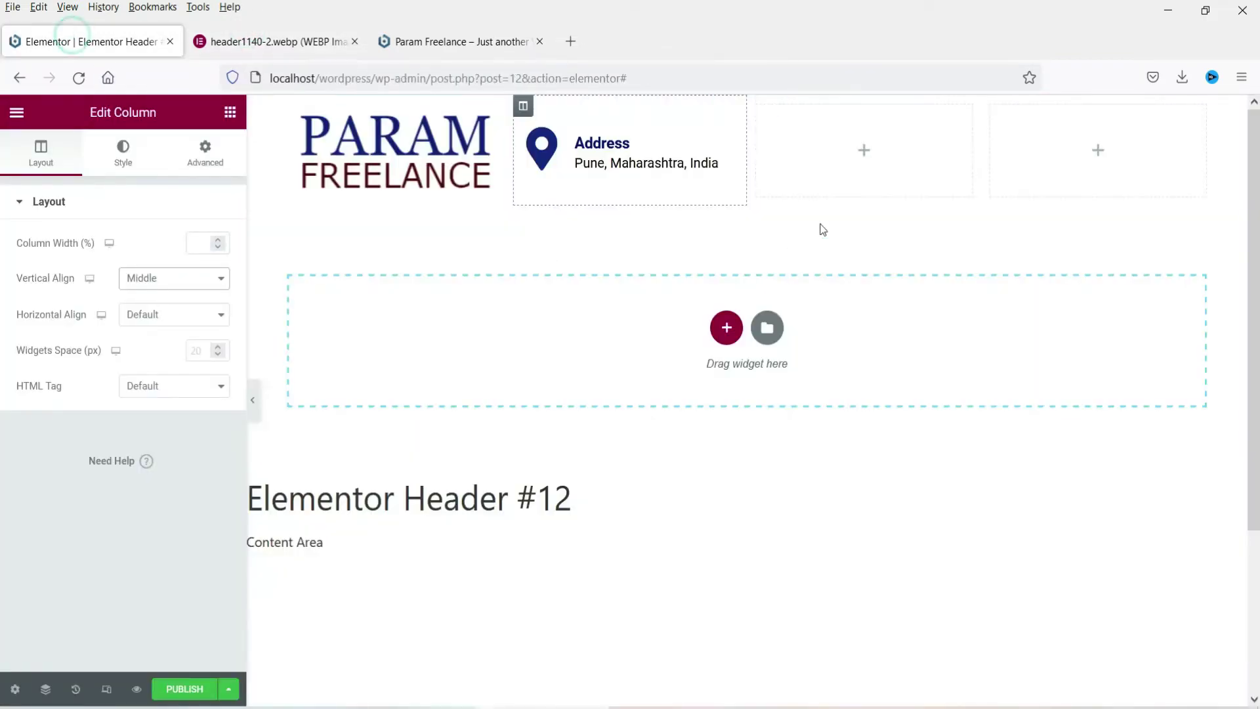
click(863, 155)
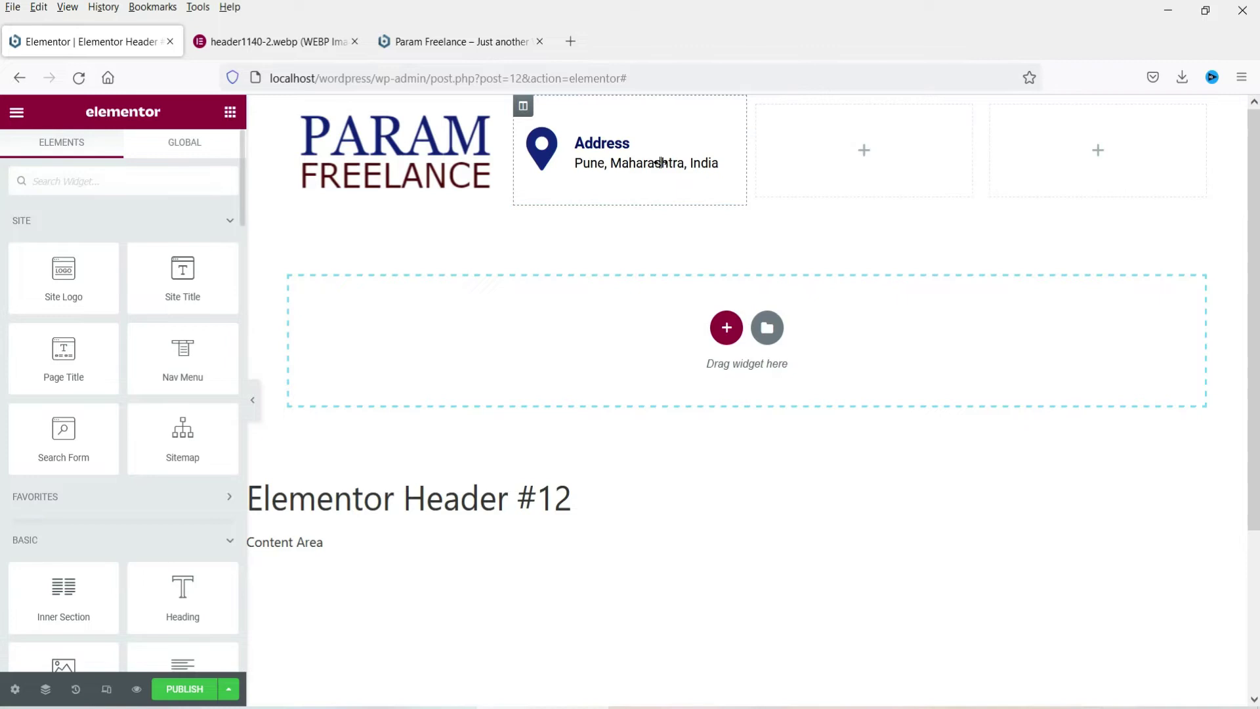
right_click(728, 141)
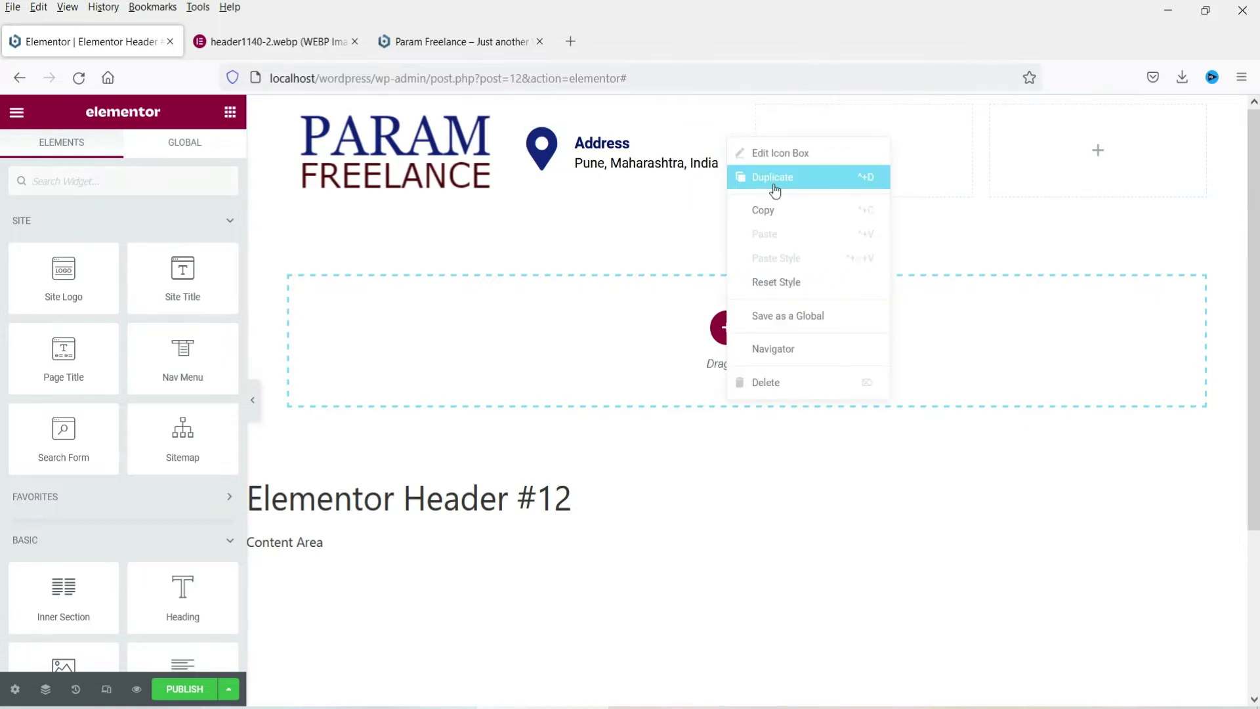
click(775, 186)
drag(725, 176, 838, 152)
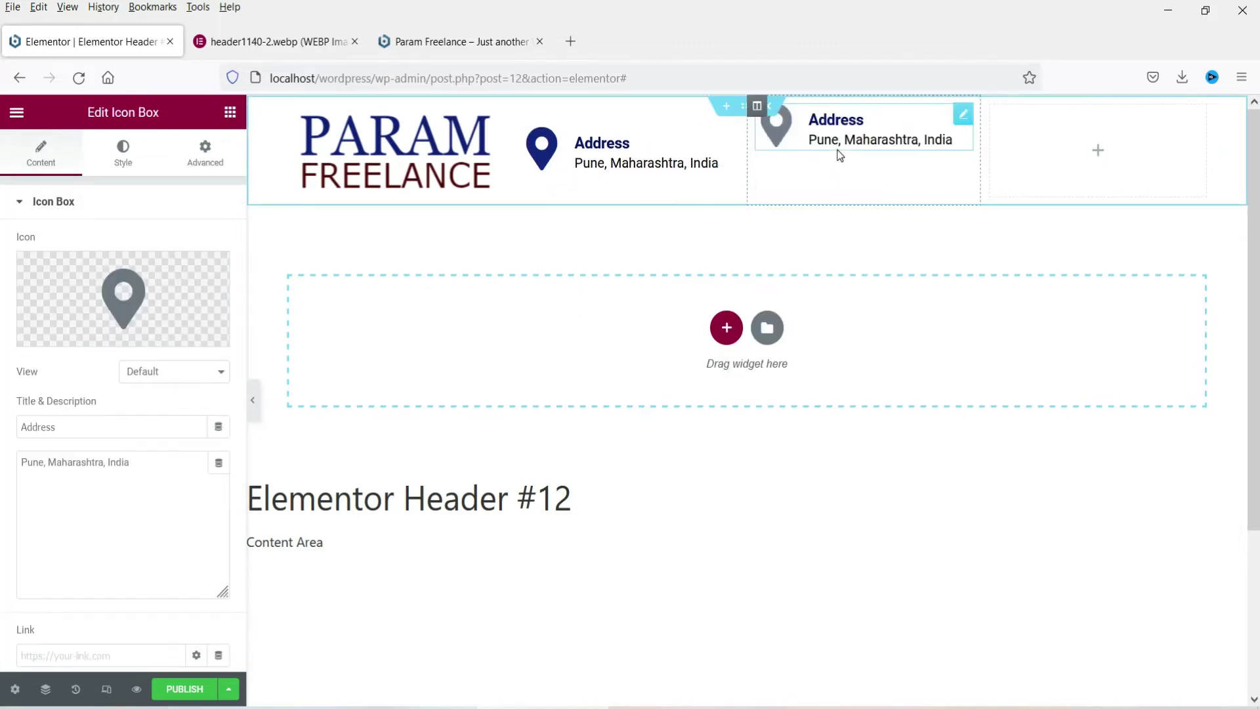
Set the third column's vertical alignment to Middle
click(757, 106)
click(148, 278)
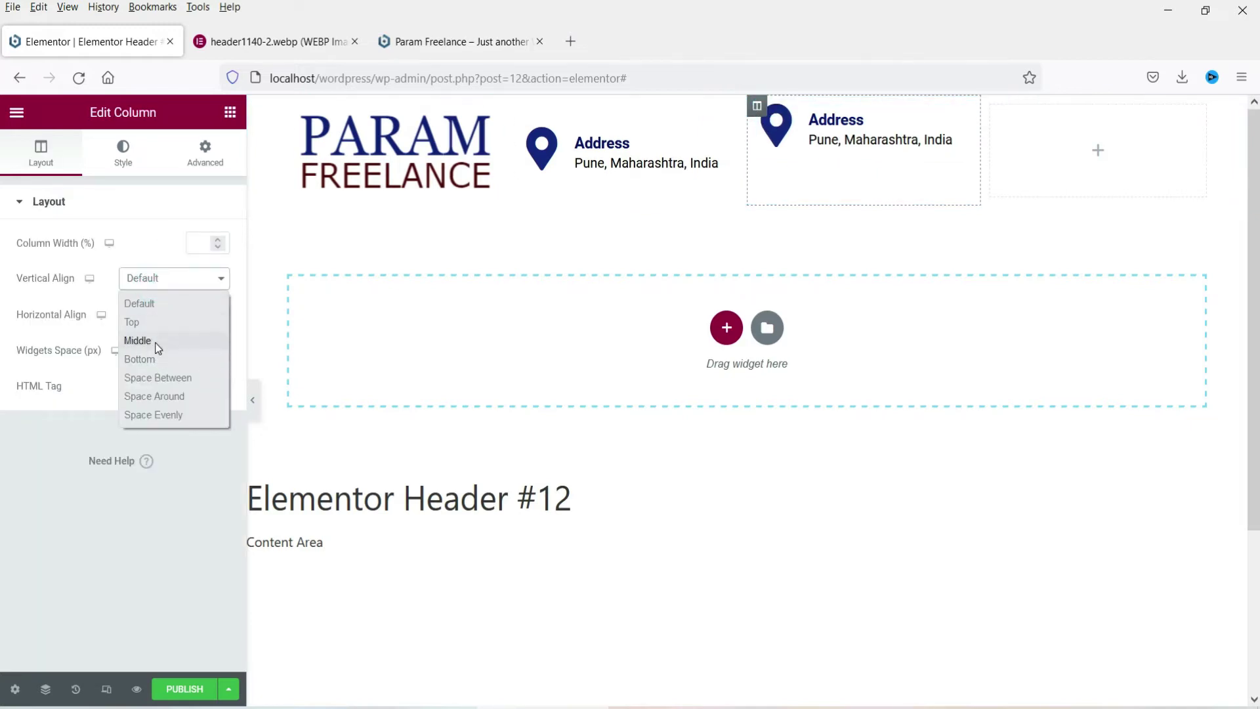
click(154, 338)
Replace the icon of the copied Address box with the "Phone alt" icon from the icon library
click(855, 142)
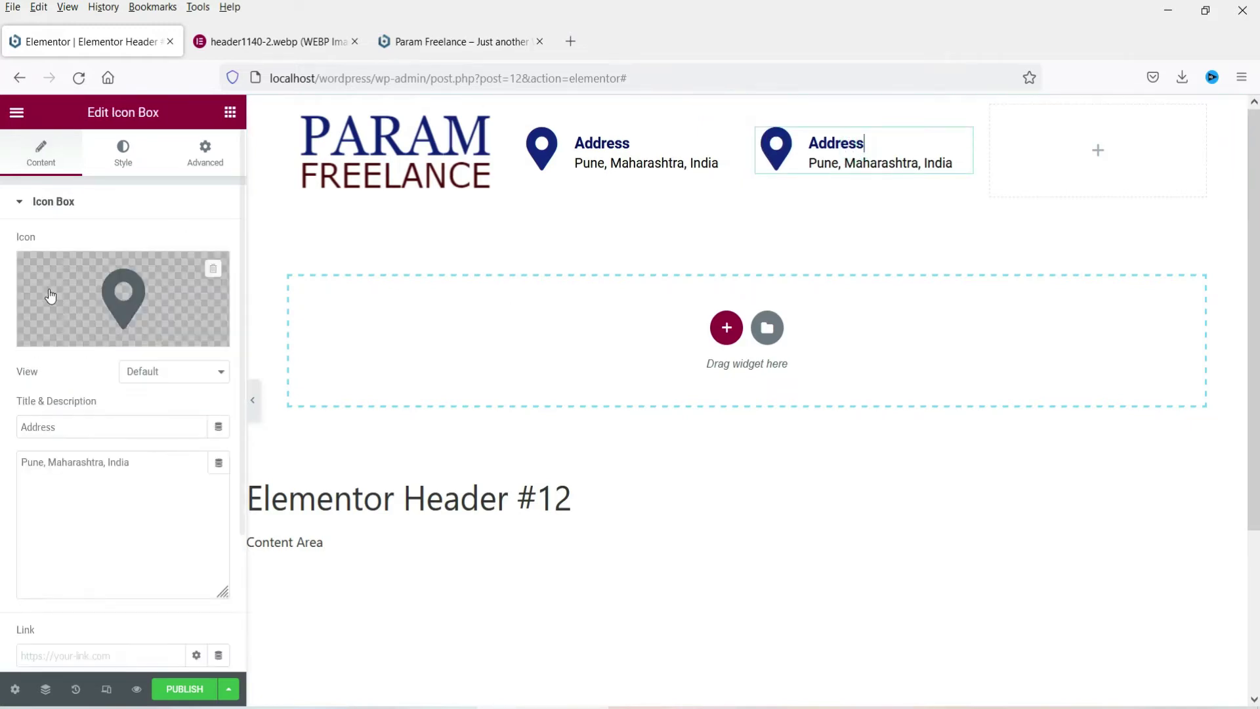
click(81, 280)
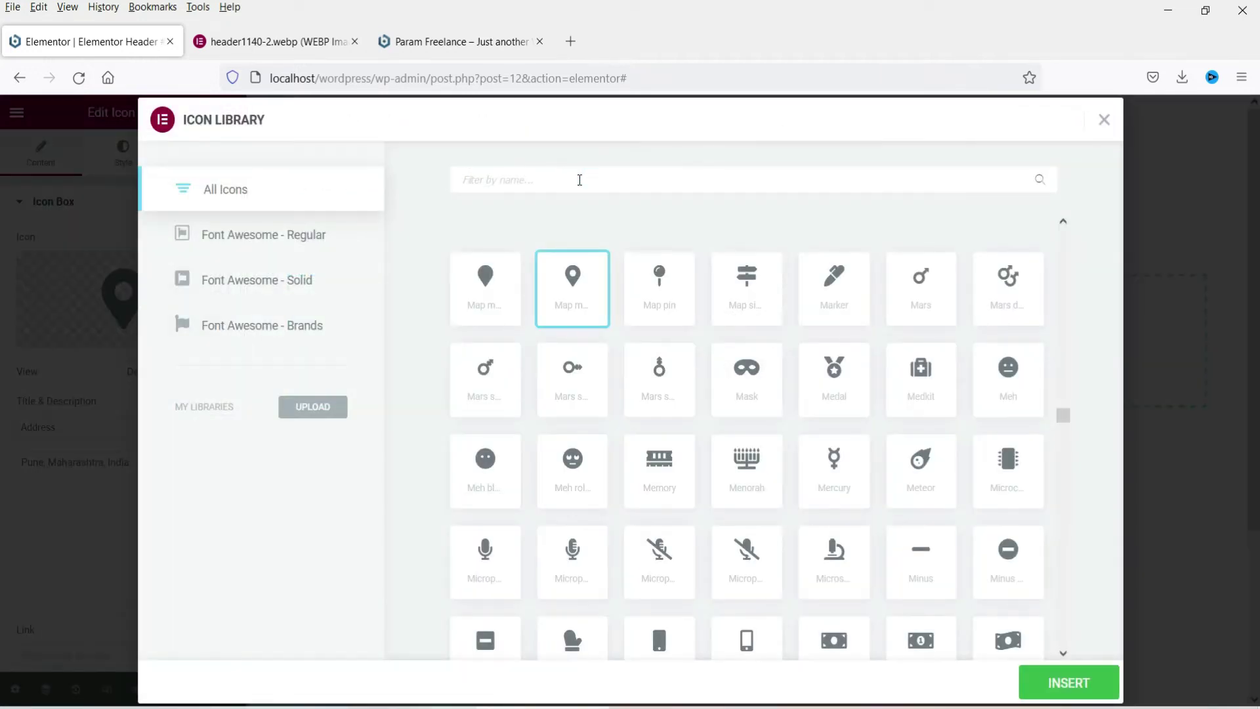
text(phone)
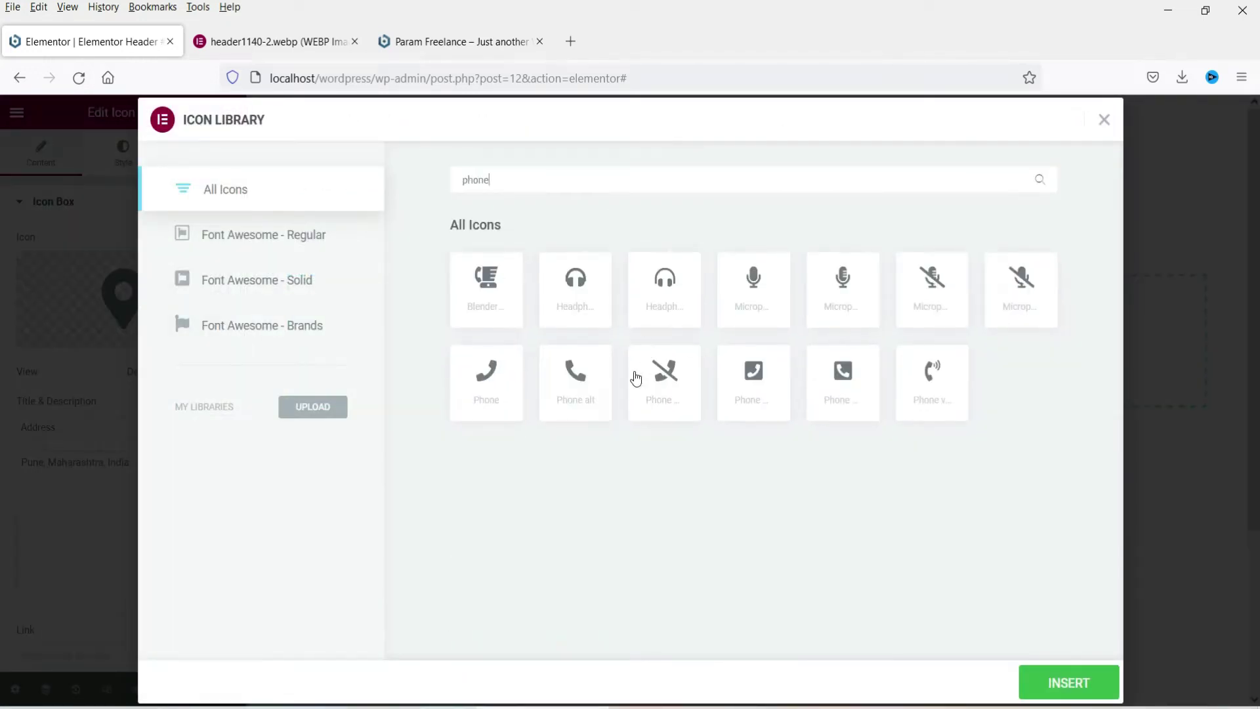
click(580, 402)
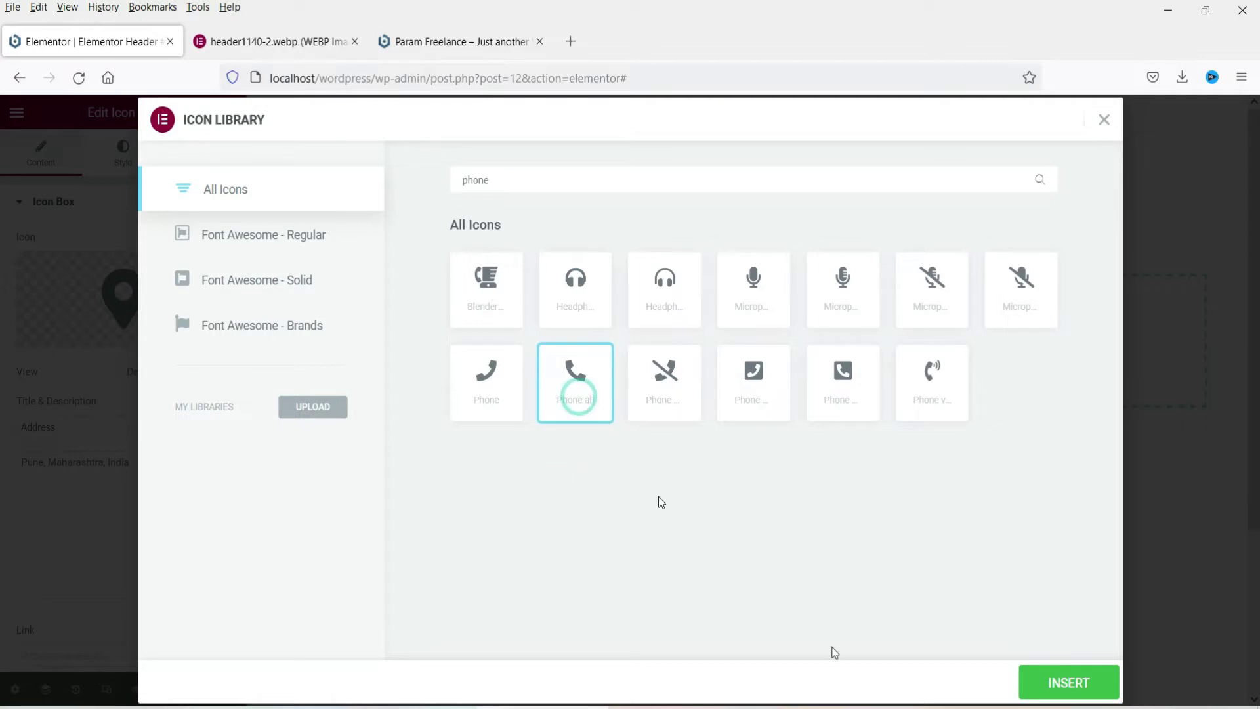
click(1069, 683)
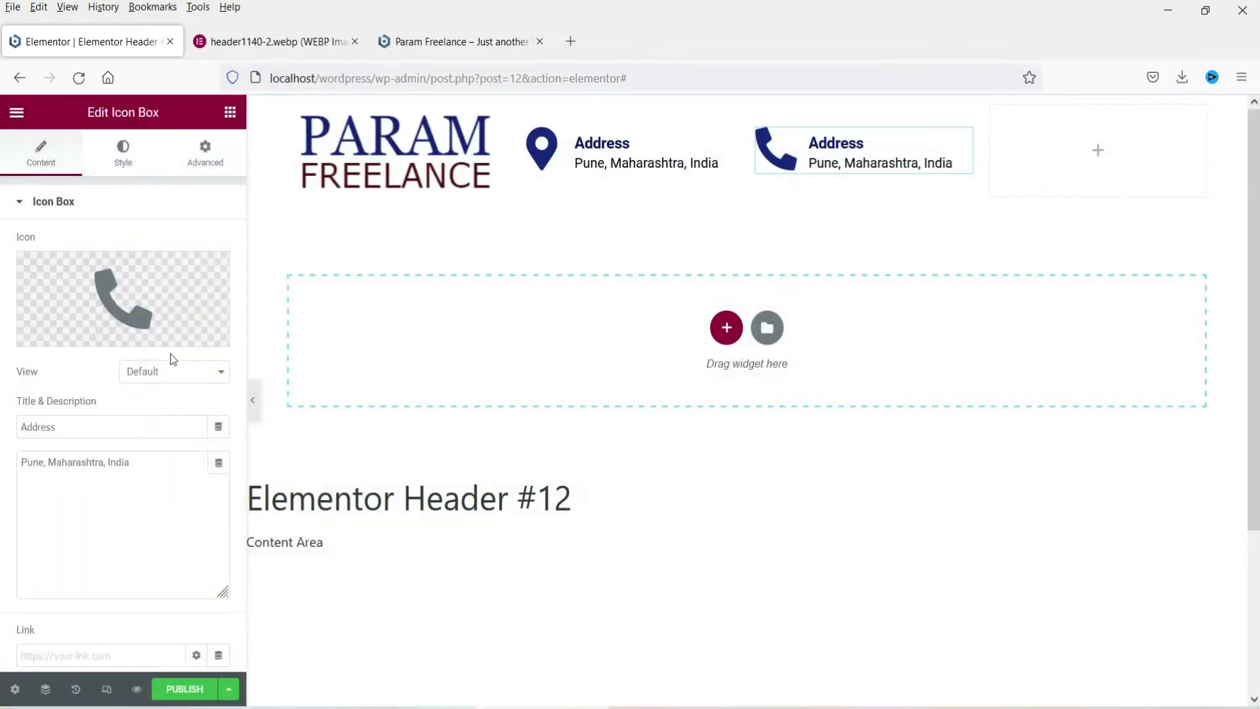
Change the third column's icon box title to "Phone" and enter the contact phone number as its description
double_click(107, 426)
text(Phone)
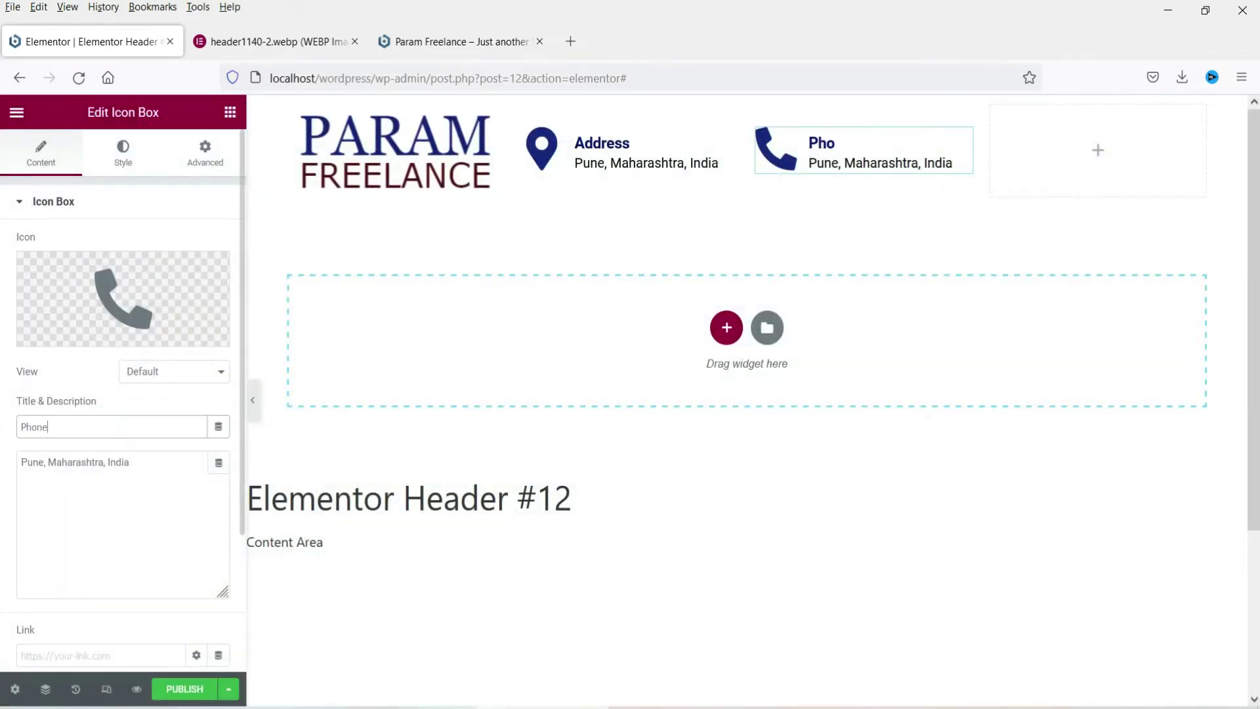
triple_click(130, 501)
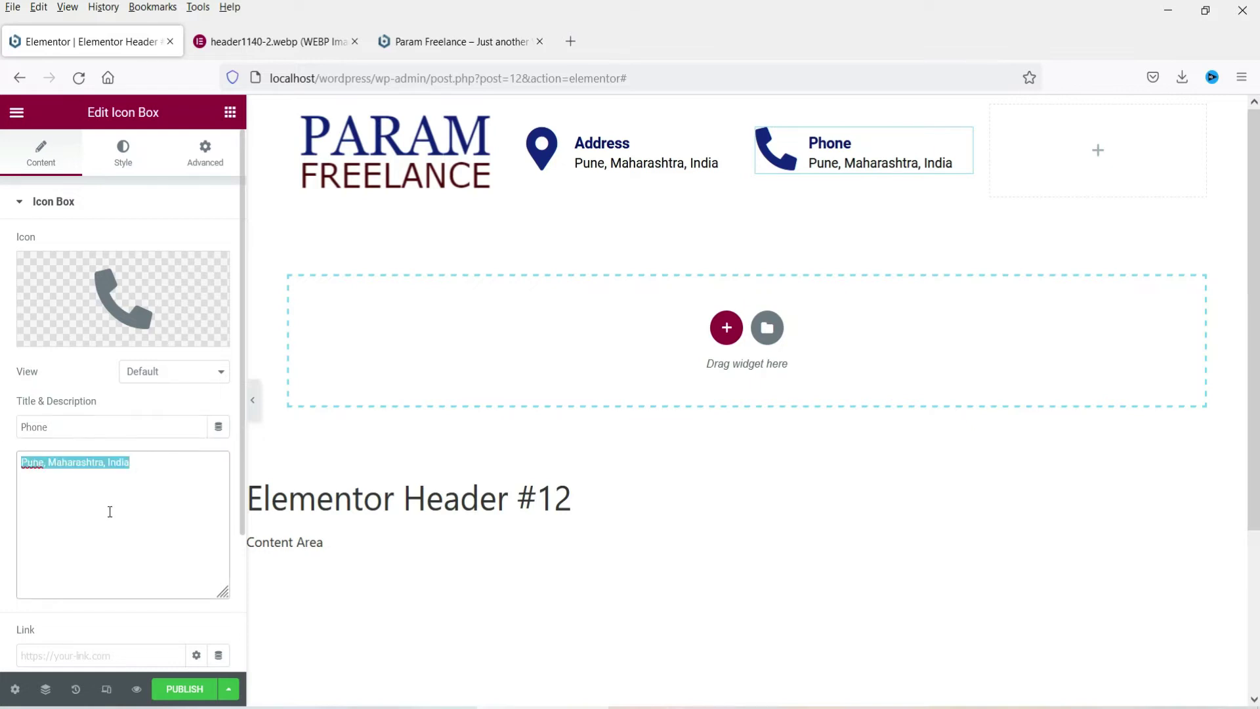
text(123-456-7890)
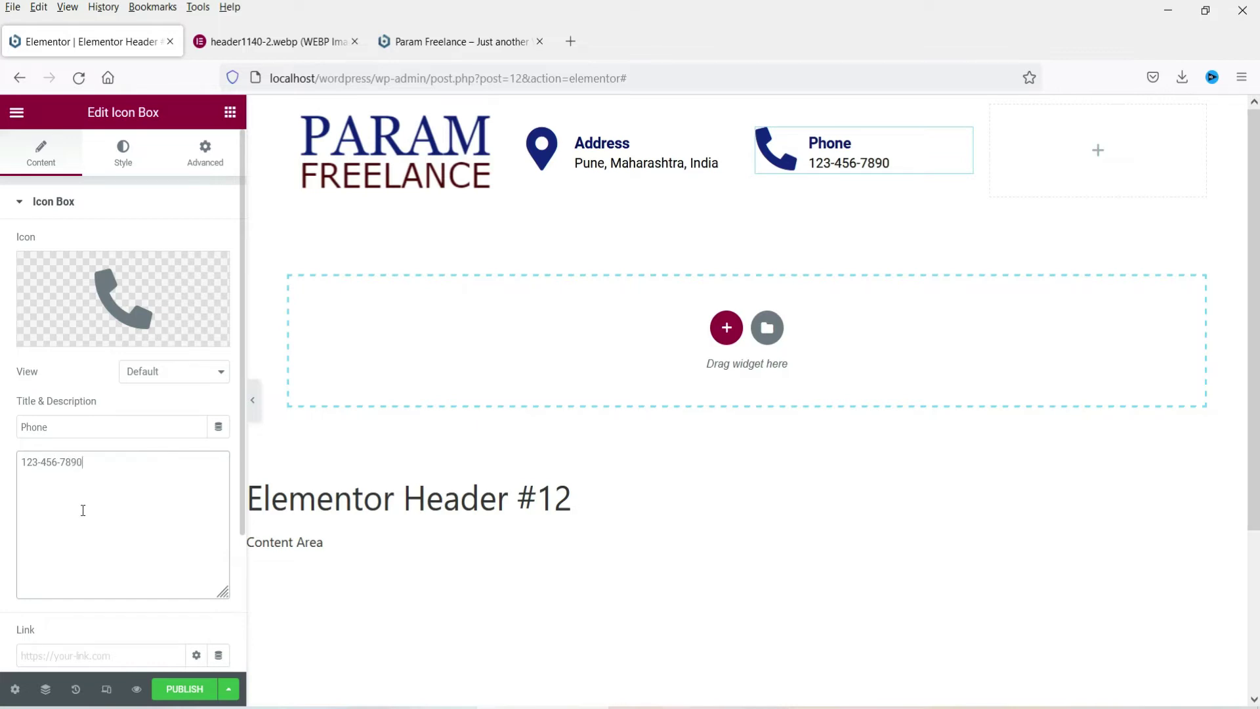
Duplicate the Phone icon box and move the copy into the empty fourth column of the header
key(ctrl+Tab)
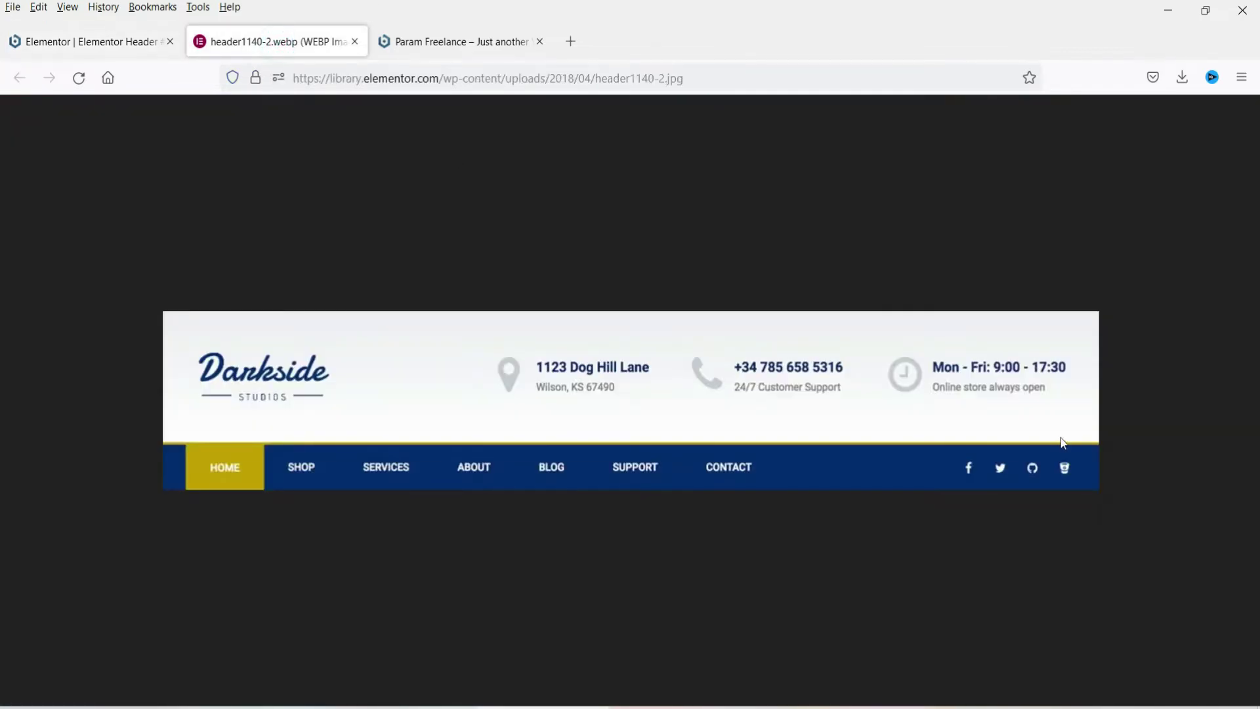
click(143, 40)
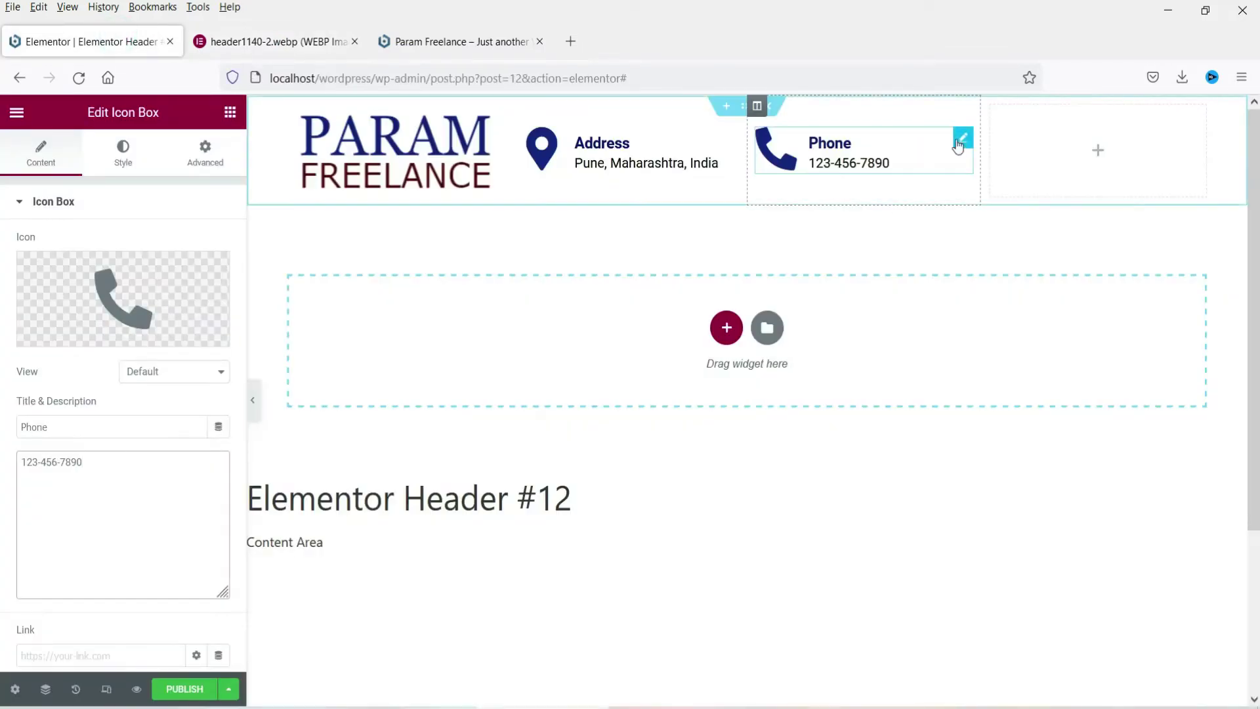
right_click(962, 139)
click(984, 183)
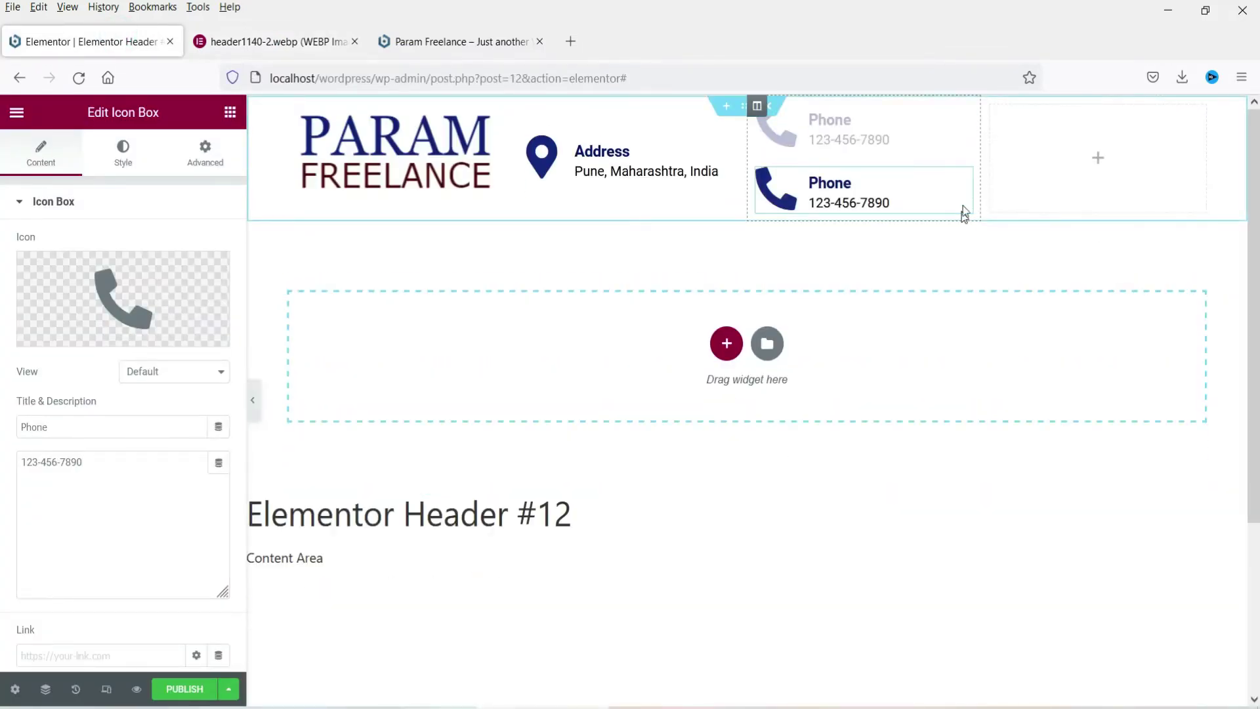
drag(960, 176, 1081, 192)
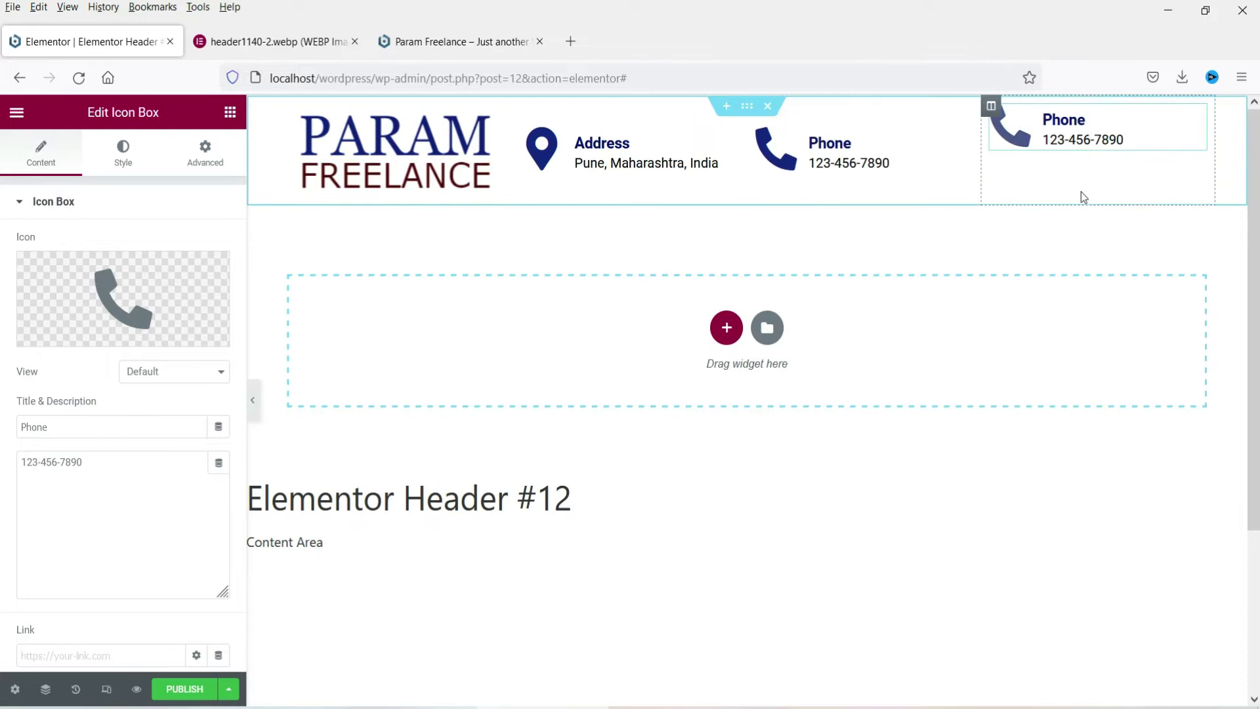
Set the fourth column's vertical alignment to Middle
click(991, 106)
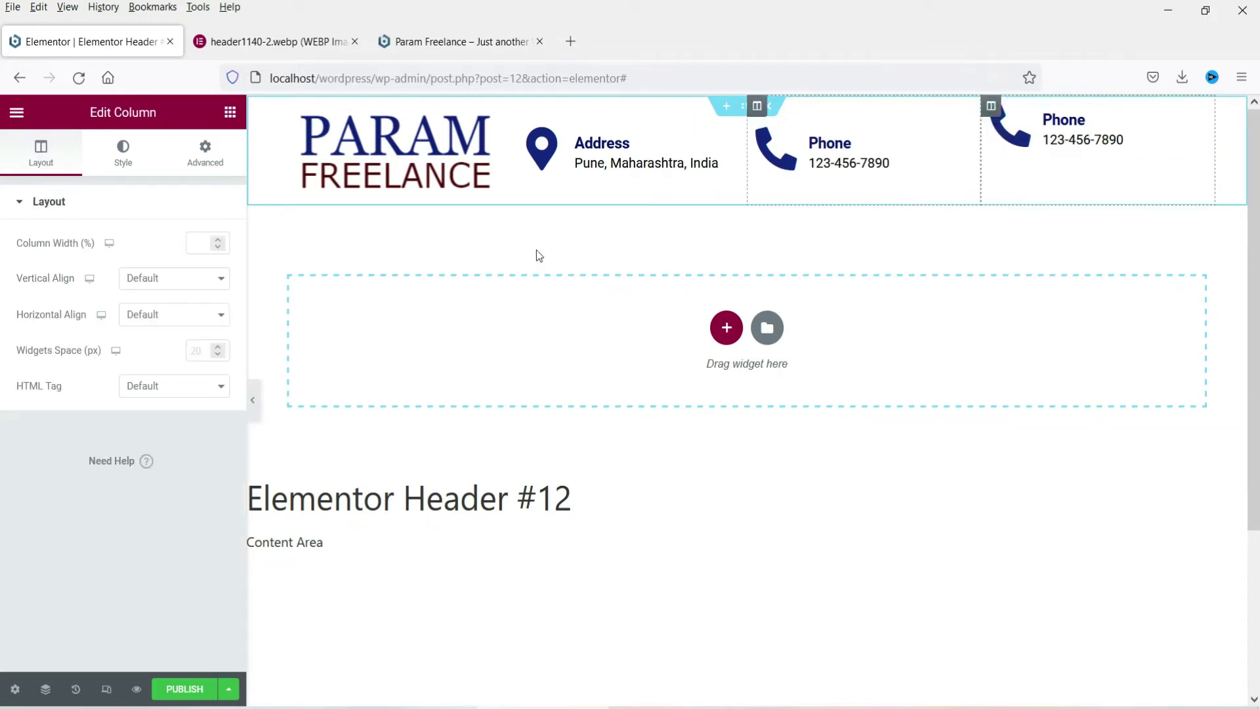
click(190, 282)
click(173, 342)
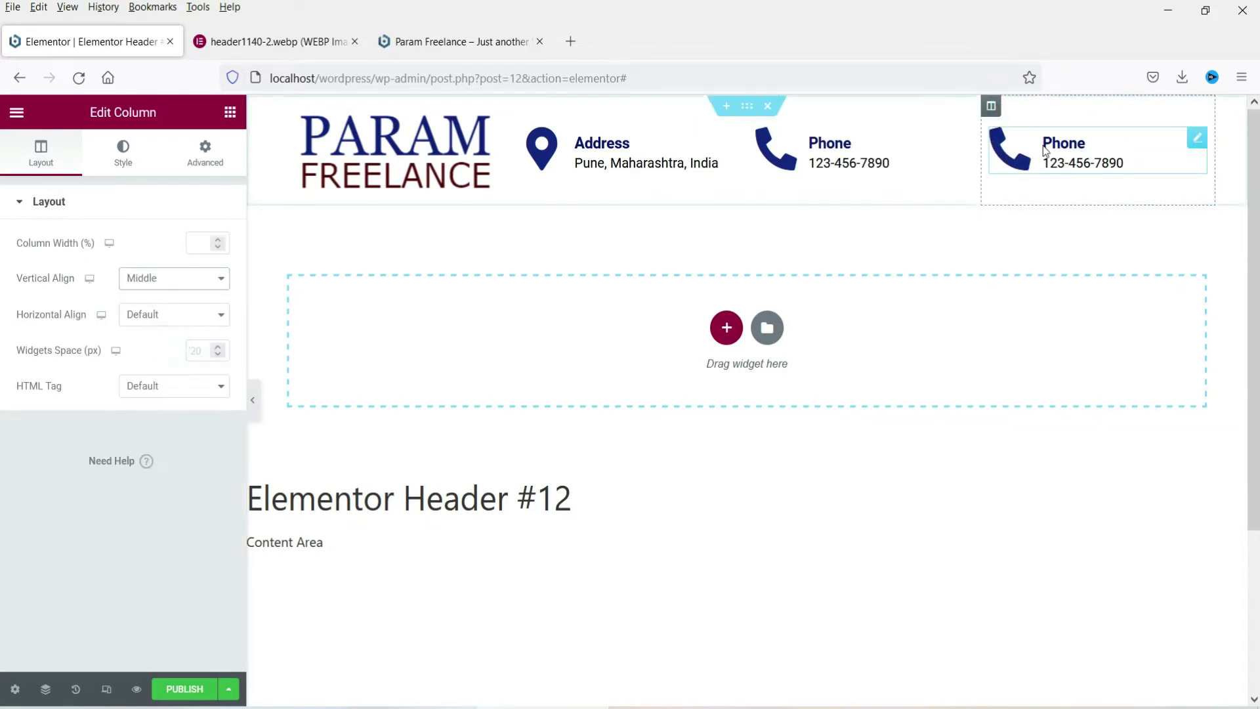
Replace the icon of the fourth column's icon box with the outlined envelope icon from the icon library
click(1050, 152)
click(125, 295)
click(521, 192)
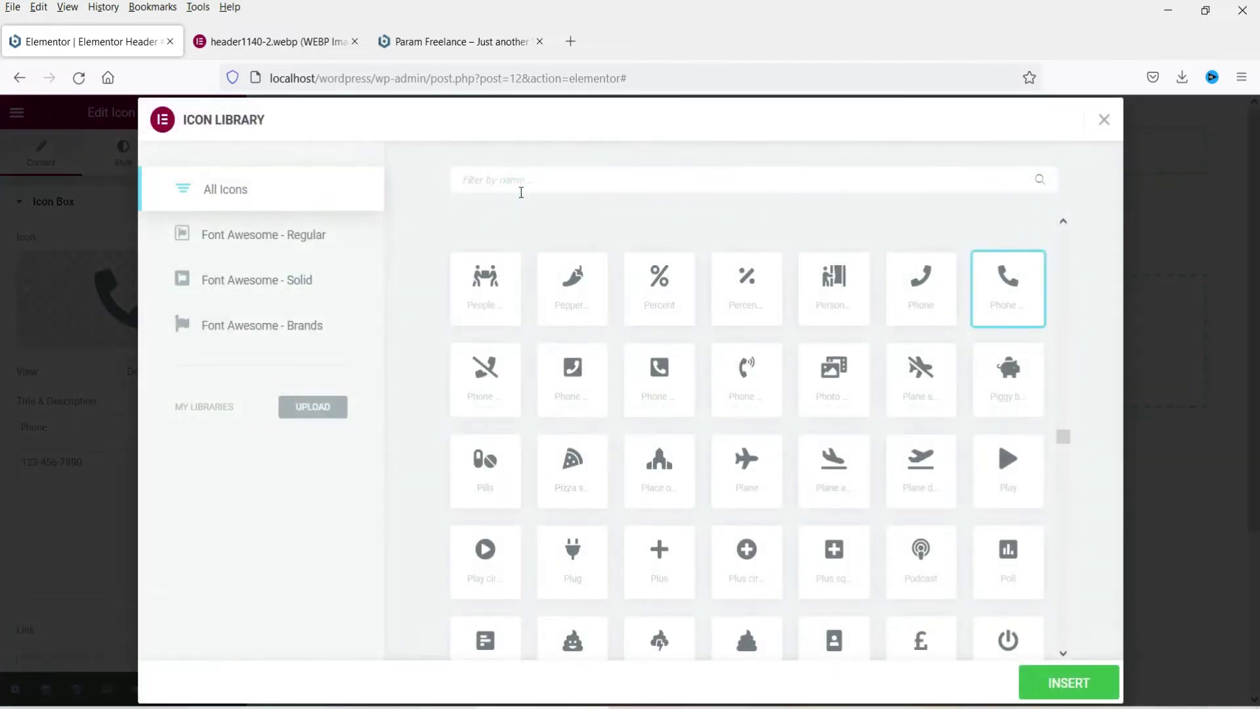
text(enve)
click(503, 321)
click(1069, 682)
Change the fourth column's icon box title to "Email" and enter the contact e-mail address as its description
double_click(18, 426)
text(Email)
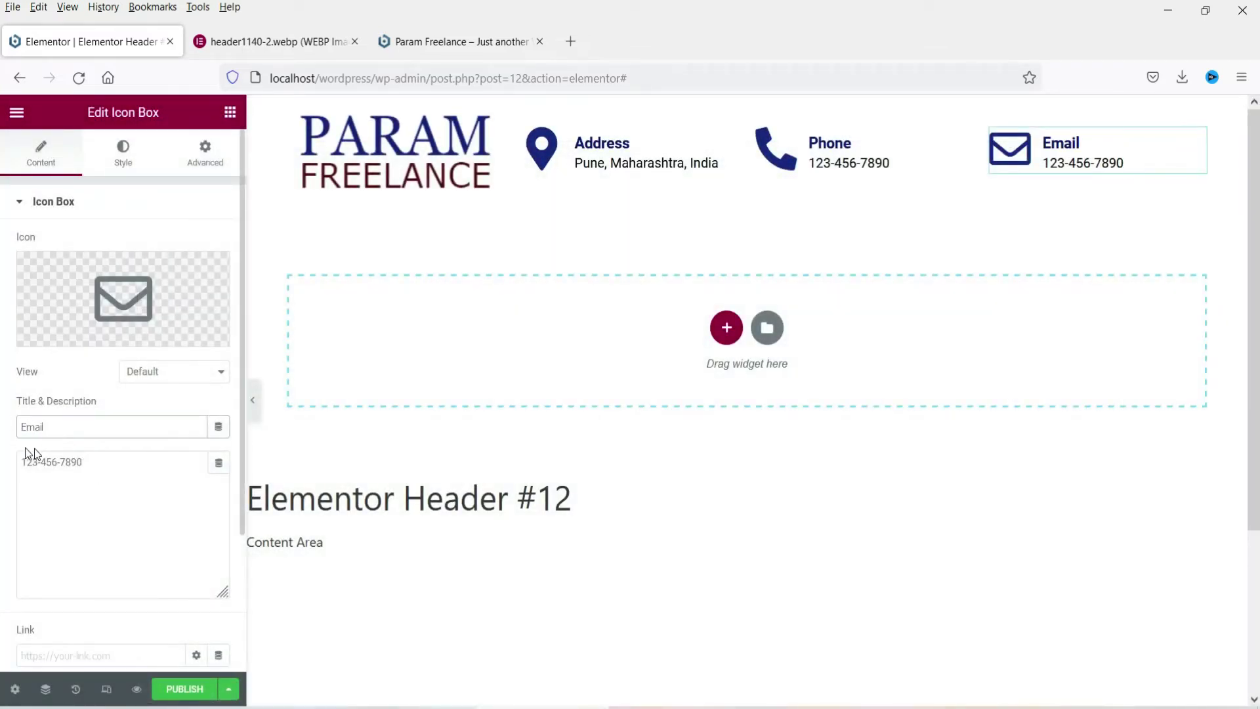
key(Tab)
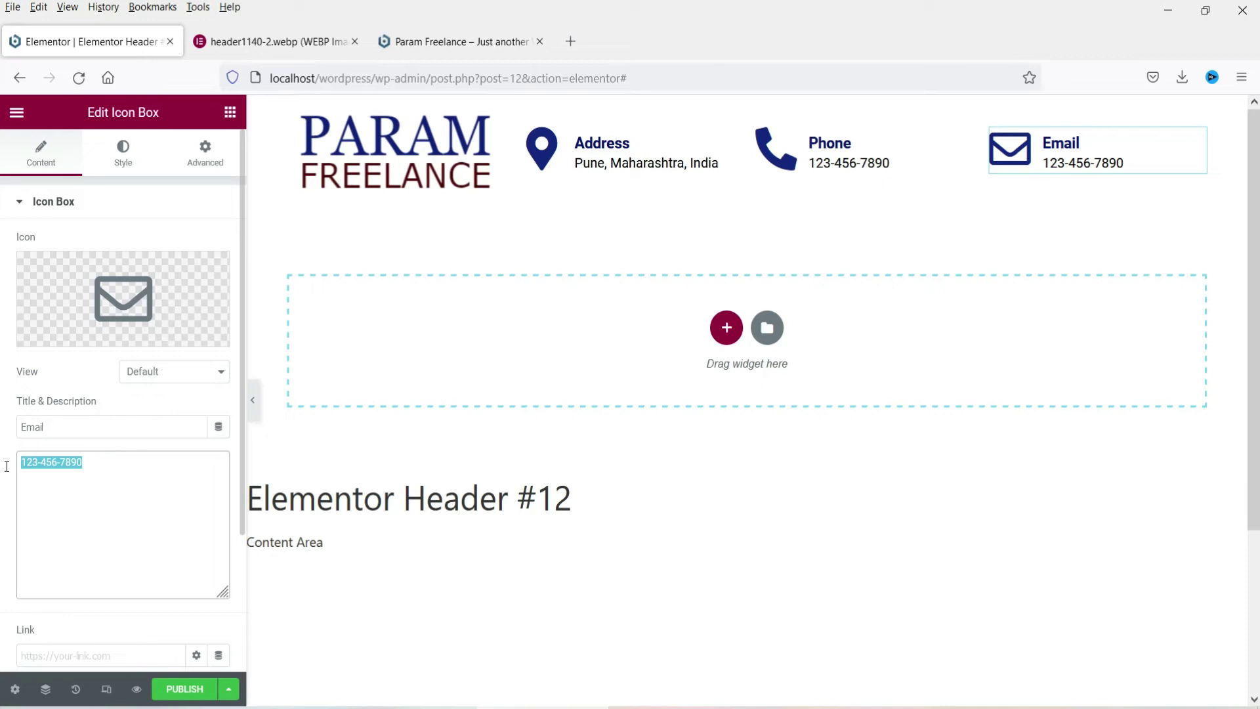
text(info)
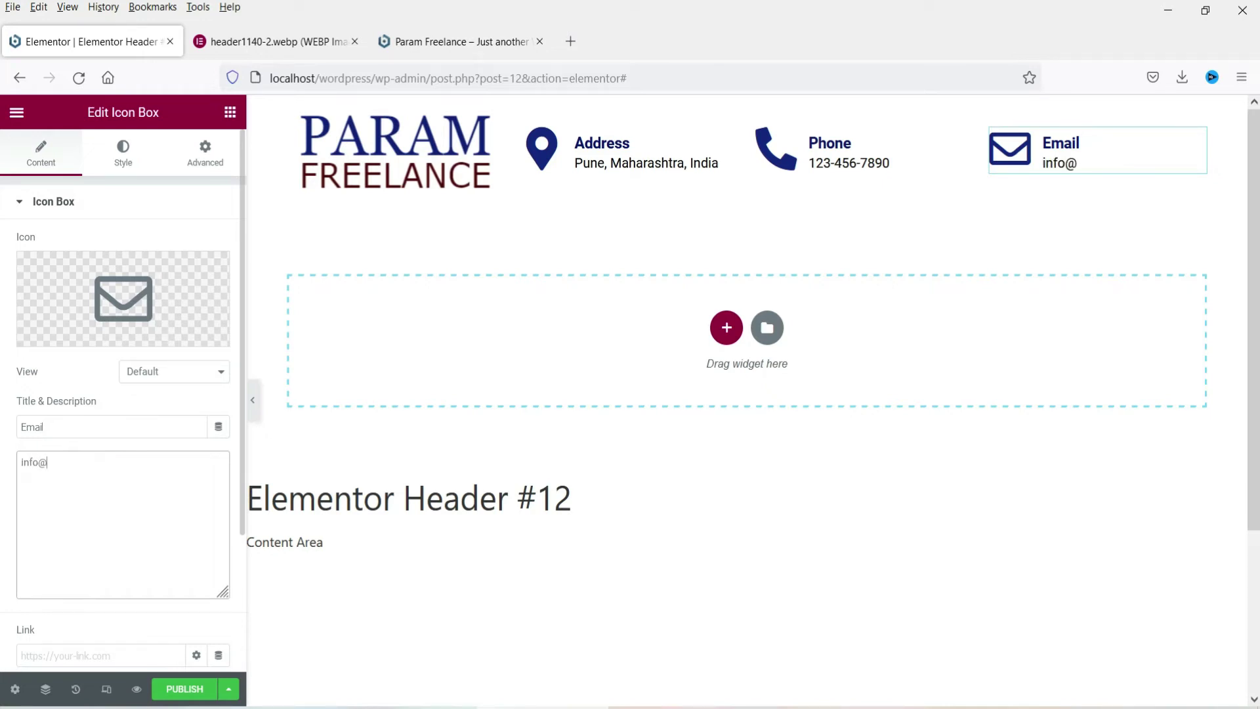
text(@domain.com)
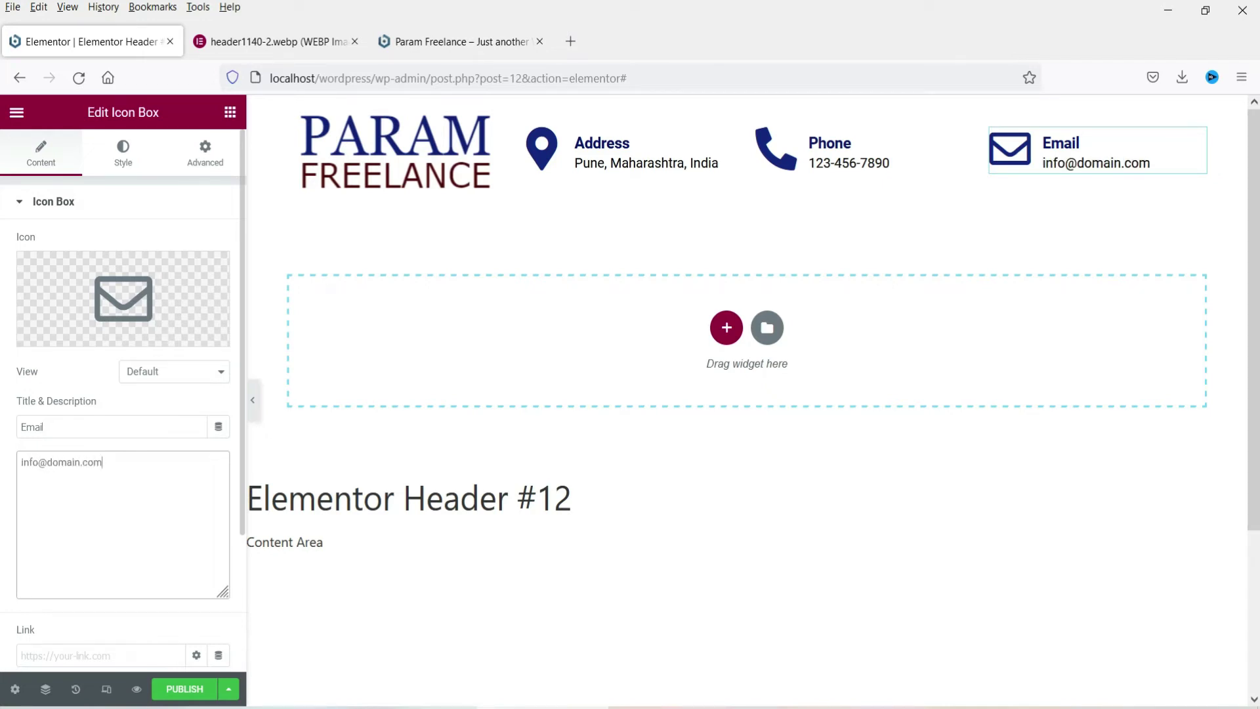
Link the Phone icon box to its phone number by combining the "tel:" prefix with the number copied from the description
click(877, 163)
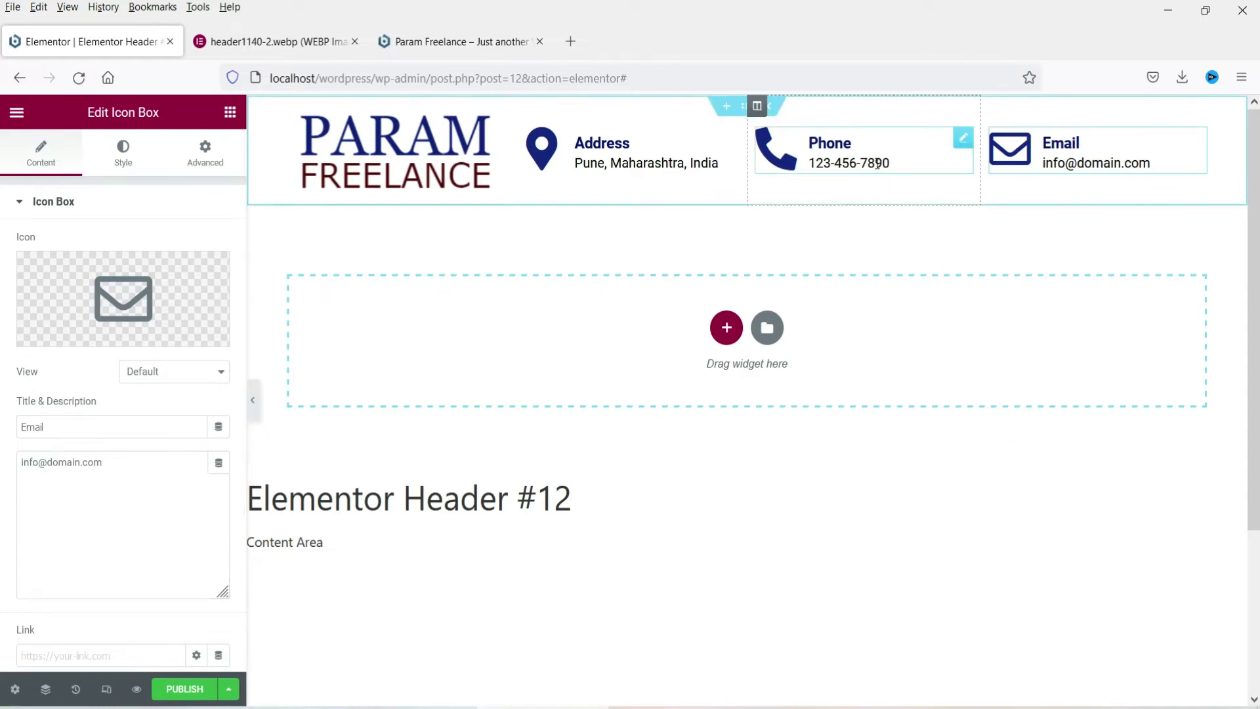
drag(103, 467, 8, 467)
key(ctrl+c)
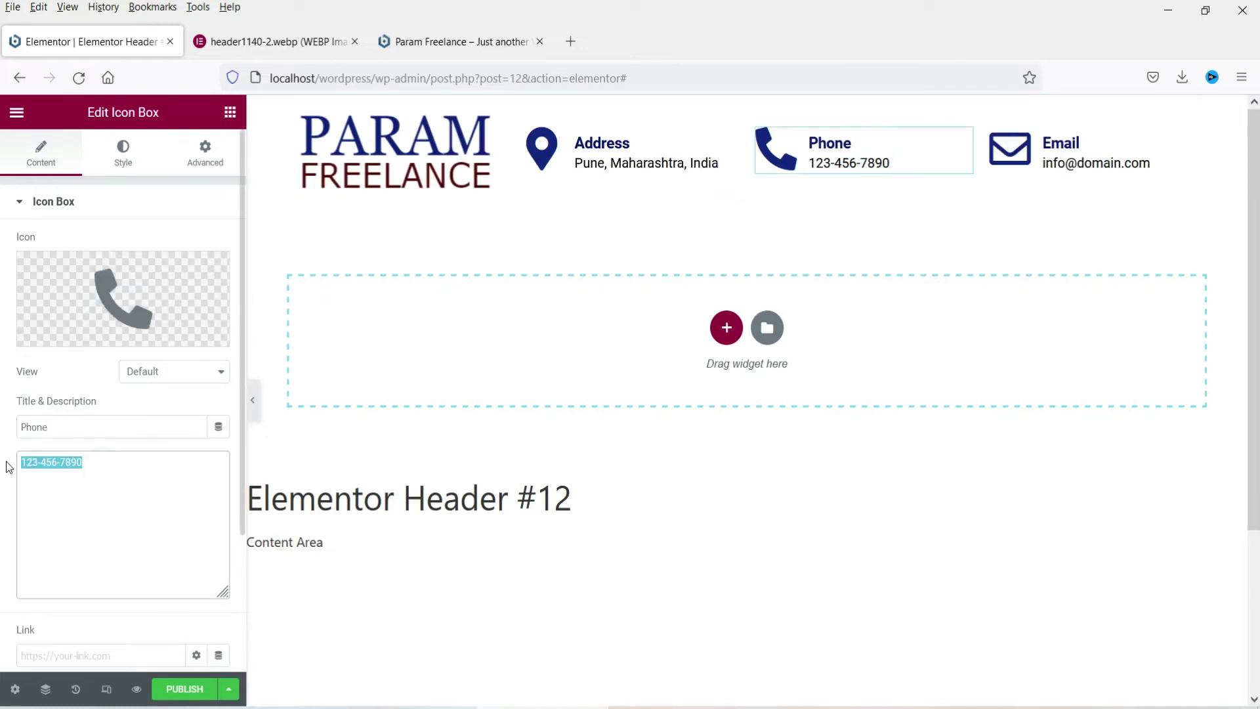
scroll(121, 603, down, 5)
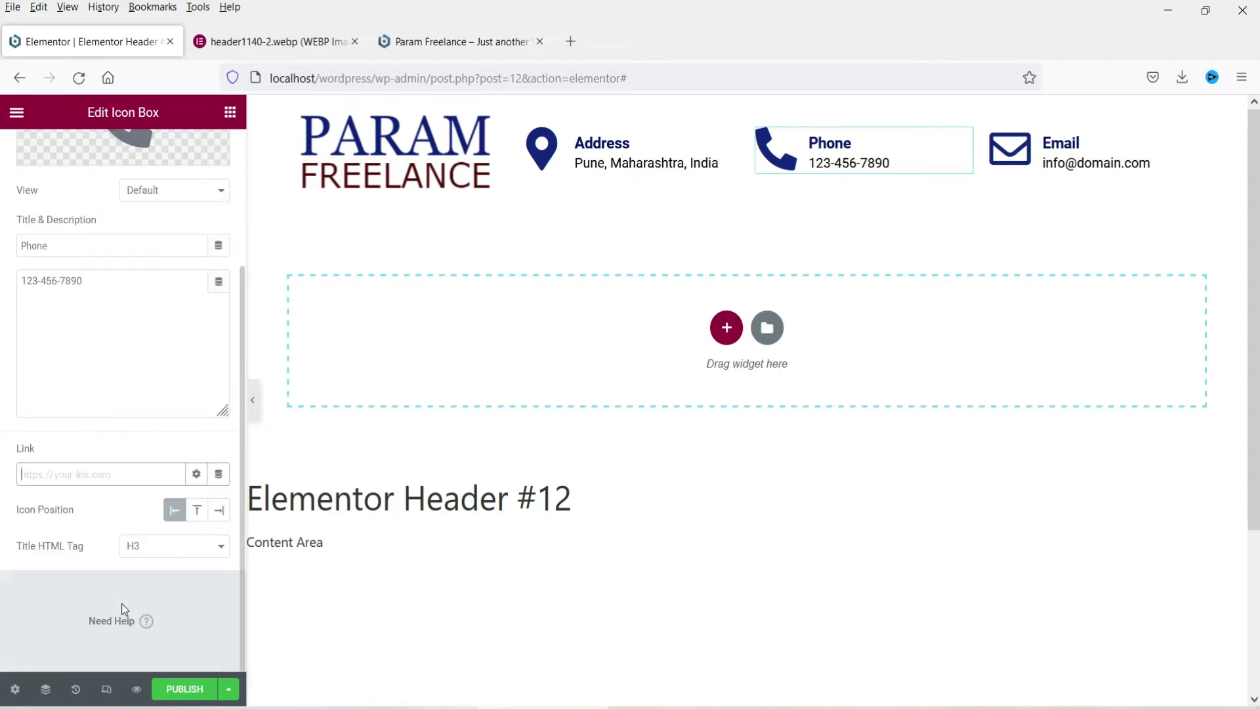
click(99, 474)
text(tel:)
key(ctrl+v)
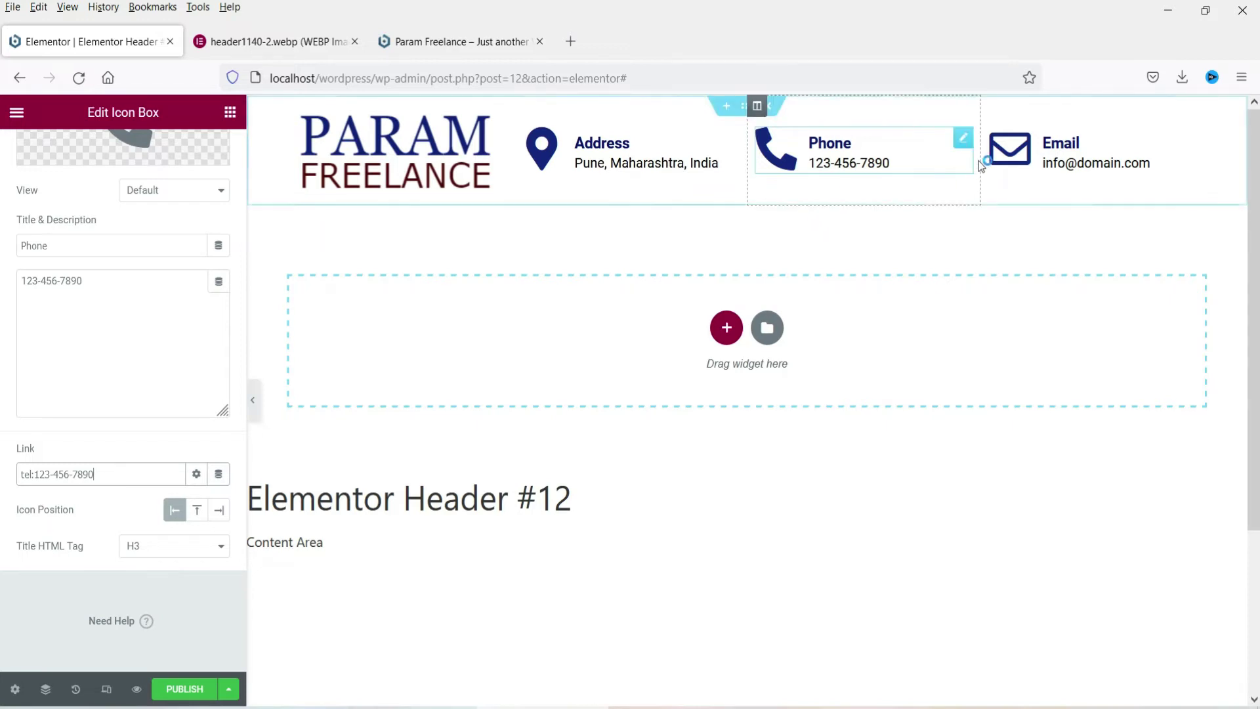
Resize the header columns to widen the logo column and narrow the Address, Phone and Email columns
drag(982, 156, 1017, 157)
drag(746, 159, 833, 157)
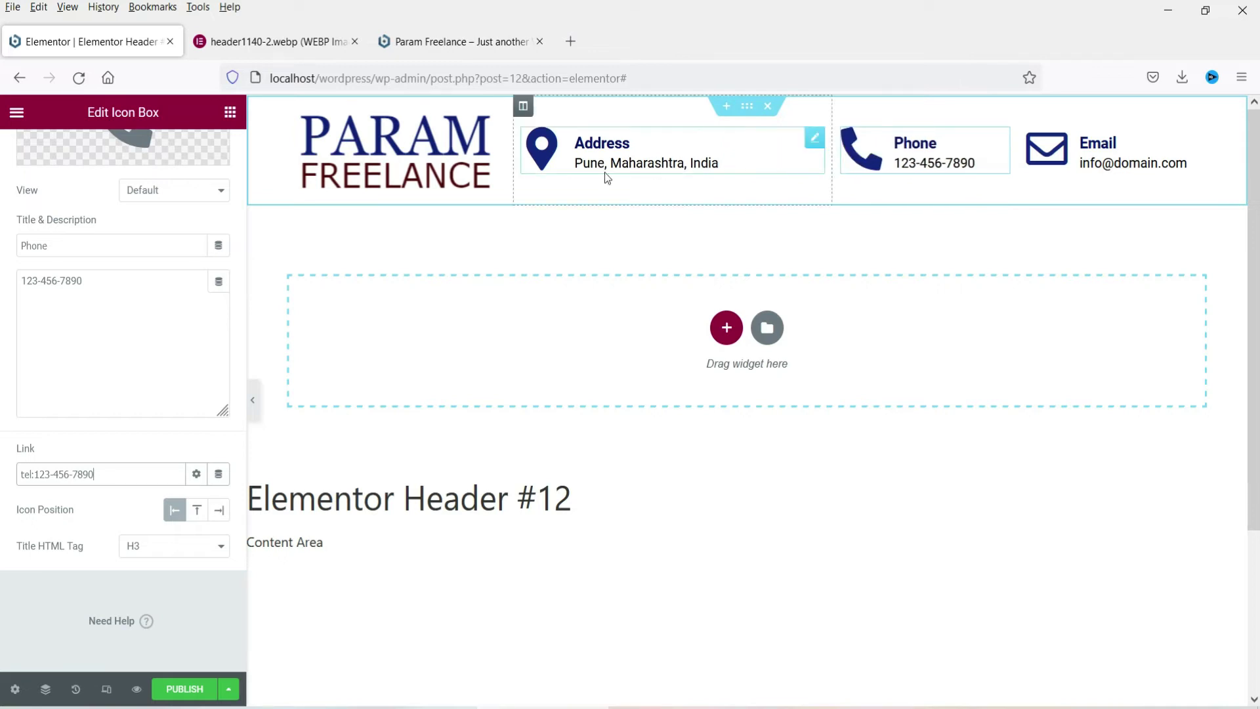
drag(515, 162, 650, 170)
Set the logo image's alignment to Left and preview the header with the editor panel collapsed
click(492, 167)
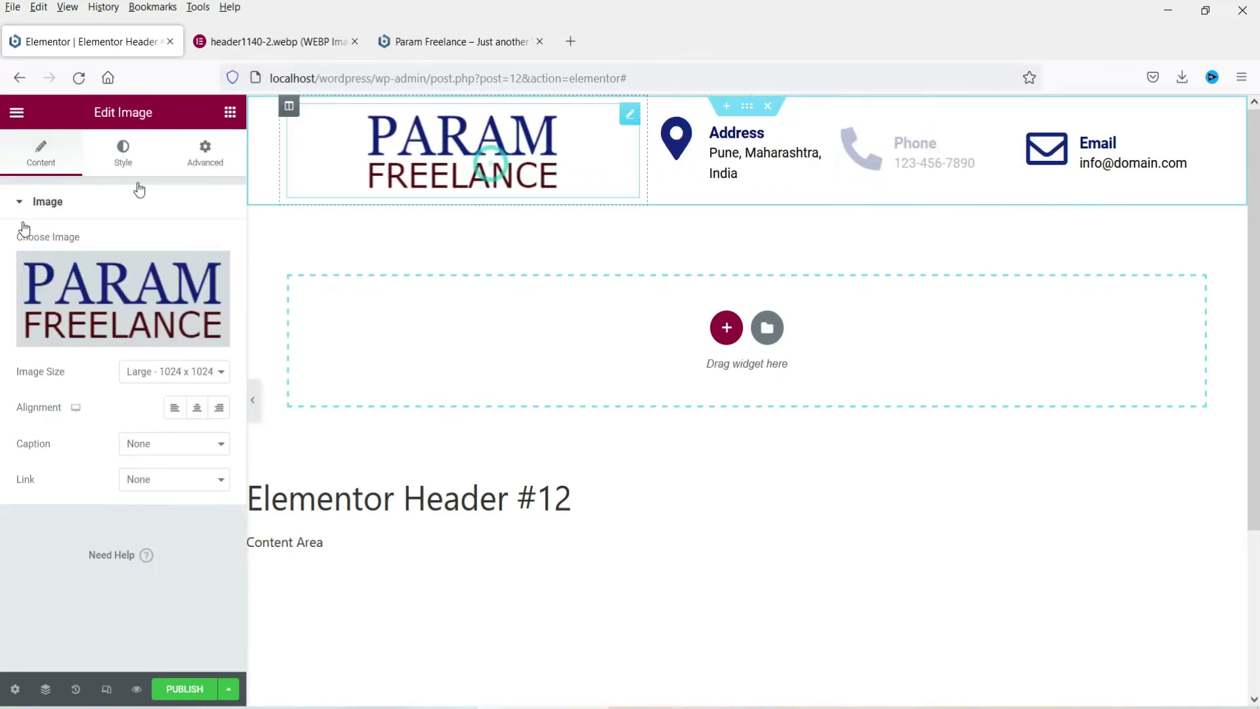
click(174, 409)
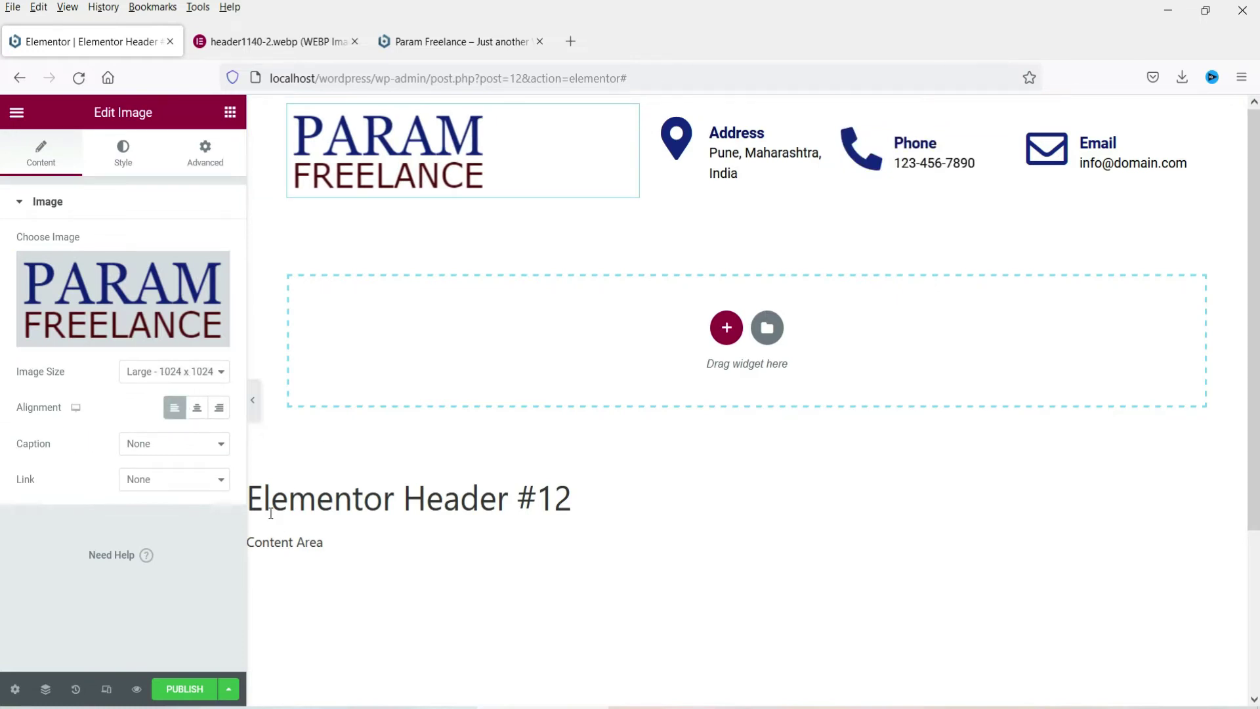
click(254, 407)
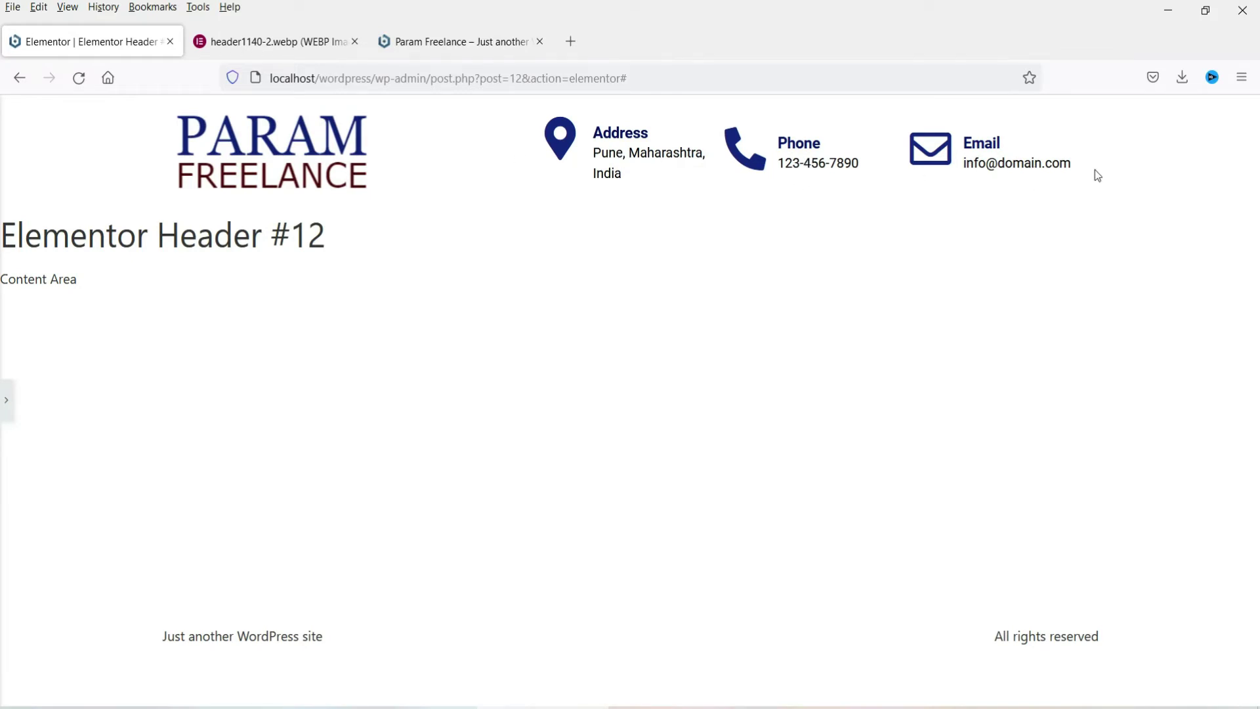
click(5, 400)
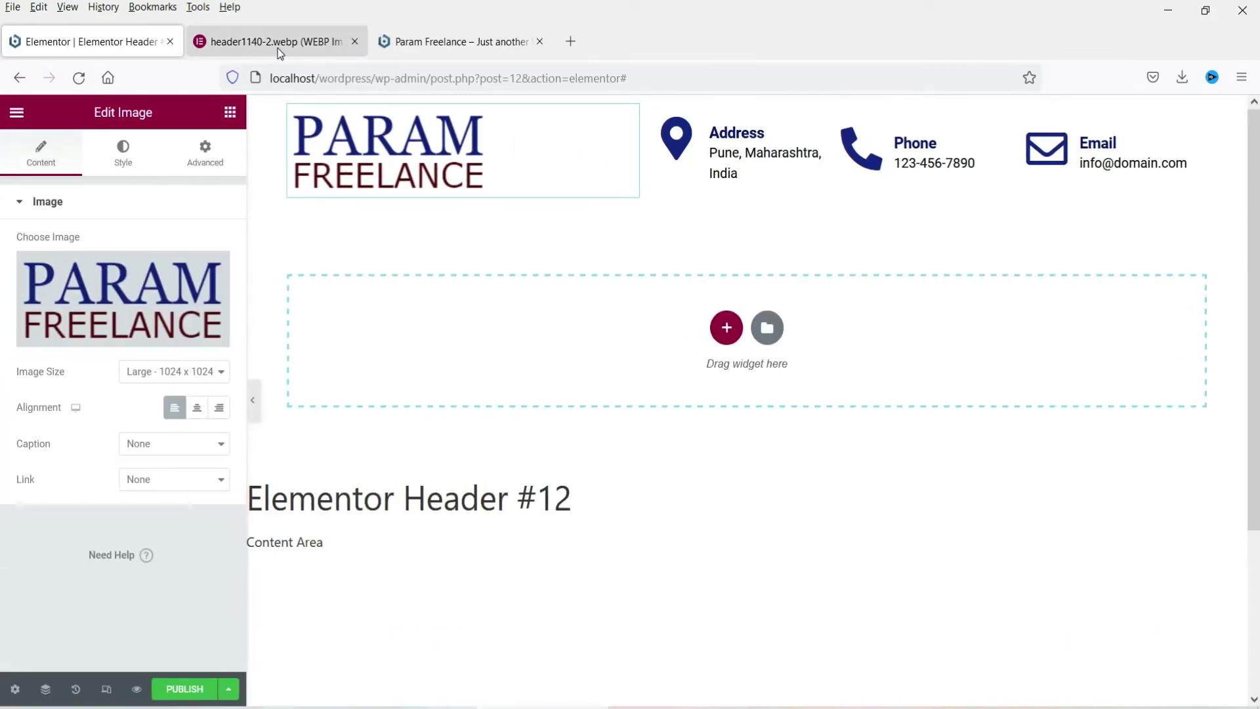
Compare with the reference header image and set the header section's content width to Full Width
click(272, 42)
click(105, 41)
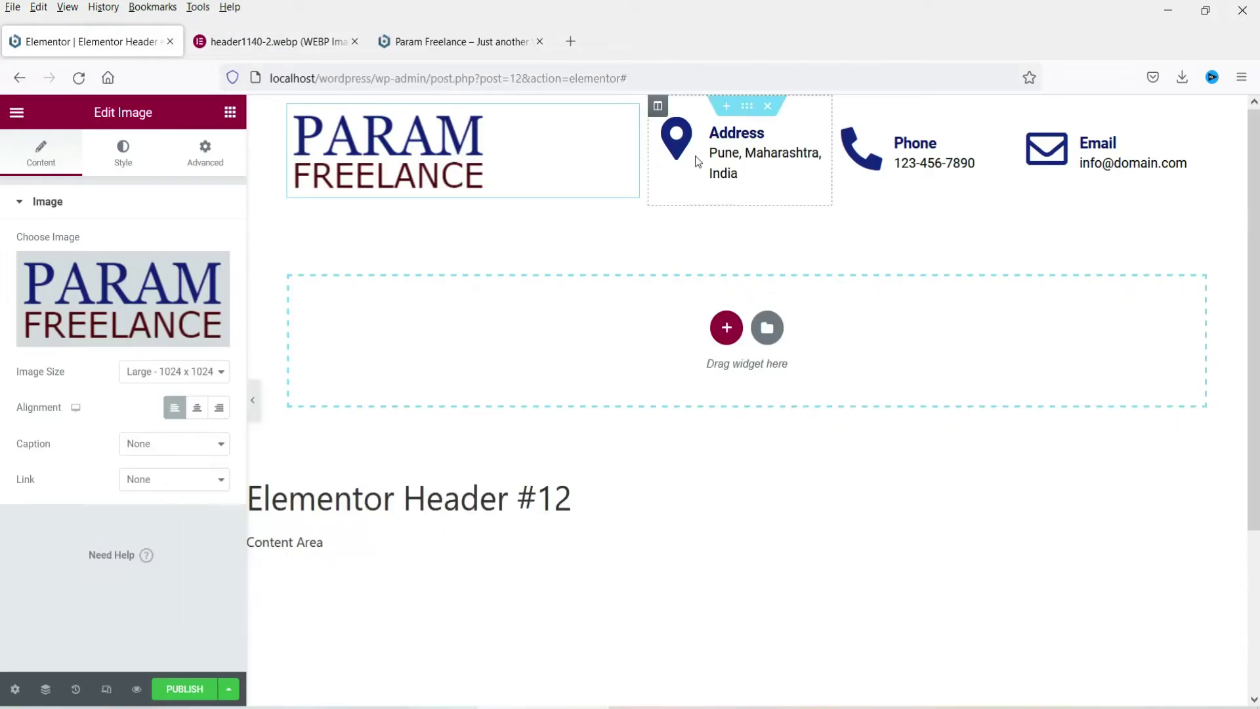
click(746, 106)
click(171, 250)
click(157, 284)
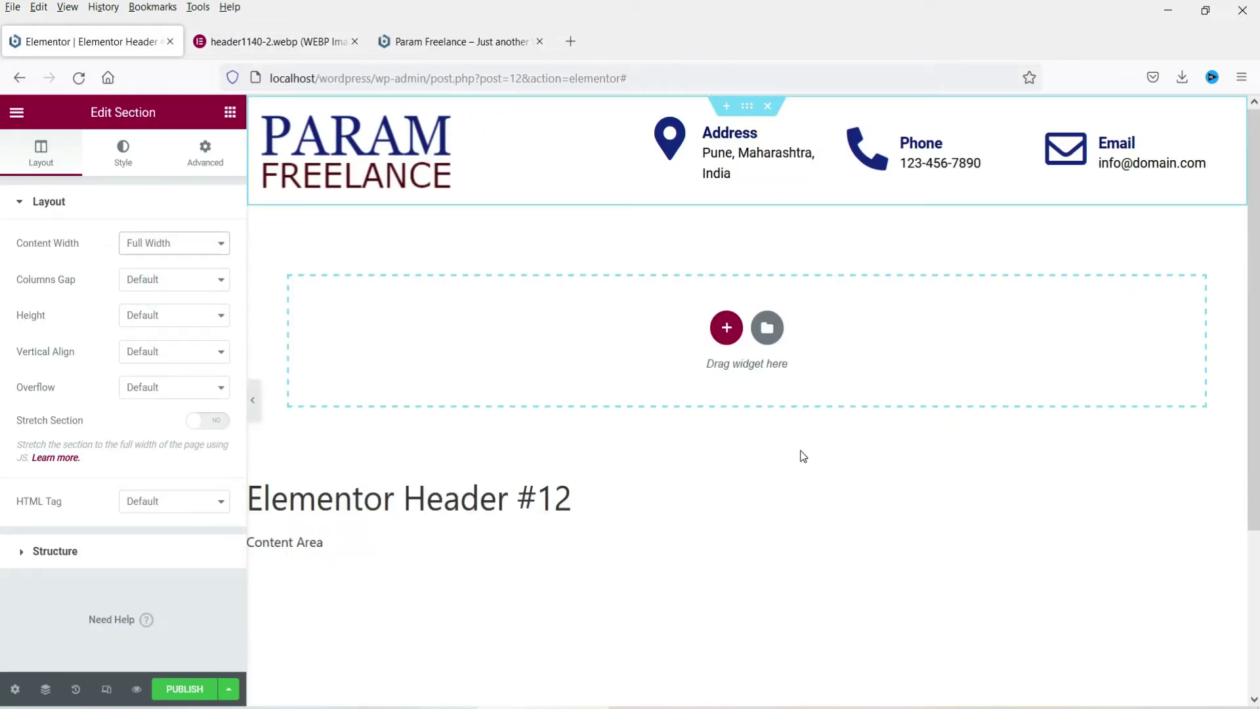
Following the reference header's navigation bar, add a two-column section with a wide first and narrow second column below the header
click(314, 42)
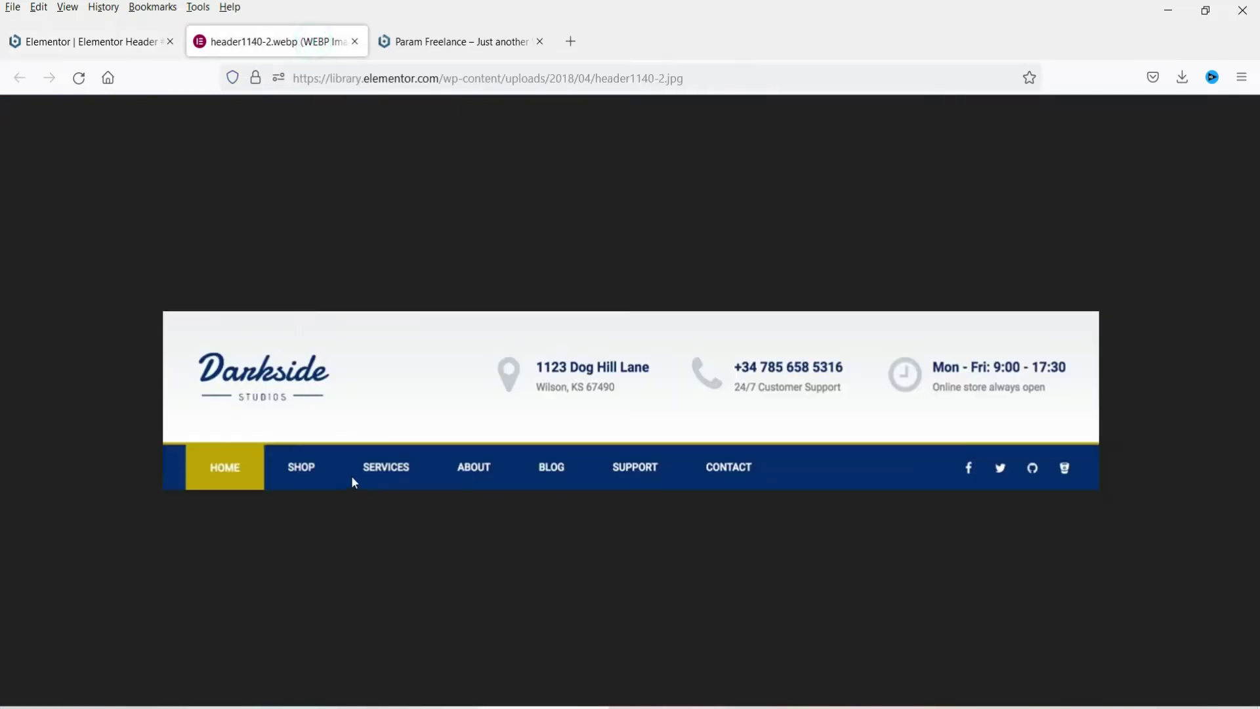
click(63, 40)
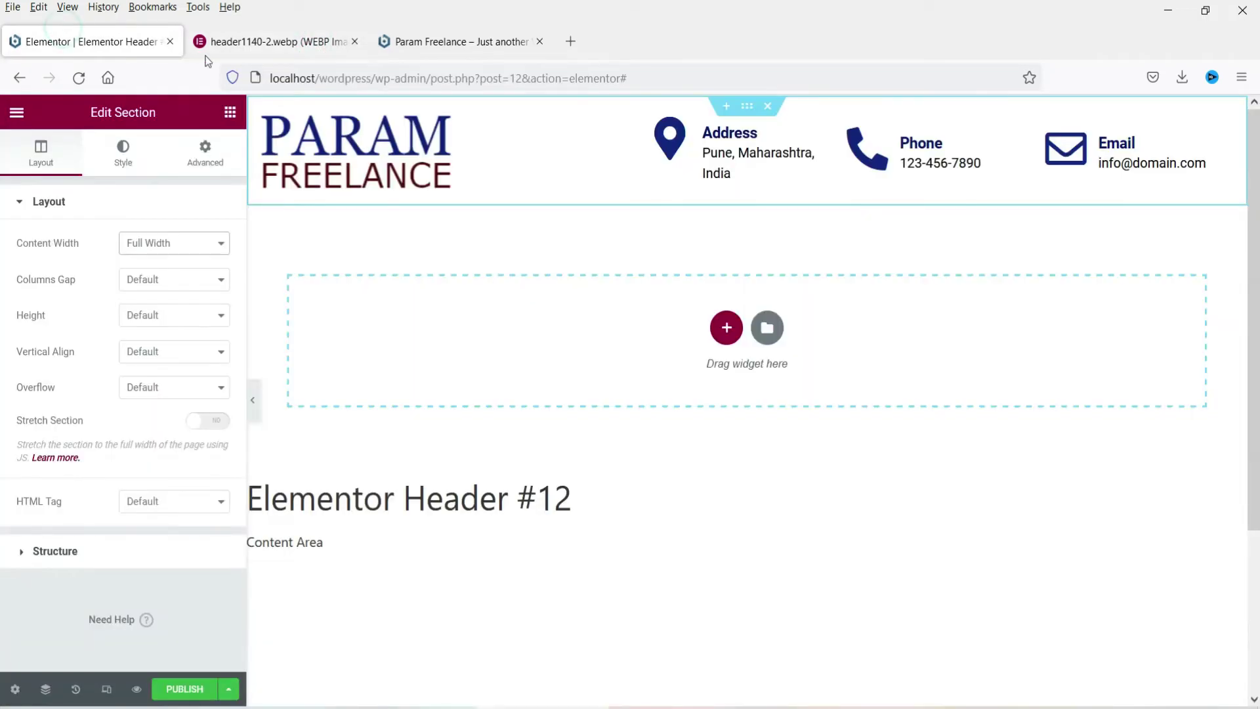
click(231, 39)
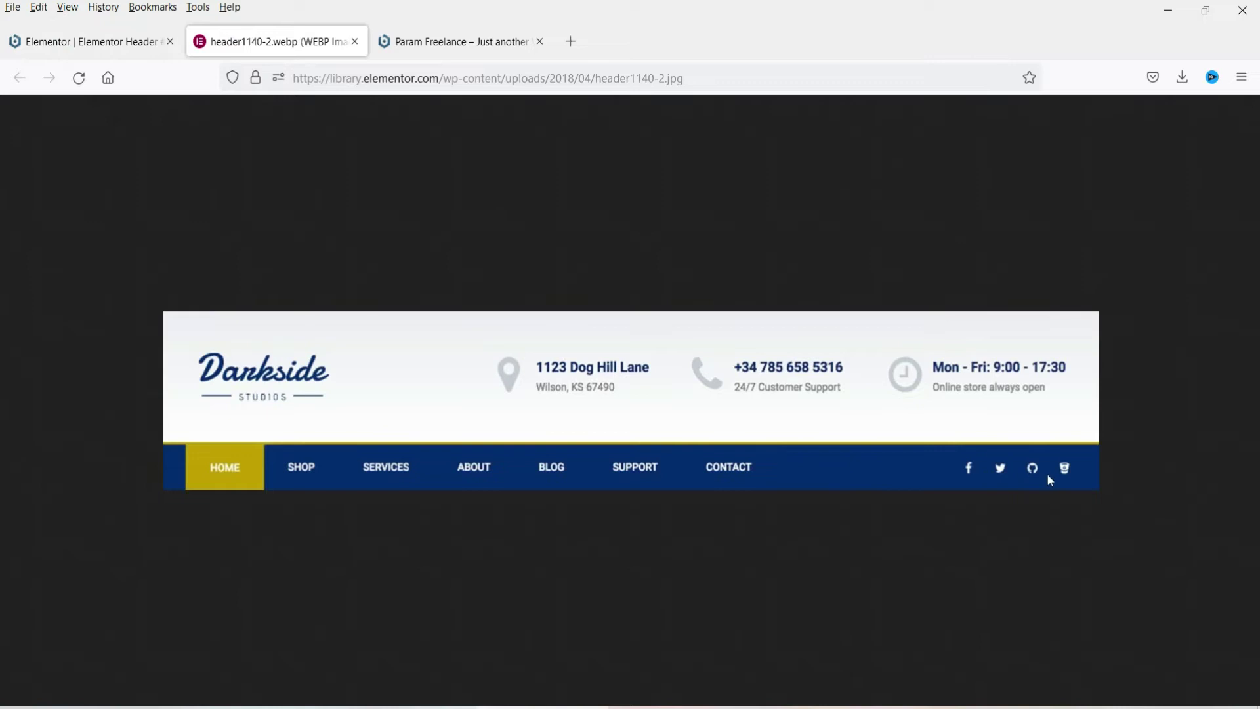
click(40, 40)
click(726, 326)
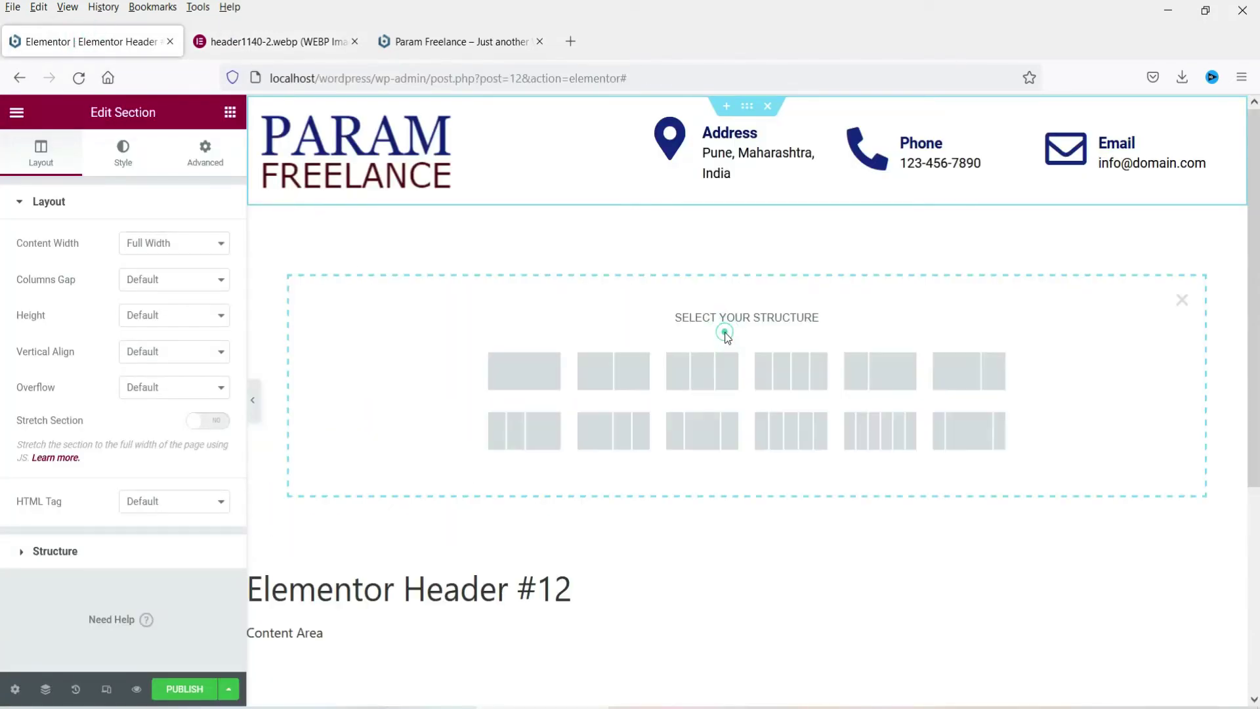
click(951, 379)
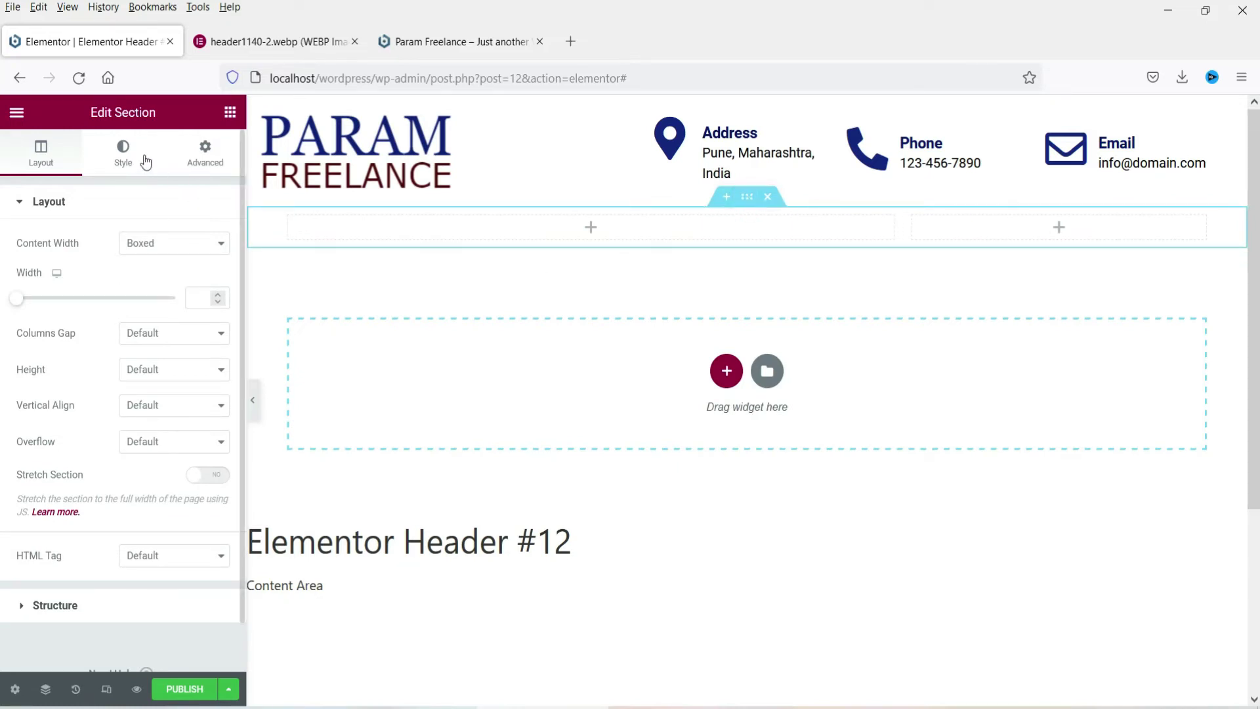
Give the new section a classic background in the global color "dark blue"
click(123, 151)
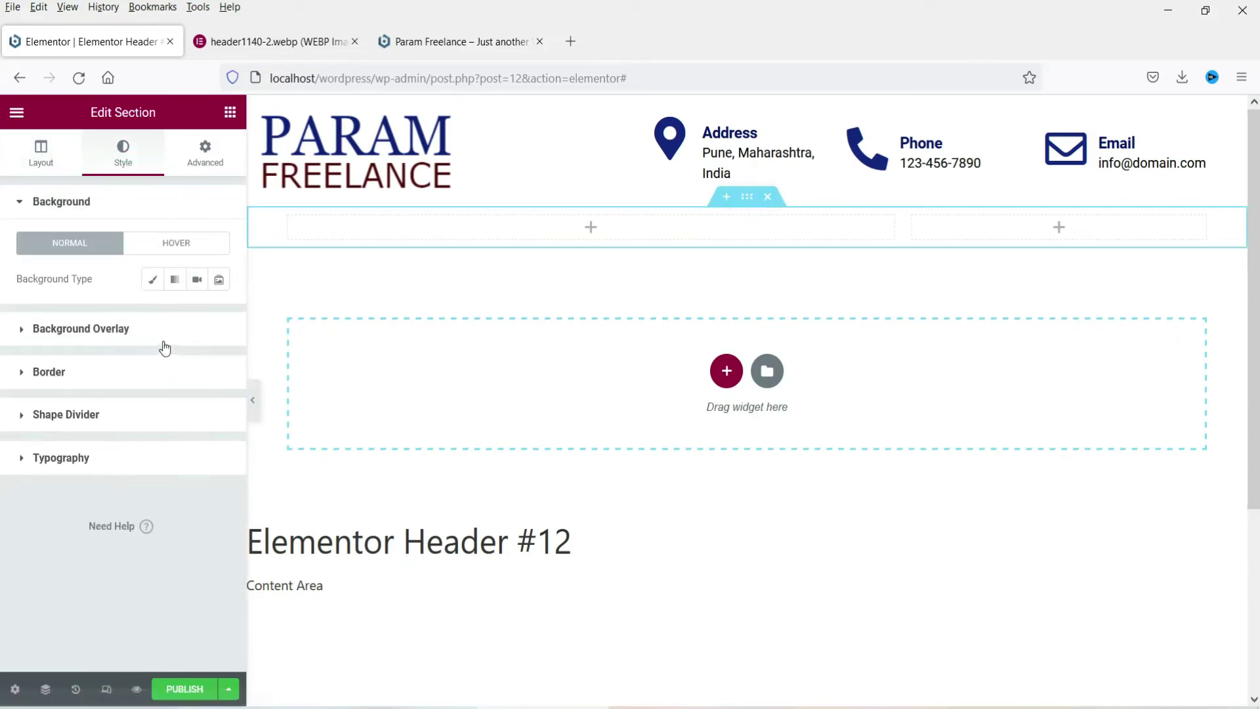
click(152, 280)
click(195, 315)
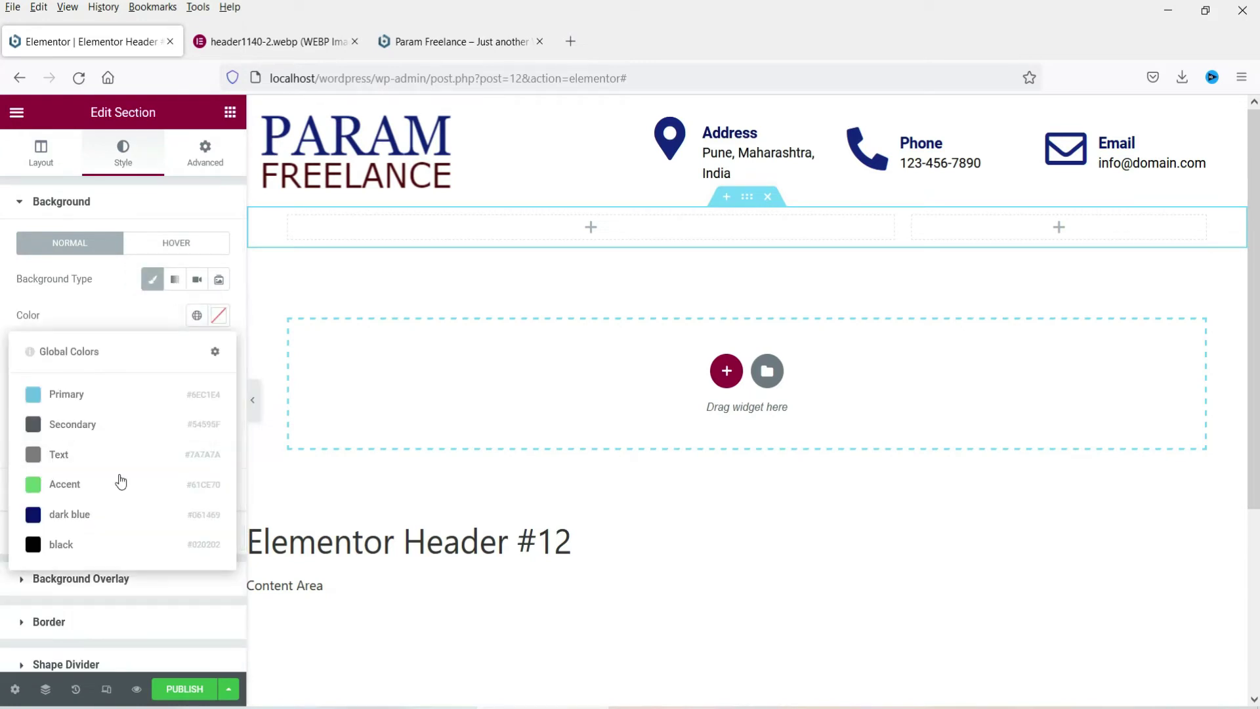
click(98, 516)
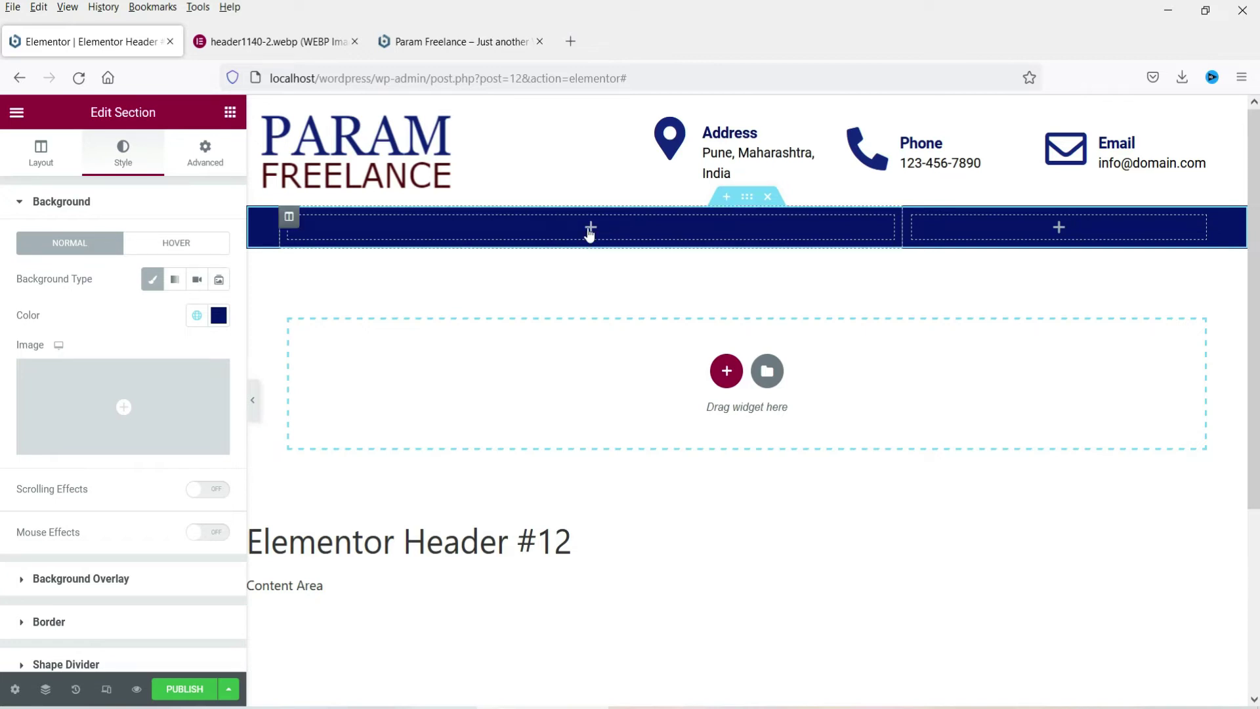
Create a new site menu named "Main Menu" in the WordPress dashboard's menu management
click(482, 41)
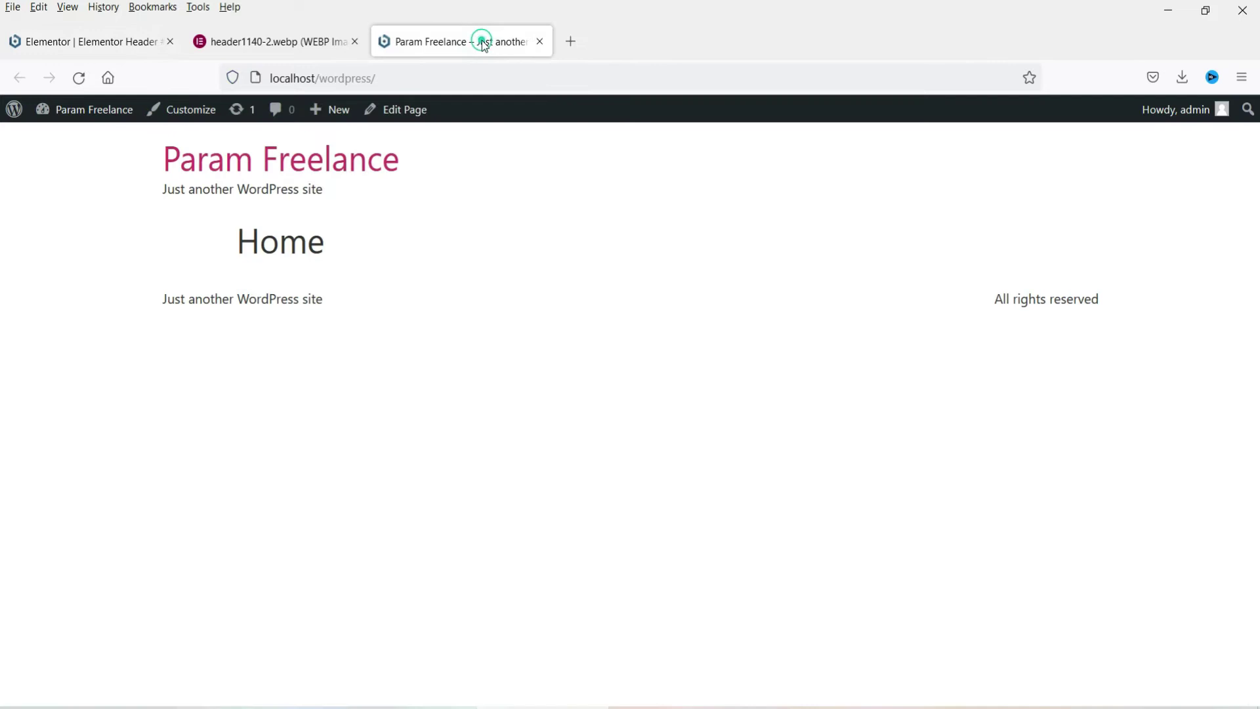
mouse_move(78, 117)
click(76, 144)
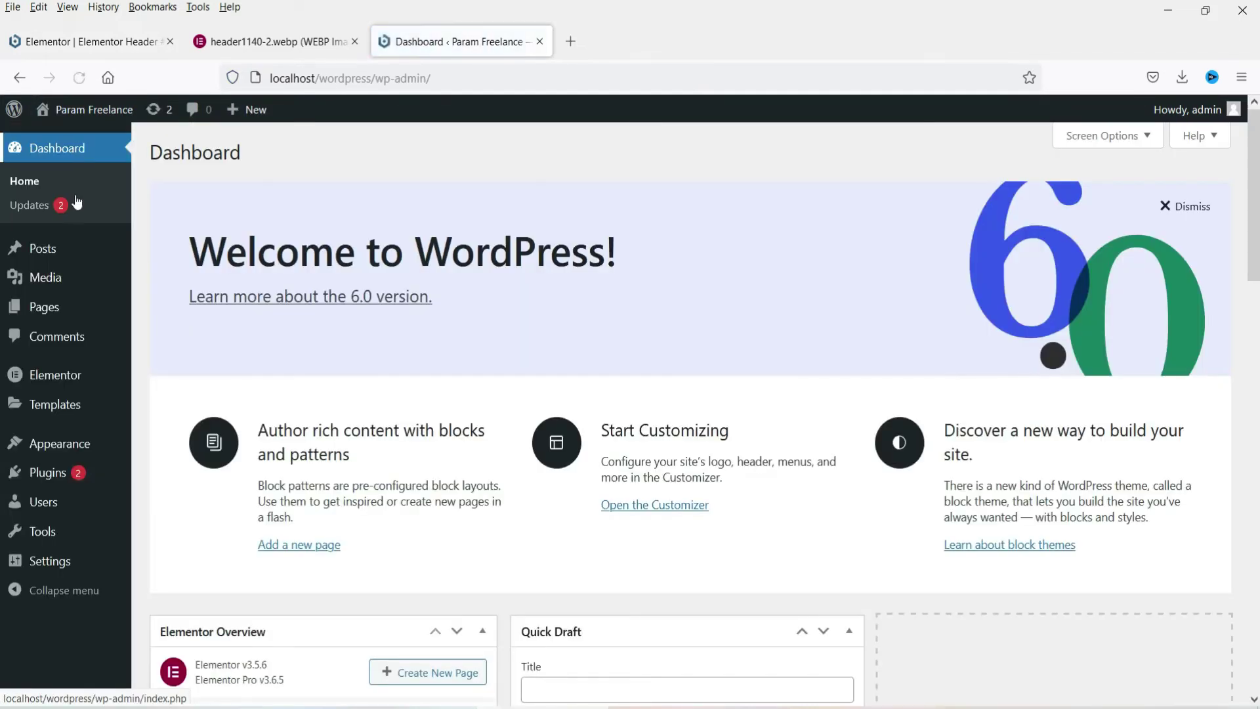
mouse_move(73, 447)
click(164, 494)
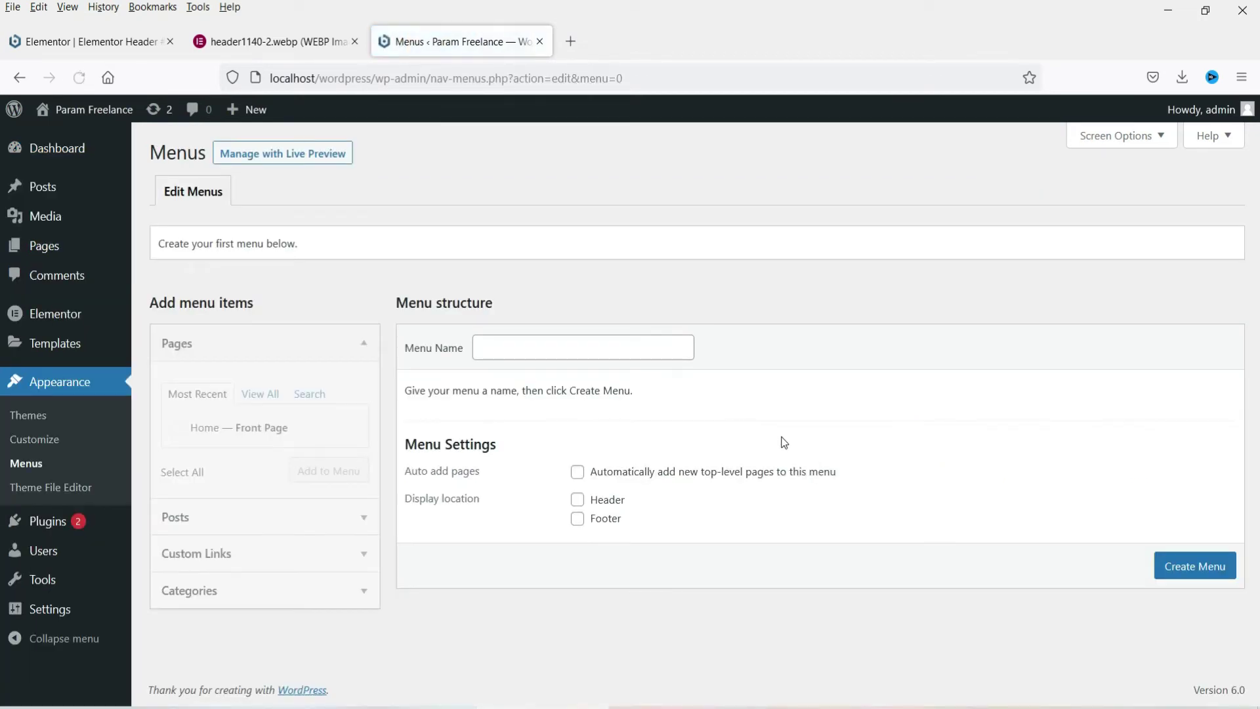
click(570, 350)
text(Mina)
key(BackSpace)
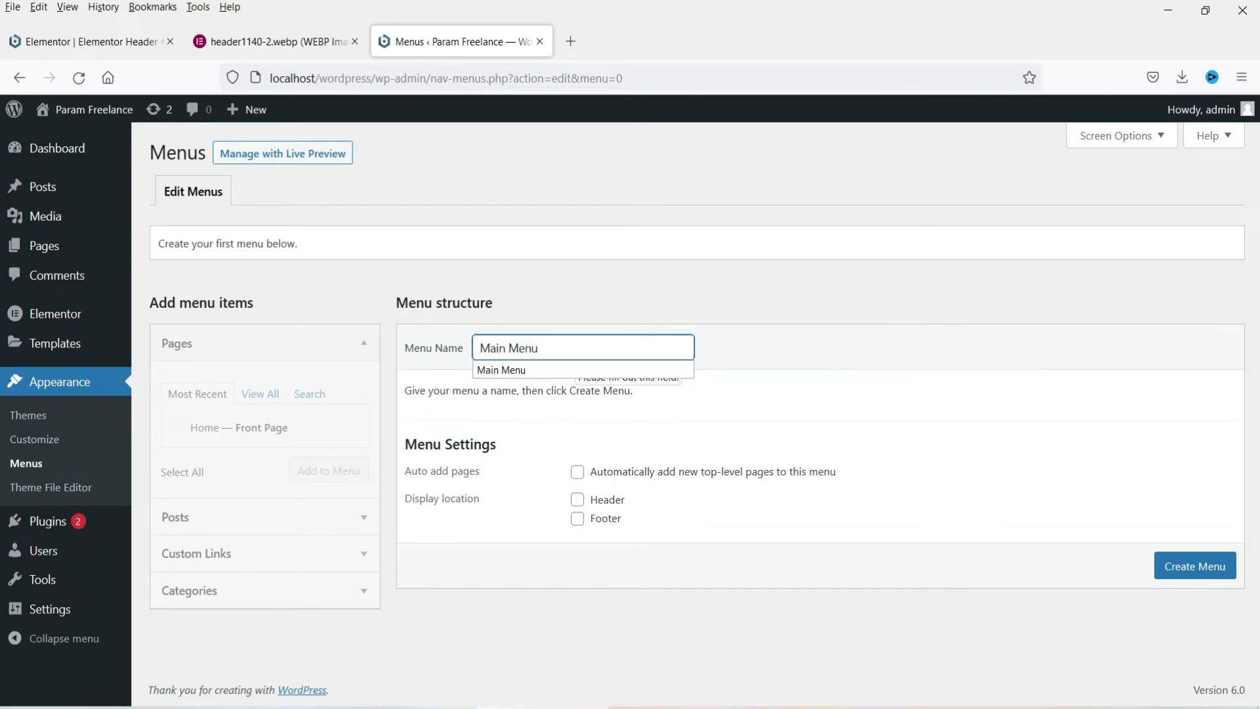
click(1175, 567)
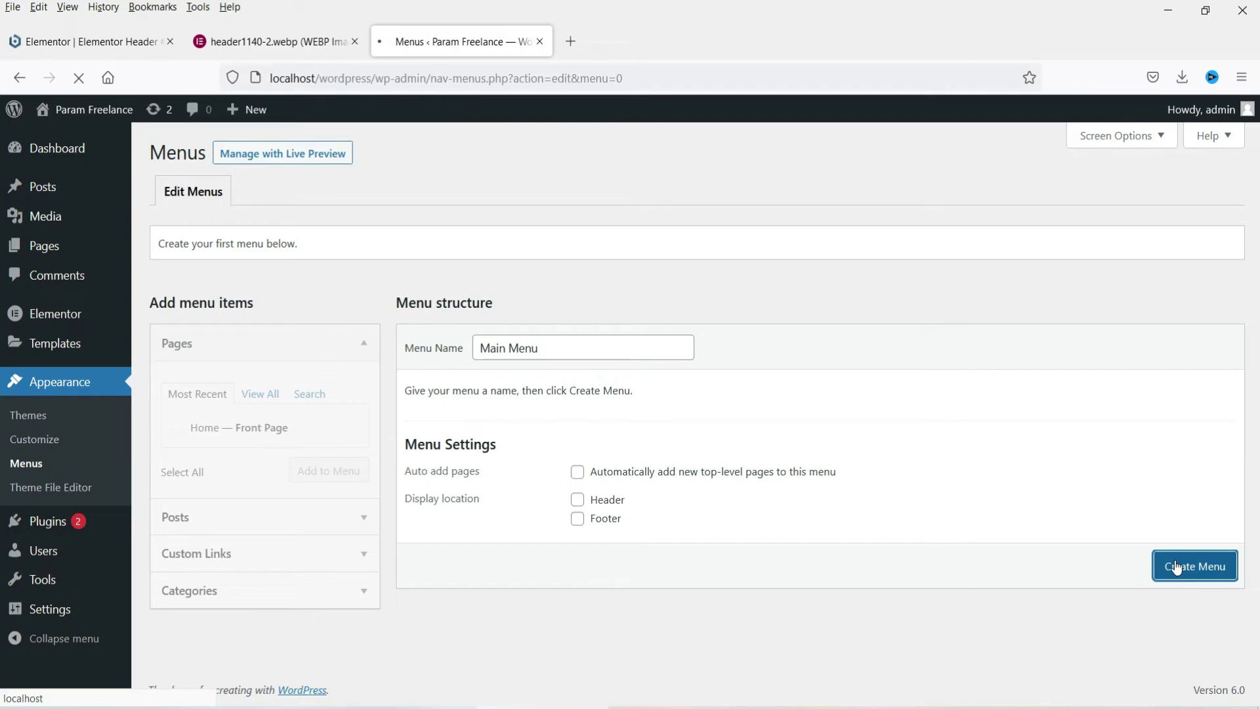
Add the Home page to Main Menu and save the menu
click(178, 430)
click(318, 469)
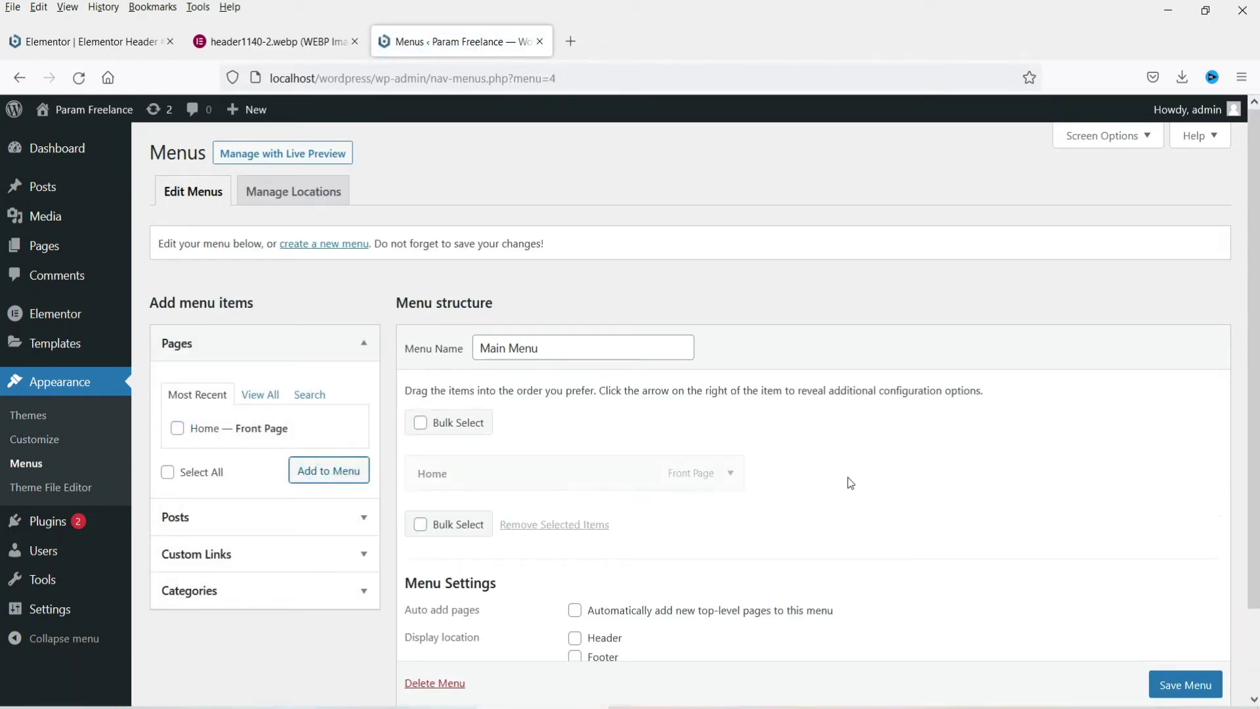
scroll(1201, 689, down, 1)
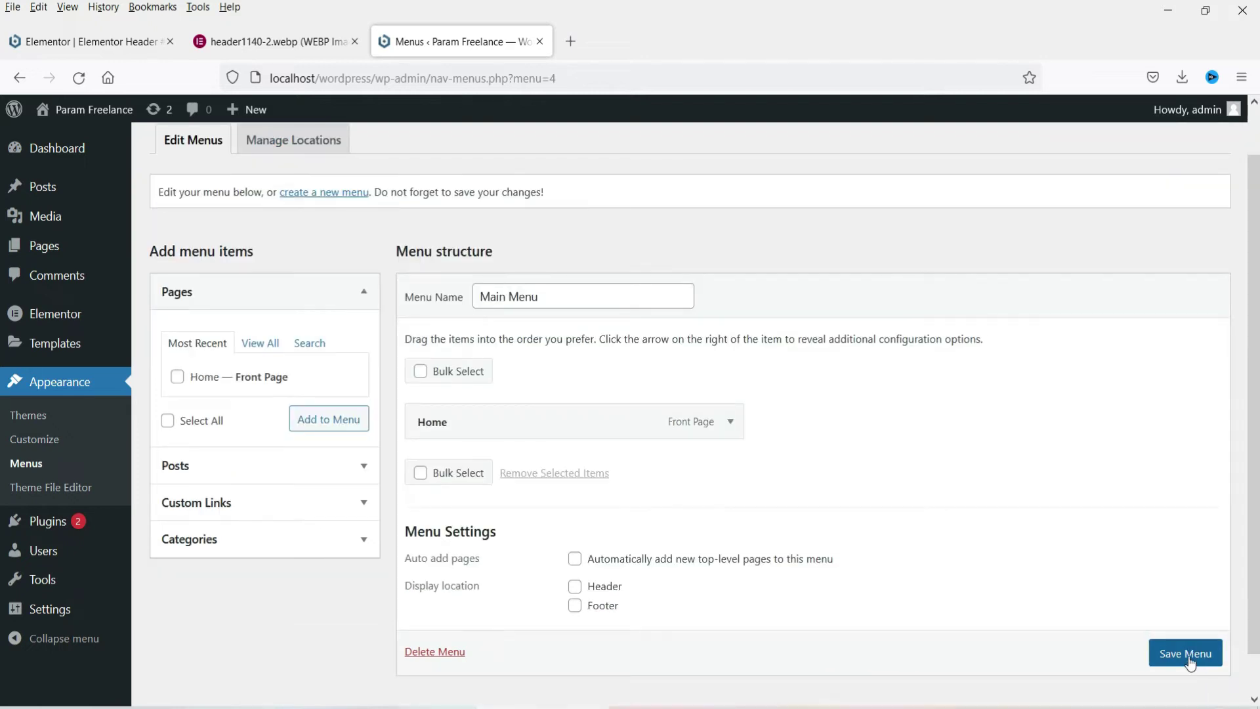
click(1189, 663)
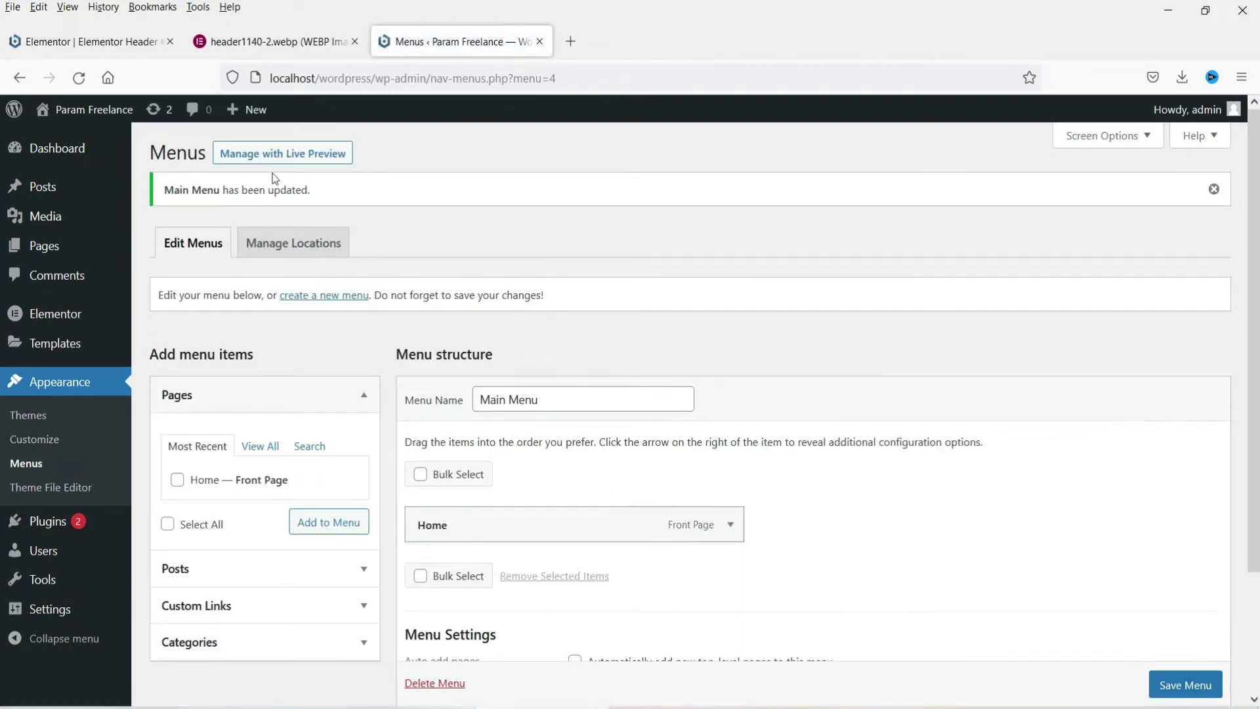
Return to the header template and place a Nav Menu widget in the wide column of the dark blue section
click(69, 41)
click(590, 226)
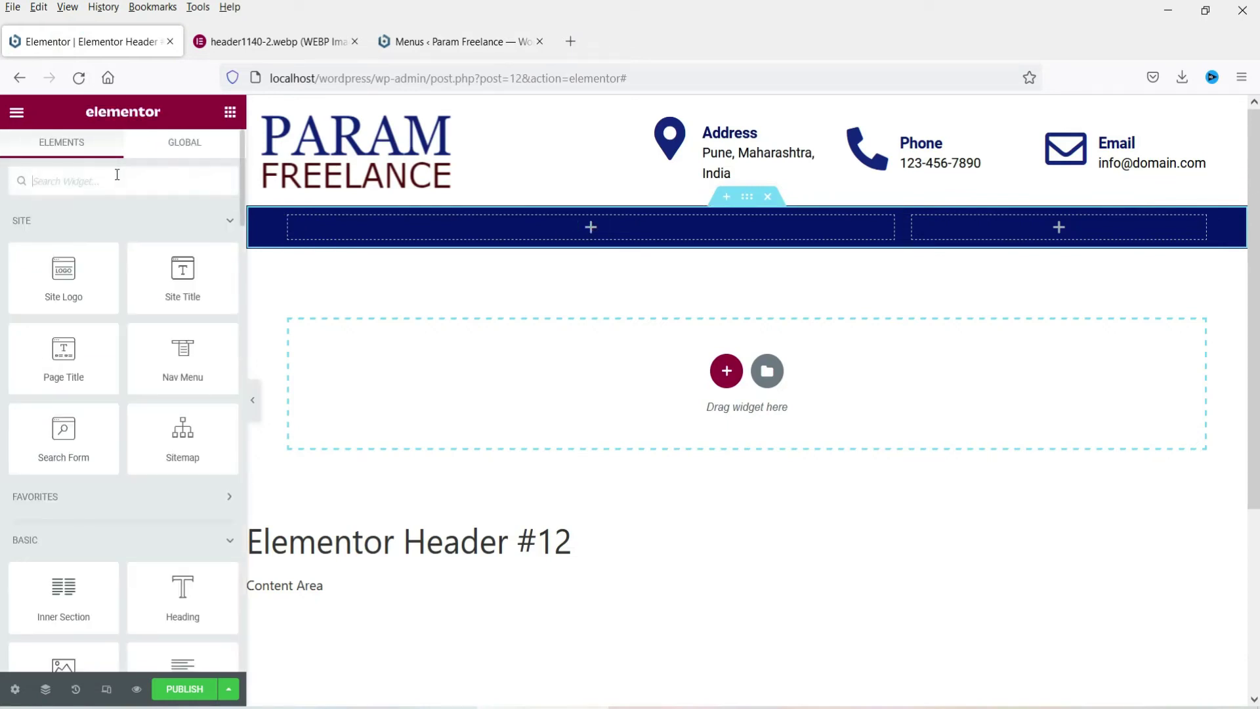
text(menu)
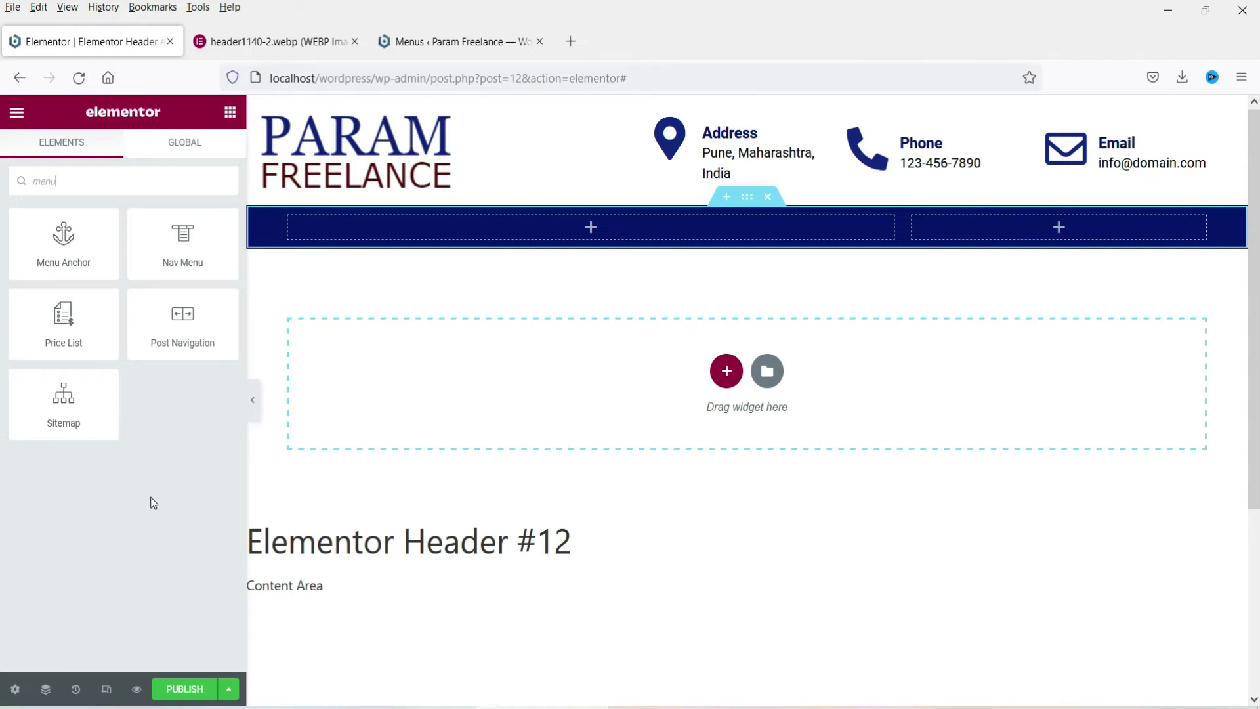
drag(178, 238, 519, 236)
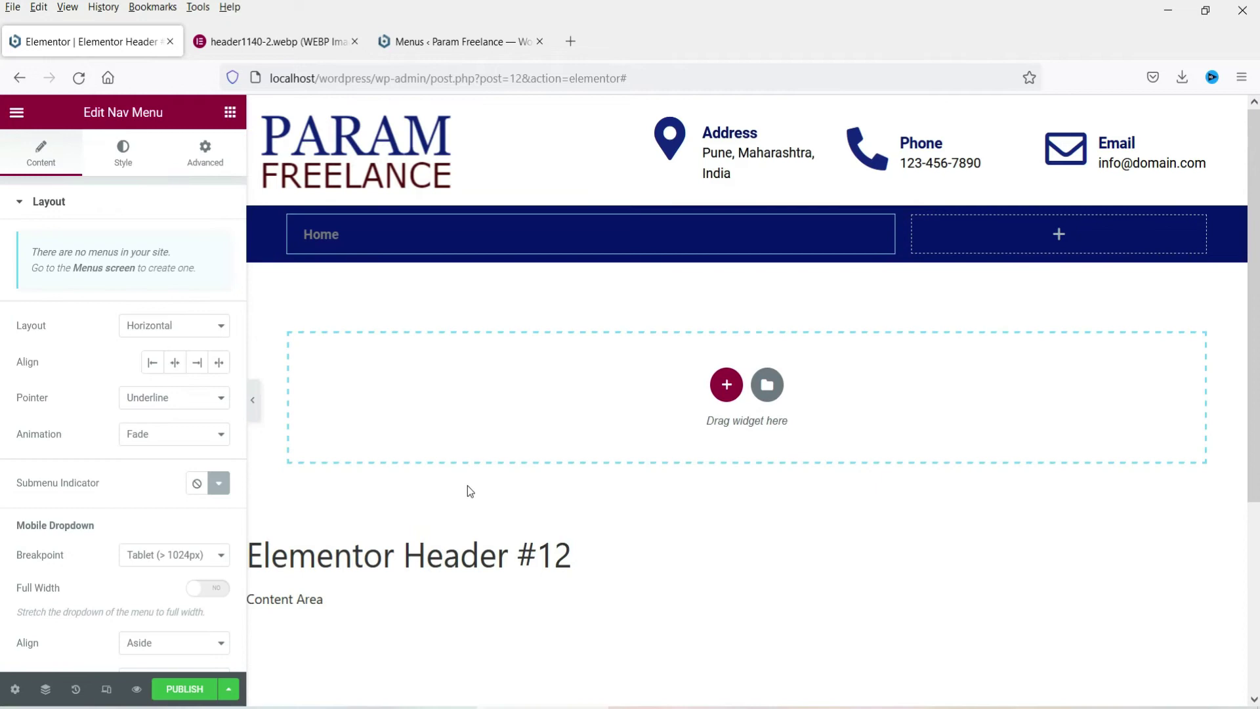
Center the Nav Menu's items and check its remaining layout options
click(177, 365)
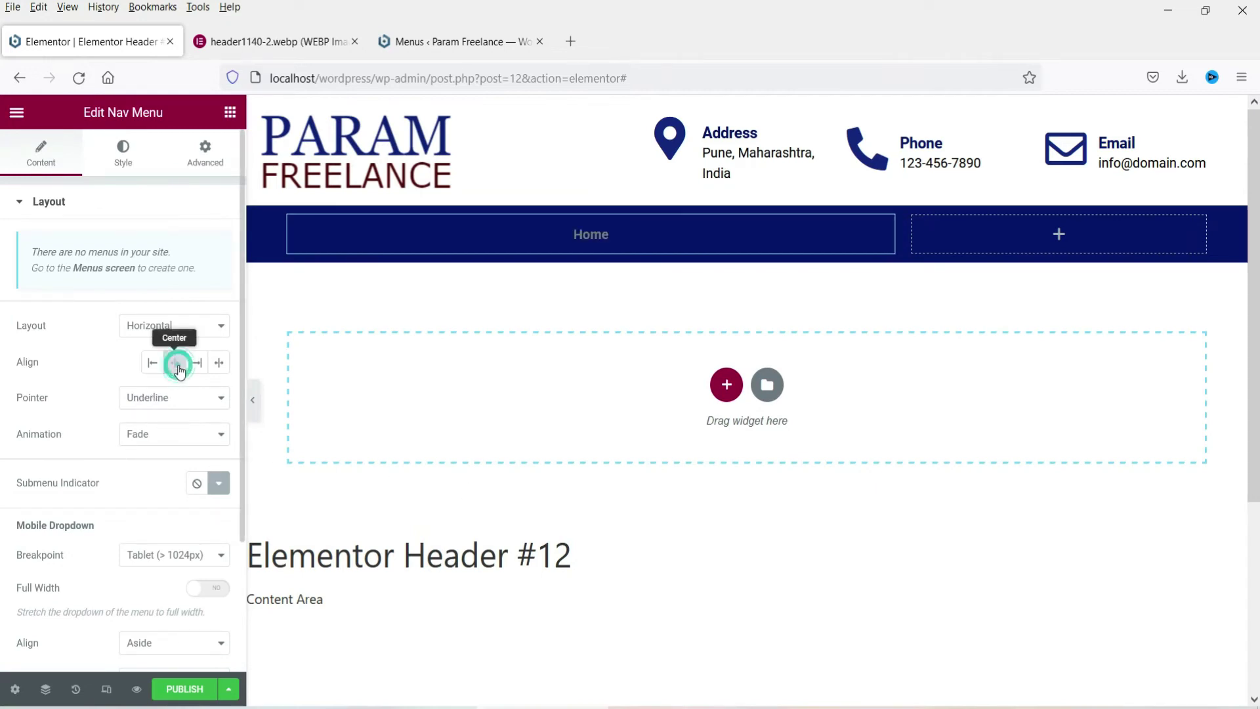
scroll(129, 370, down, 3)
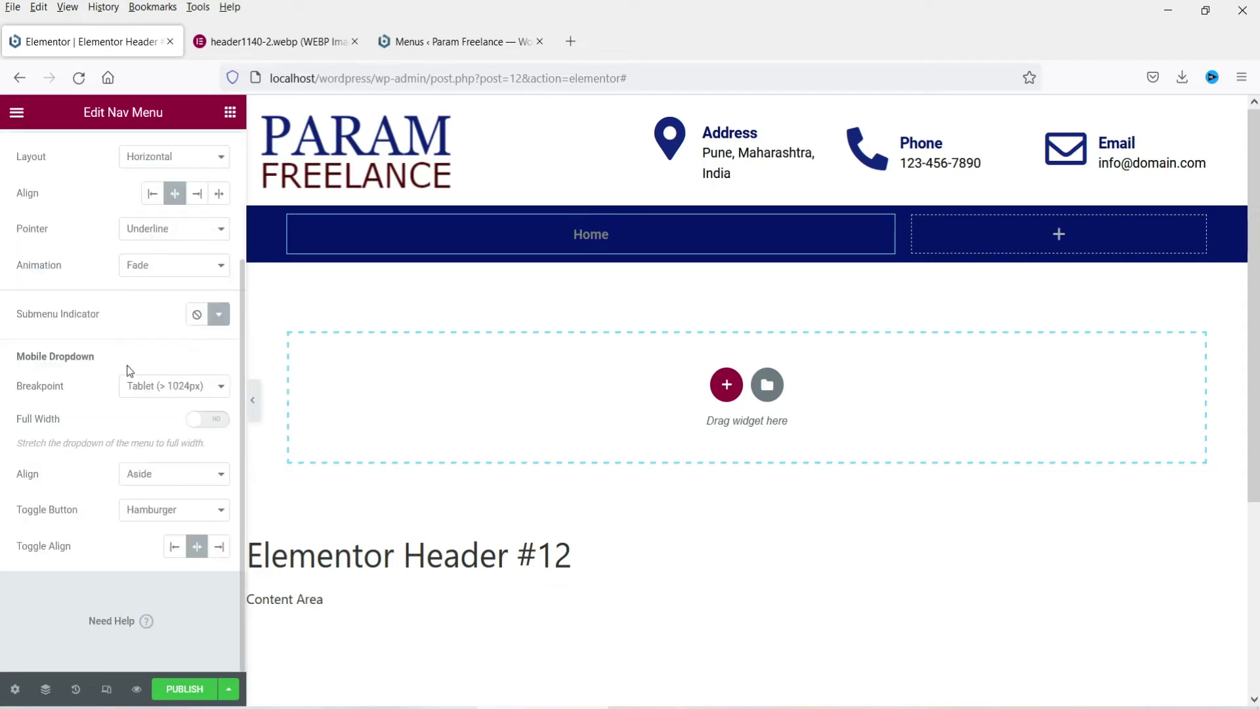
scroll(97, 319, up, 3)
Set the Nav Menu's normal text color to #ffffff
click(113, 164)
click(196, 316)
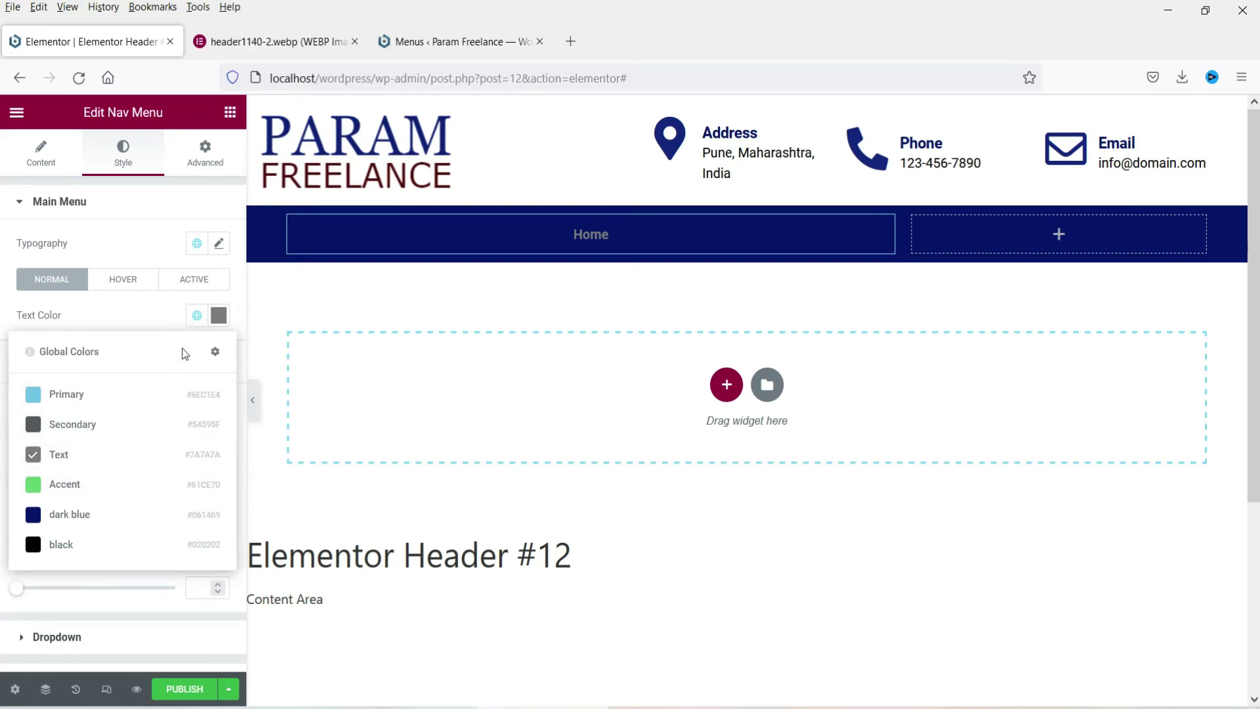
click(219, 315)
text(ffffff)
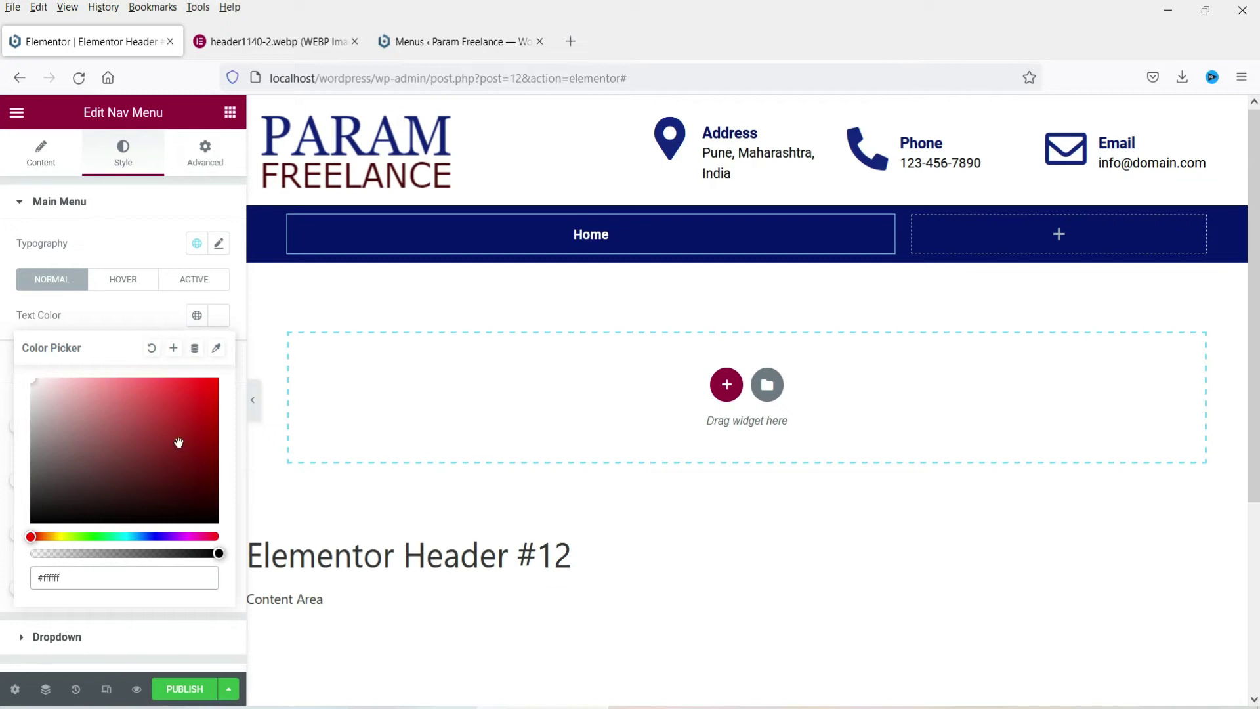
Save the Nav Menu's text color as a new global color named "white"
click(174, 348)
triple_click(633, 405)
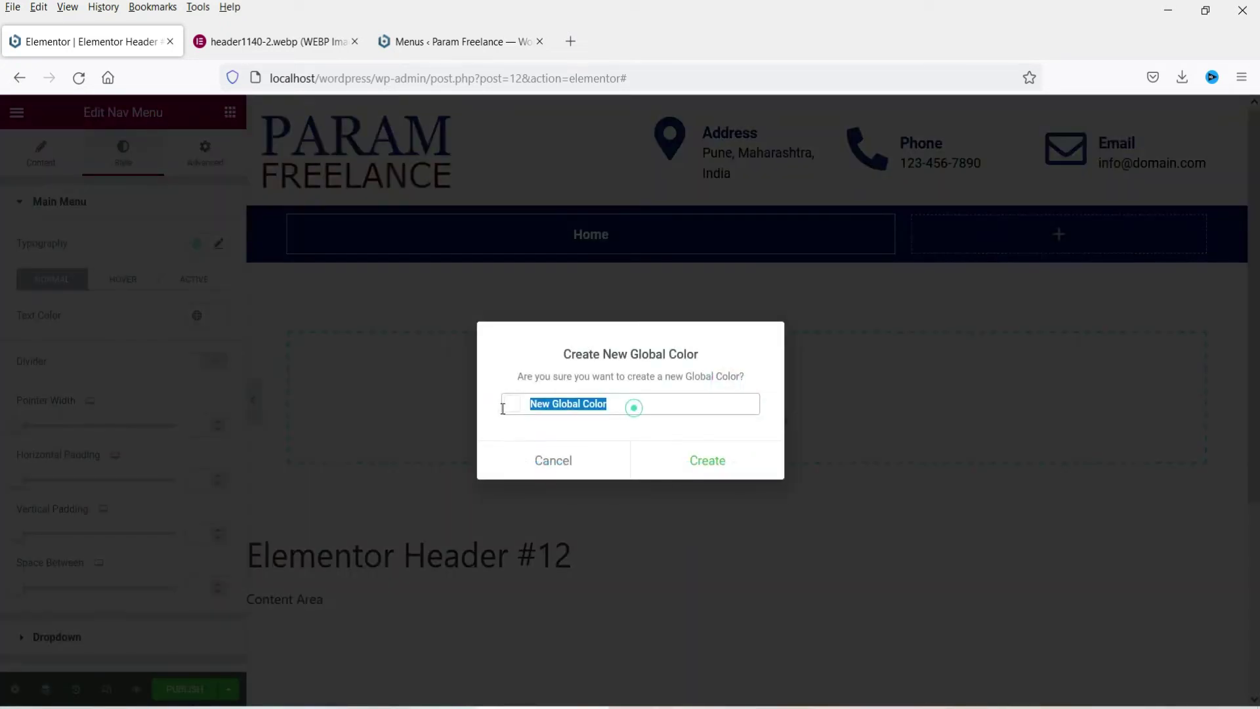
text(white)
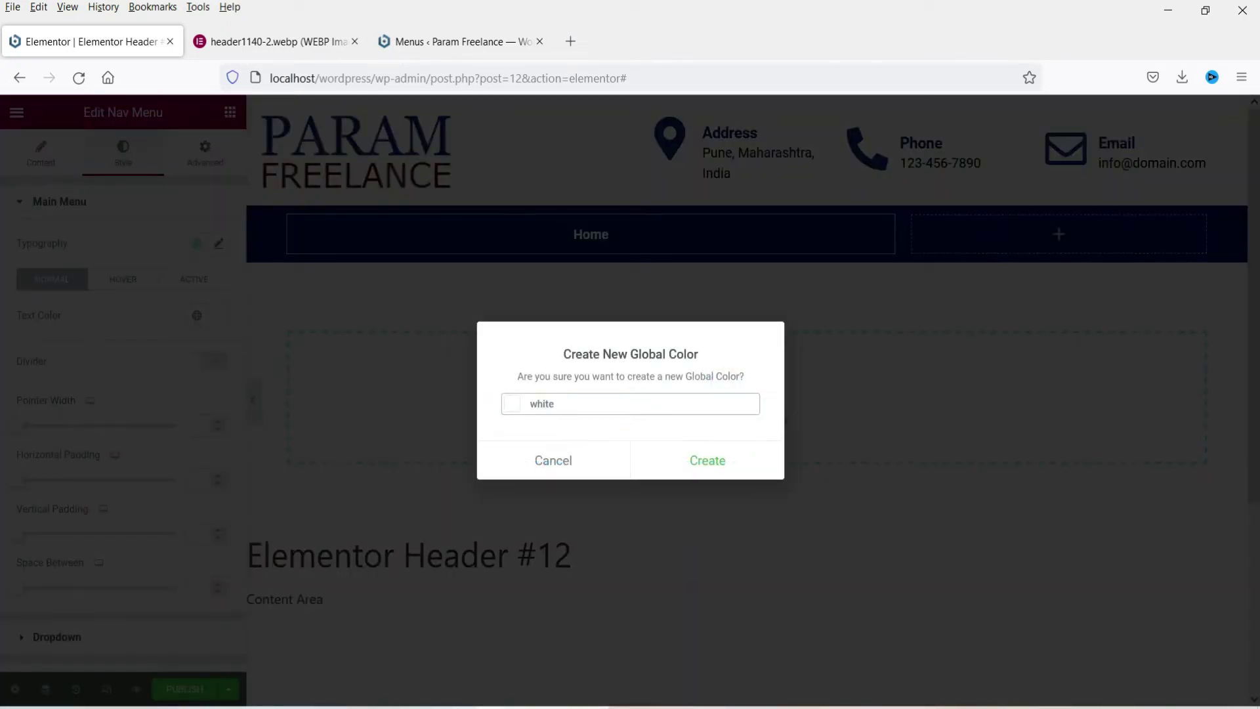
click(706, 470)
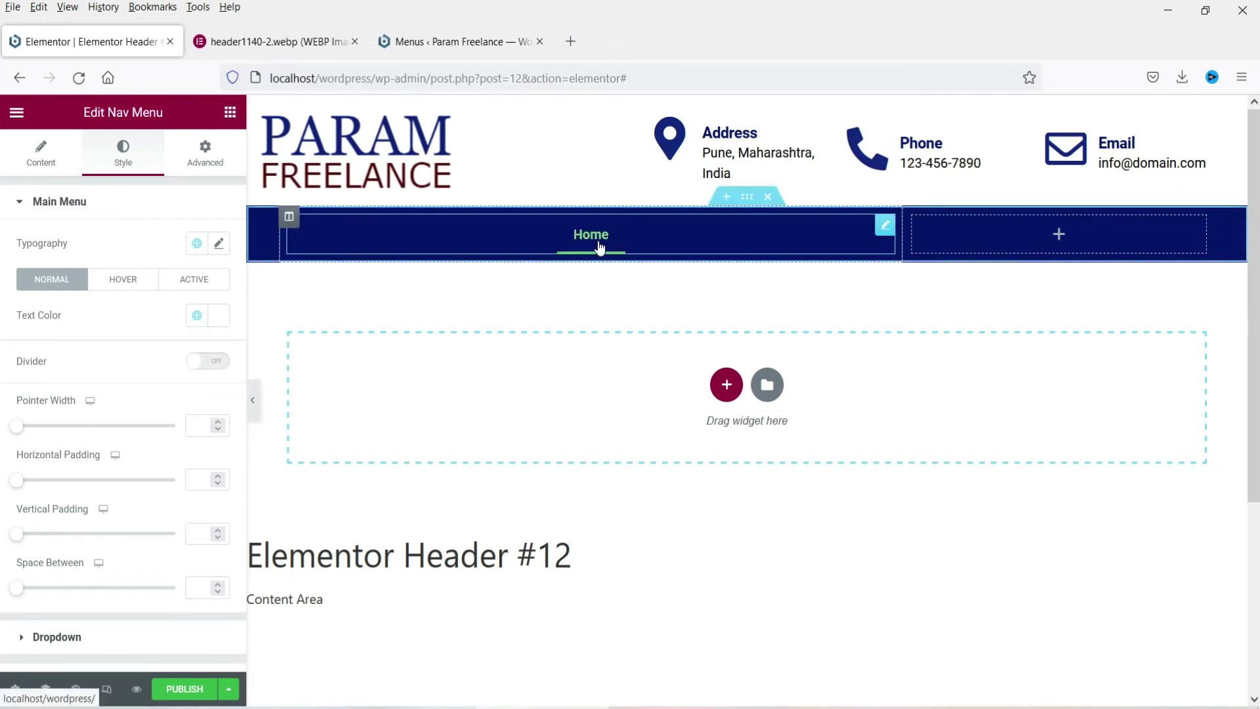
Add a Social Icons widget to the empty narrow column of the dark blue navigation section
click(1059, 236)
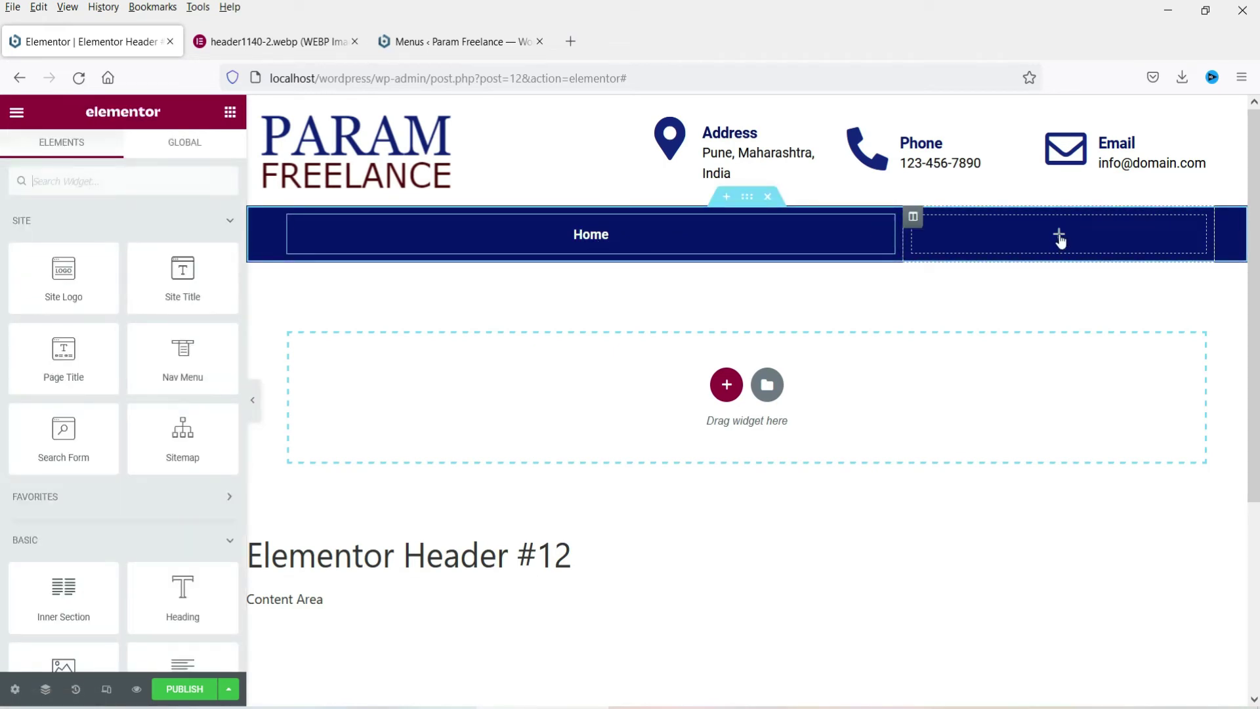
click(85, 181)
text(s)
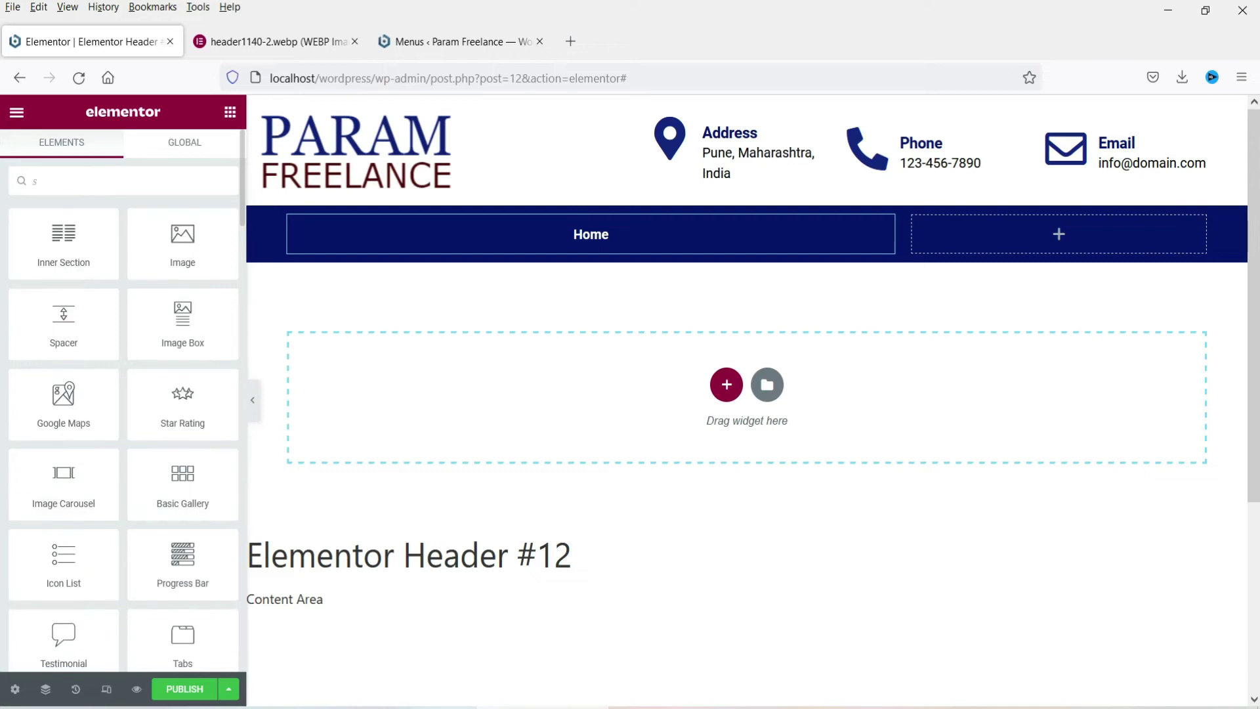
text(oci)
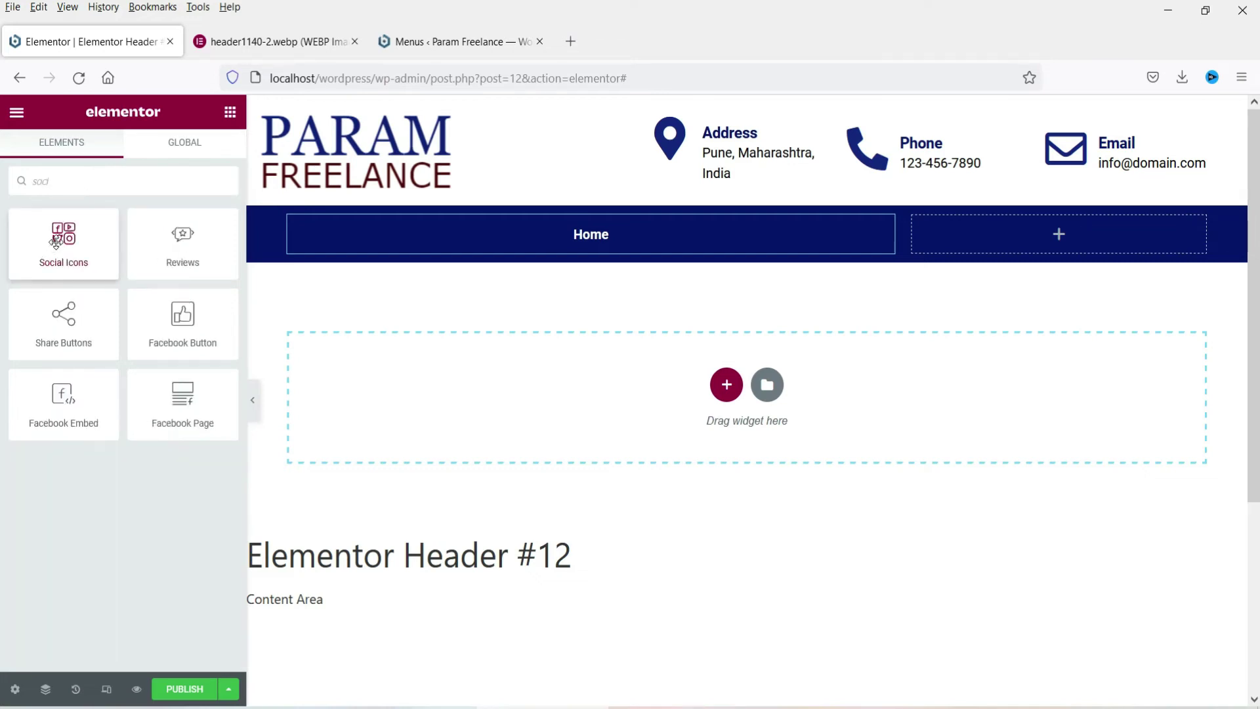
drag(59, 240, 1020, 240)
drag(975, 332, 928, 341)
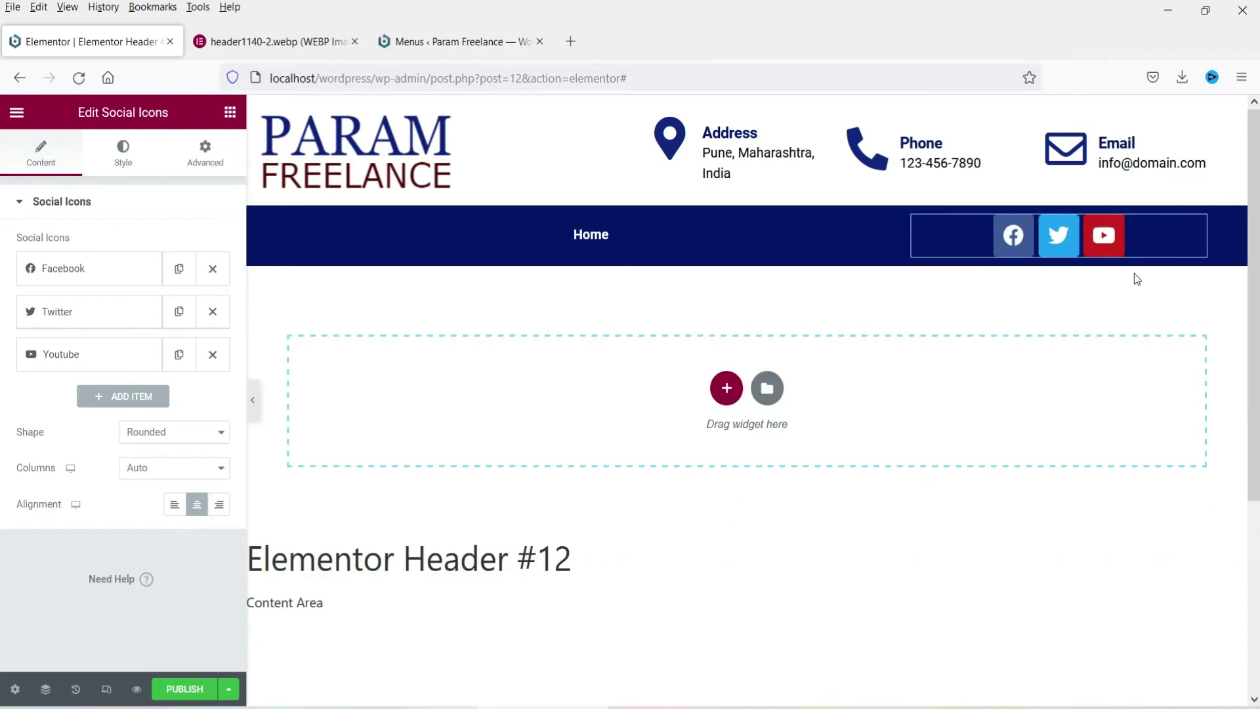
Set the Facebook item's link to # and its color mode to Custom
click(124, 269)
click(49, 443)
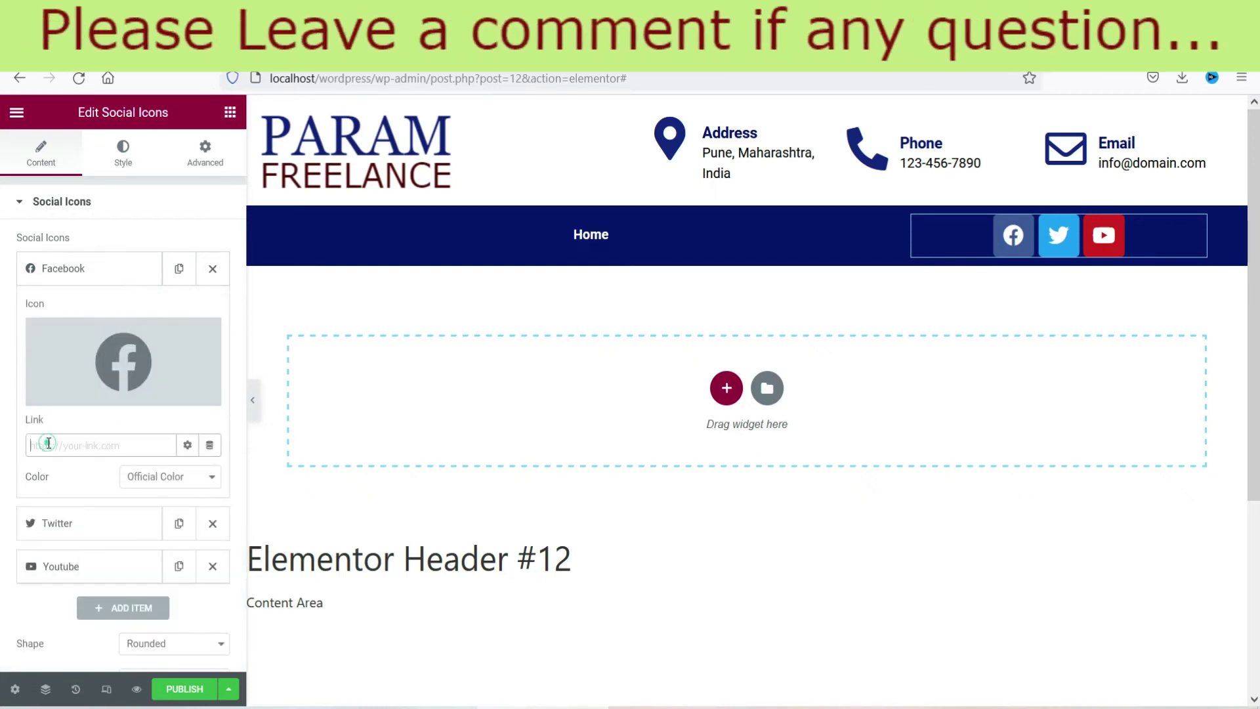
text(#)
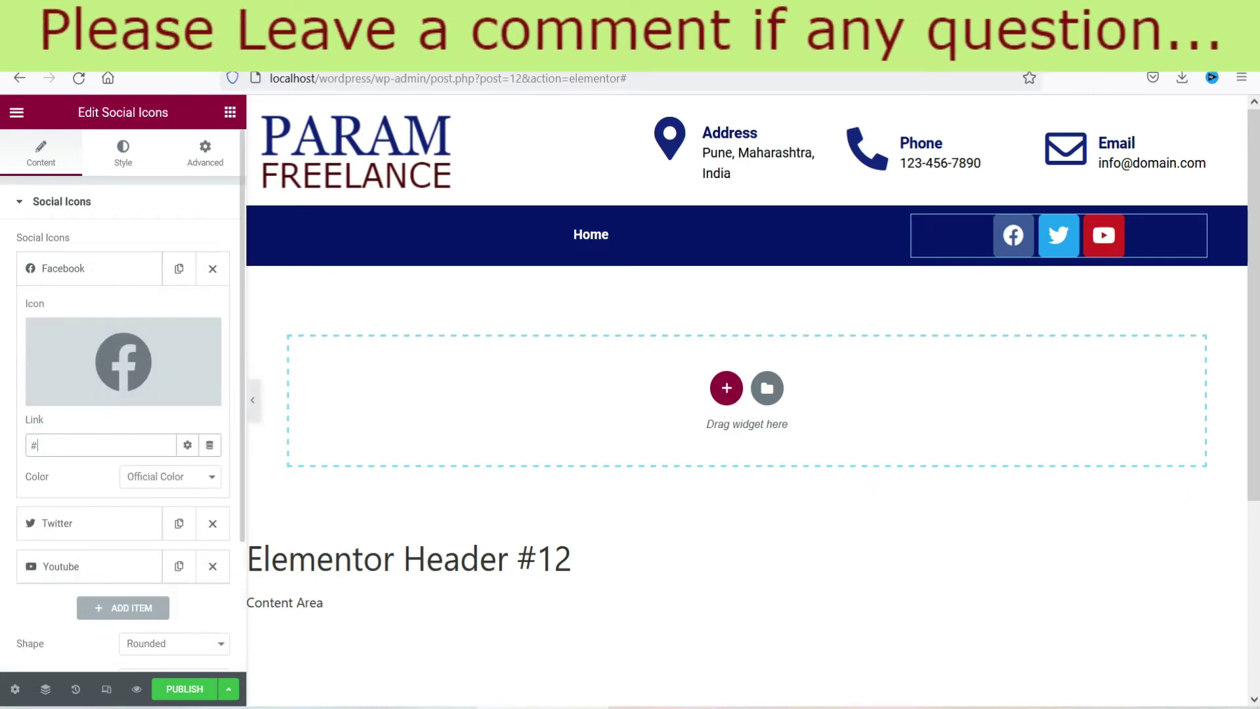
click(199, 487)
click(196, 523)
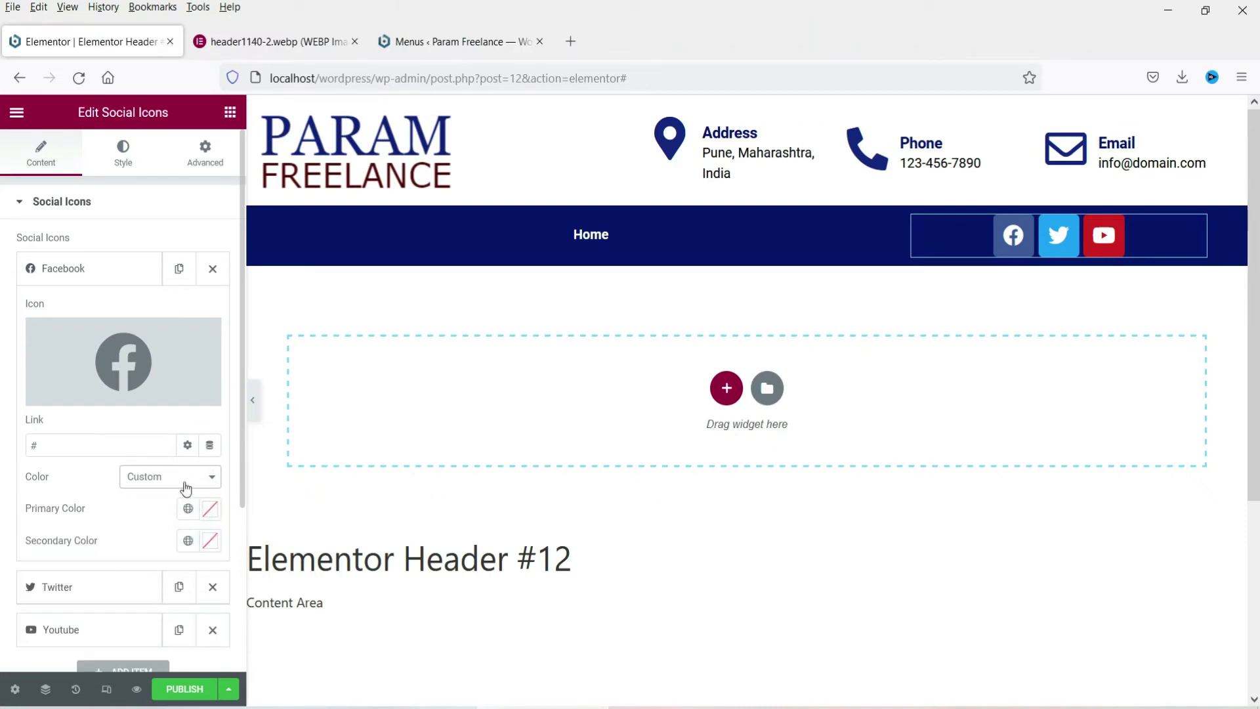
Give the Facebook icon the global dark blue as primary color and the global white as secondary color
click(187, 508)
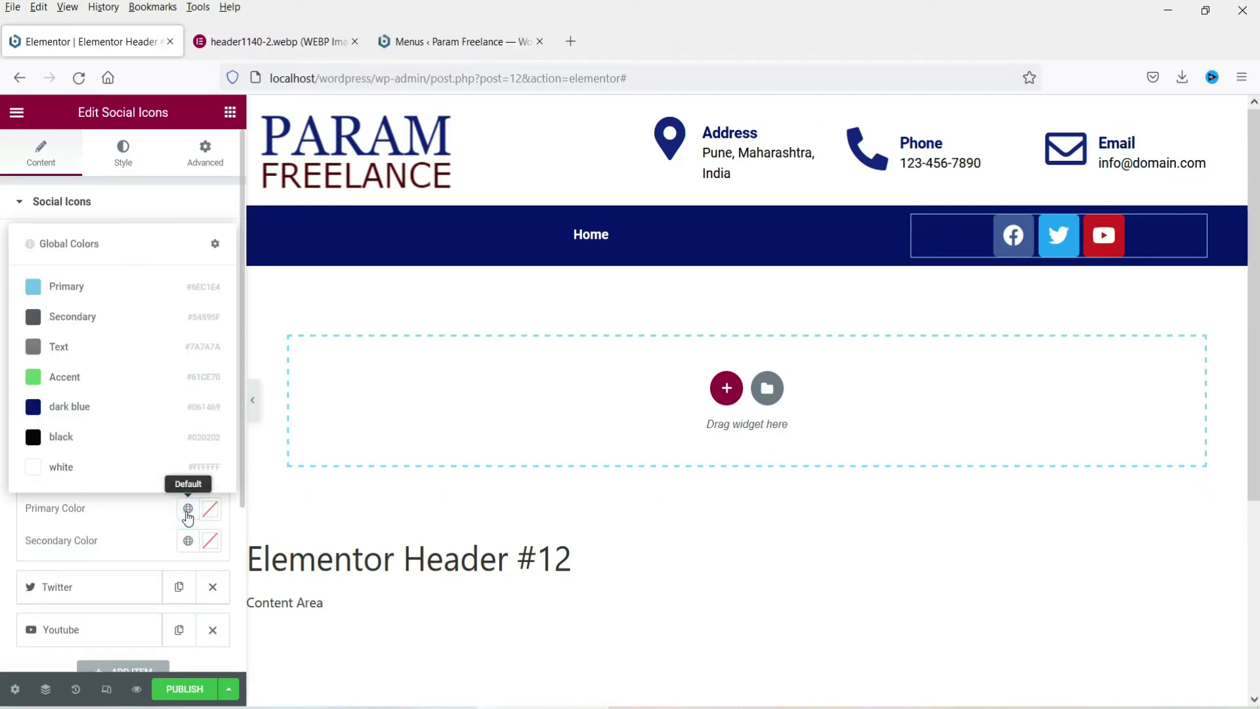
click(64, 471)
click(188, 508)
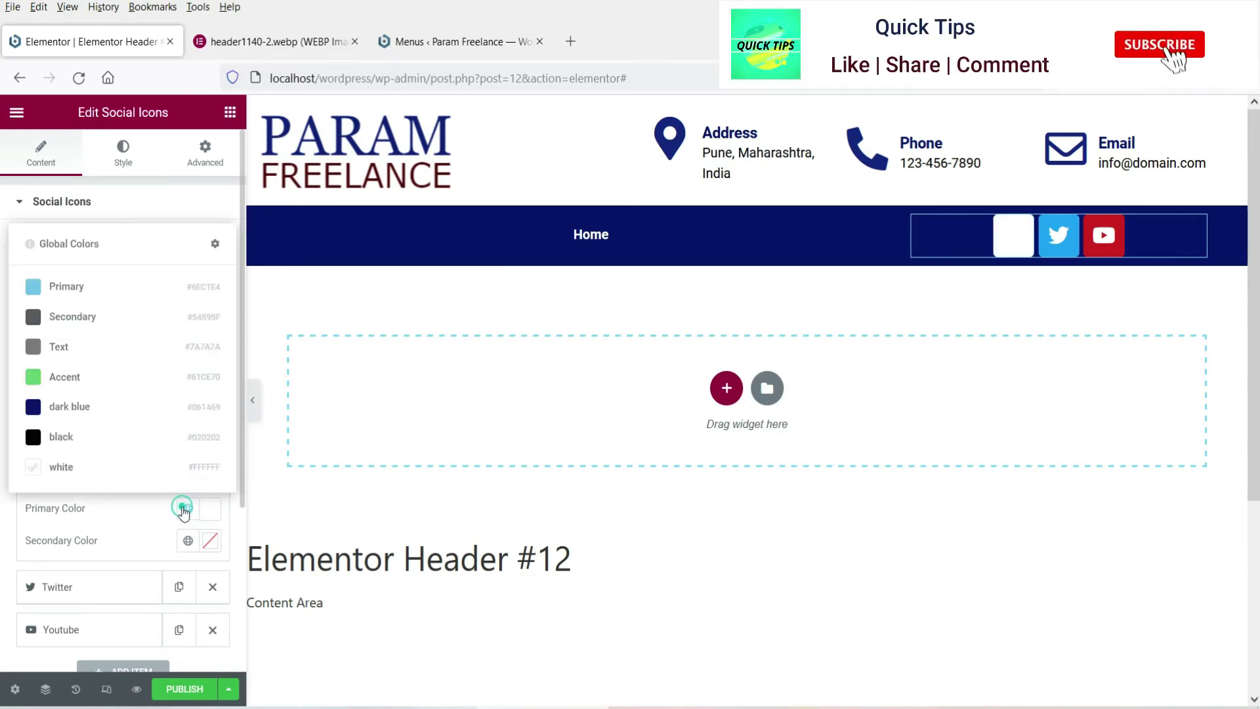
click(66, 408)
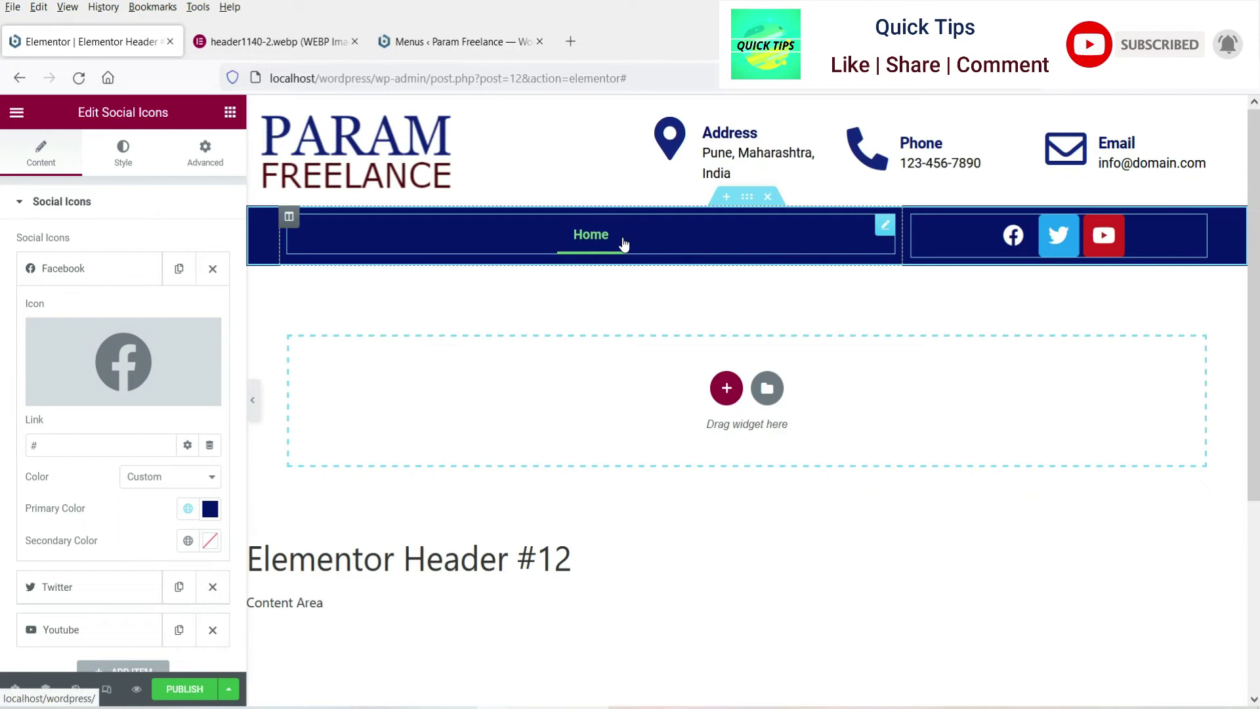
click(188, 540)
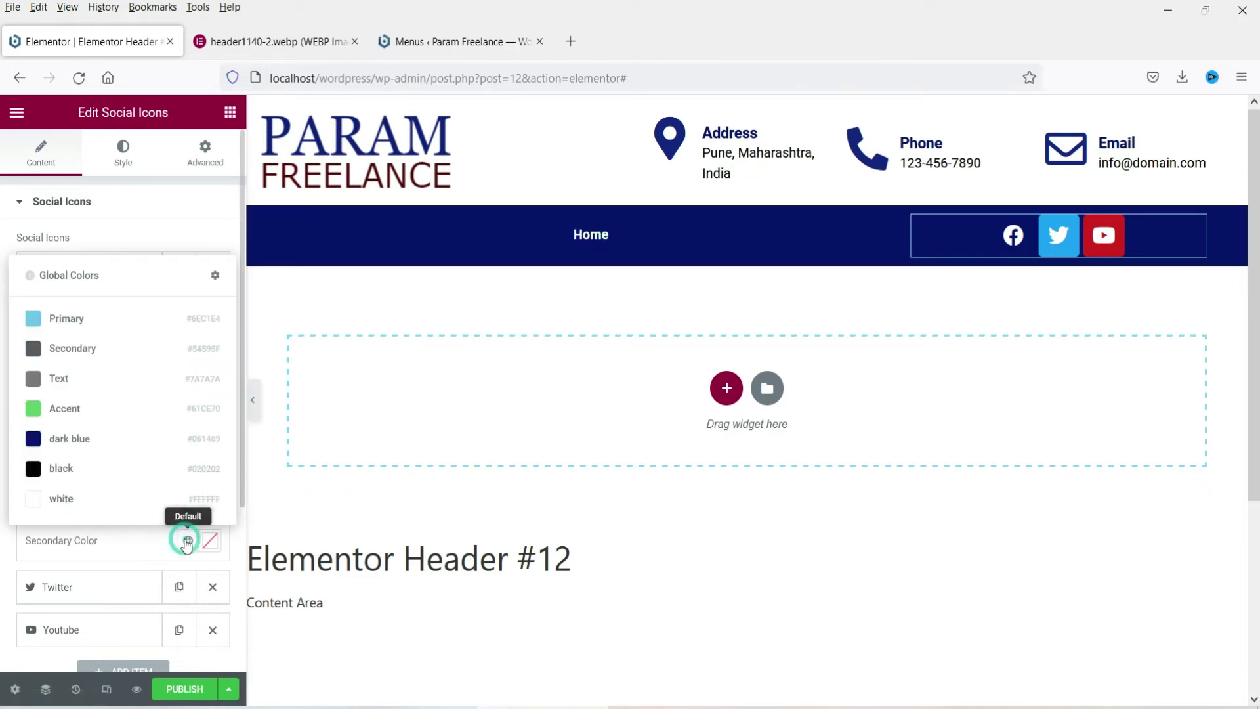
click(61, 499)
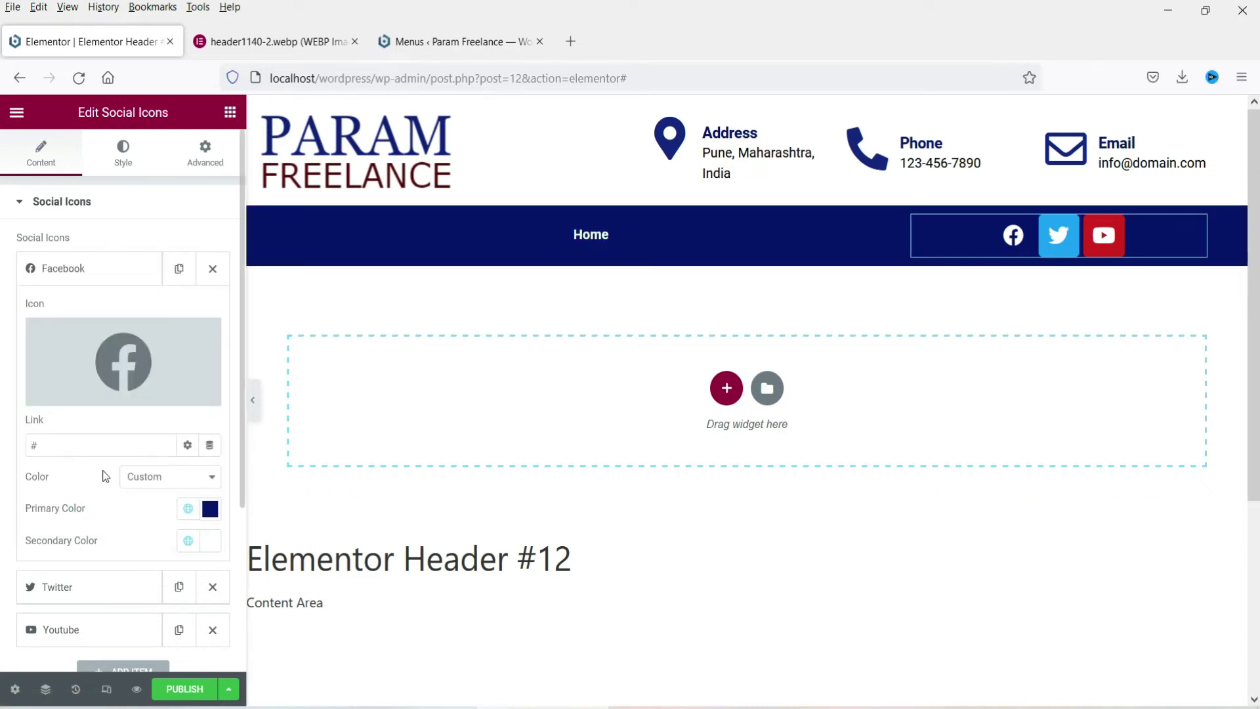
Set the Twitter item's link to # and its color mode to Custom
click(66, 270)
click(62, 311)
click(83, 493)
text(#)
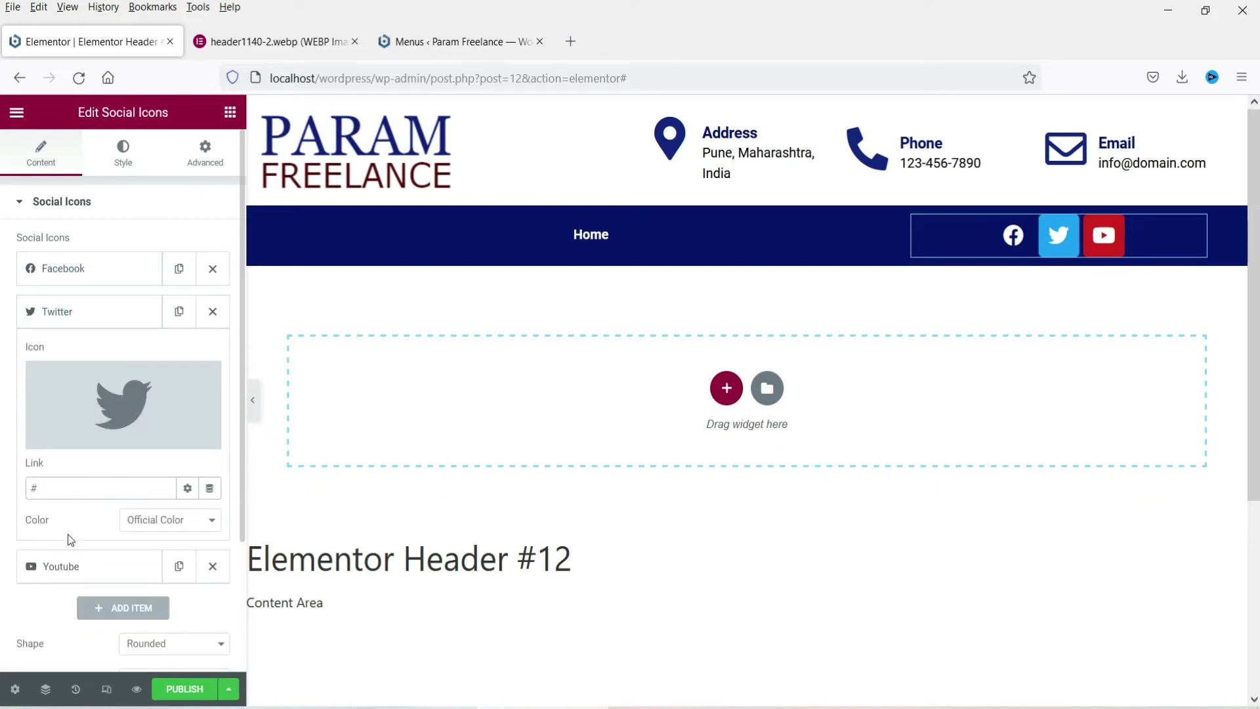
click(158, 528)
click(150, 568)
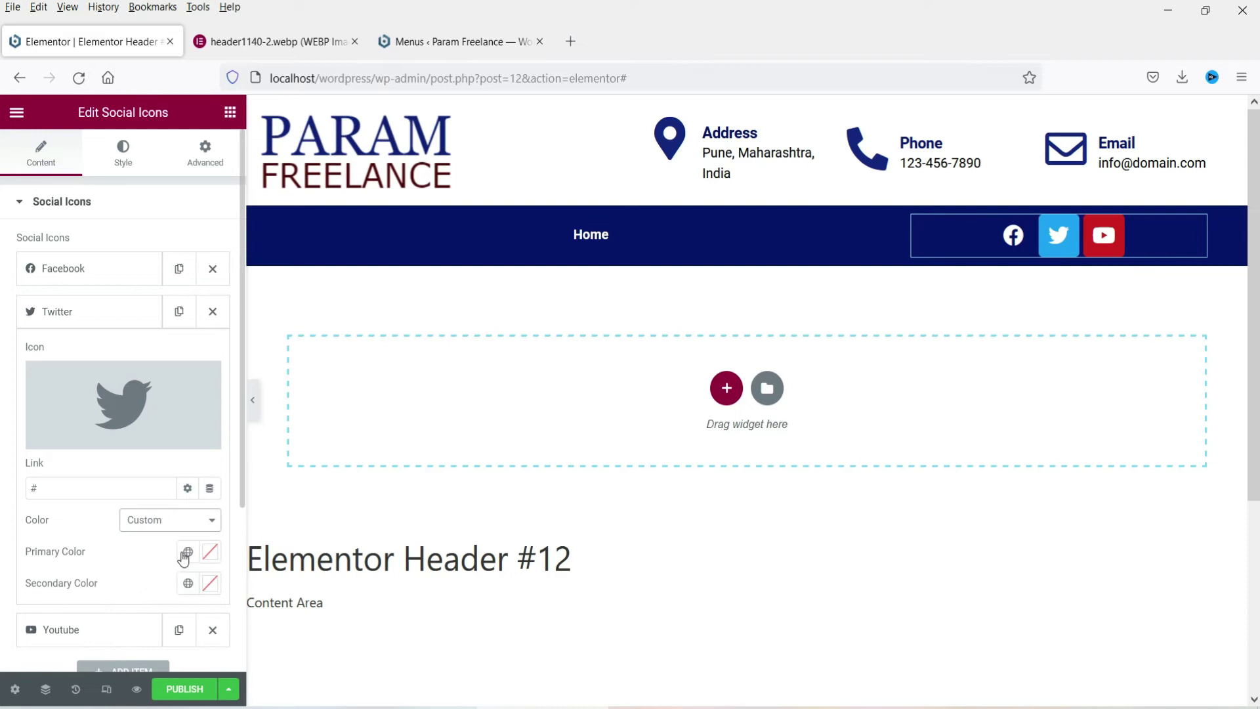
Give the Twitter icon the global dark blue as primary color and the global white as secondary color
click(188, 552)
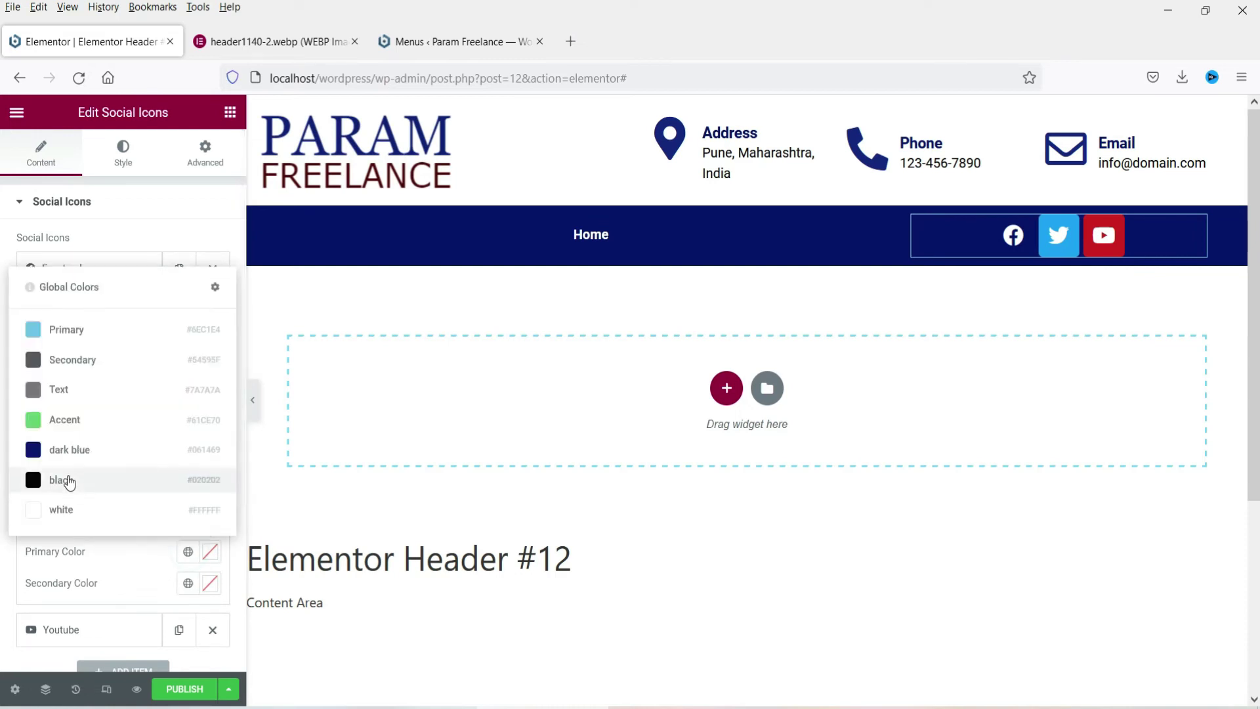
click(69, 451)
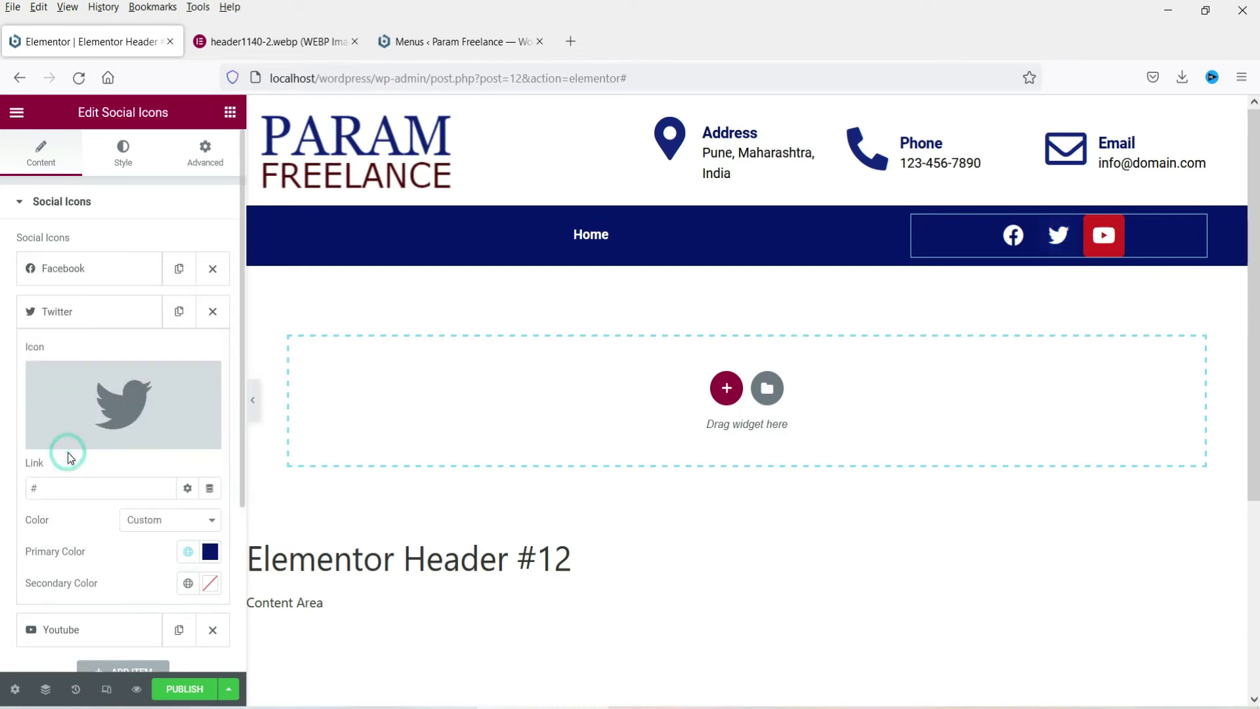
click(187, 584)
click(62, 536)
Switch the Youtube item to custom colors, with the global dark blue as primary and the global white as secondary
scroll(120, 492, down, 4)
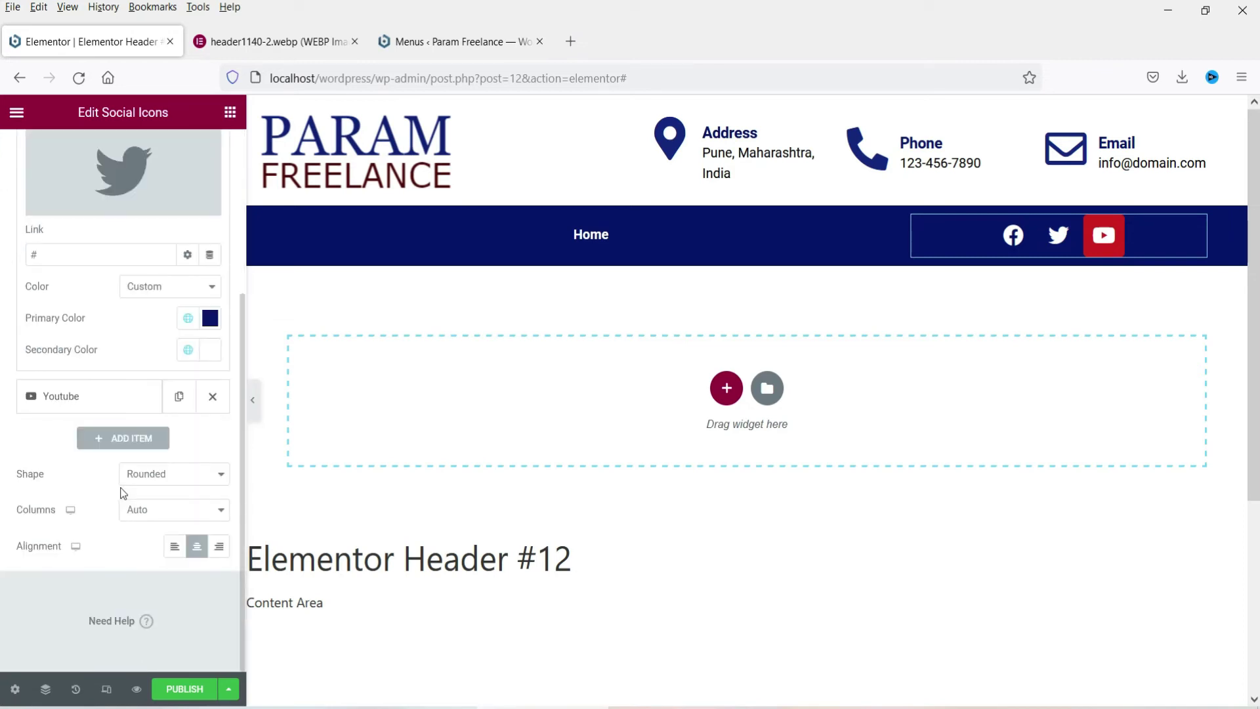
click(76, 399)
click(159, 330)
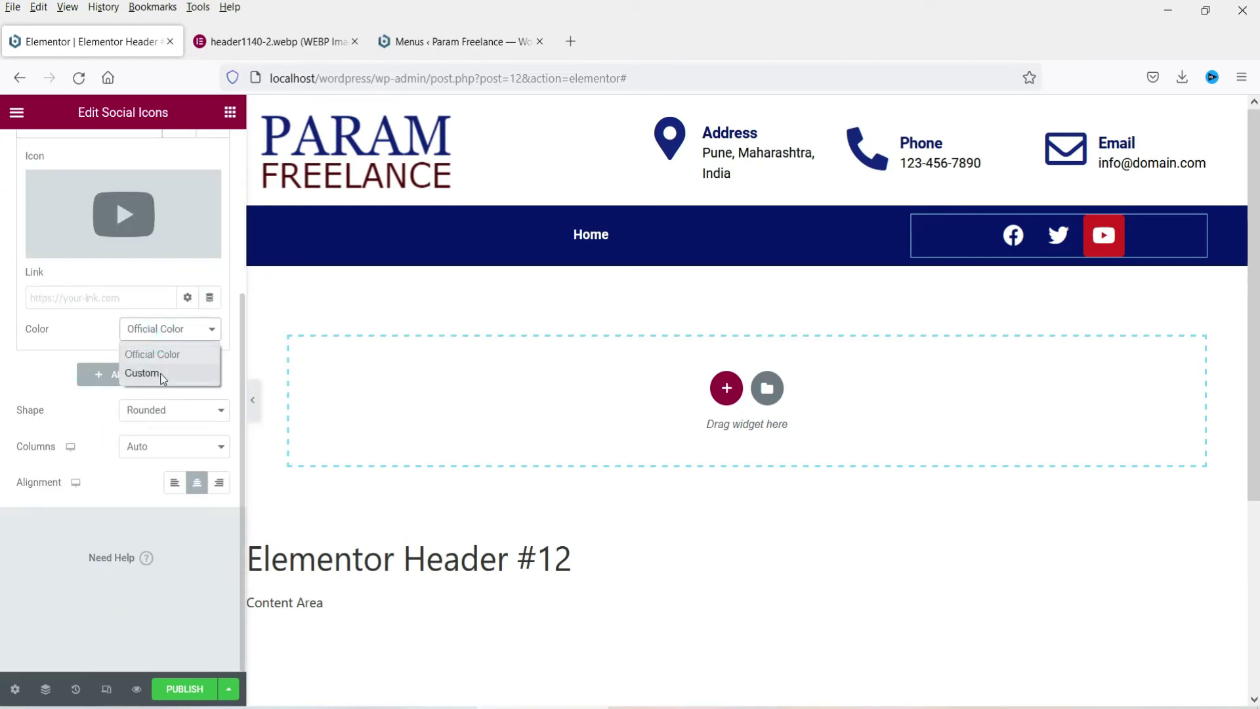
click(160, 367)
click(187, 423)
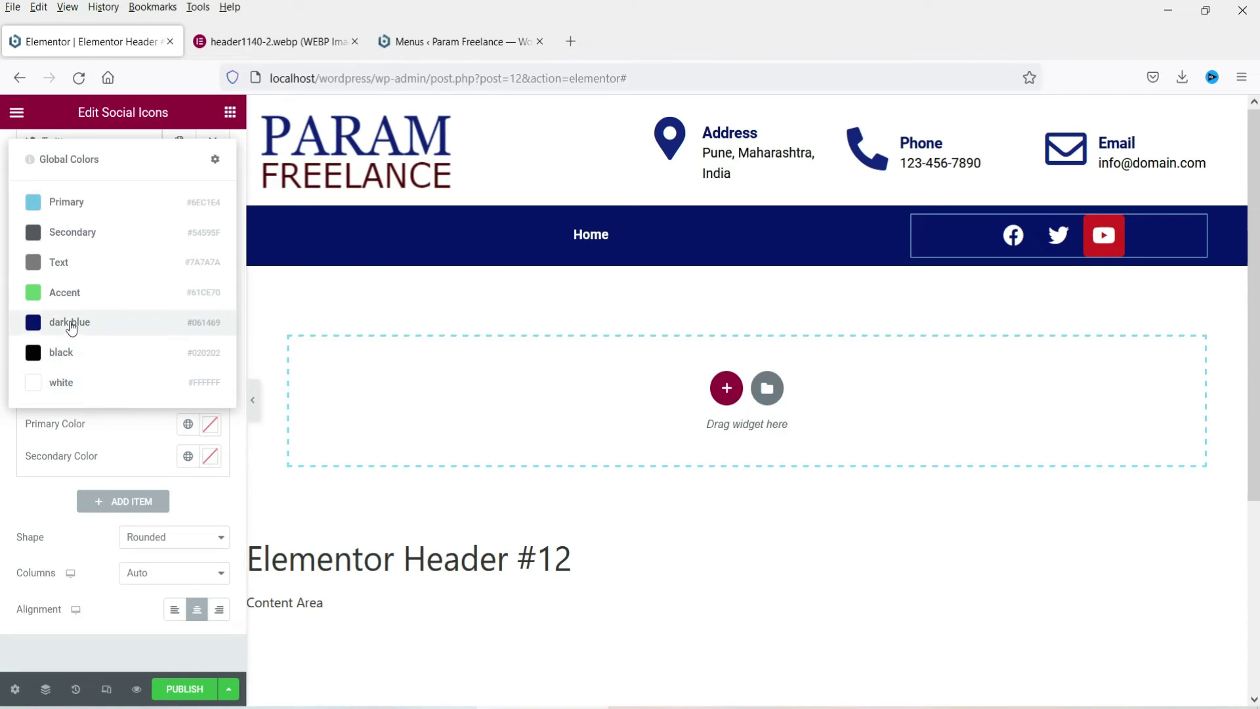
click(69, 321)
click(187, 457)
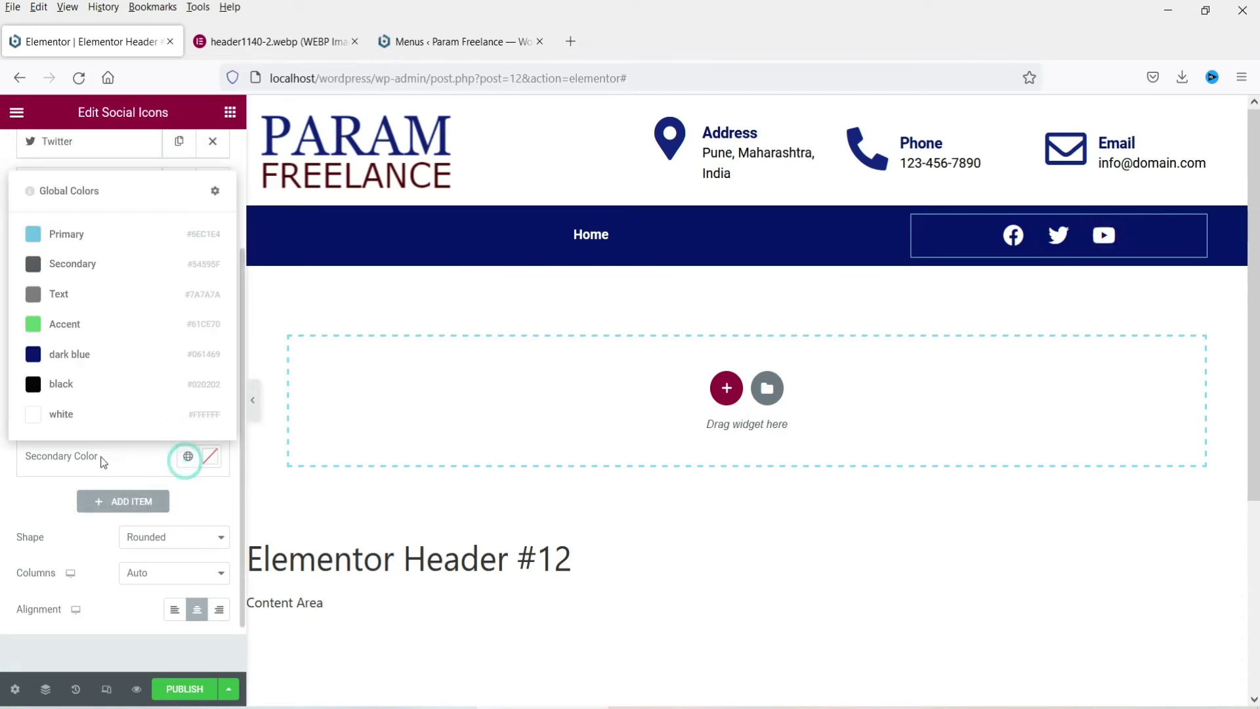
click(70, 411)
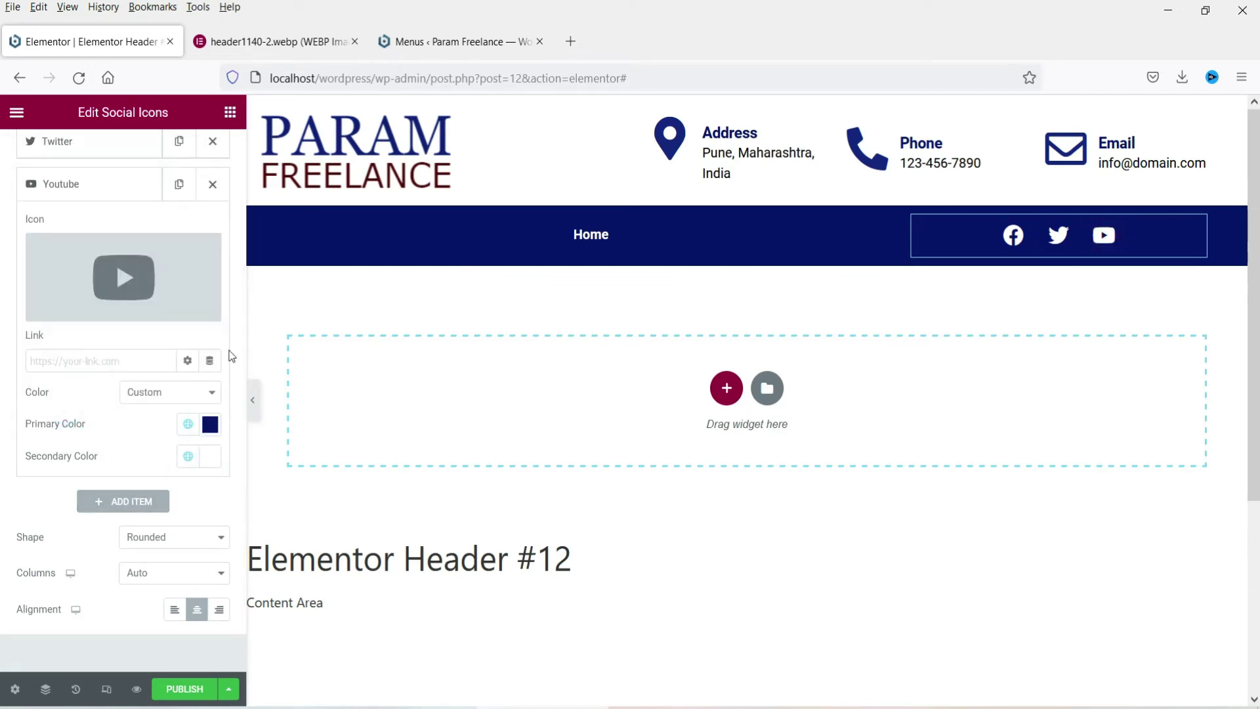
Right-align the social icons and set their shape to Circle, keeping the columns on Auto
click(220, 612)
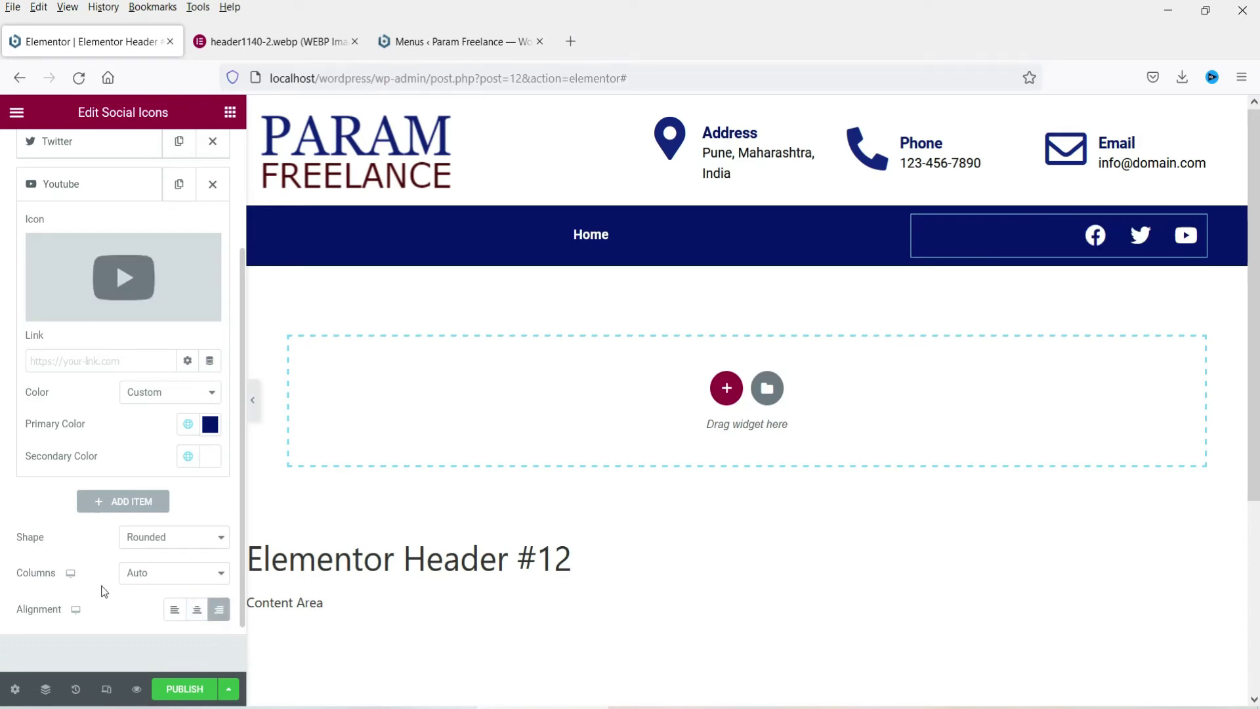
click(167, 538)
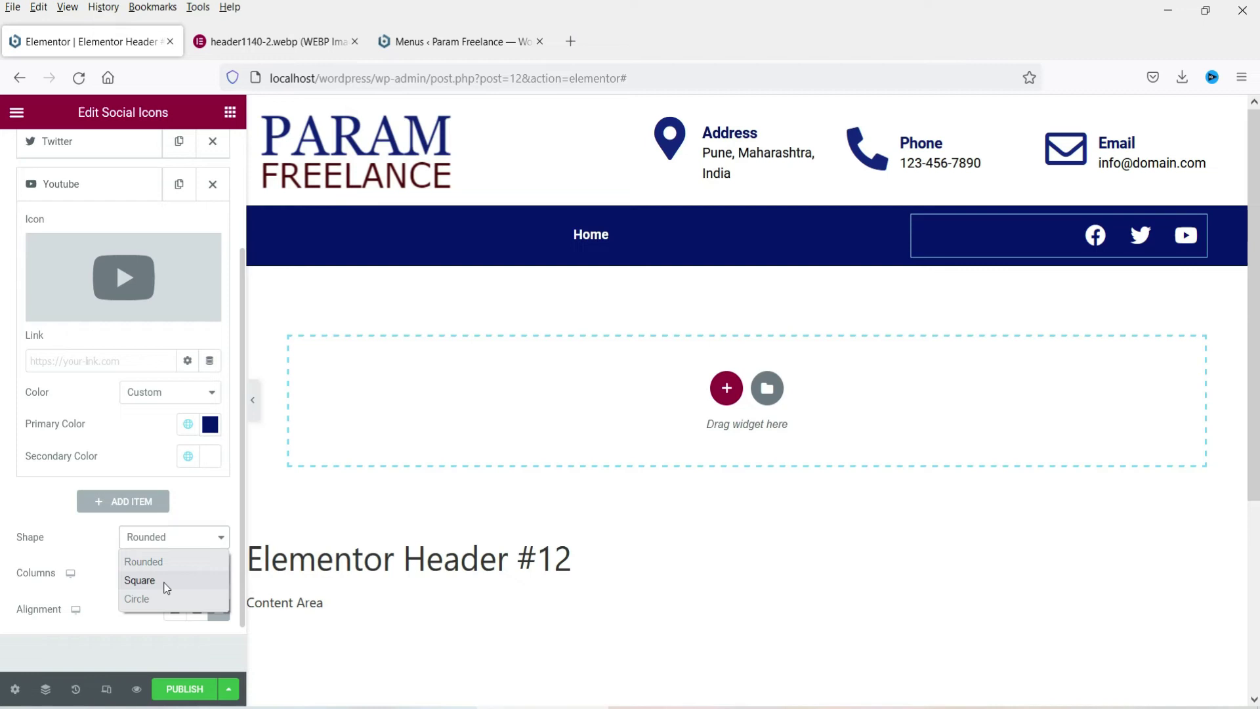
click(167, 581)
click(171, 546)
click(168, 597)
click(158, 584)
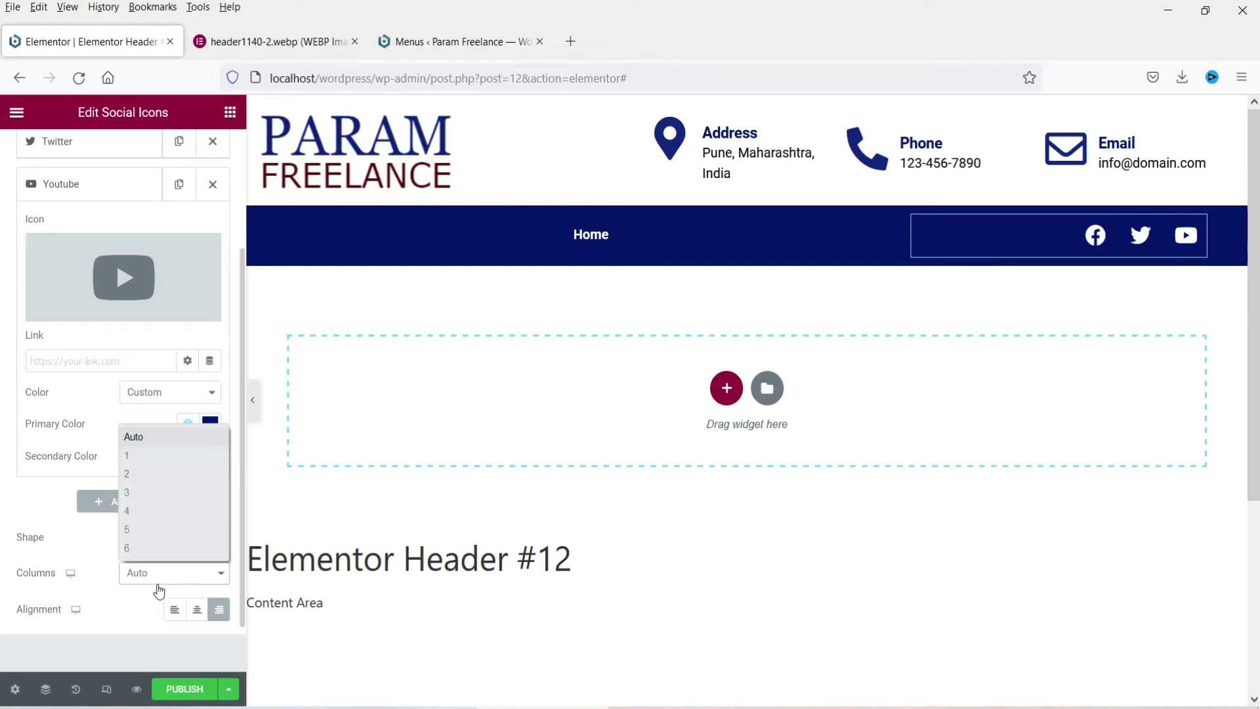
click(103, 631)
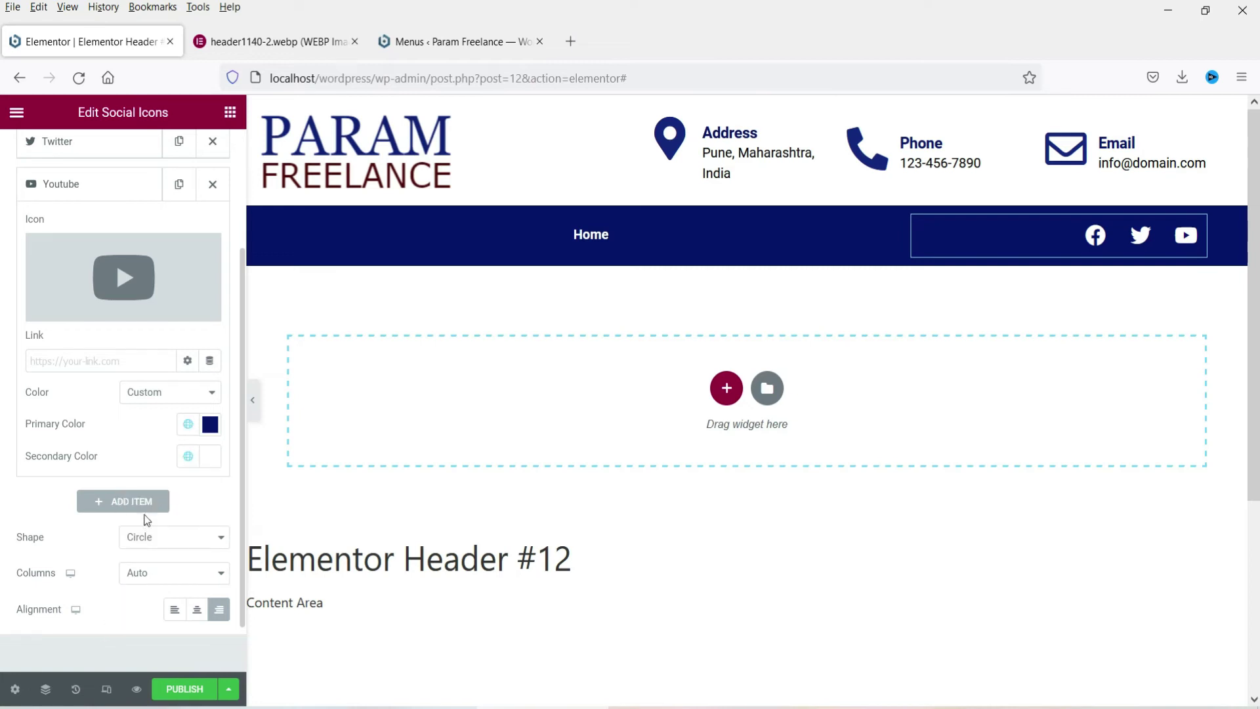
scroll(164, 512, up, 3)
click(65, 358)
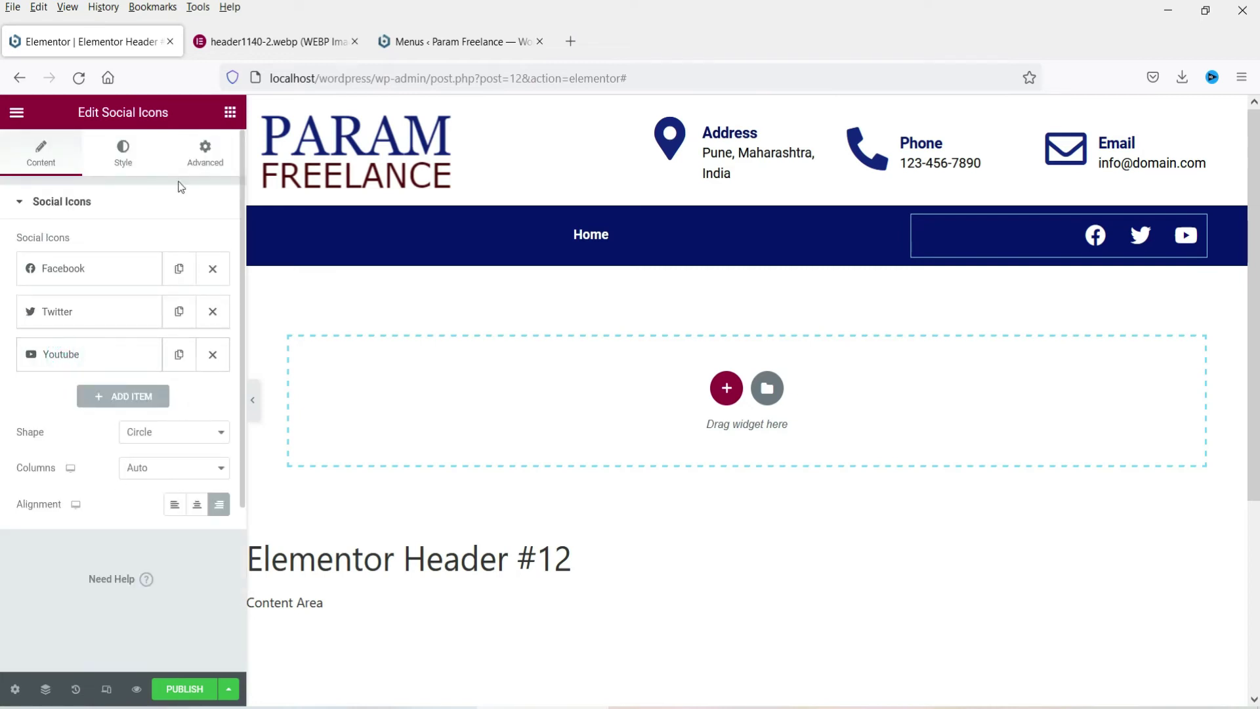
Set the social icons' size to 22 and narrow their column to about 22.6% width
click(123, 154)
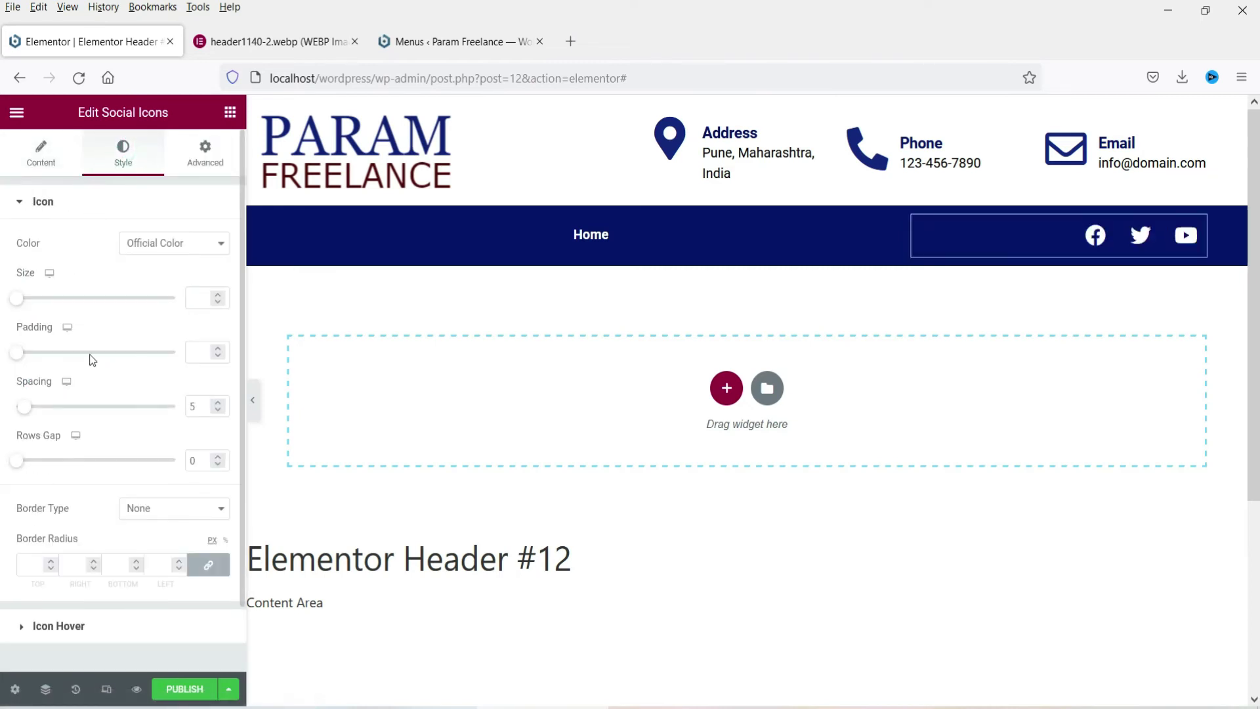
mouse_move(18, 300)
mouse_down()
mouse_move(41, 302)
mouse_move(29, 308)
mouse_up()
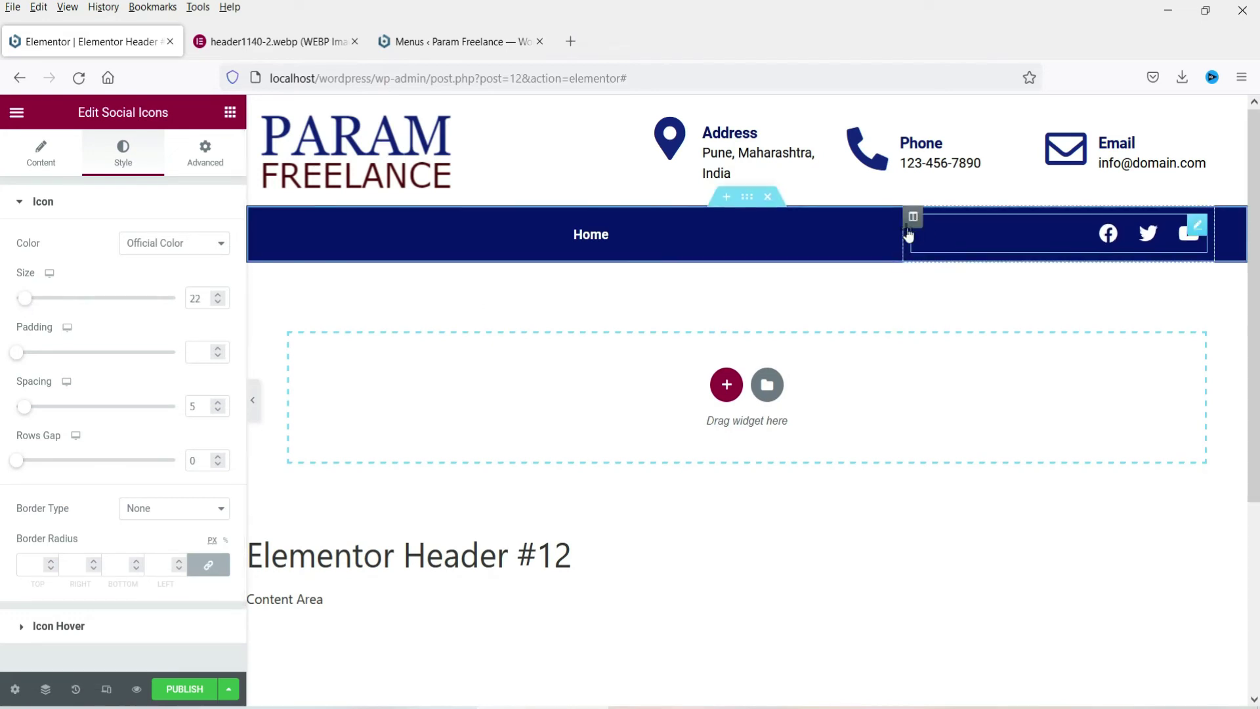
drag(957, 243, 1011, 227)
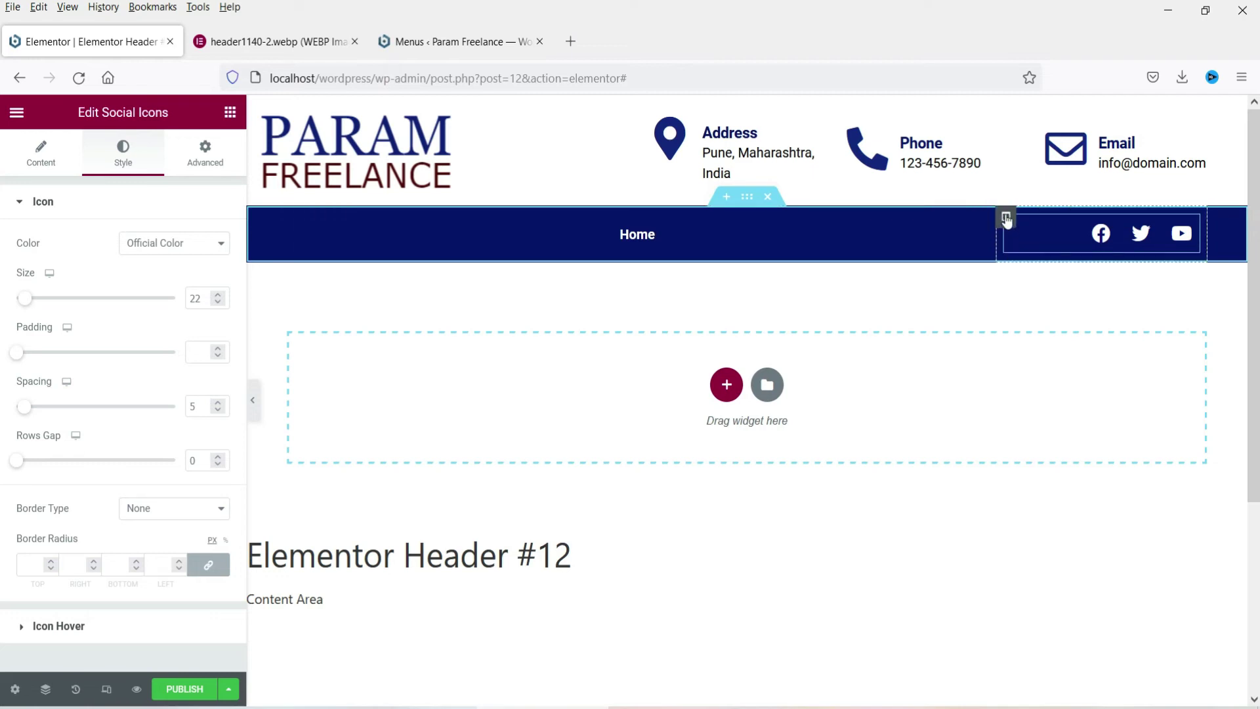
Set the vertical alignment of the social icons column to Middle
click(1005, 217)
click(165, 275)
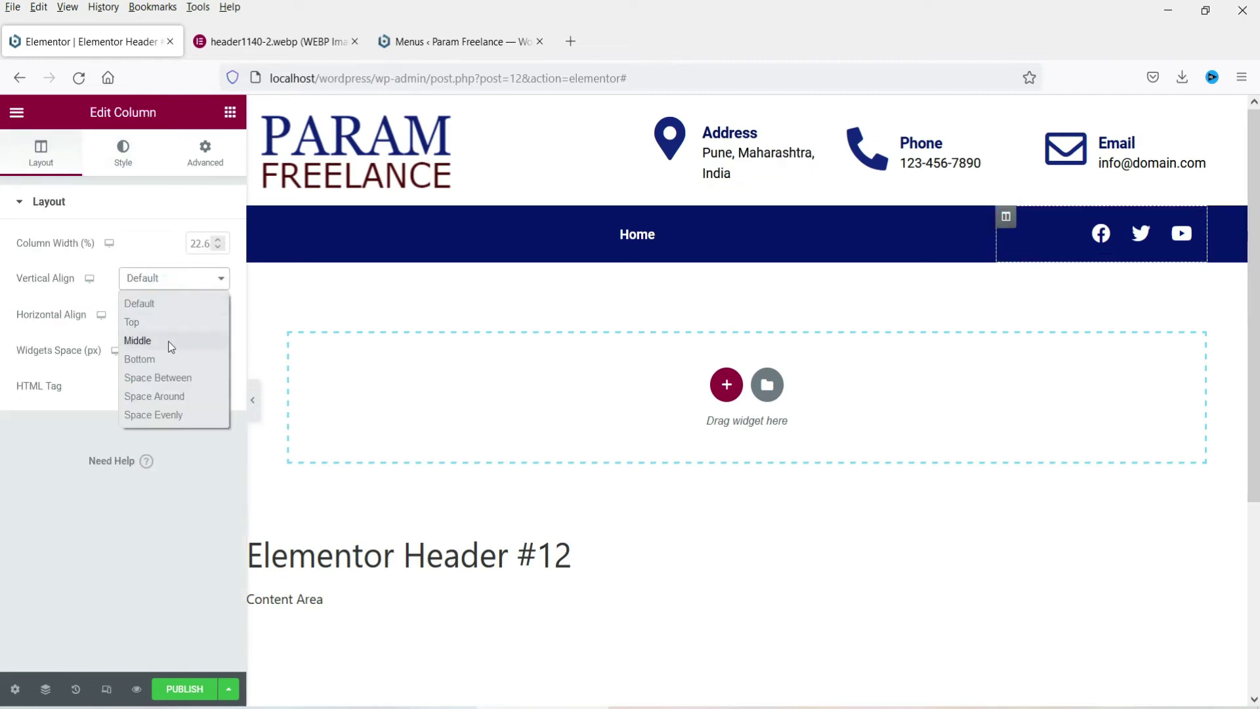
click(169, 342)
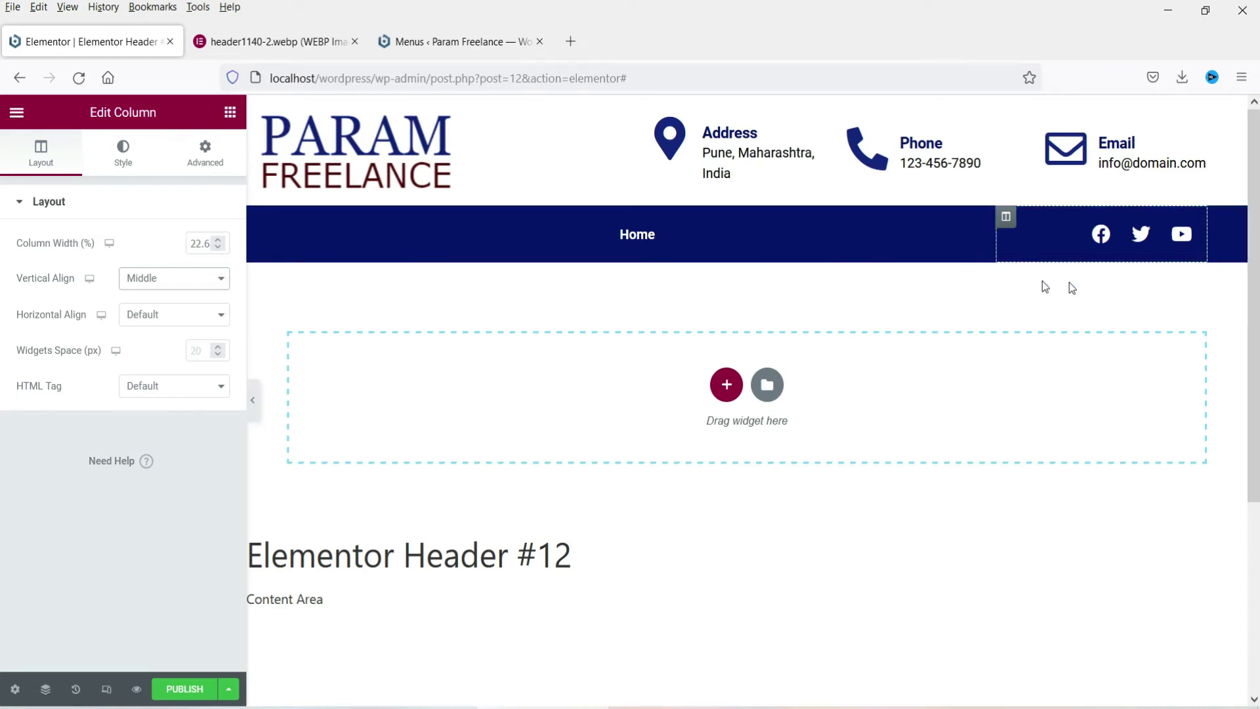
Set the navigation menu's typography to size 18 px and weight 400, and check the header at full width
click(647, 242)
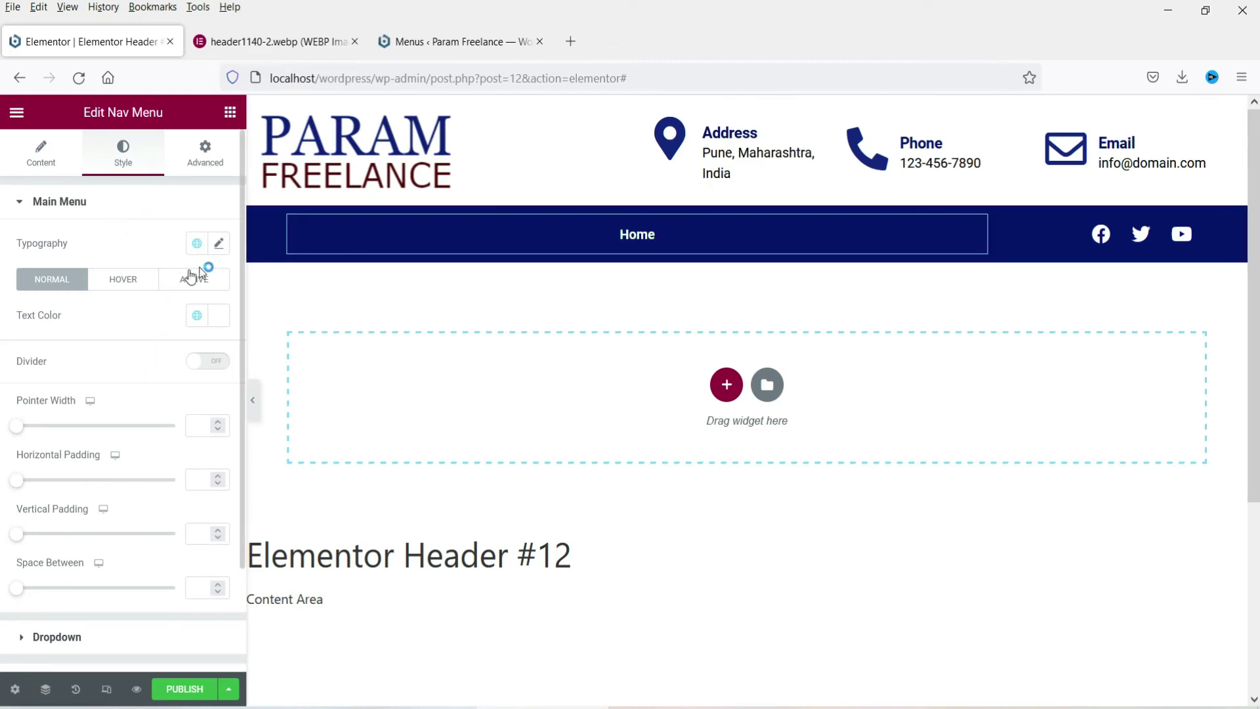
click(219, 244)
click(199, 378)
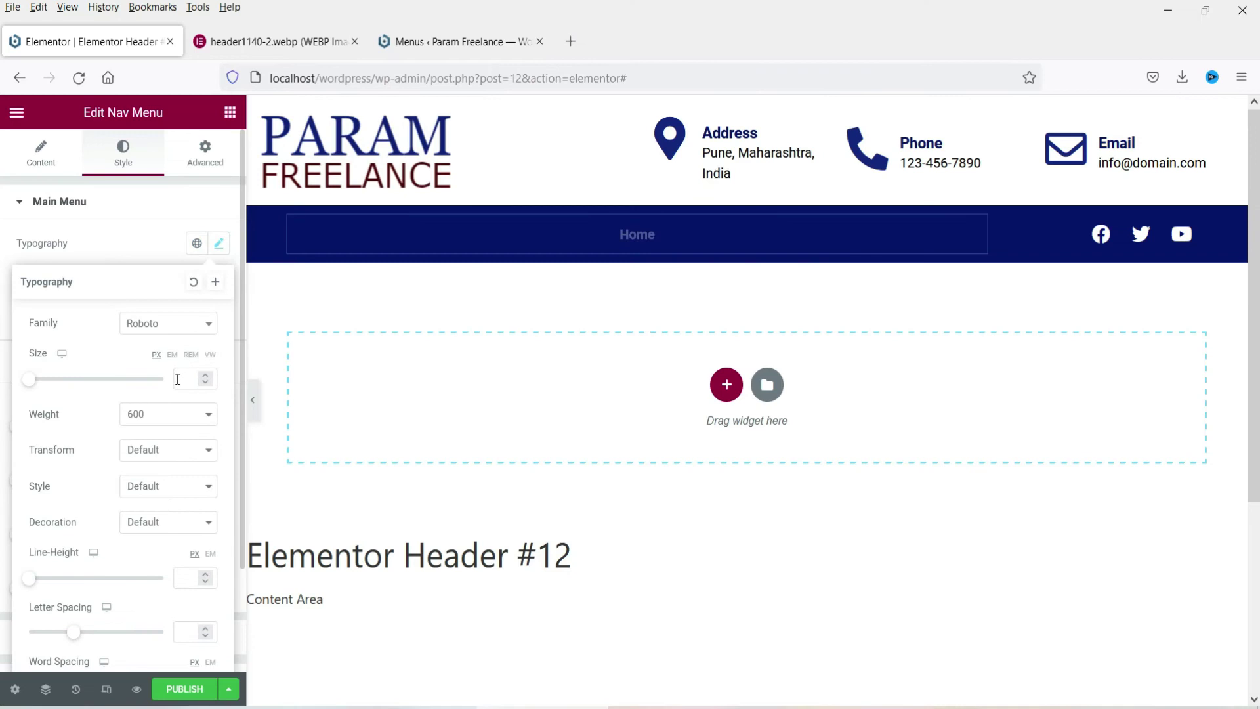
text(18)
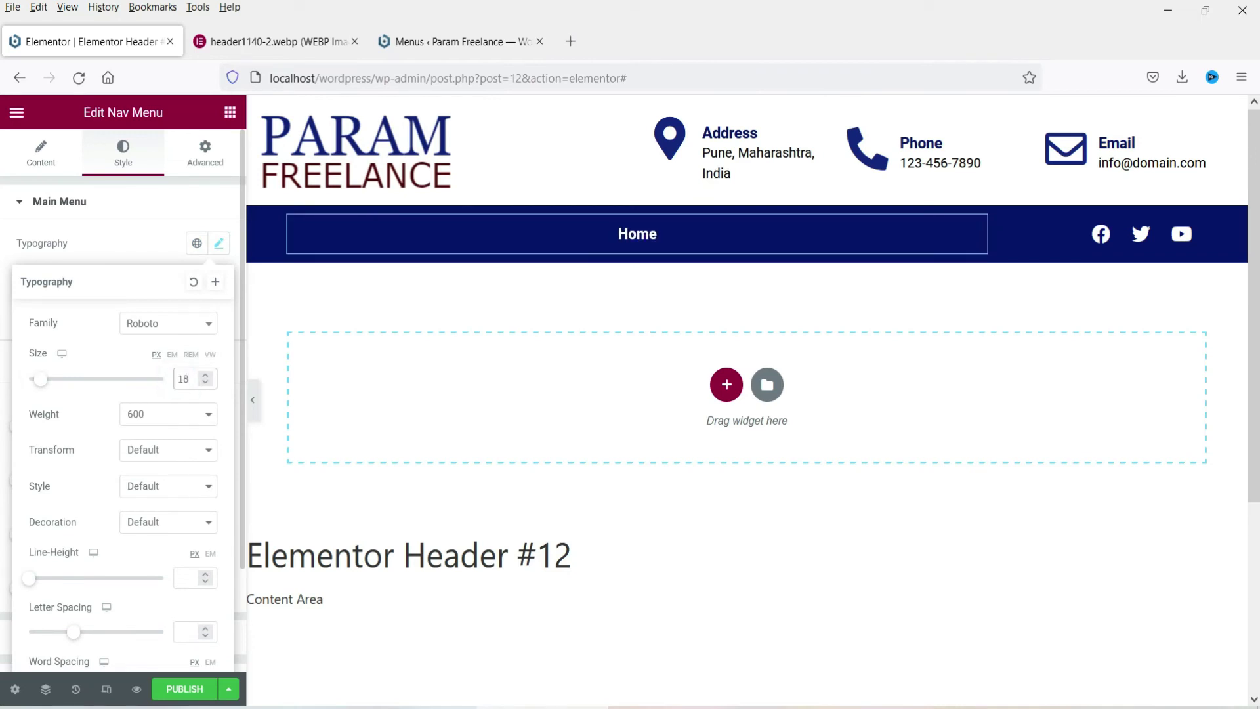
click(142, 421)
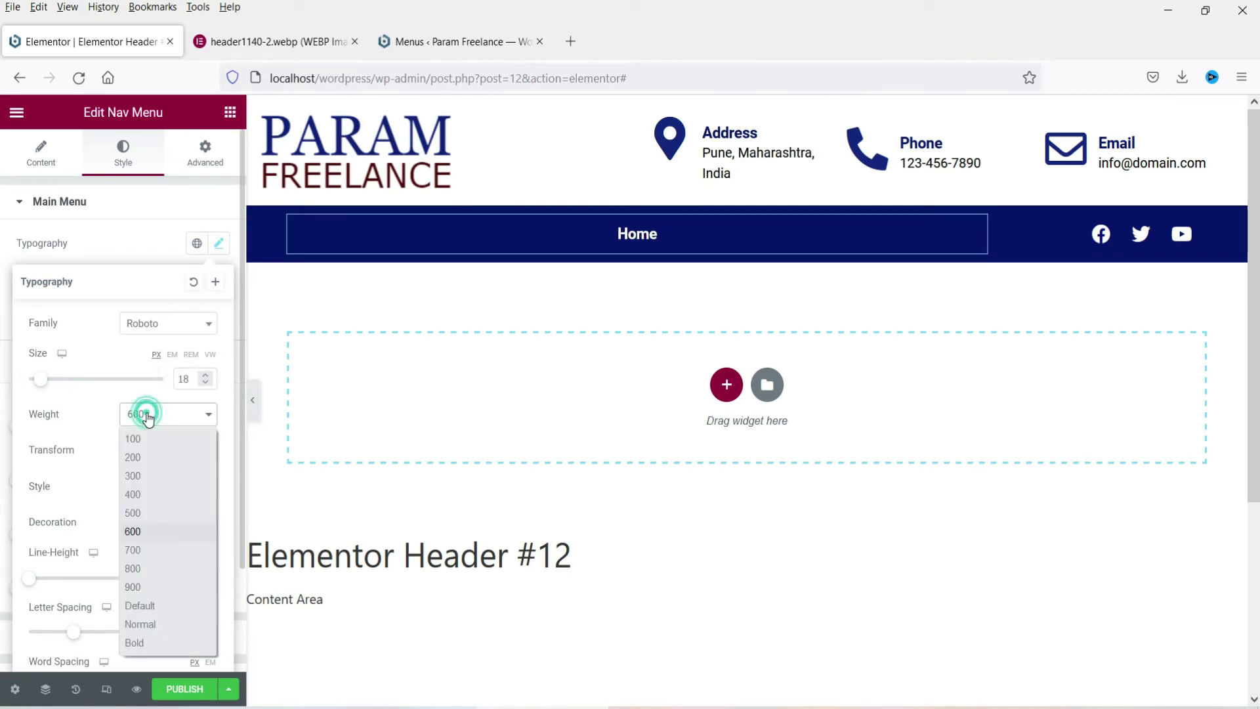
click(164, 501)
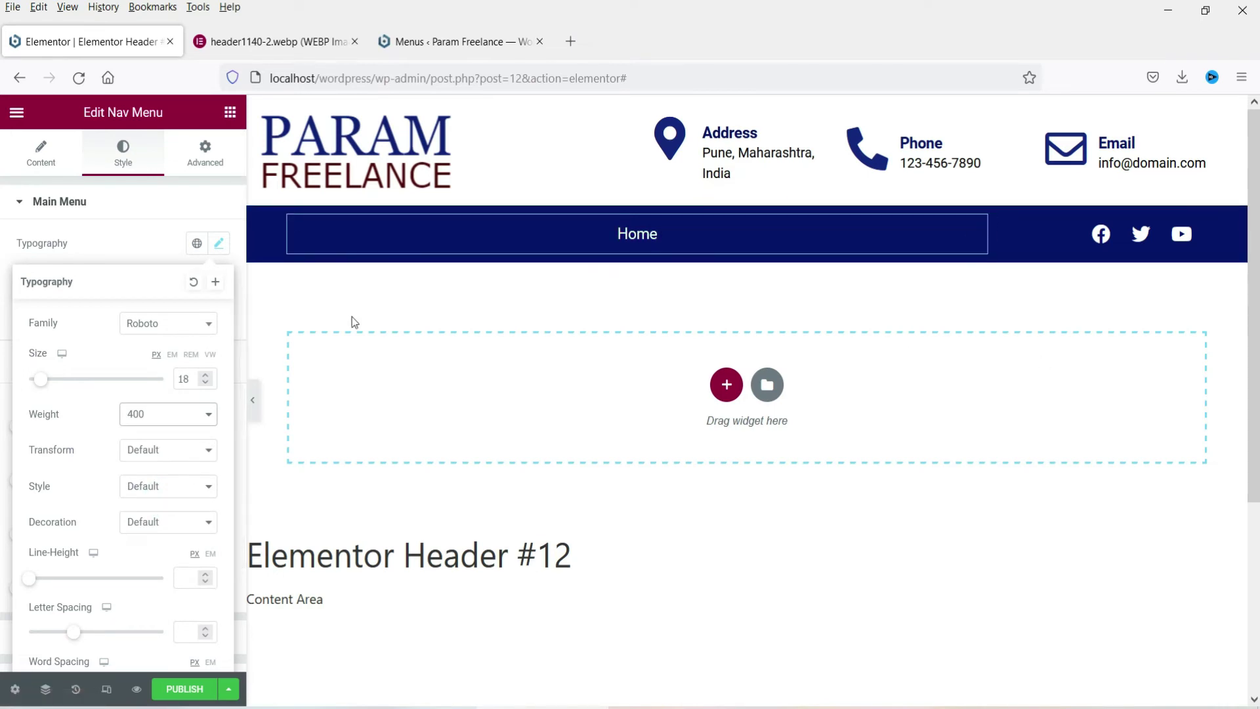
click(253, 402)
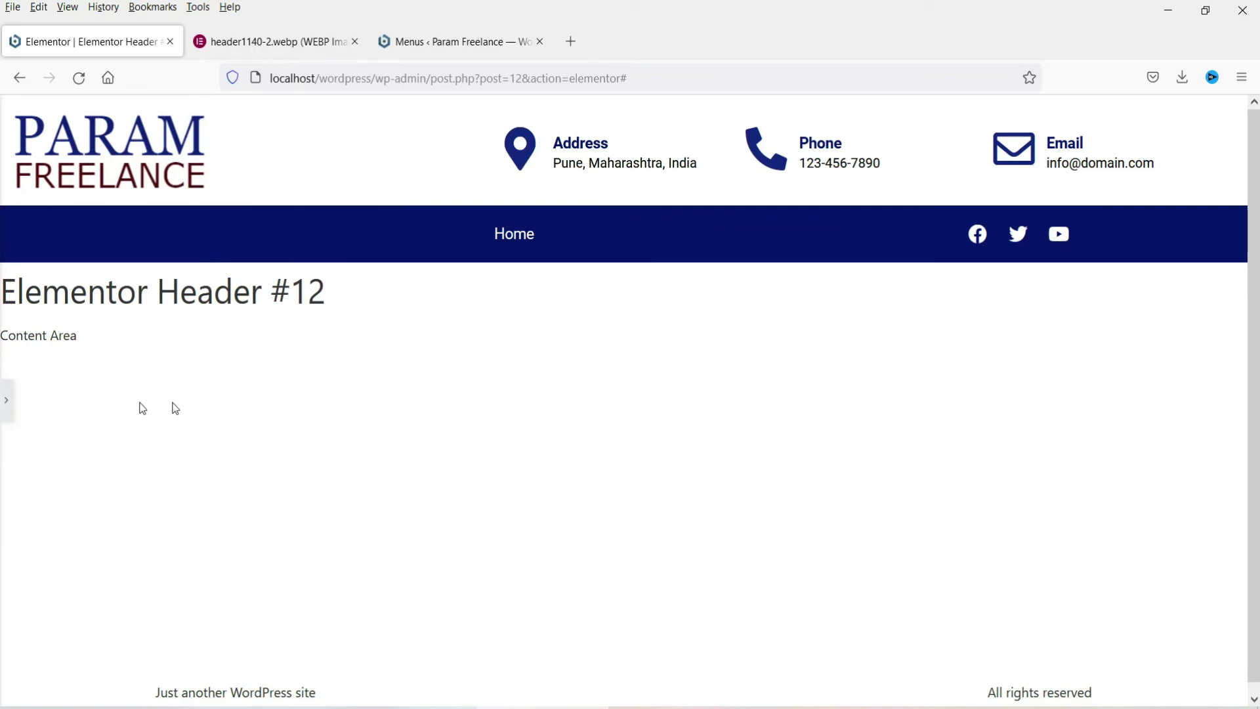
click(9, 405)
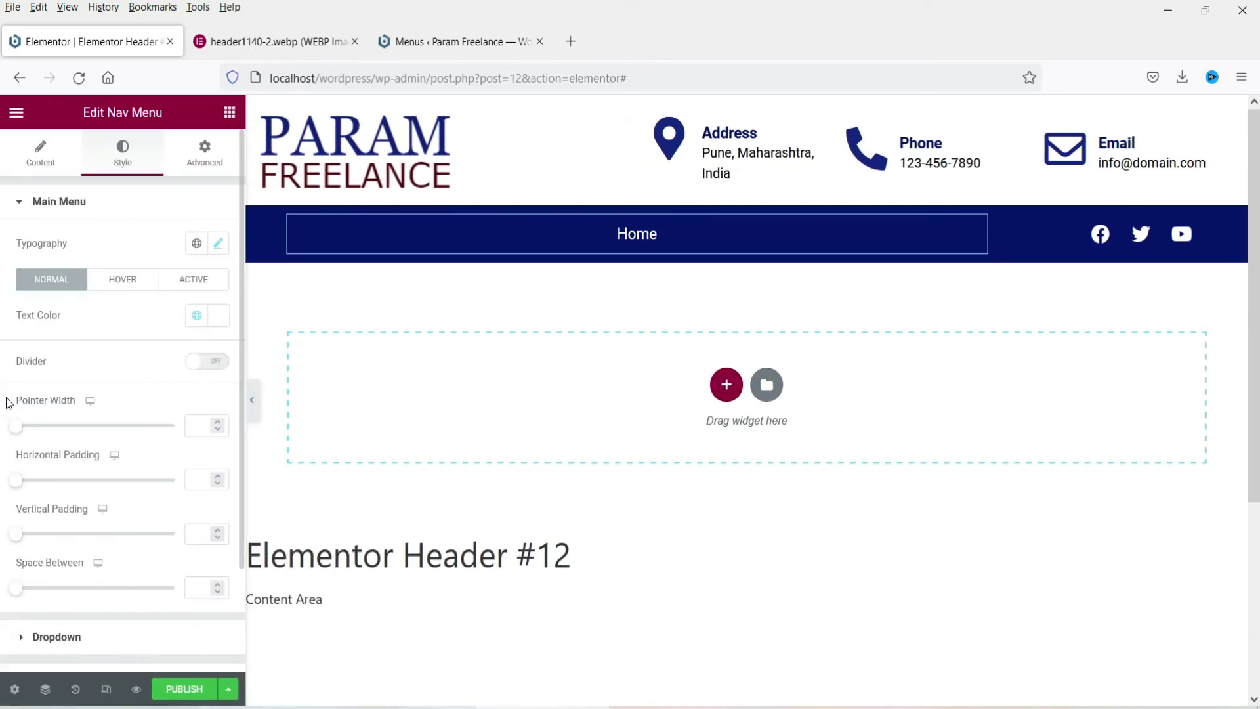
Switch the editor to the tablet view and set the logo column's width to 30%
click(214, 159)
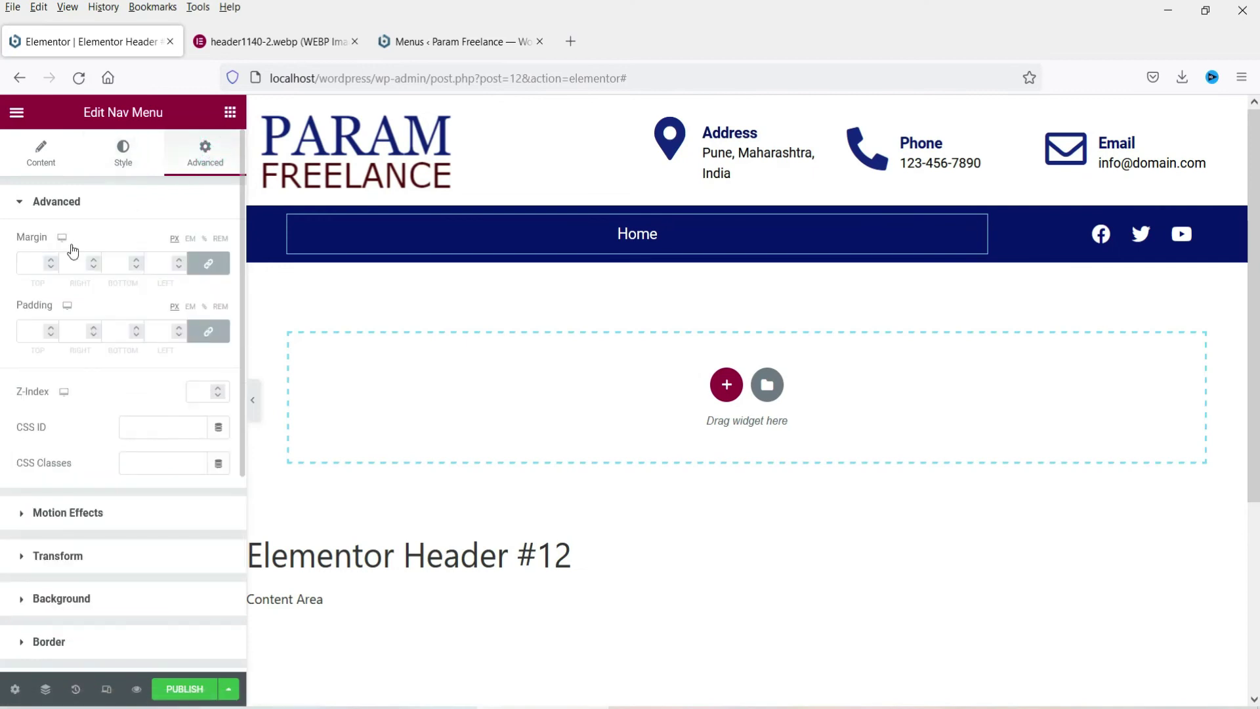
click(63, 237)
click(62, 258)
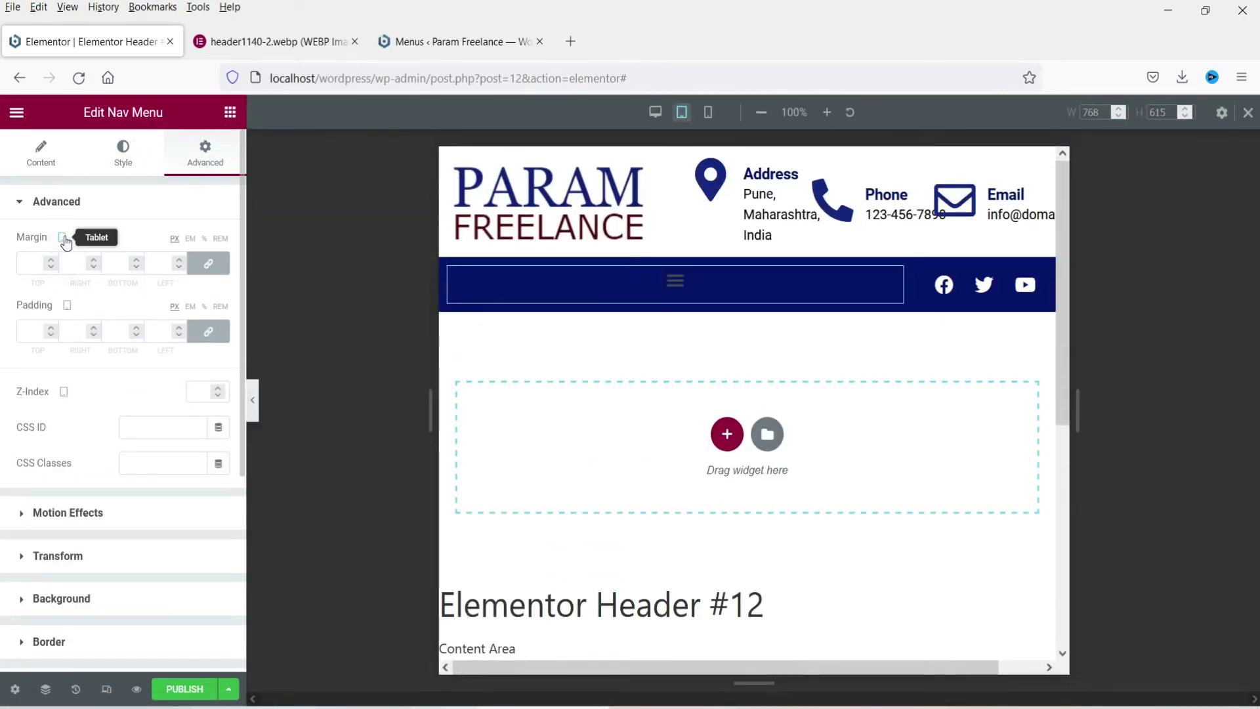
click(67, 237)
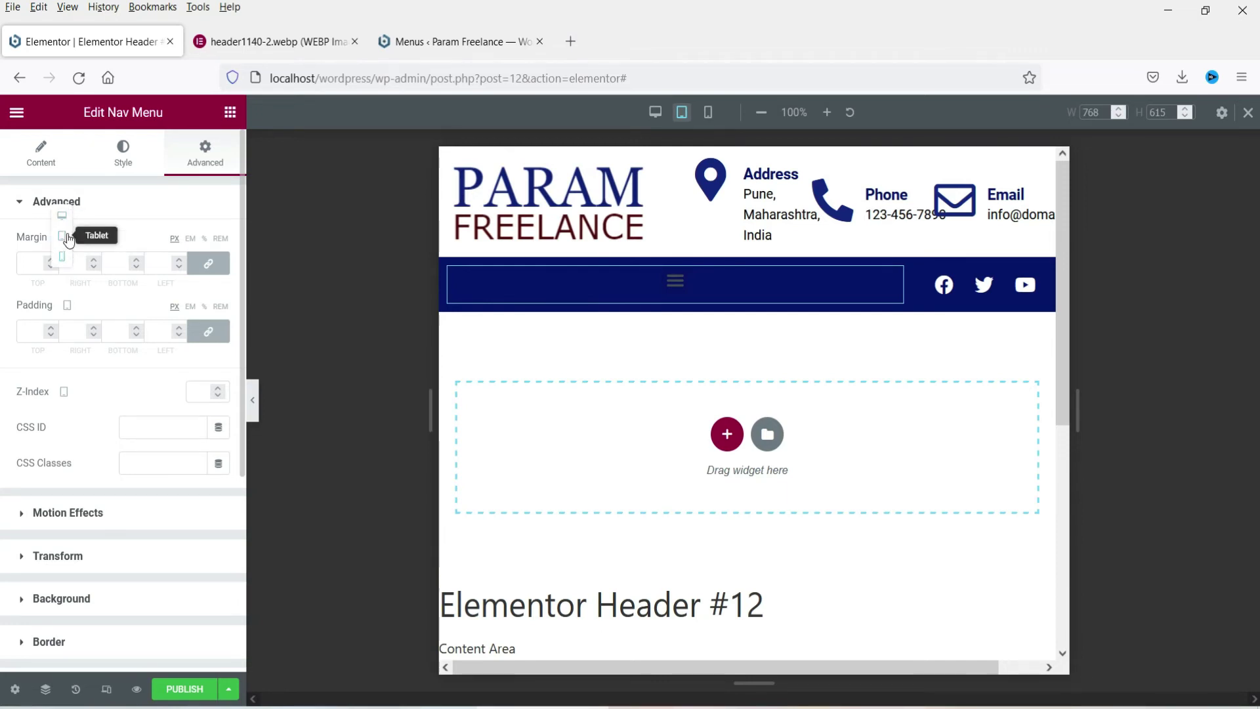
click(65, 238)
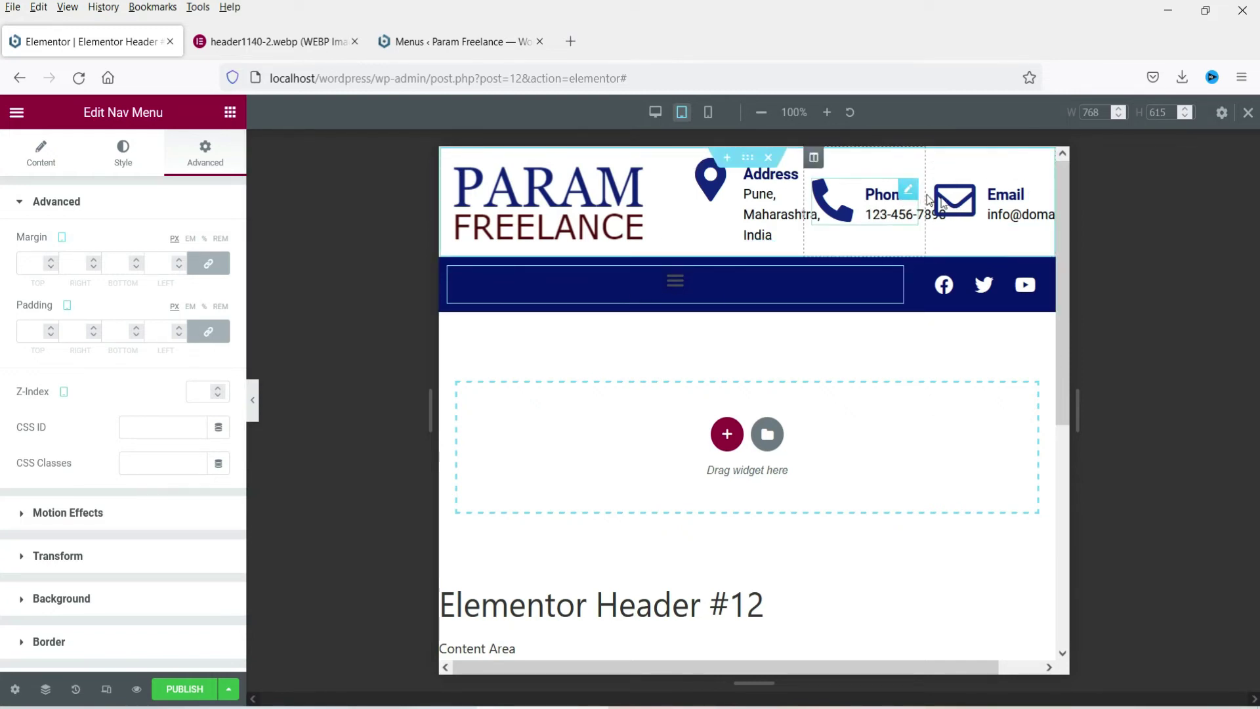
click(672, 214)
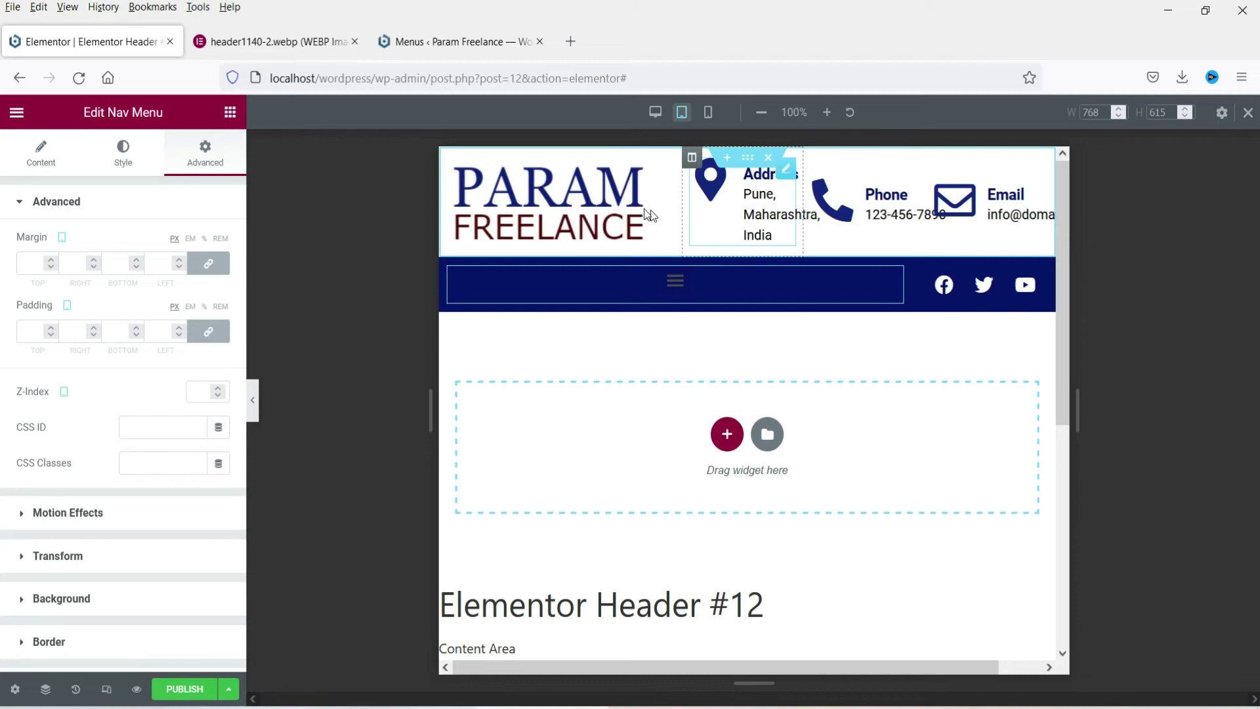
click(449, 158)
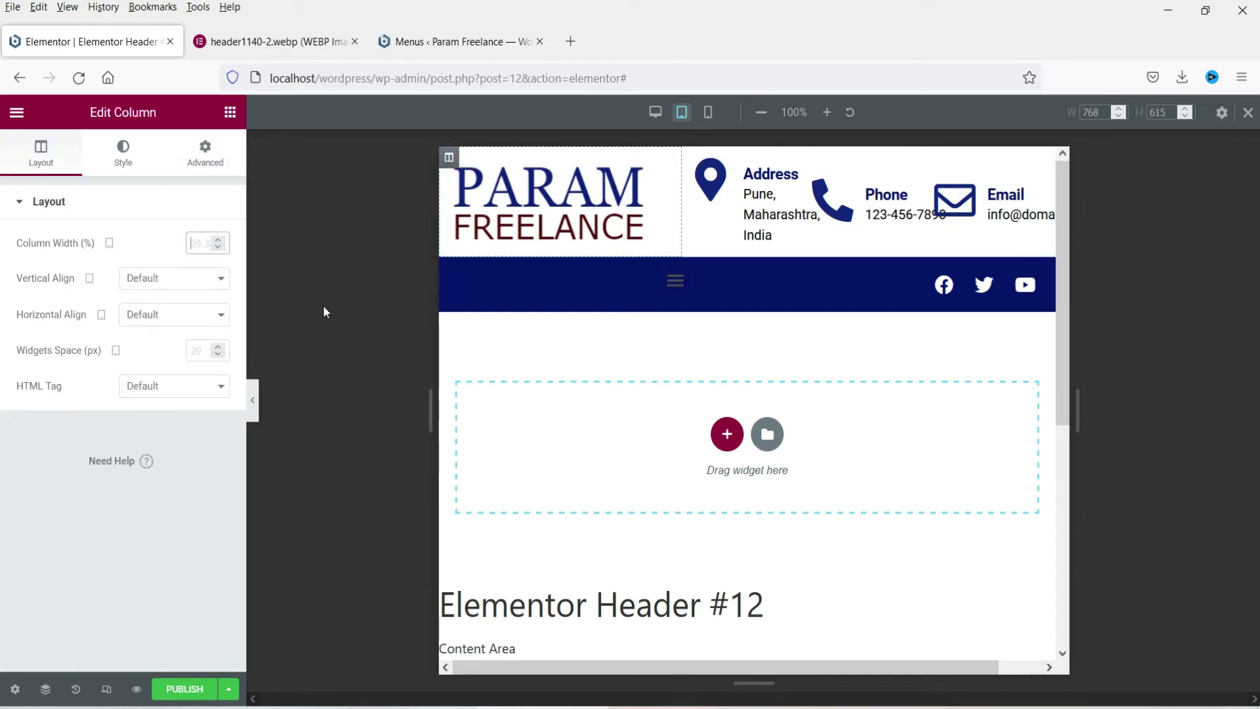
text(30)
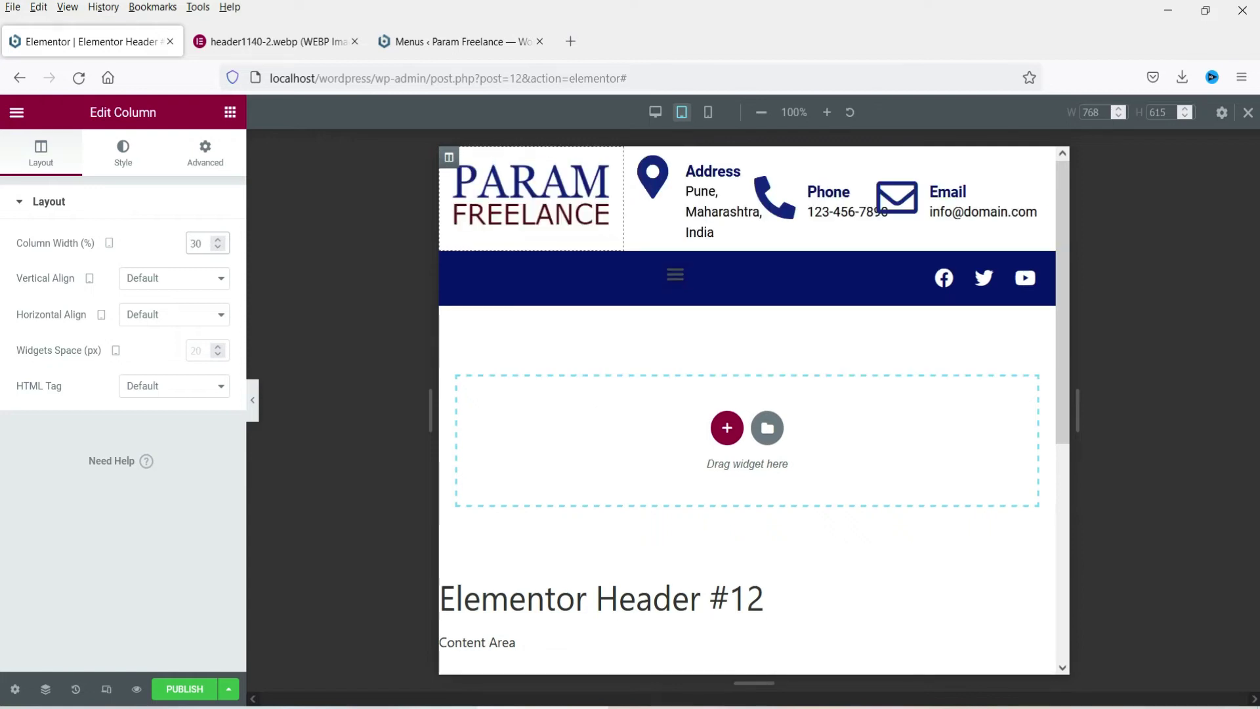
Set the tablet widths of the Address, Phone and Email columns to 20% each, trying 30% for Phone first
click(634, 157)
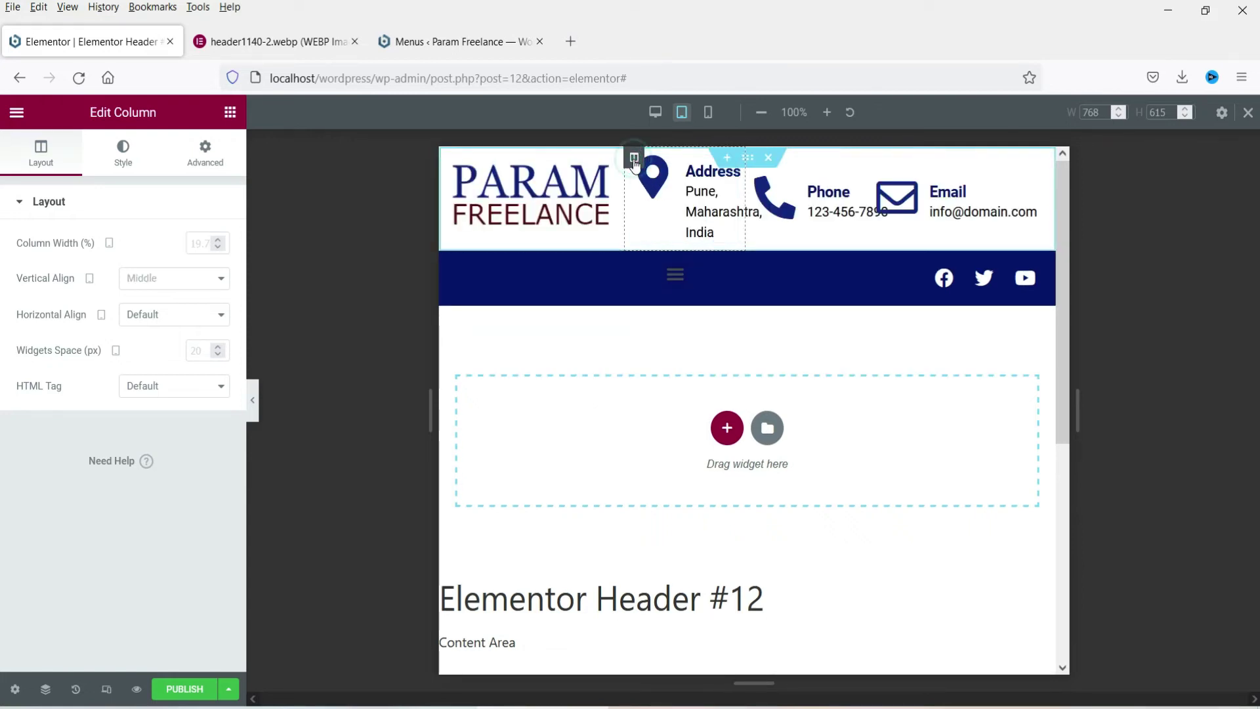
click(197, 243)
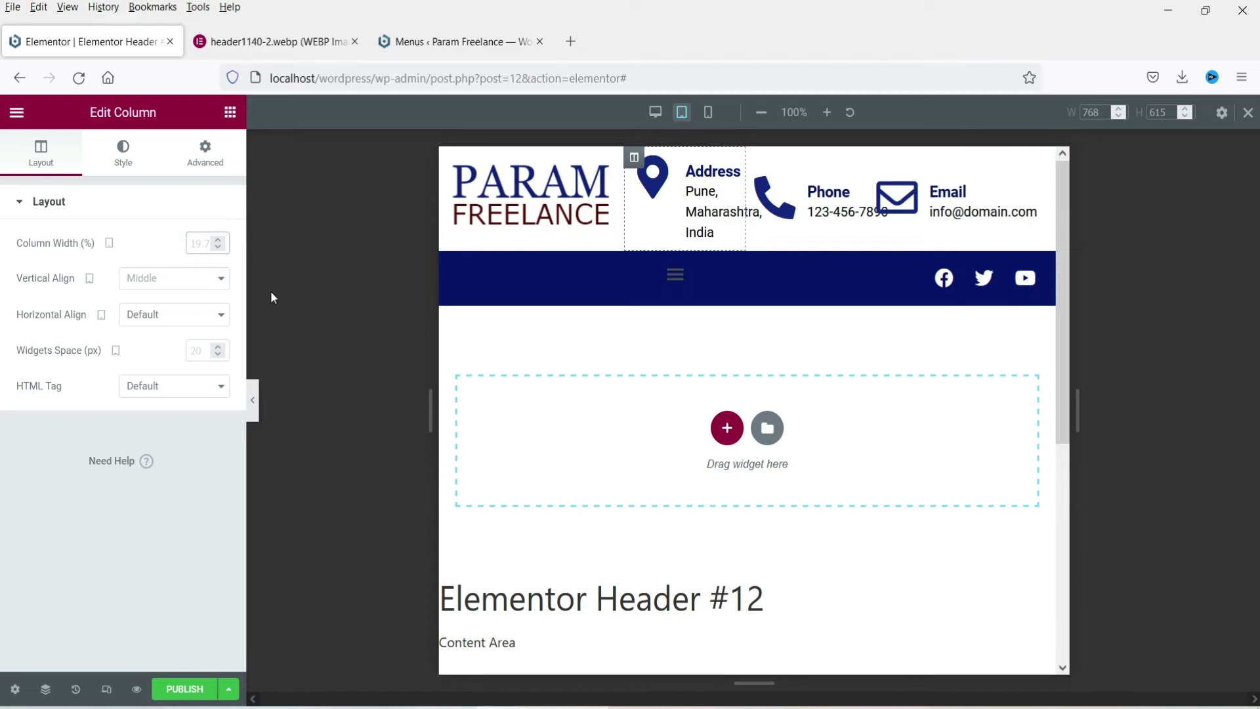
text(20)
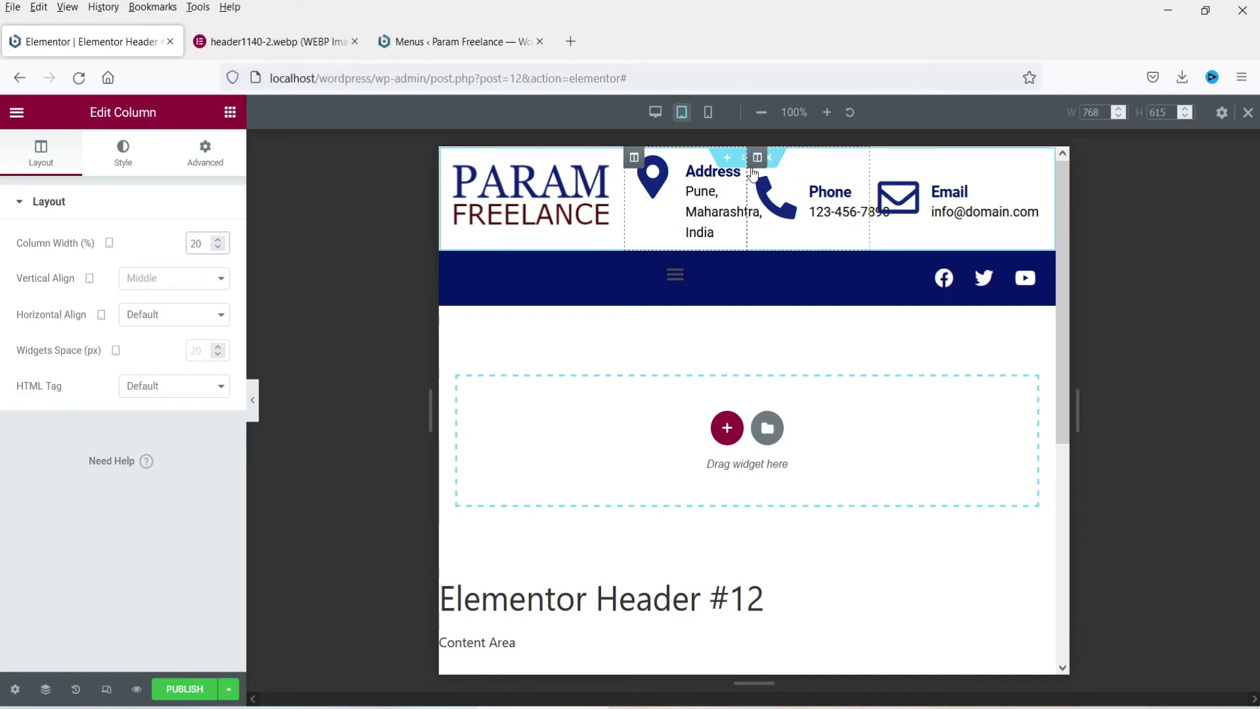
click(756, 158)
click(191, 240)
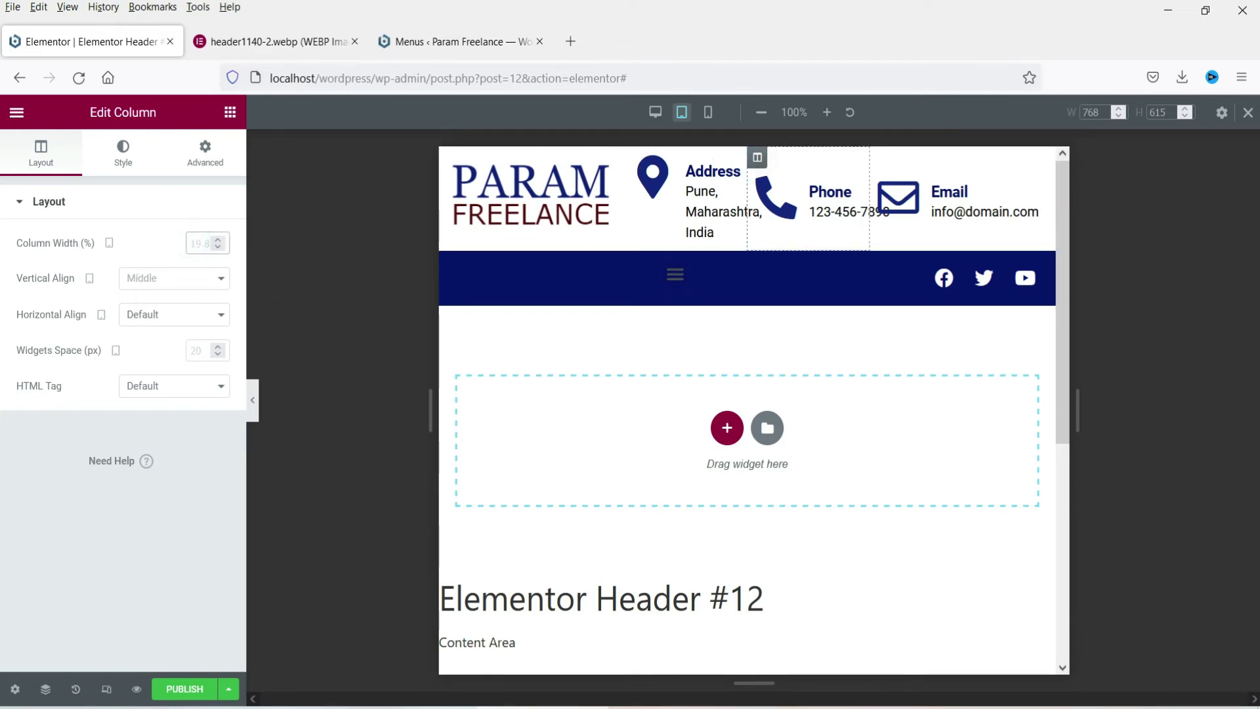
text(30)
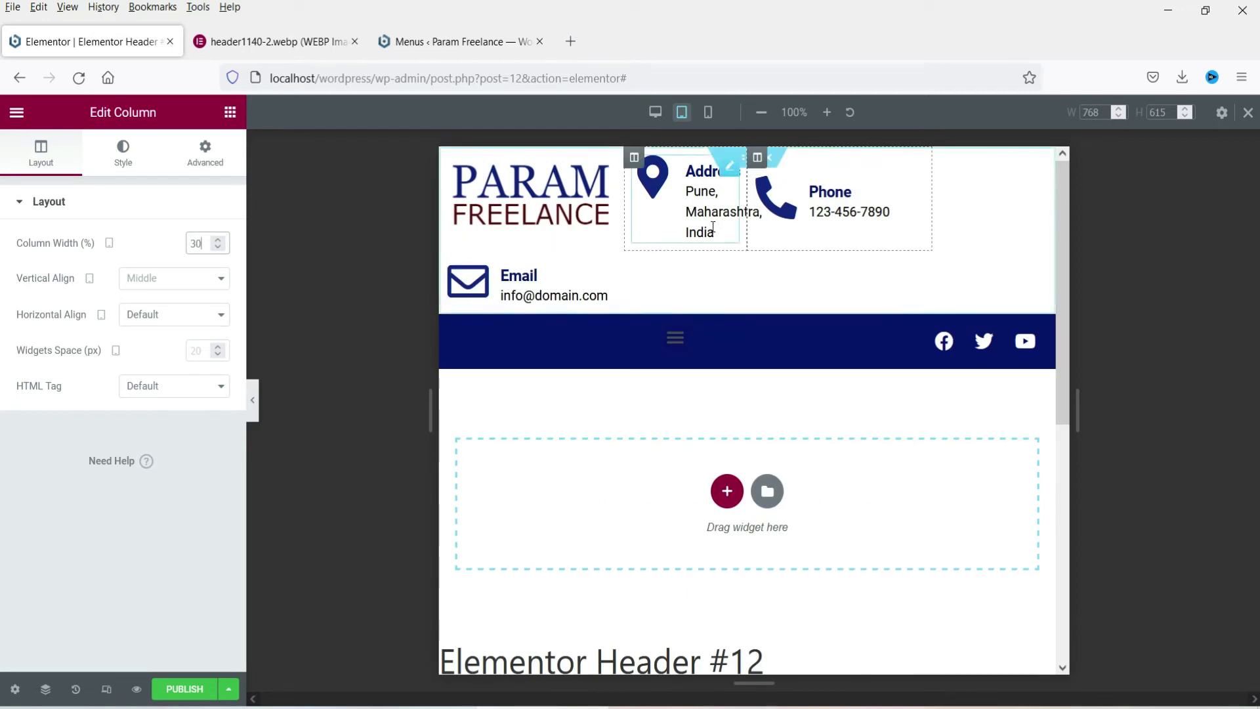
double_click(197, 246)
text(20)
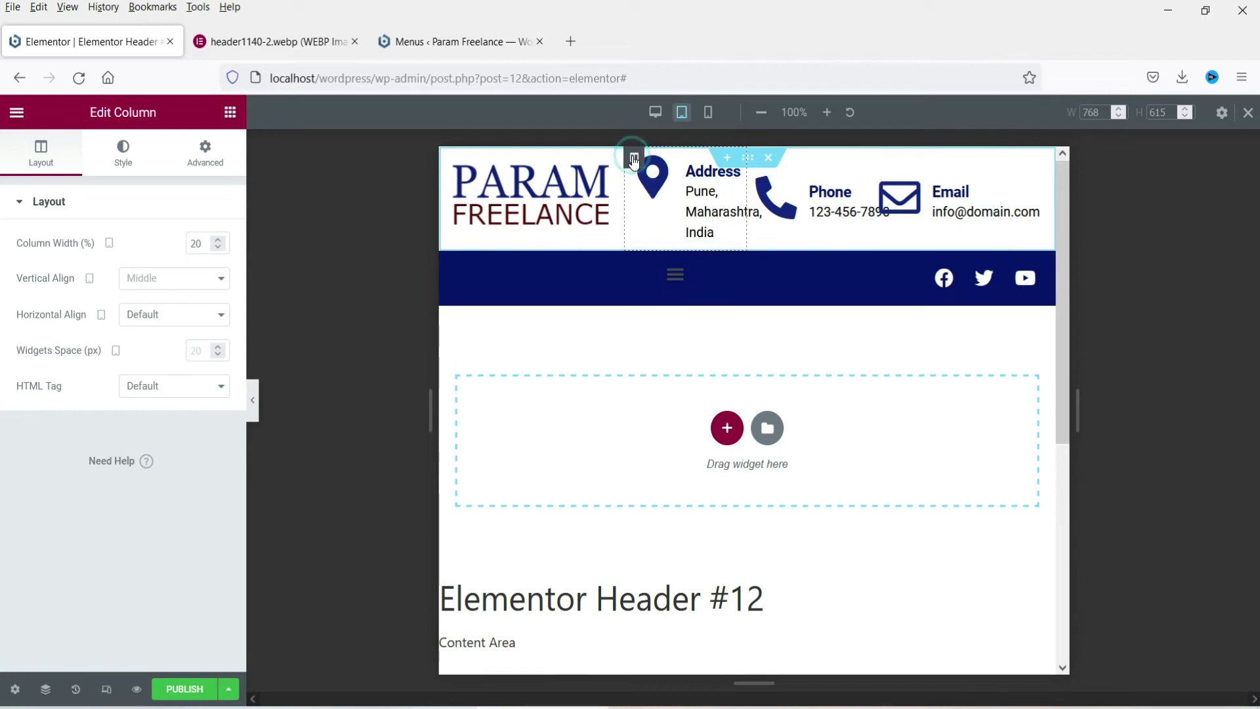
Hide the Address column on tablet and mobile
click(192, 152)
scroll(103, 558, down, 2)
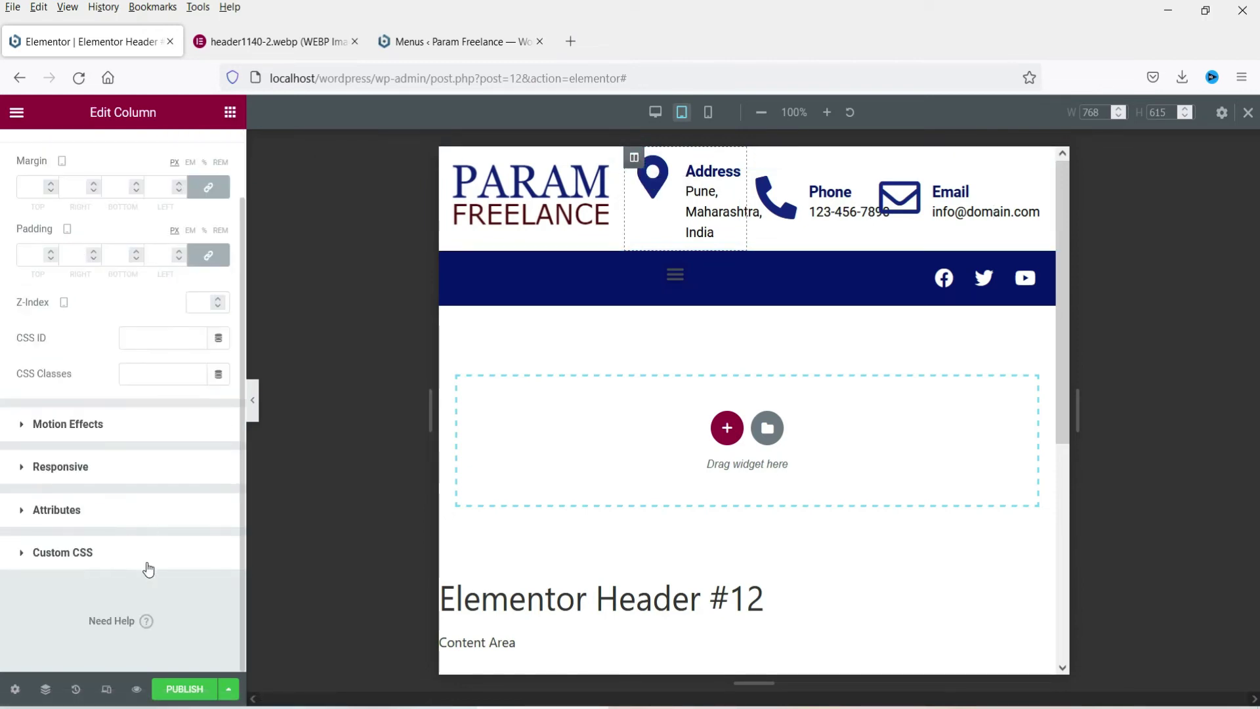
click(101, 463)
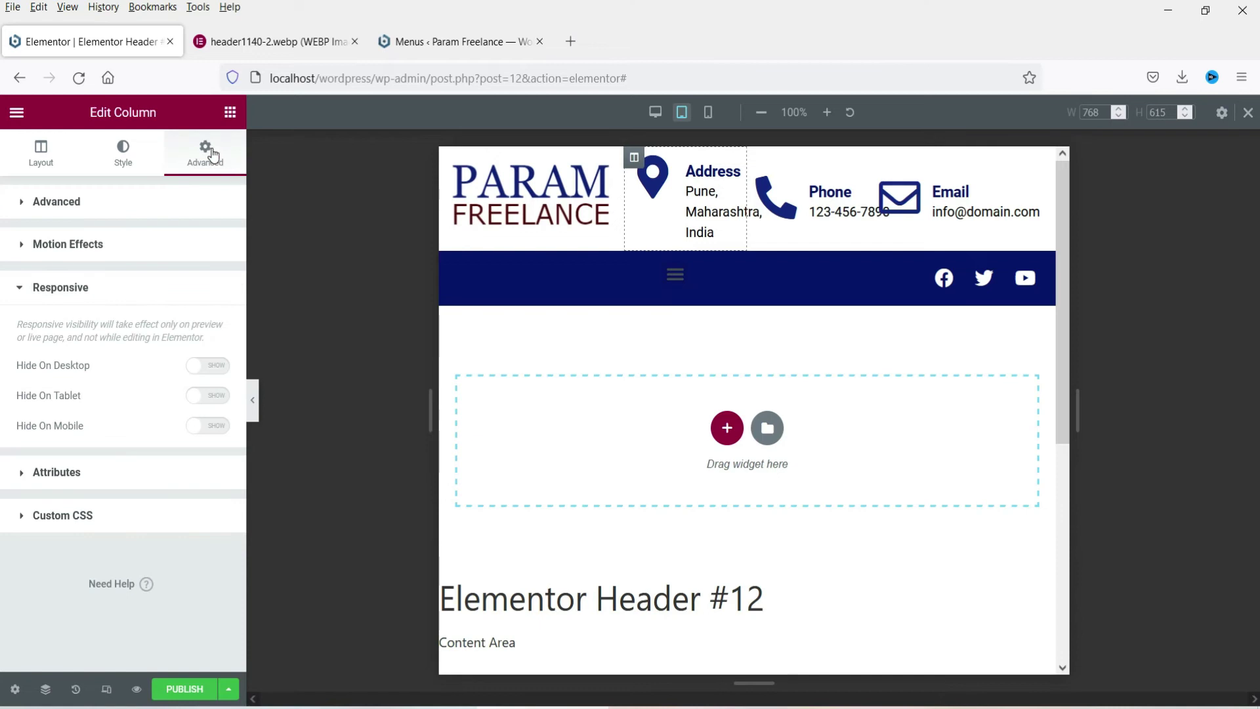
click(202, 400)
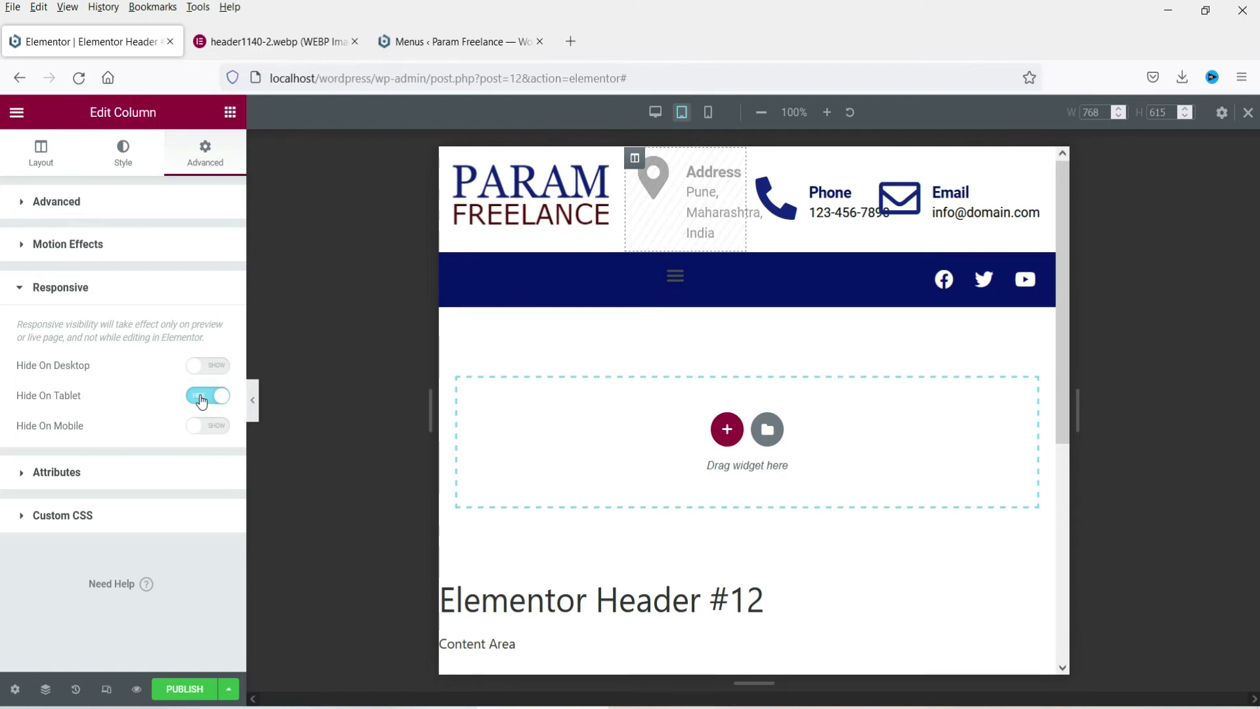
click(205, 430)
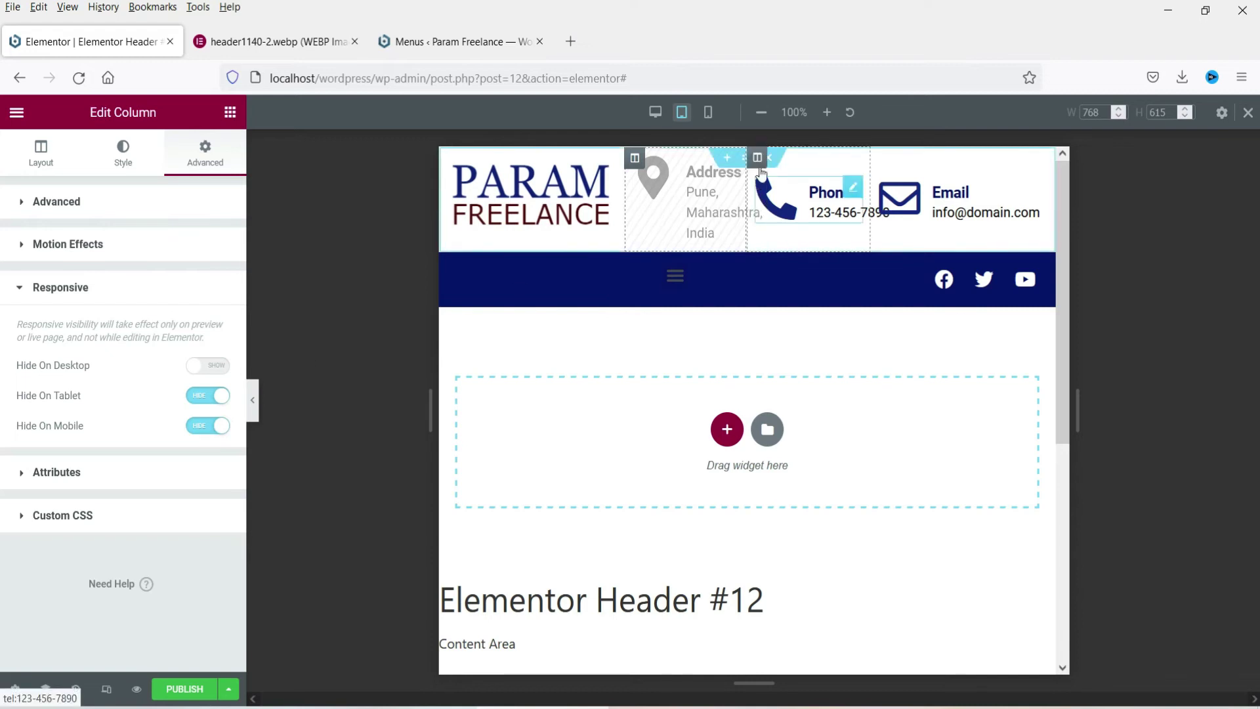
Set the Phone column's tablet width to 30%
click(757, 158)
double_click(211, 245)
text(30)
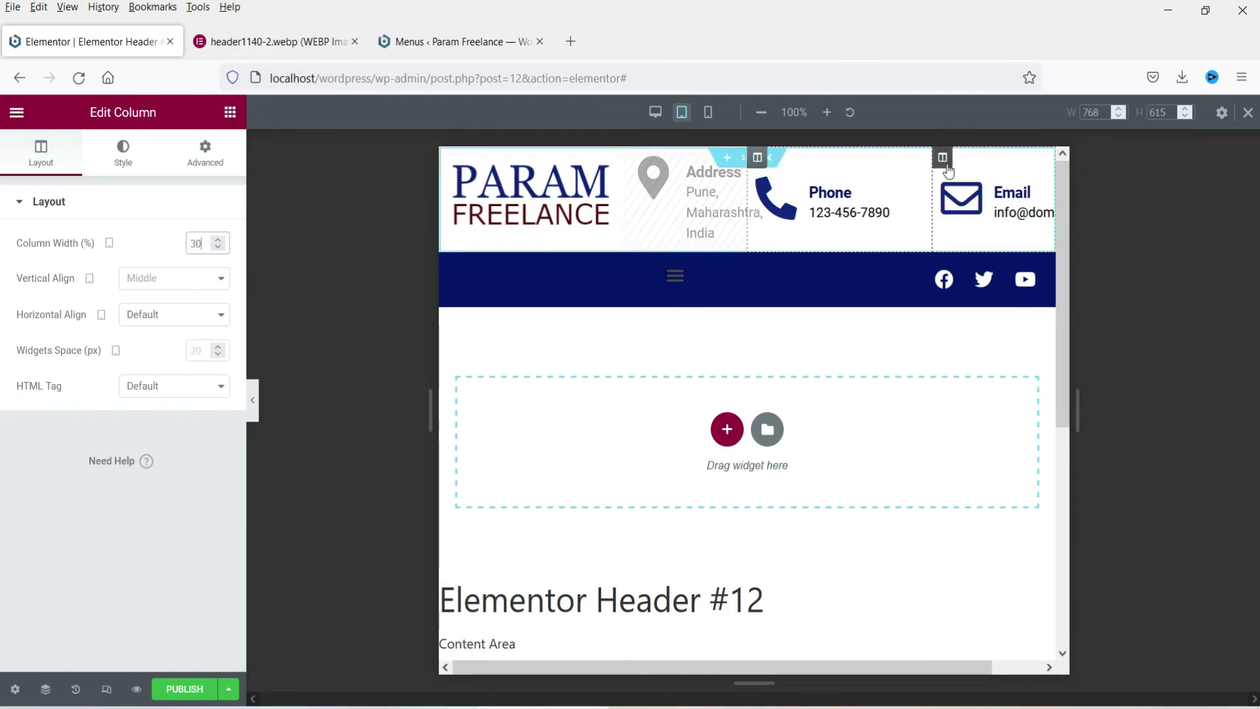
Hide the Email column on tablet and mobile
click(943, 160)
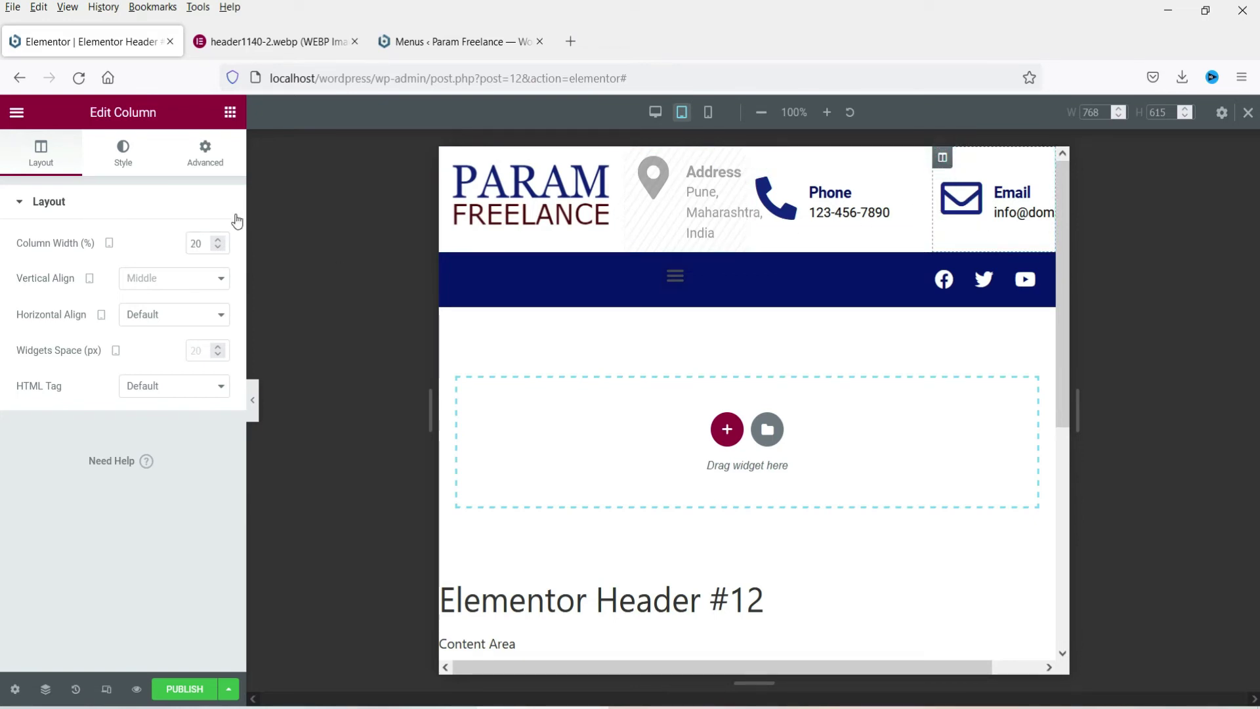
click(205, 158)
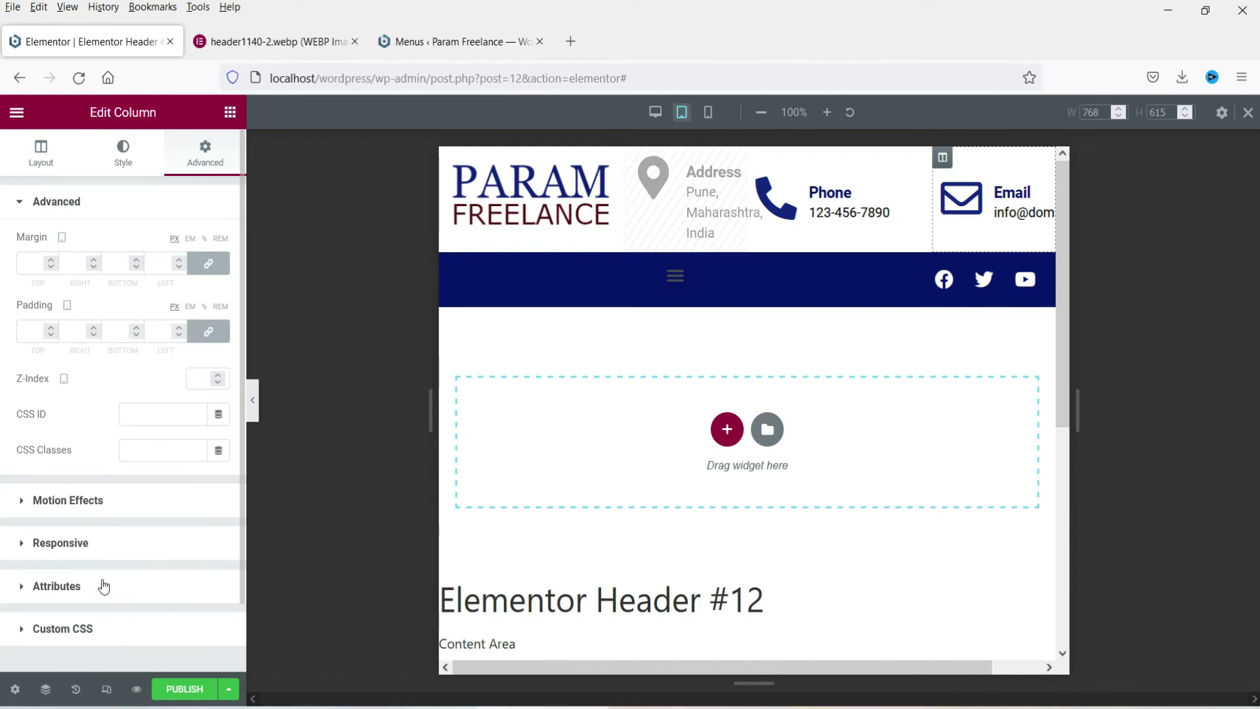
click(108, 540)
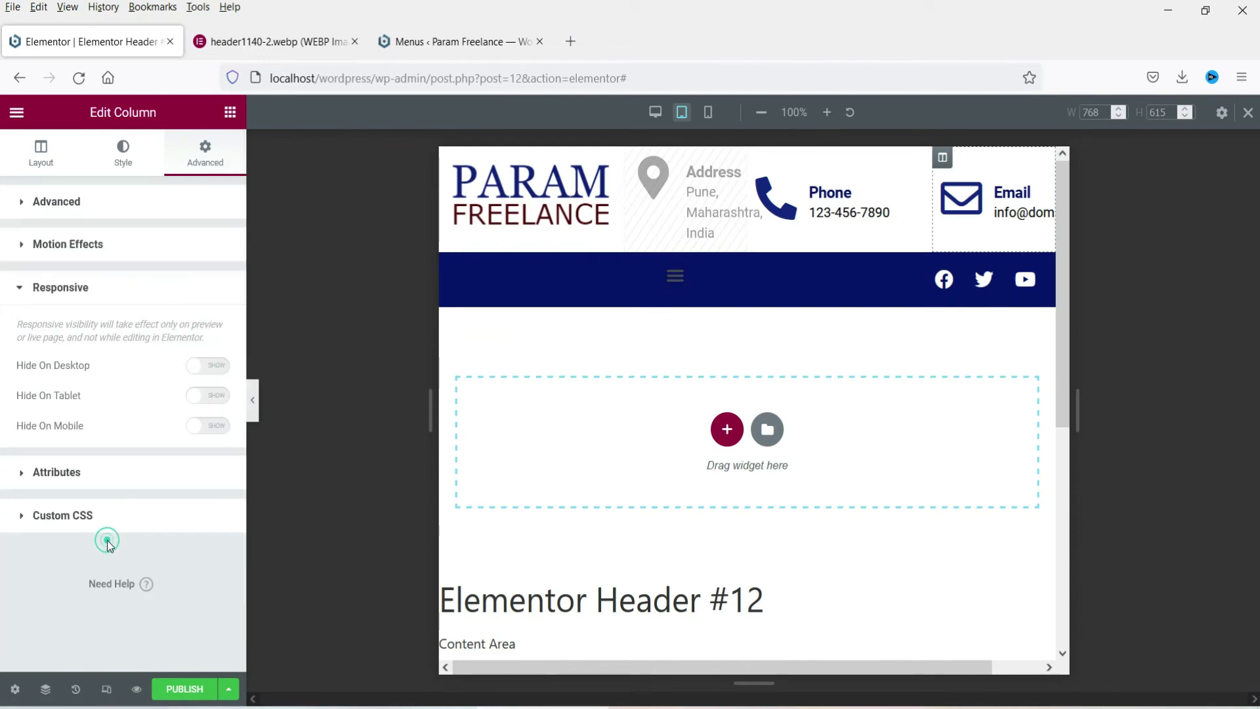
click(207, 396)
click(206, 425)
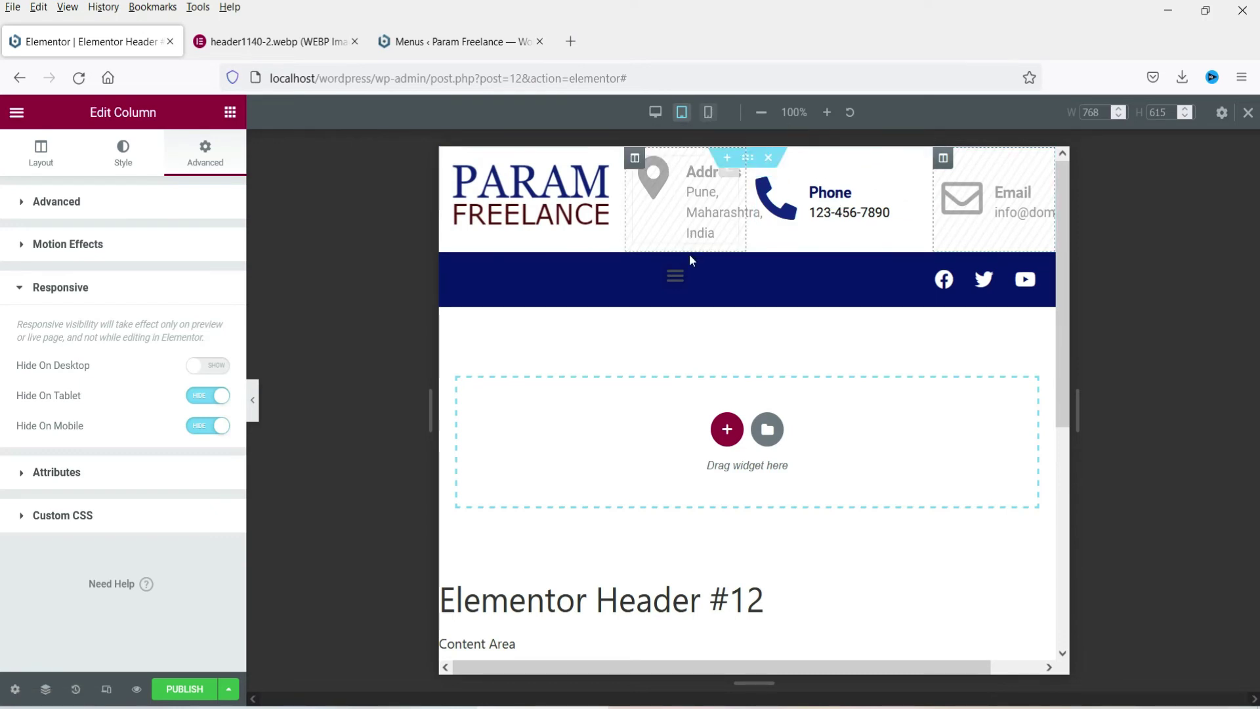
Set the color of the navigation menu's toggle button to the global white and collapse the expanded menu
click(689, 284)
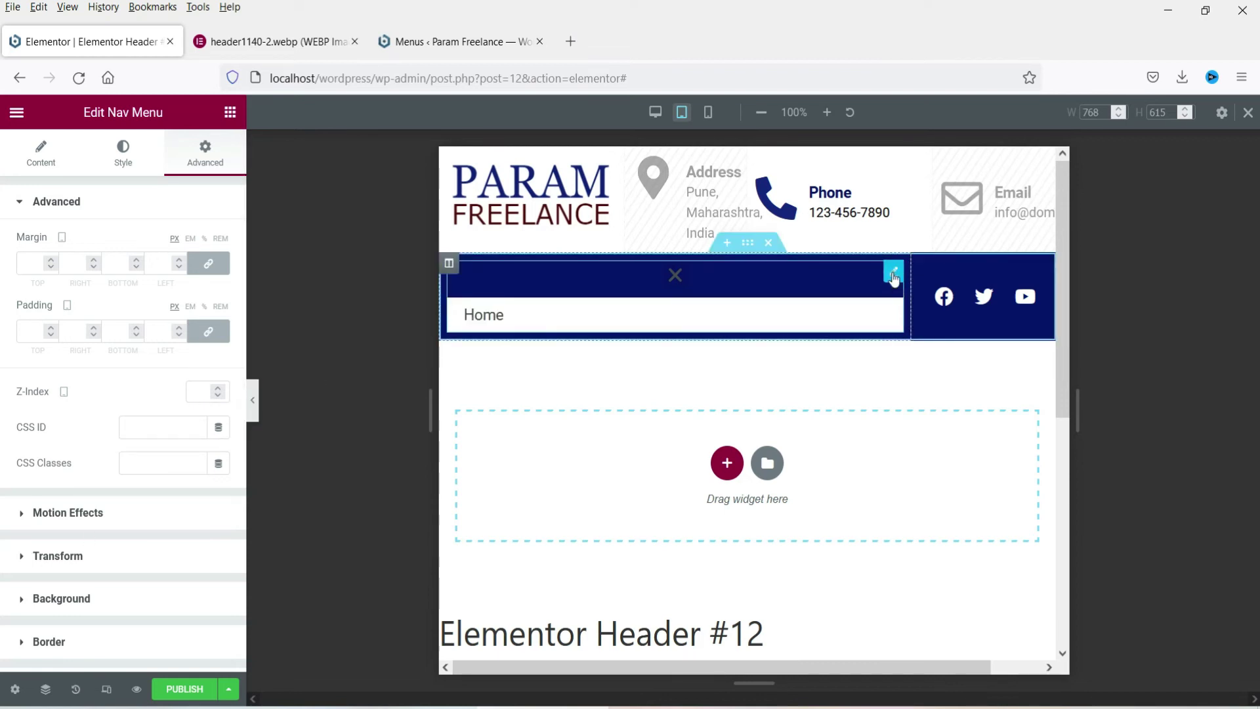
click(120, 158)
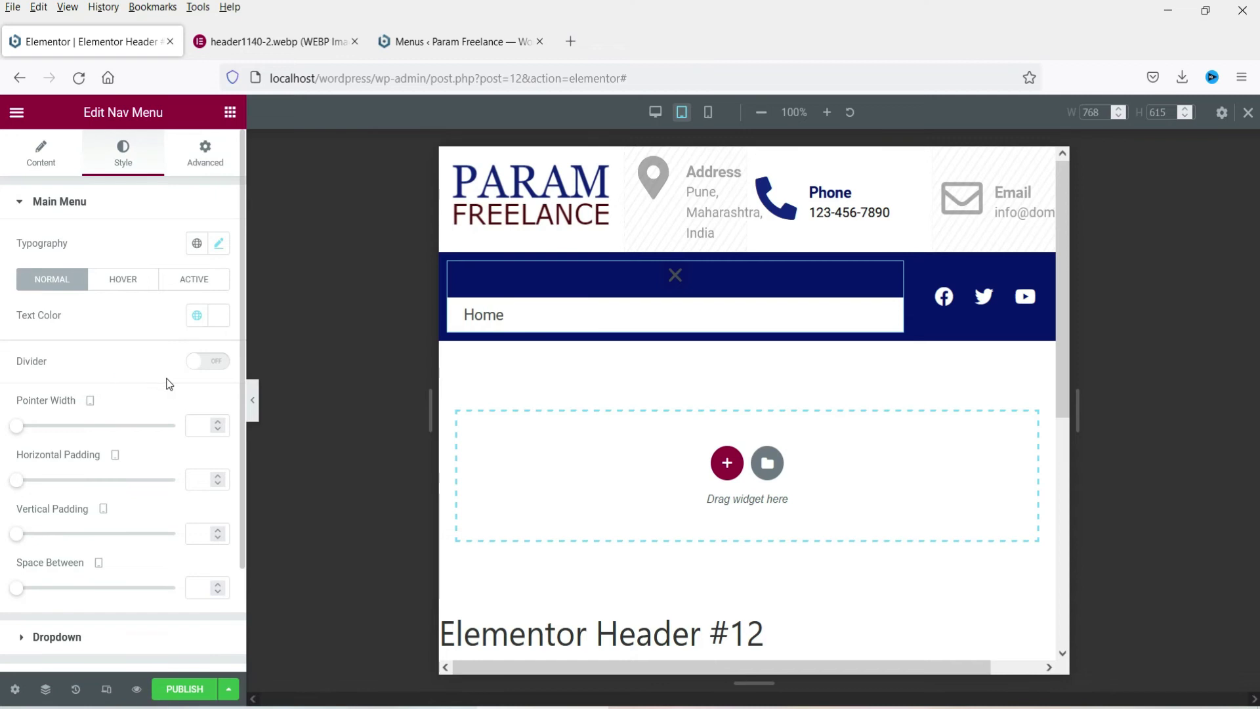
scroll(115, 336, down, 2)
click(101, 552)
scroll(101, 558, down, 5)
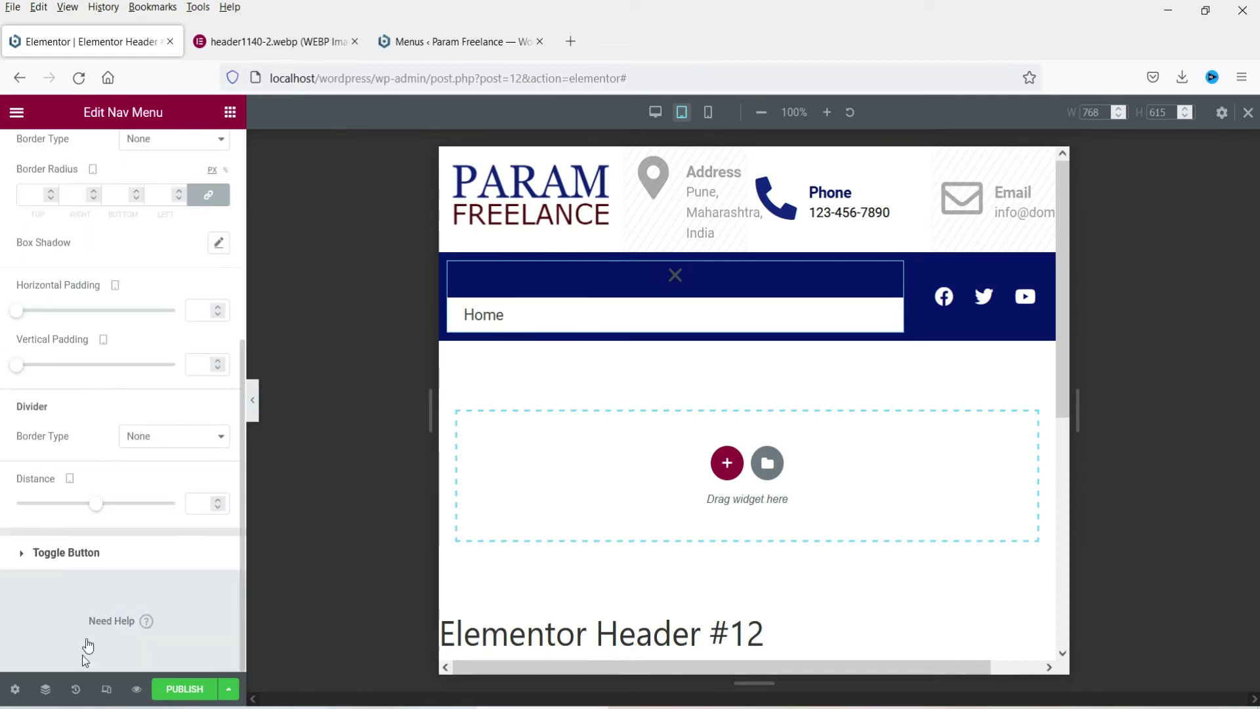
click(73, 552)
click(197, 365)
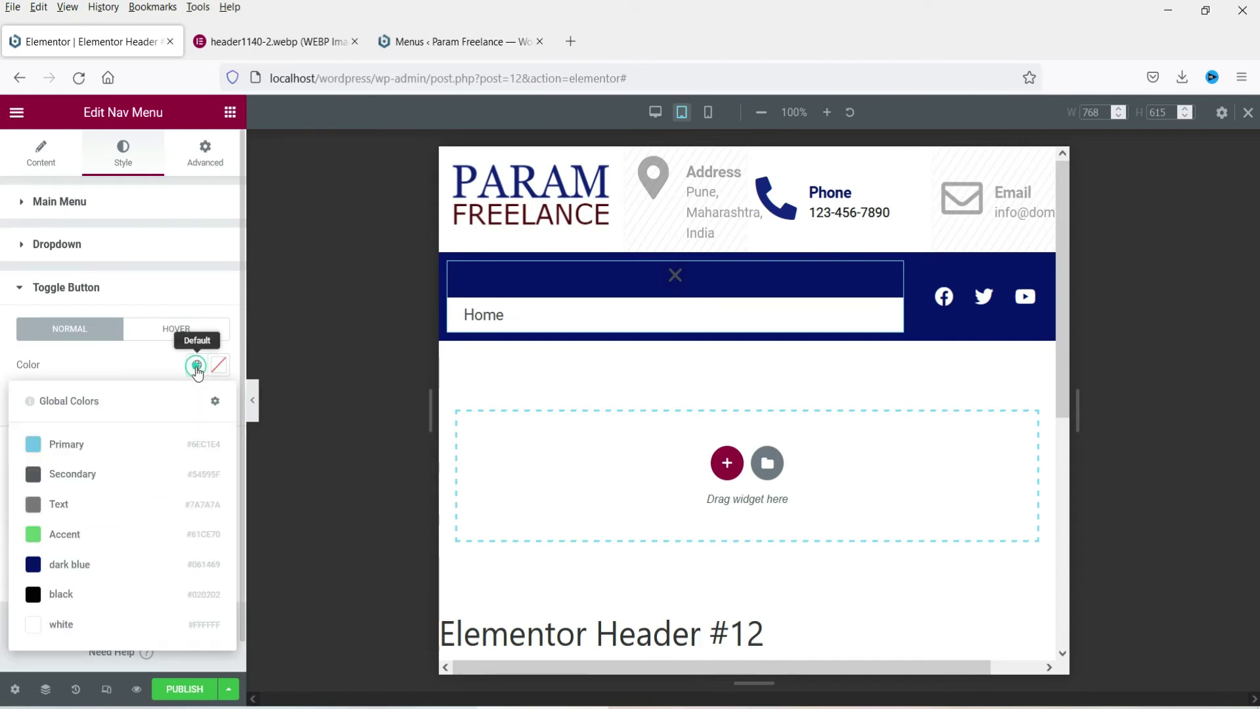
click(85, 625)
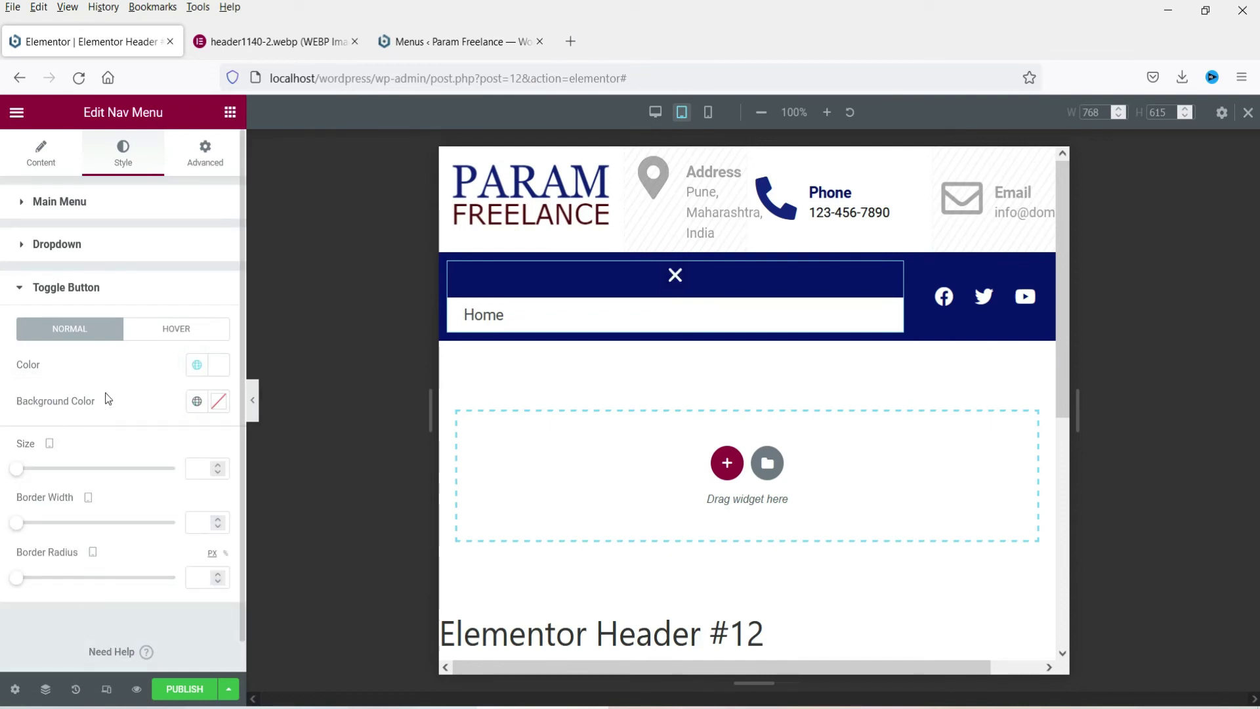
click(675, 275)
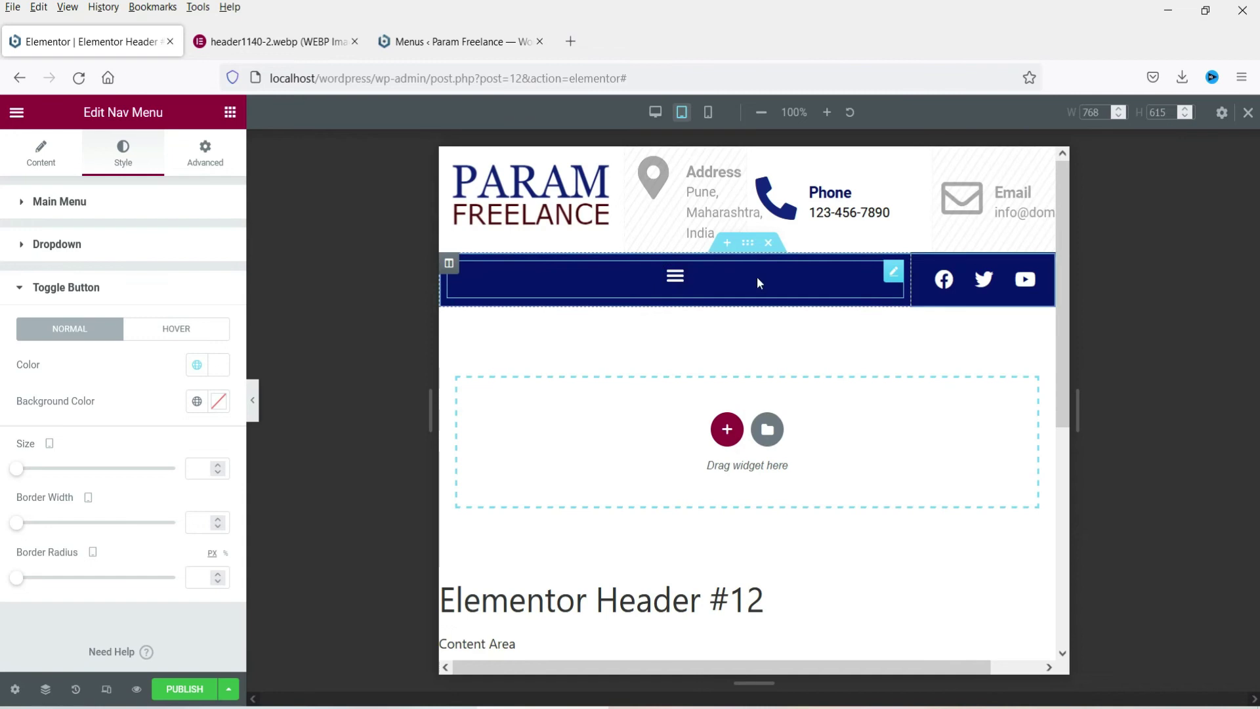
Set the vertical alignment of the navigation menu's column to Middle in the tablet layout
click(449, 262)
click(160, 283)
click(157, 341)
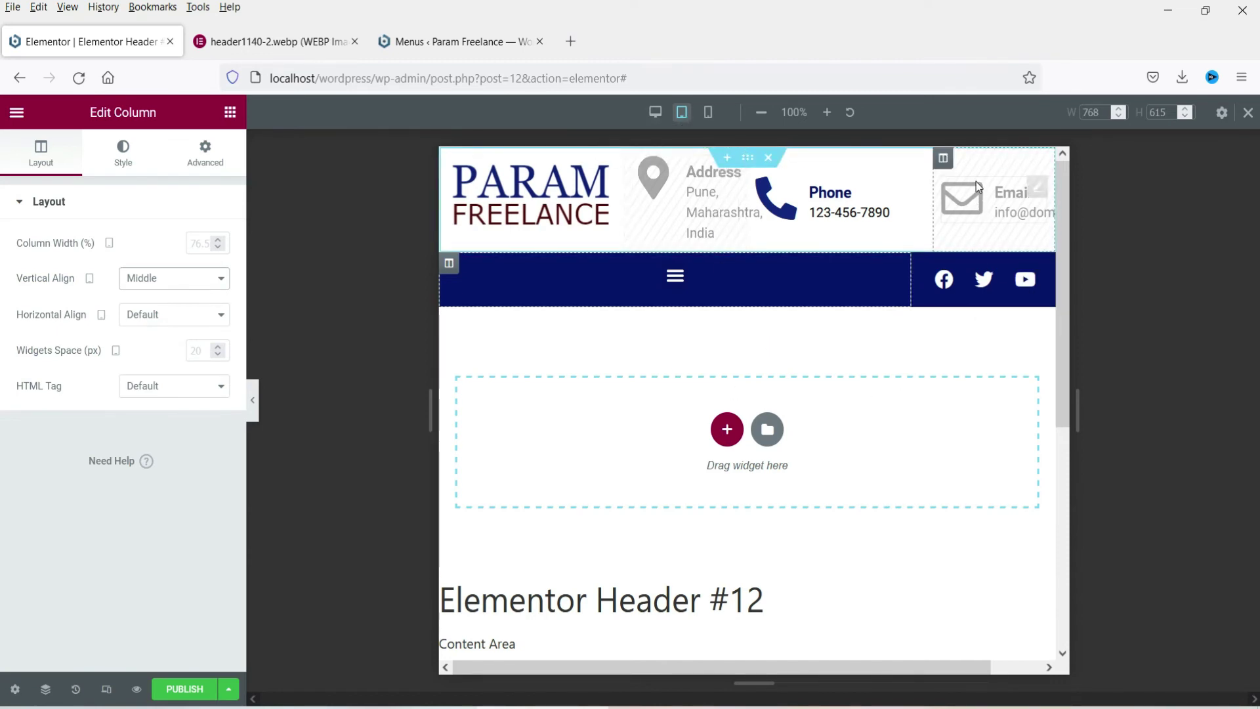
Switch to the mobile layout and center the logo image
click(712, 120)
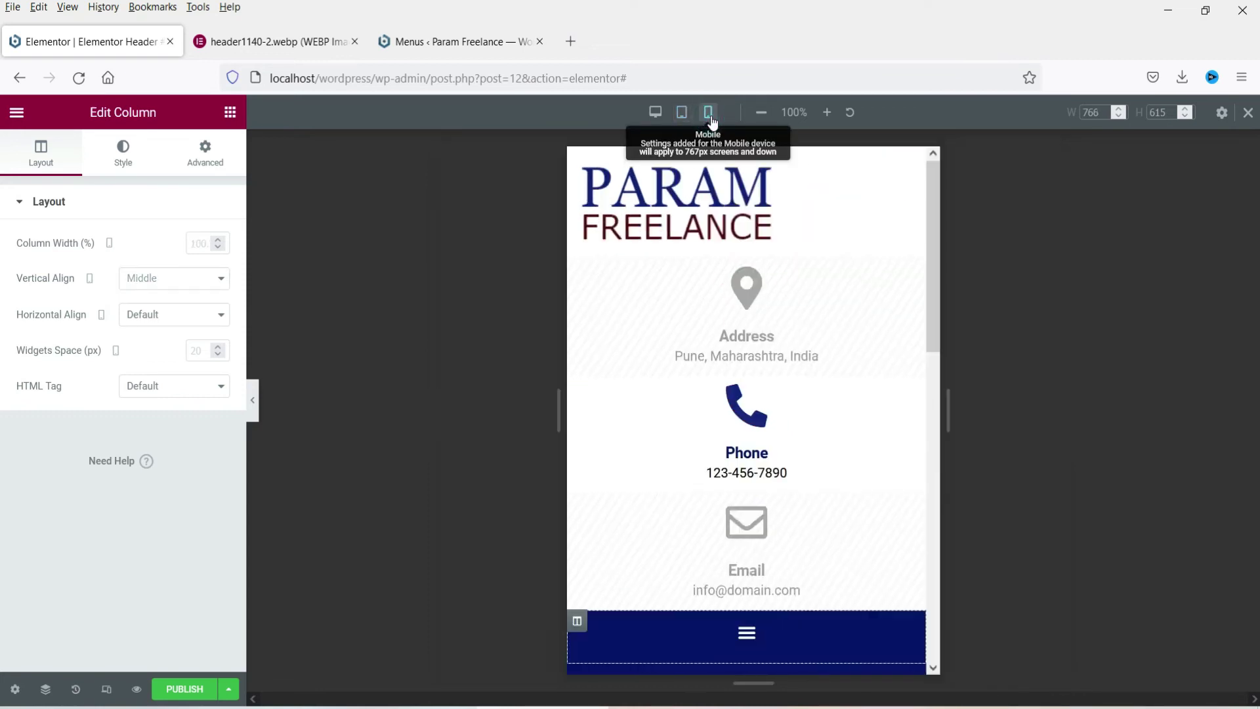
click(740, 196)
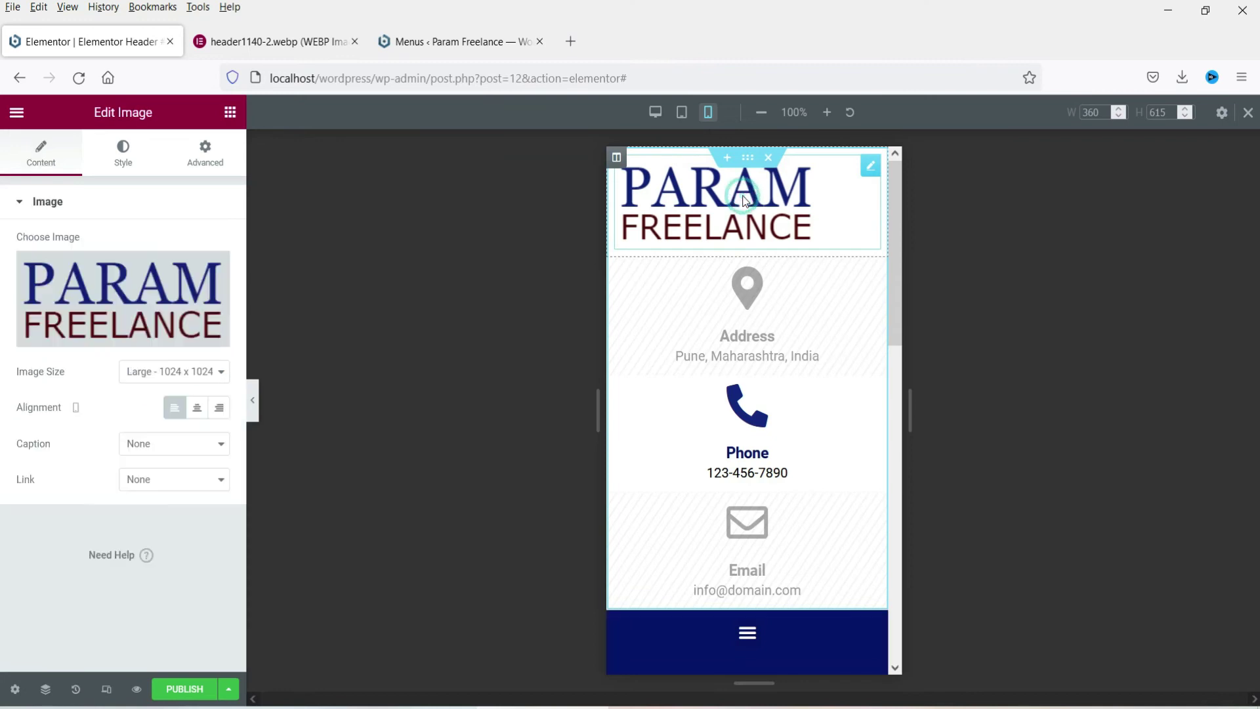
click(197, 408)
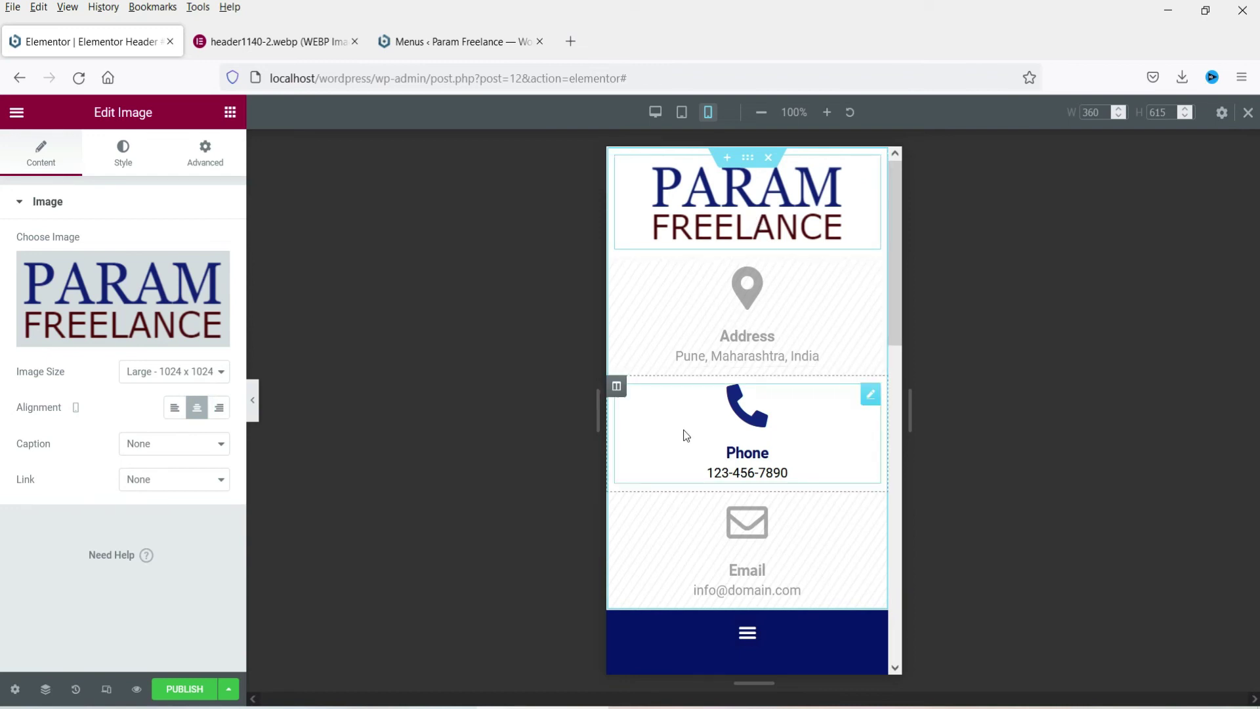
Try the navigation menu's toggle in the mobile layout and hide the social icons column on mobile
scroll(745, 429, down, 1)
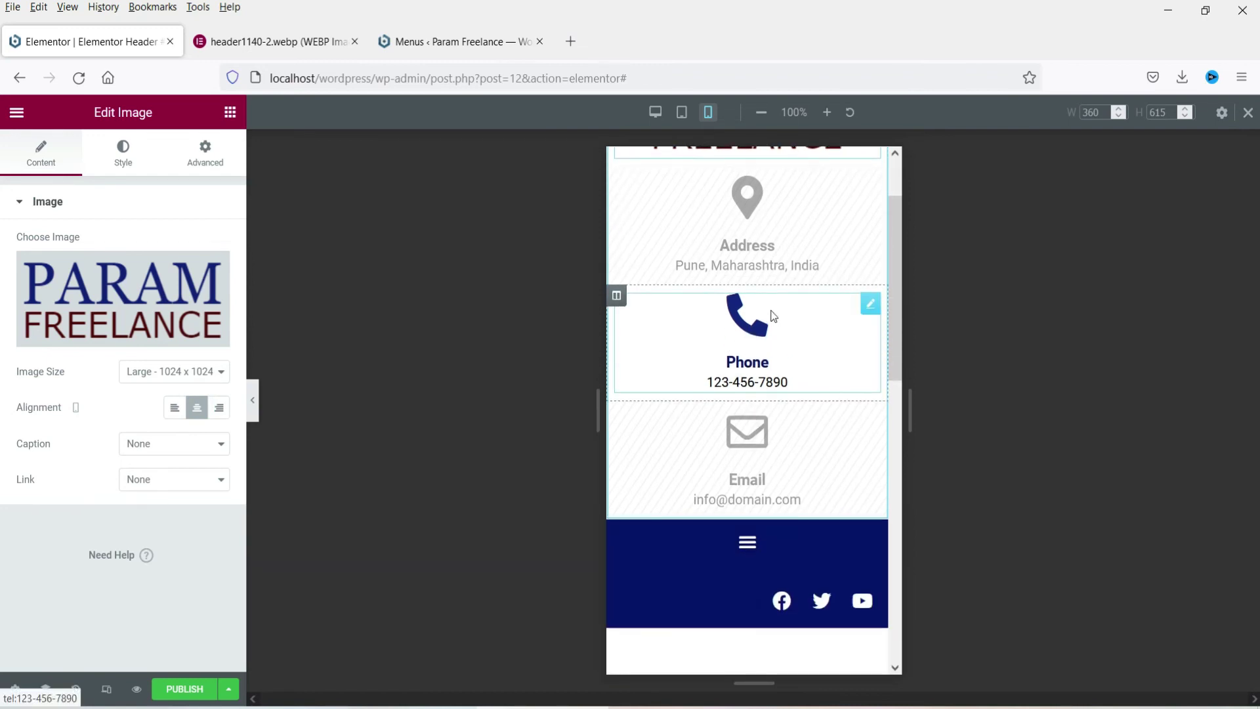
scroll(765, 334, down, 3)
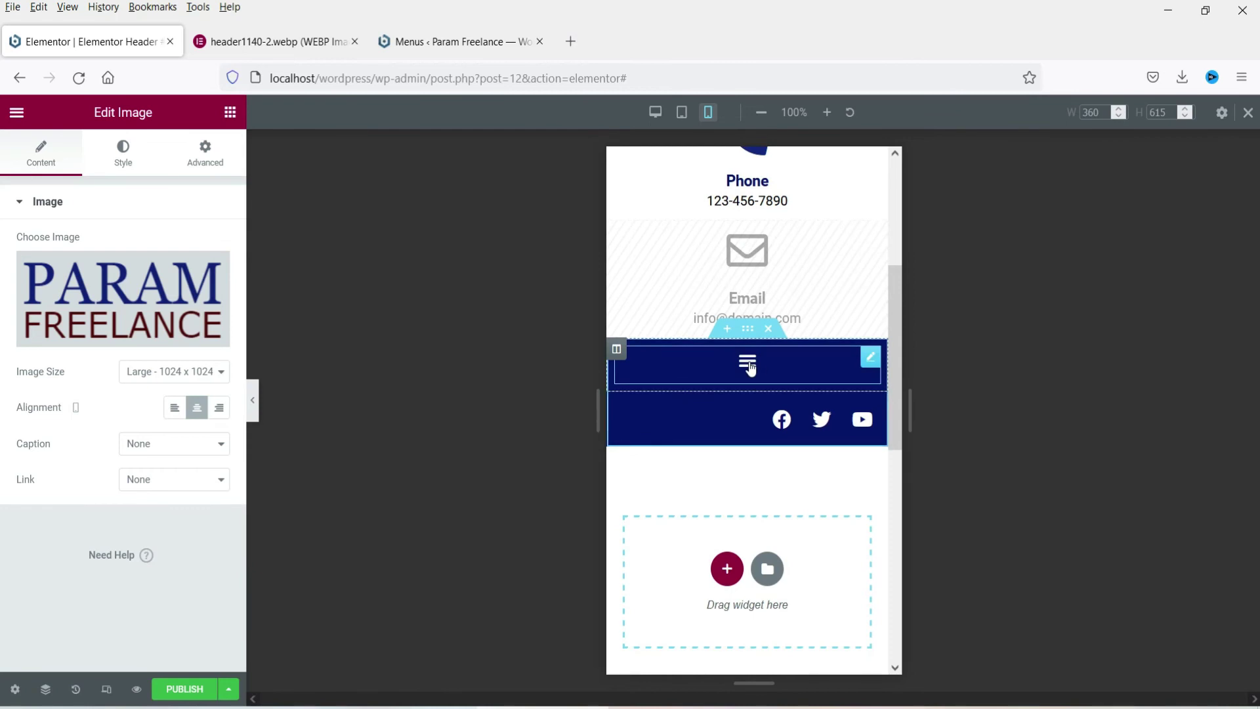
click(748, 362)
click(748, 363)
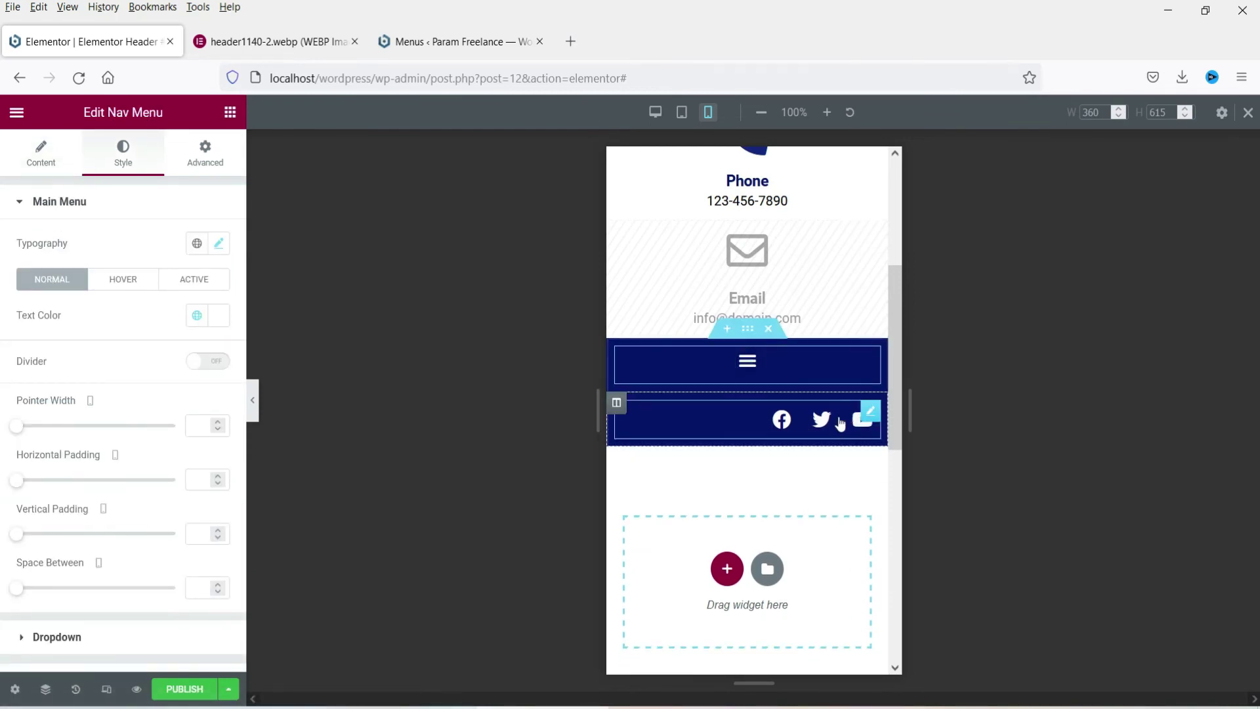
click(617, 403)
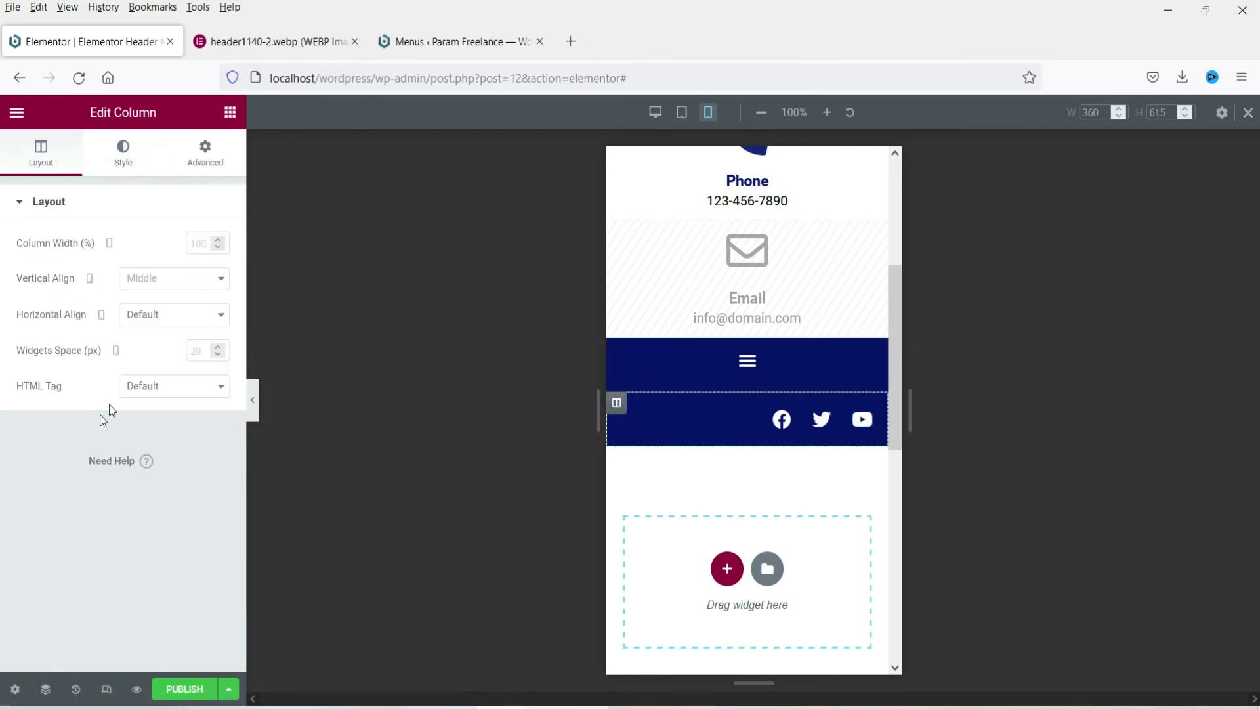
click(203, 164)
scroll(154, 558, down, 1)
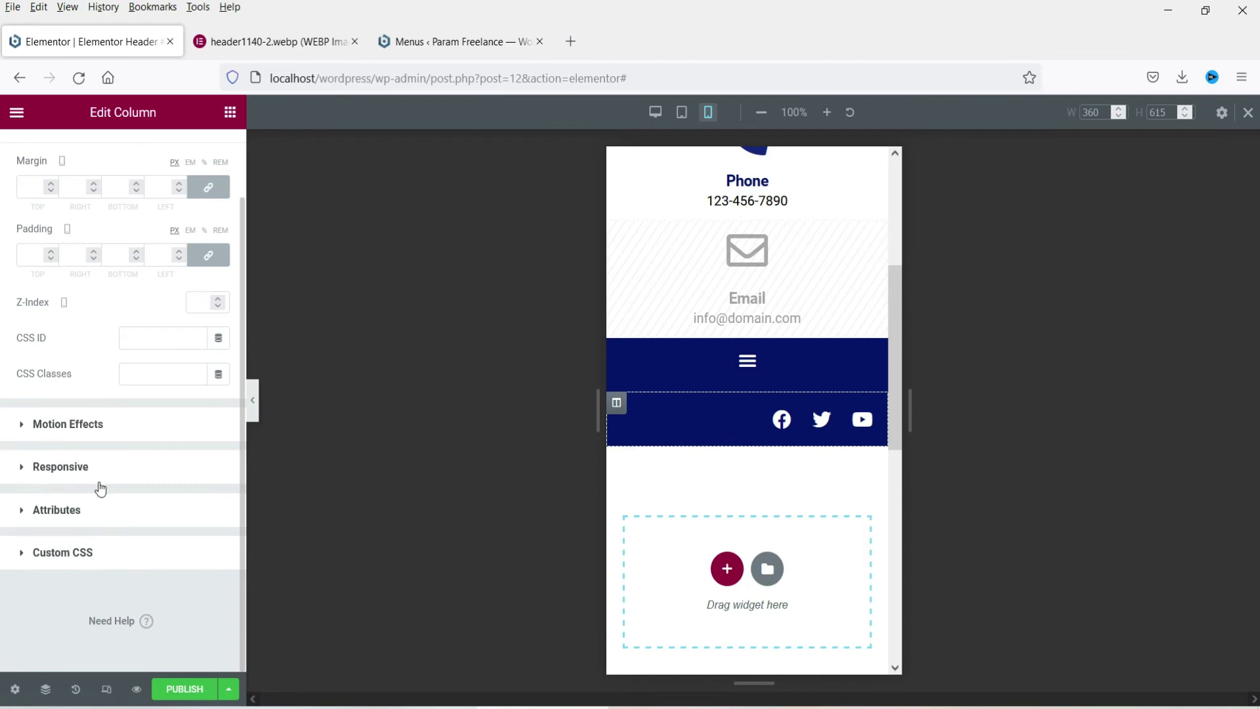
click(98, 471)
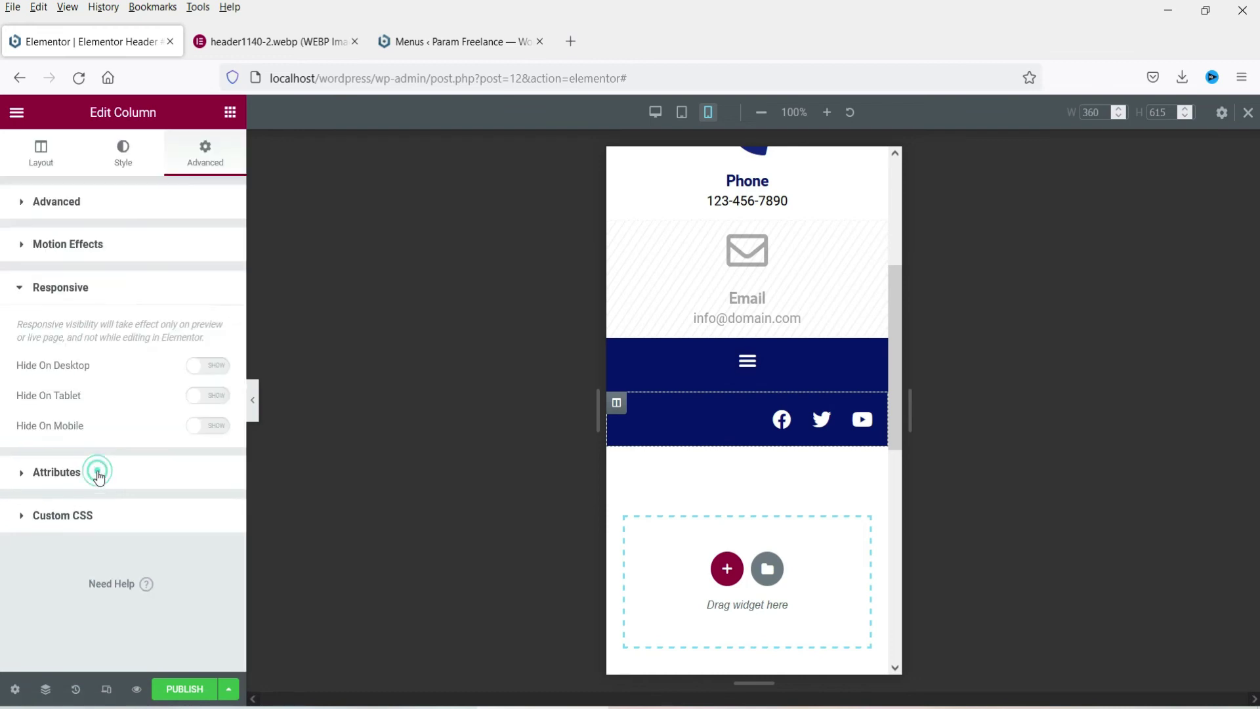
click(207, 427)
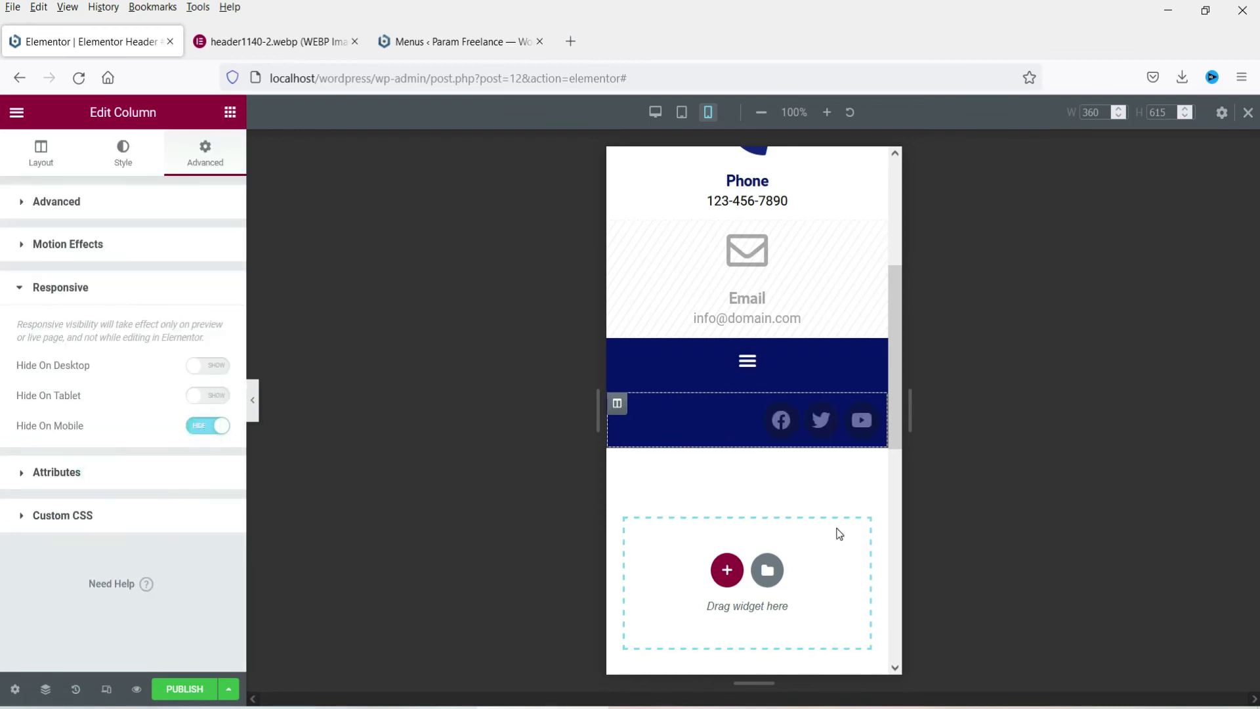
Set the mobile icon size of the Phone icon box to 30
scroll(834, 532, up, 5)
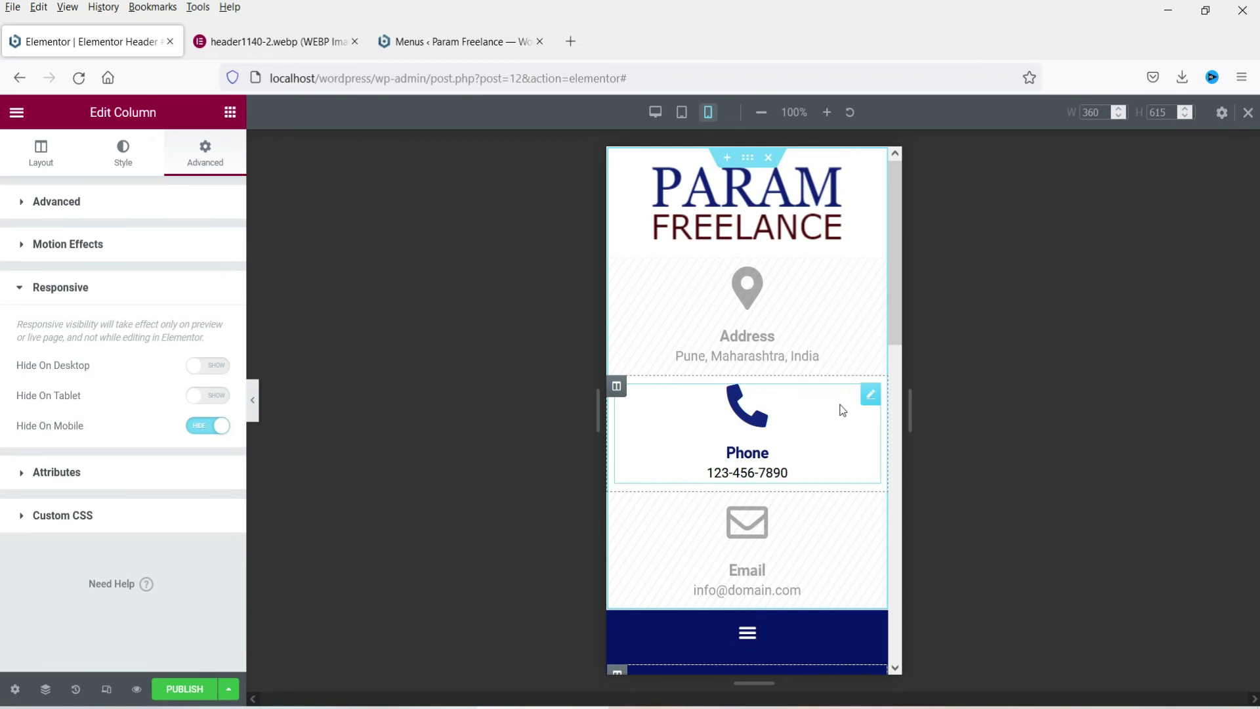
click(870, 396)
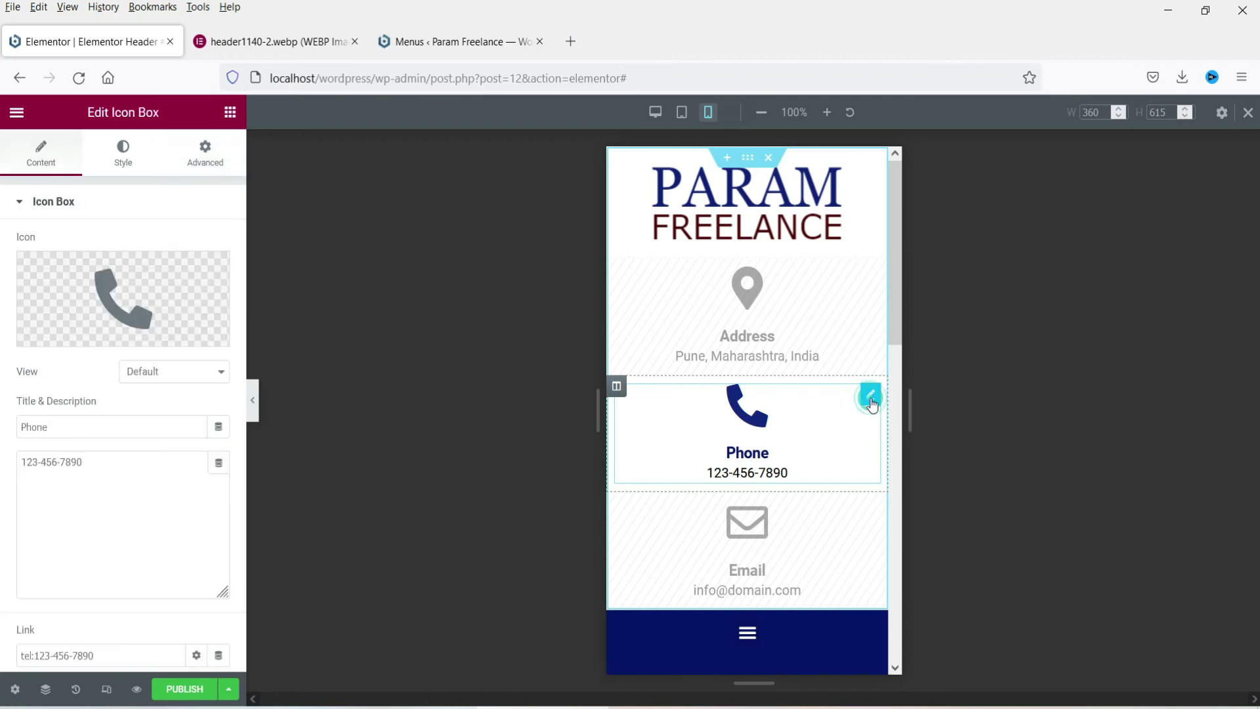
click(128, 153)
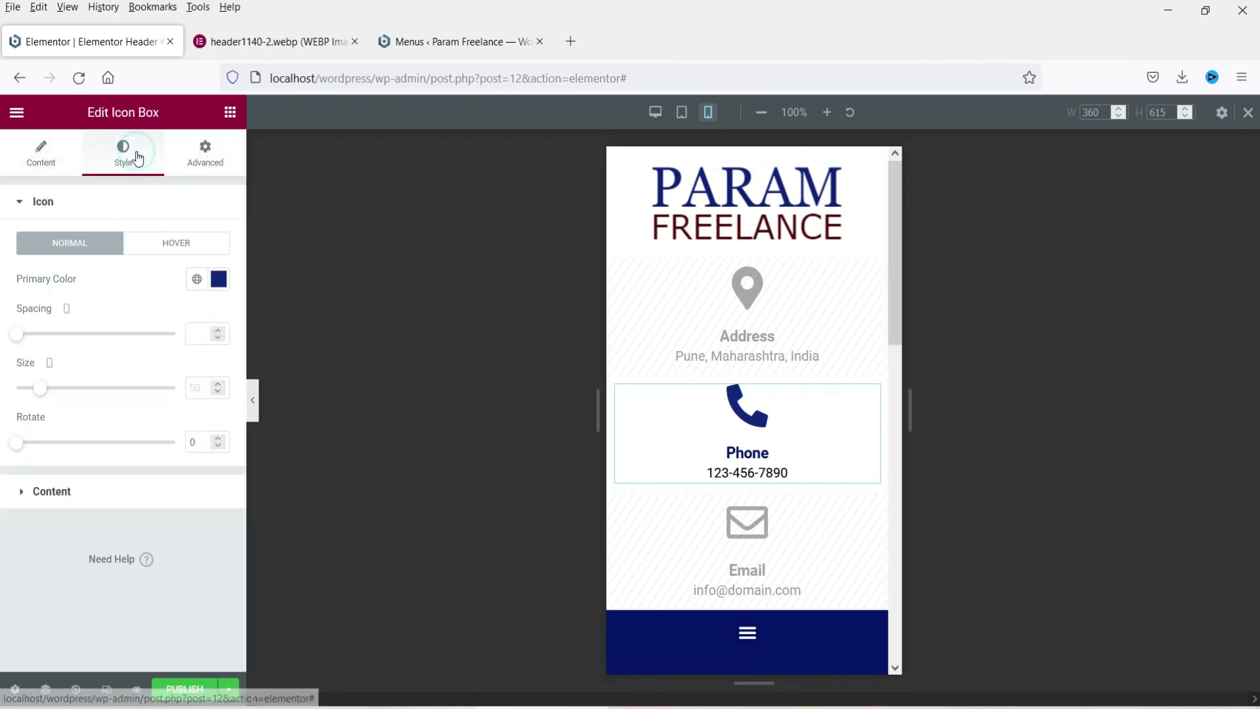
click(197, 387)
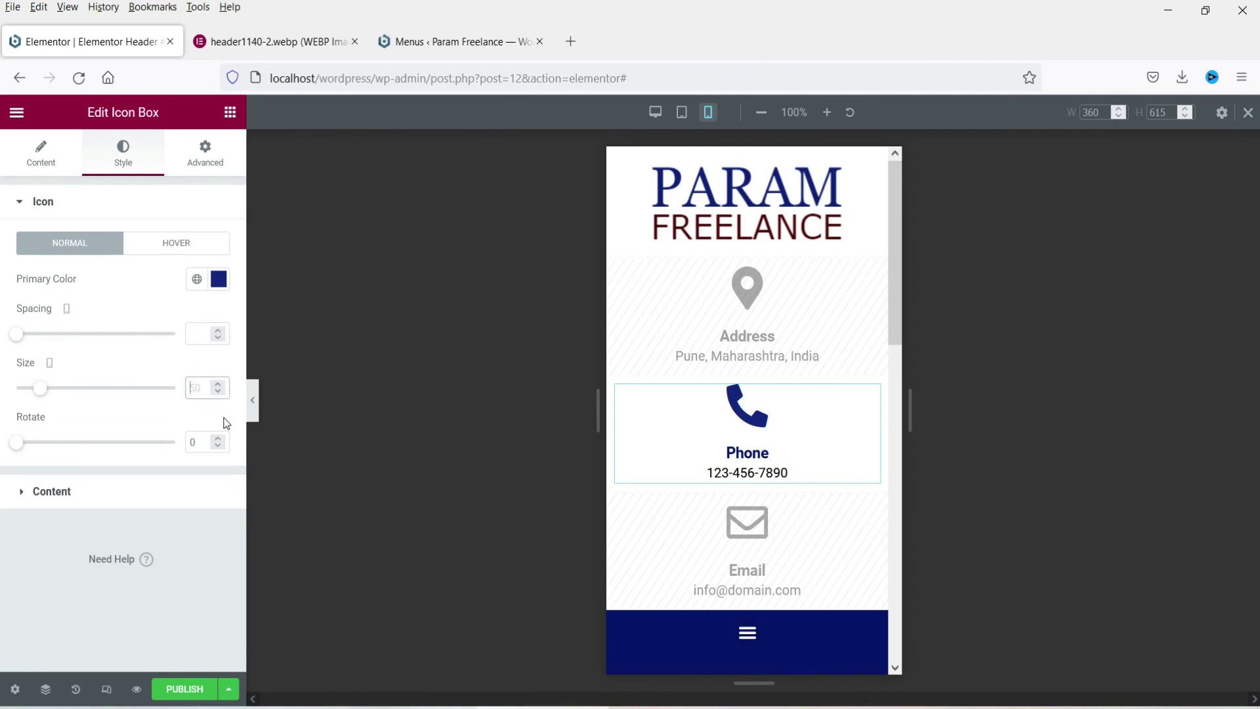
text(30)
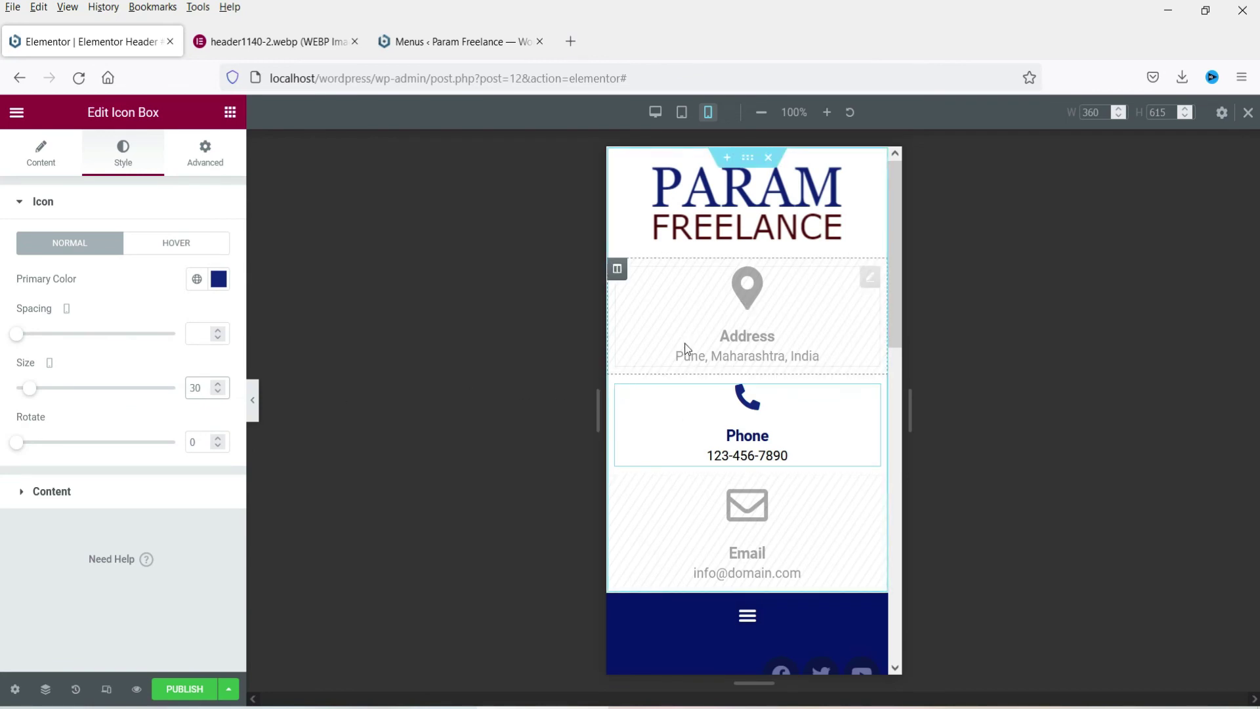
Return to the desktop layout and start publishing the header with an Include condition for the Entire Site
click(655, 113)
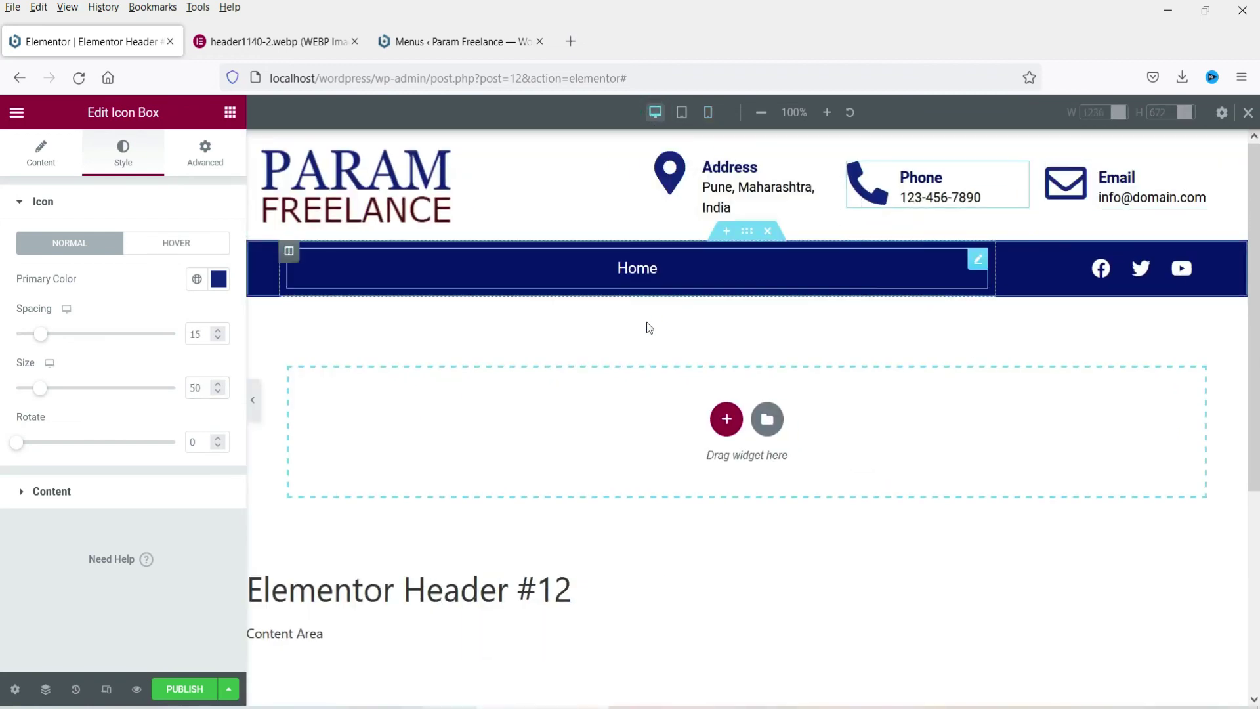
click(184, 689)
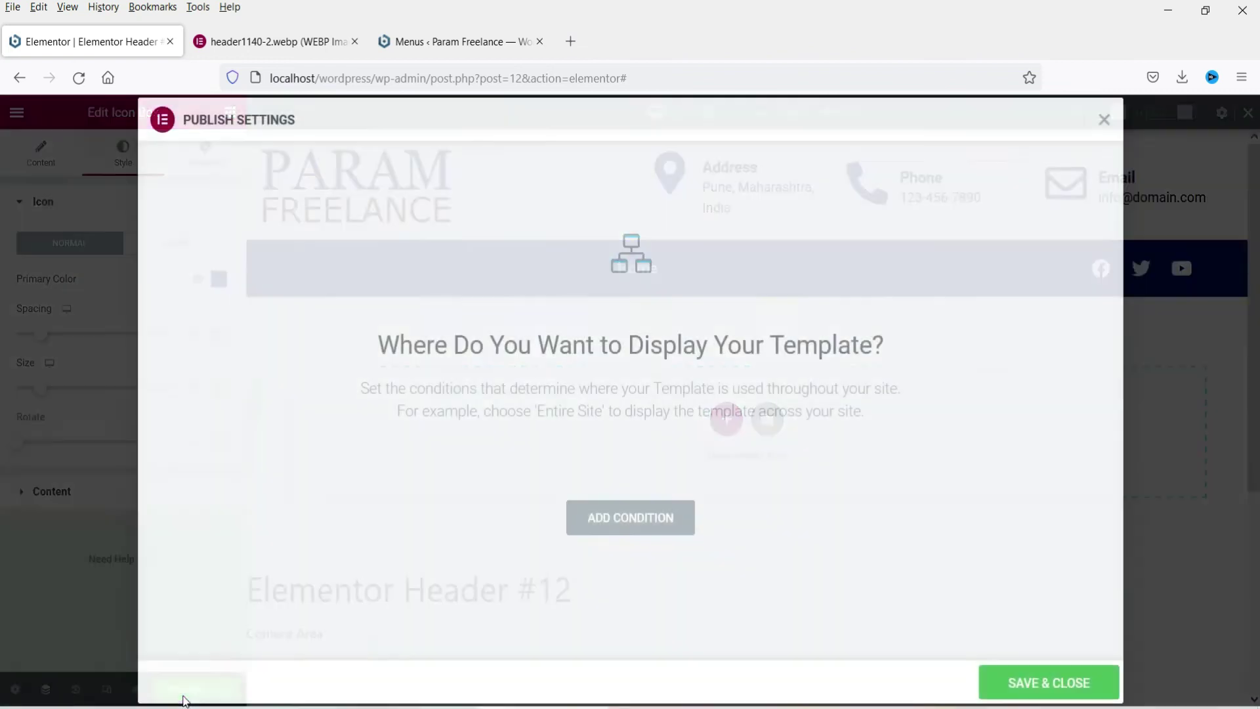
click(637, 534)
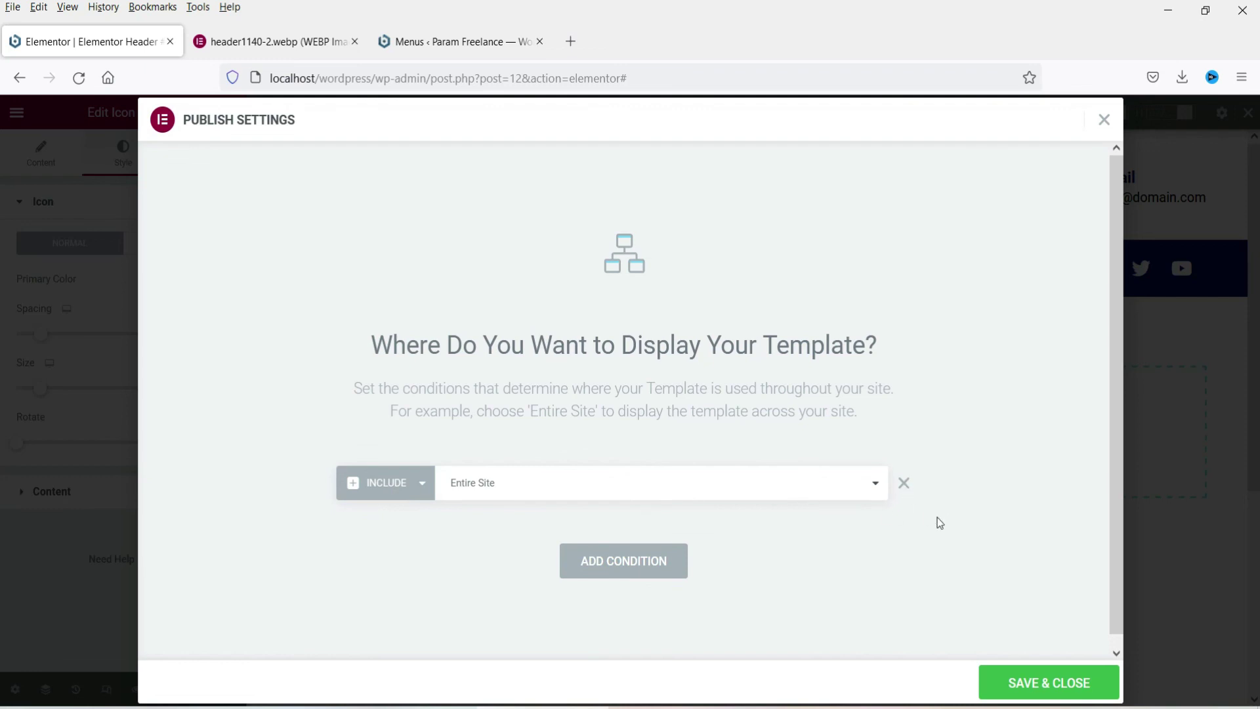
click(630, 562)
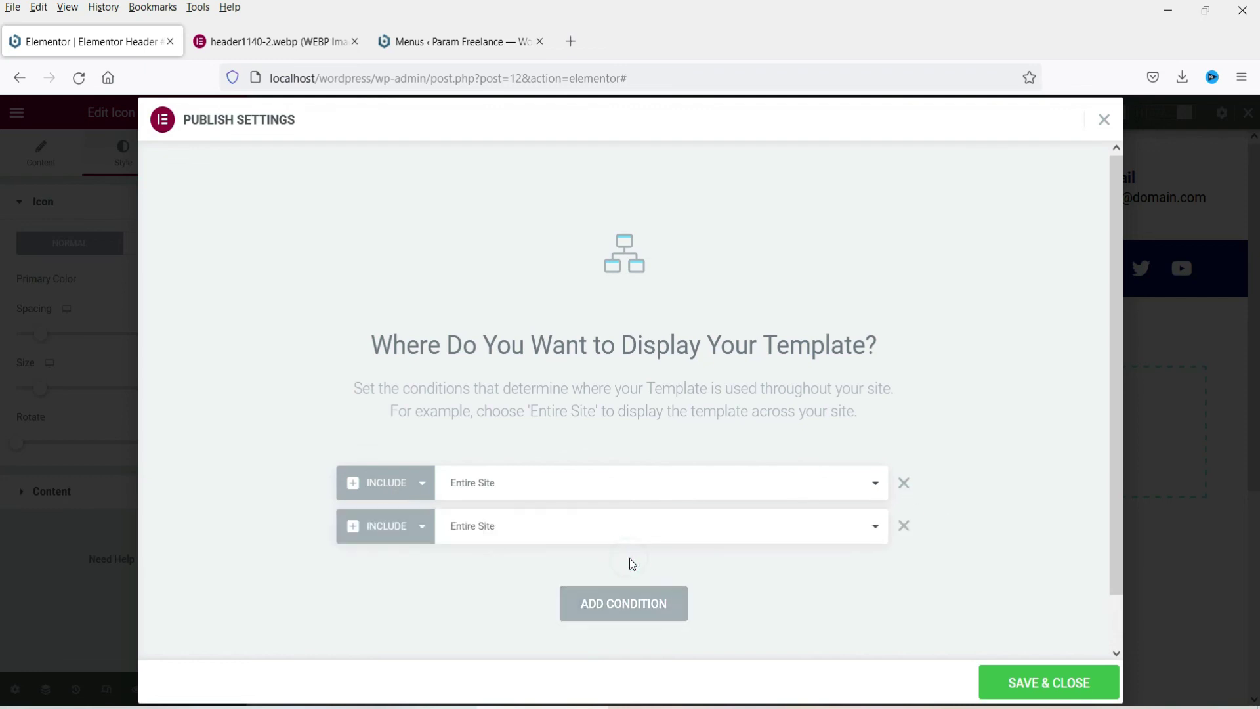
click(420, 531)
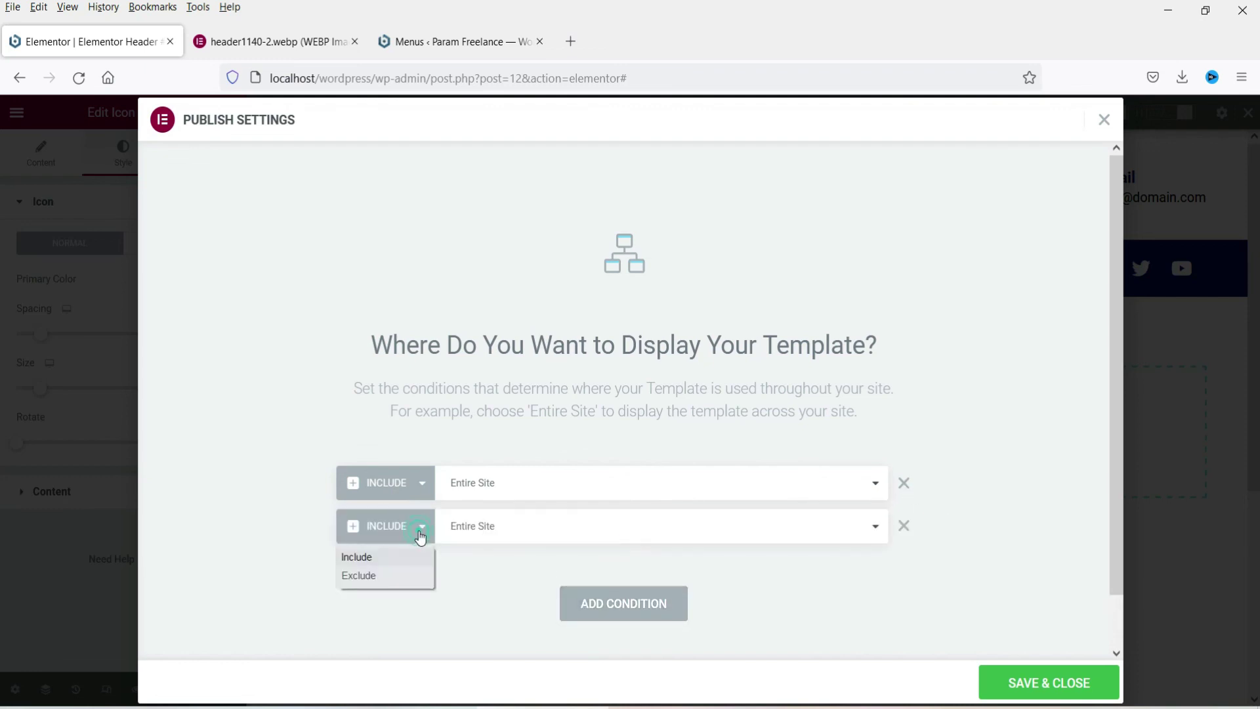
click(379, 583)
click(529, 525)
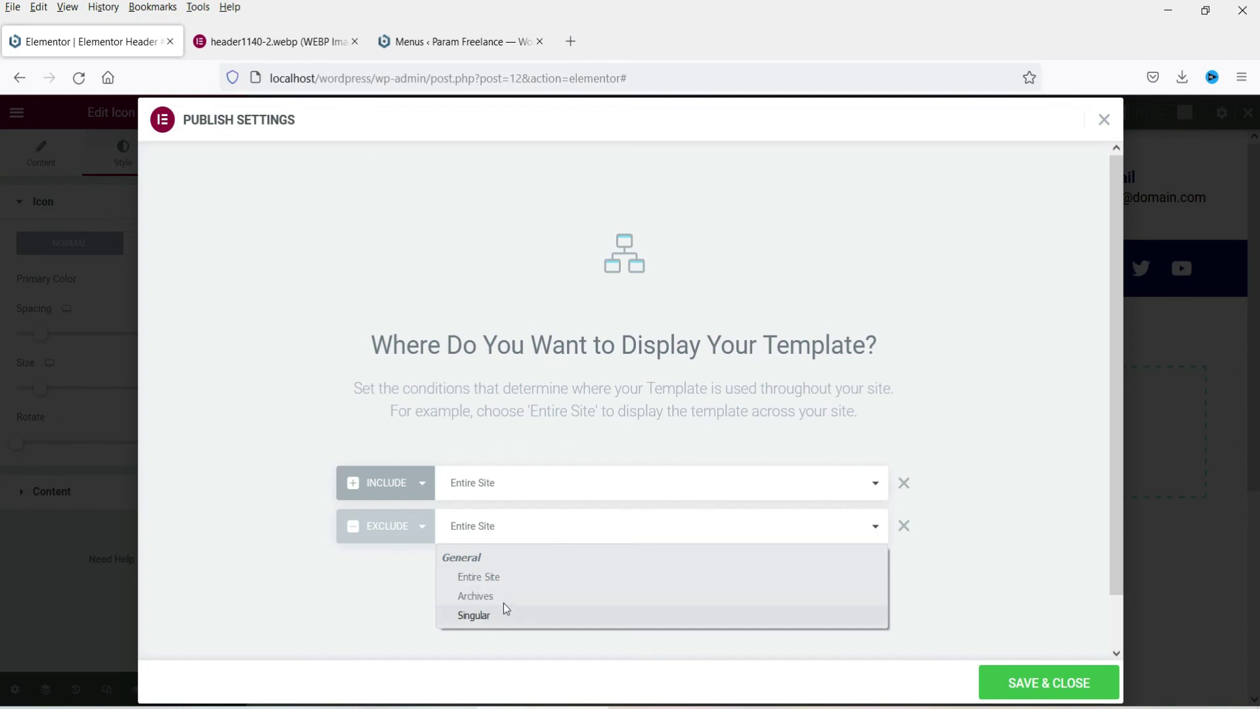
click(1027, 533)
click(905, 526)
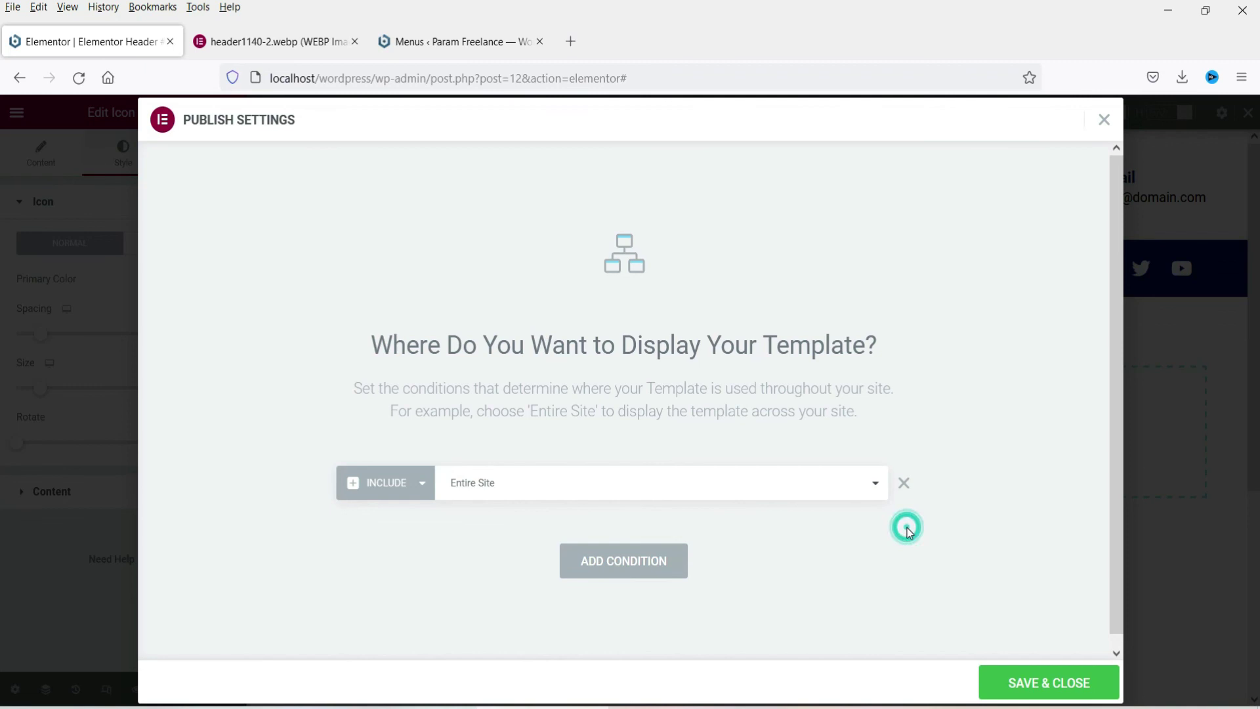
Save the publish settings and open the live site in a new browser tab from the WordPress admin
click(1066, 681)
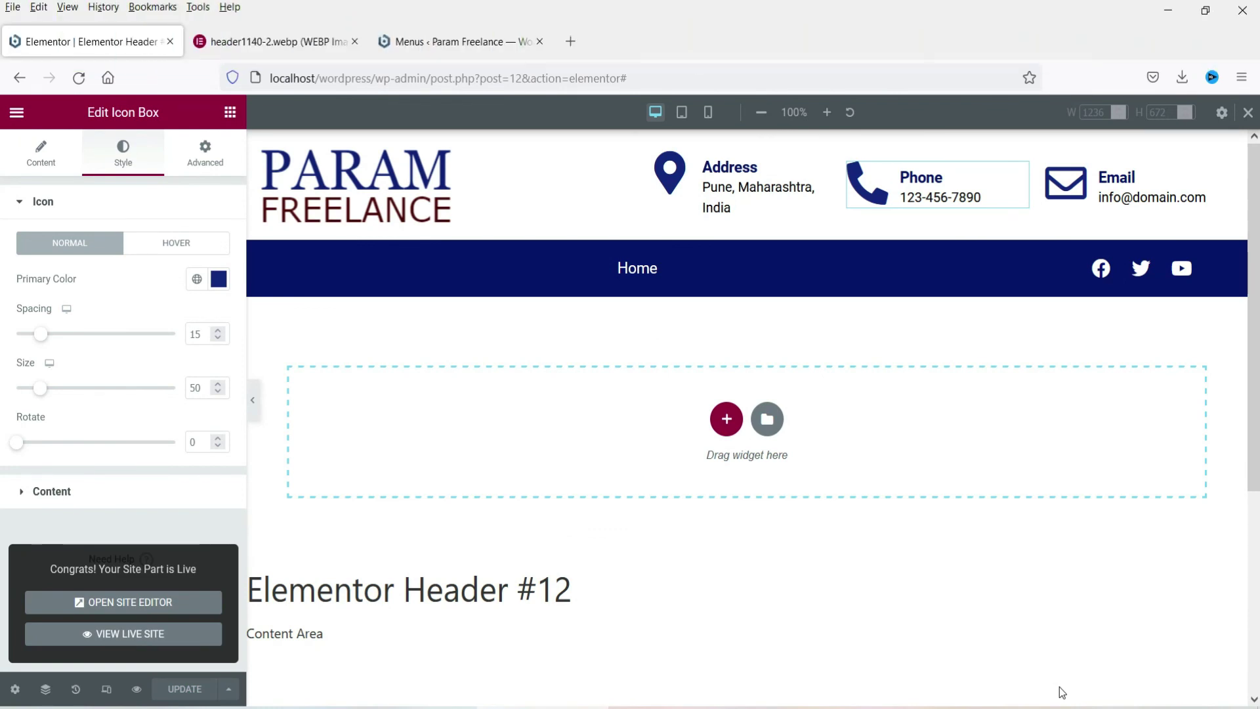
click(420, 46)
click(262, 46)
click(473, 44)
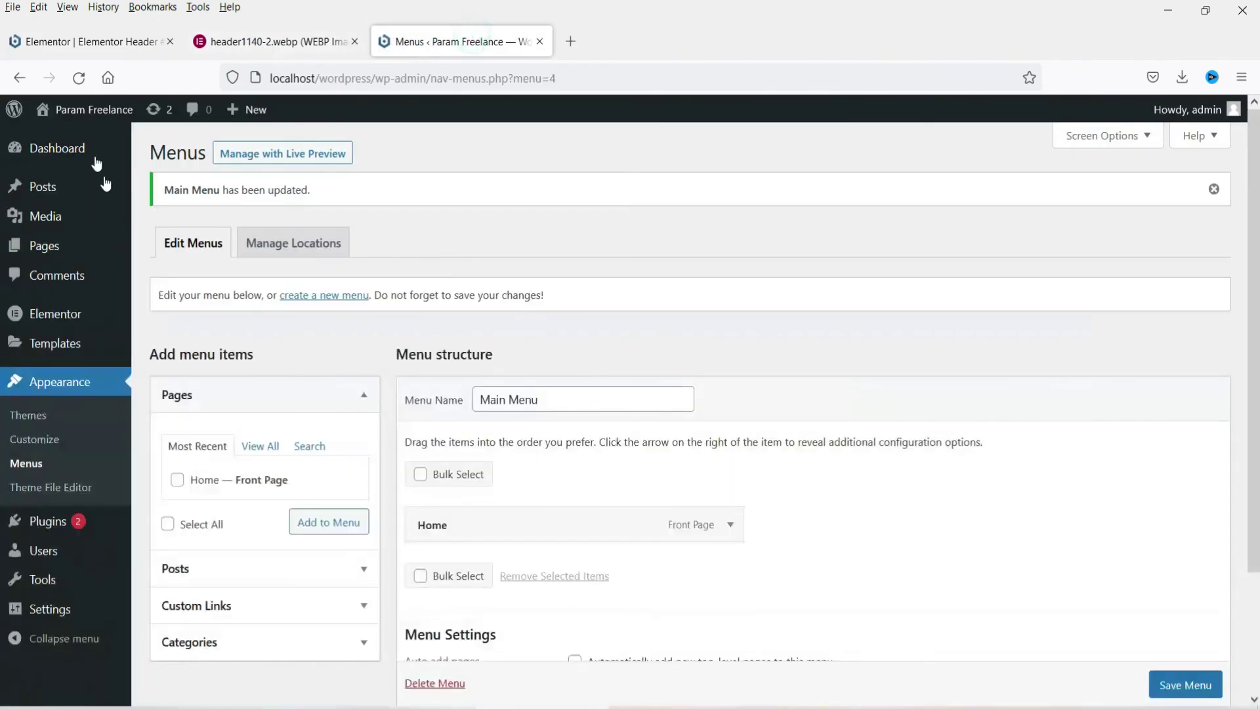
mouse_move(86, 110)
right_click(59, 148)
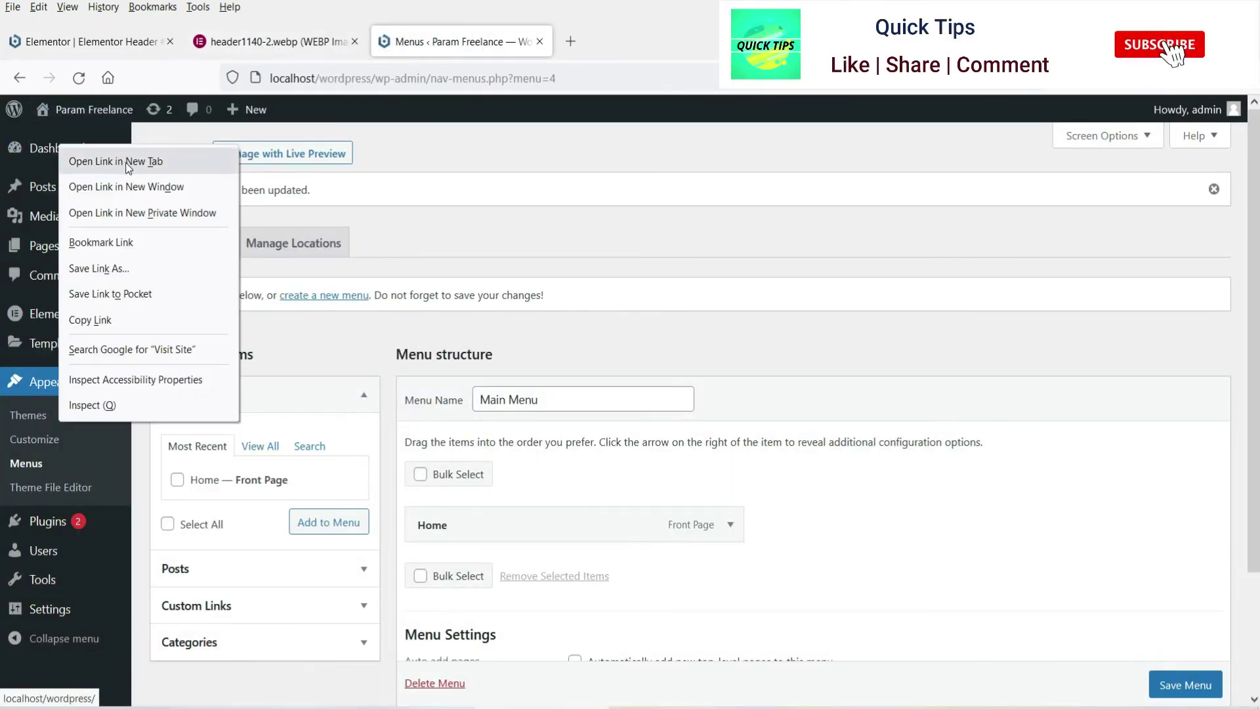
click(127, 163)
click(588, 43)
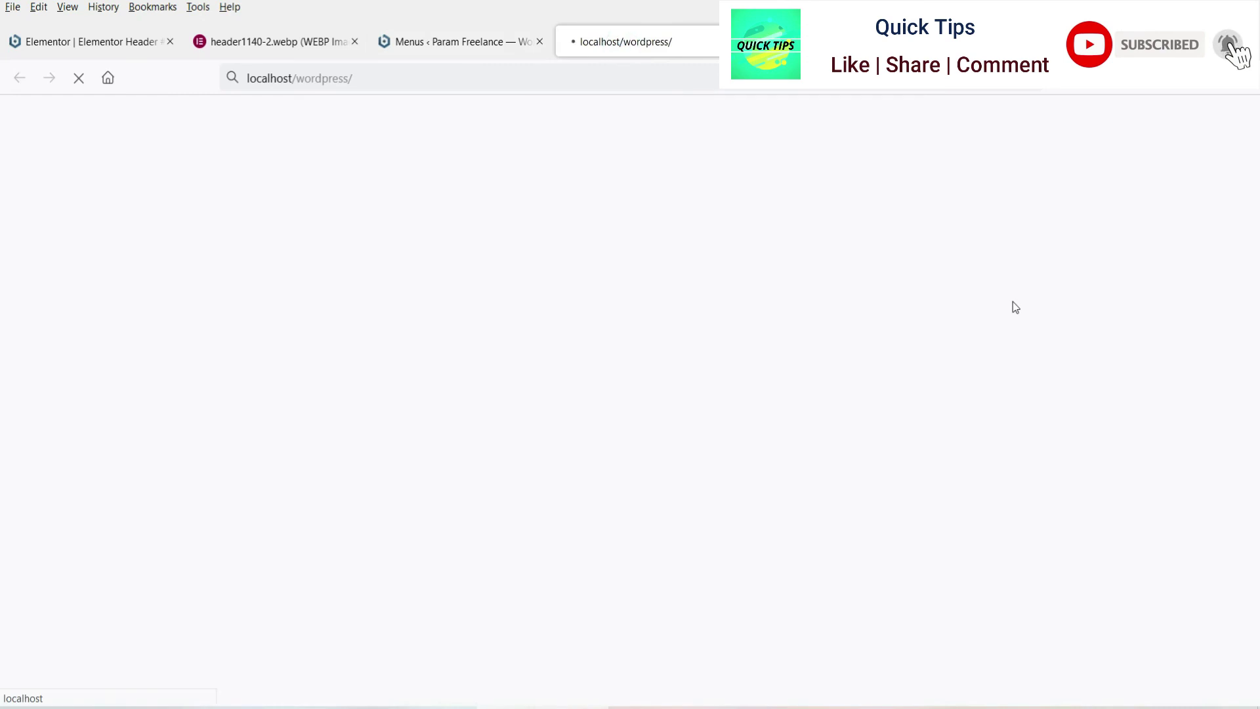